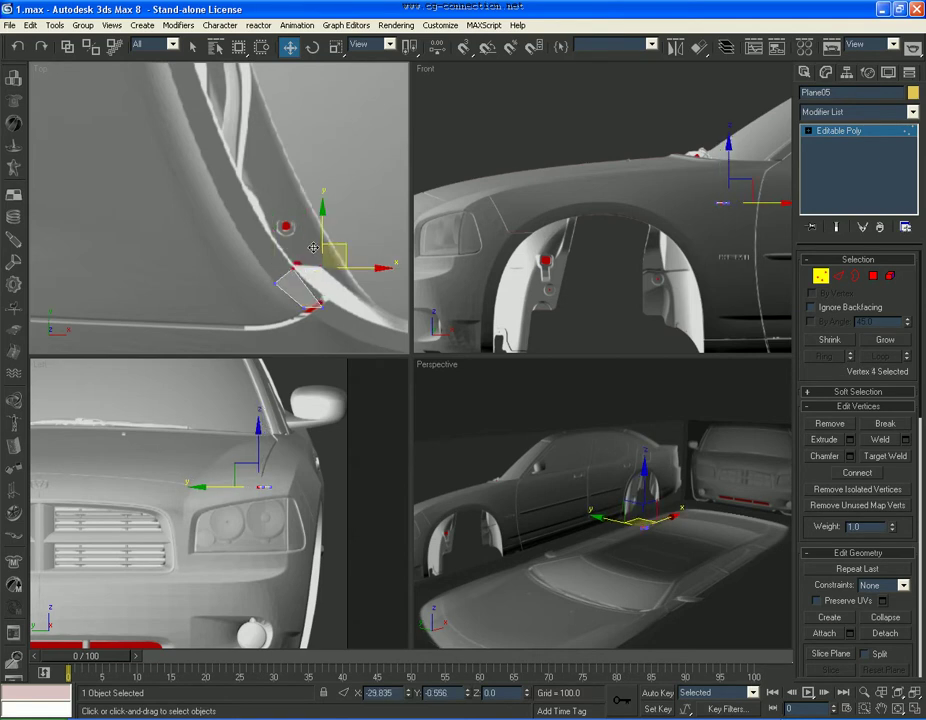
Move the plane's outer corner vertices in the Top view to match the hood's rear corner beside the fender
click(344, 286)
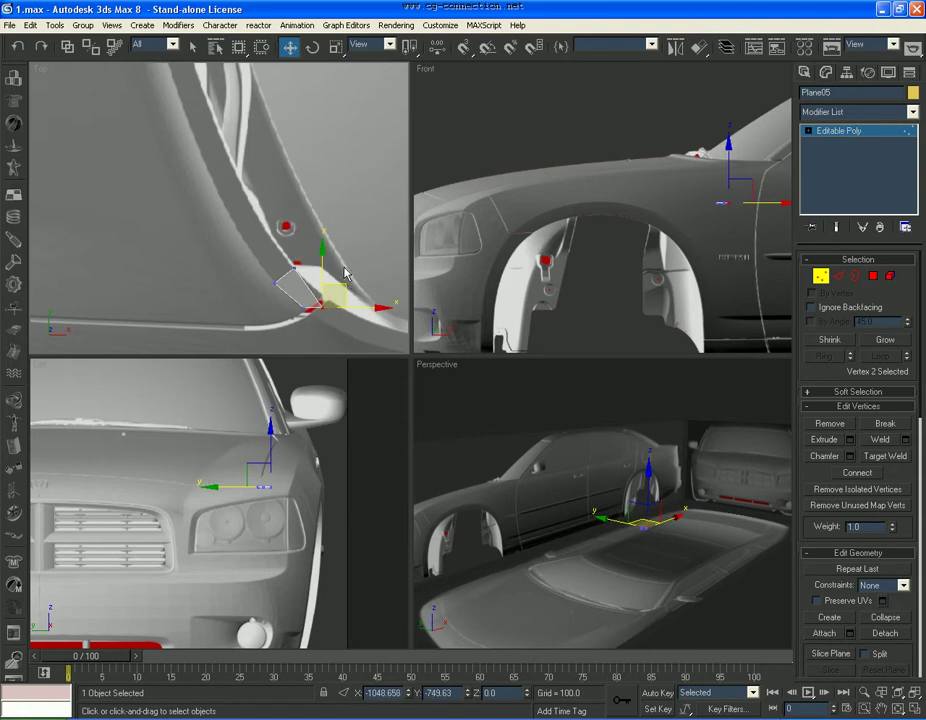
drag(336, 286, 332, 271)
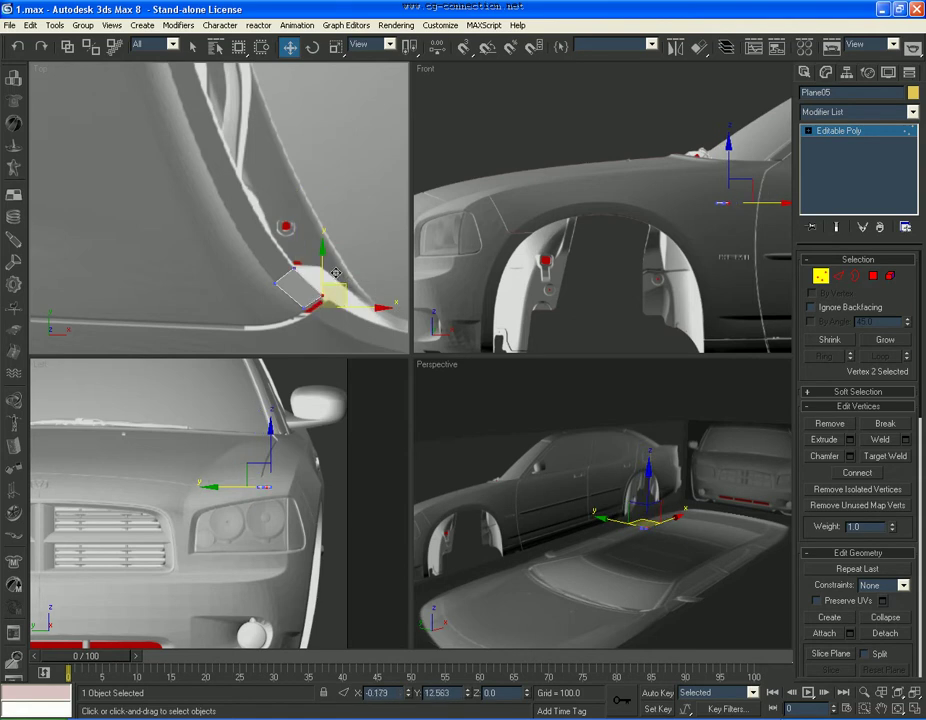
click(307, 306)
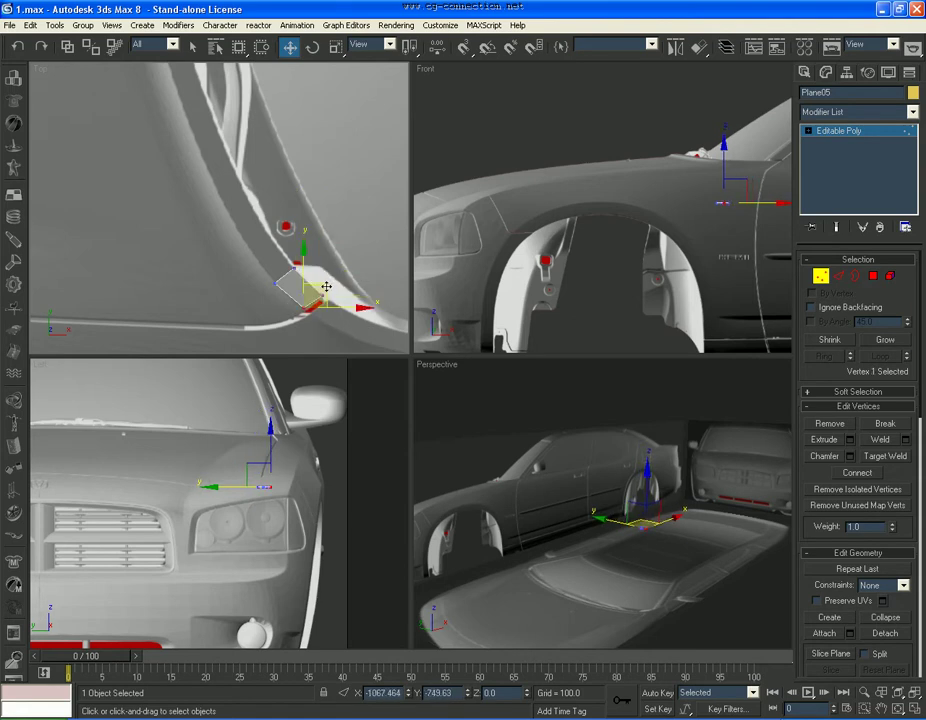
click(323, 308)
click(321, 297)
drag(343, 276, 347, 270)
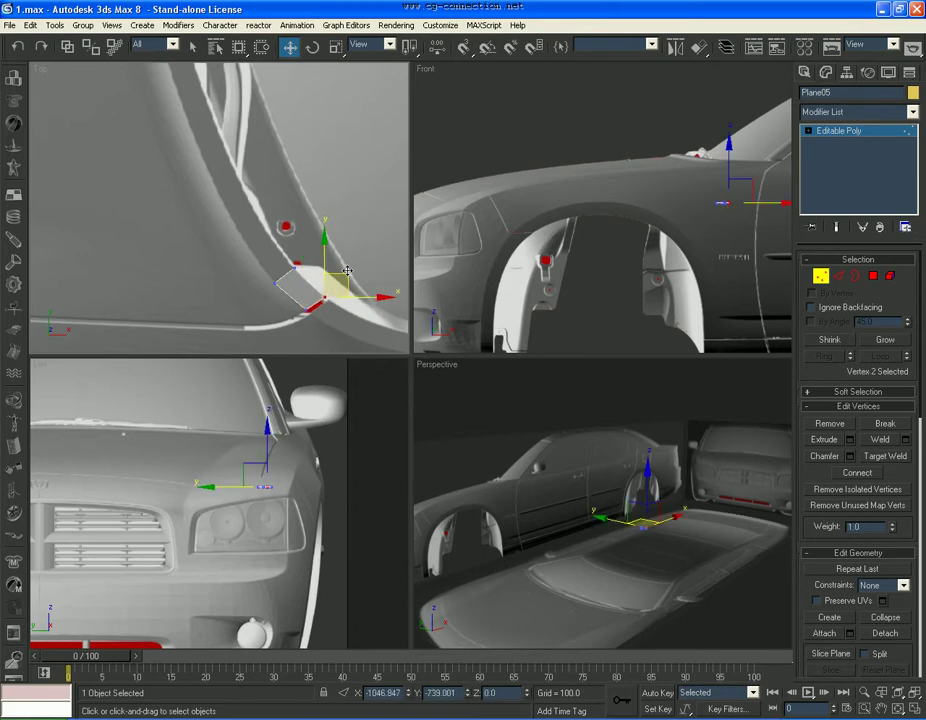
Leave vertex editing and raise the whole plane to hood height, at Z about 170.9
click(323, 391)
click(820, 276)
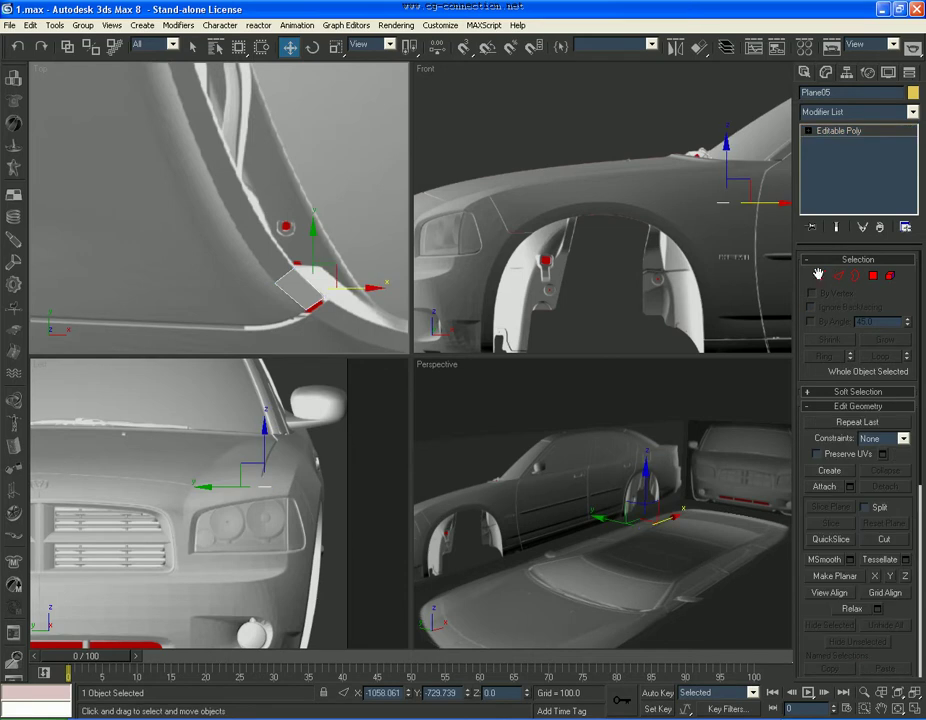
drag(265, 432, 263, 378)
scroll(242, 496, up, 5)
scroll(606, 255, up, 2)
scroll(620, 265, up, 6)
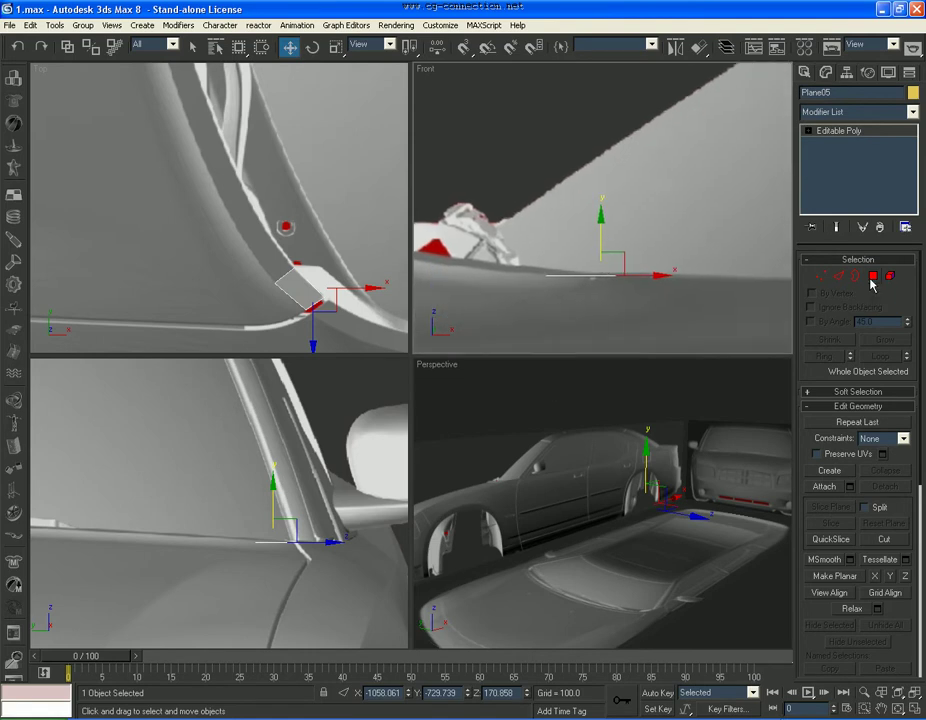
Raise the plane's two inner vertices so that edge follows the hood surface in the Left view
click(826, 277)
scroll(213, 510, up, 4)
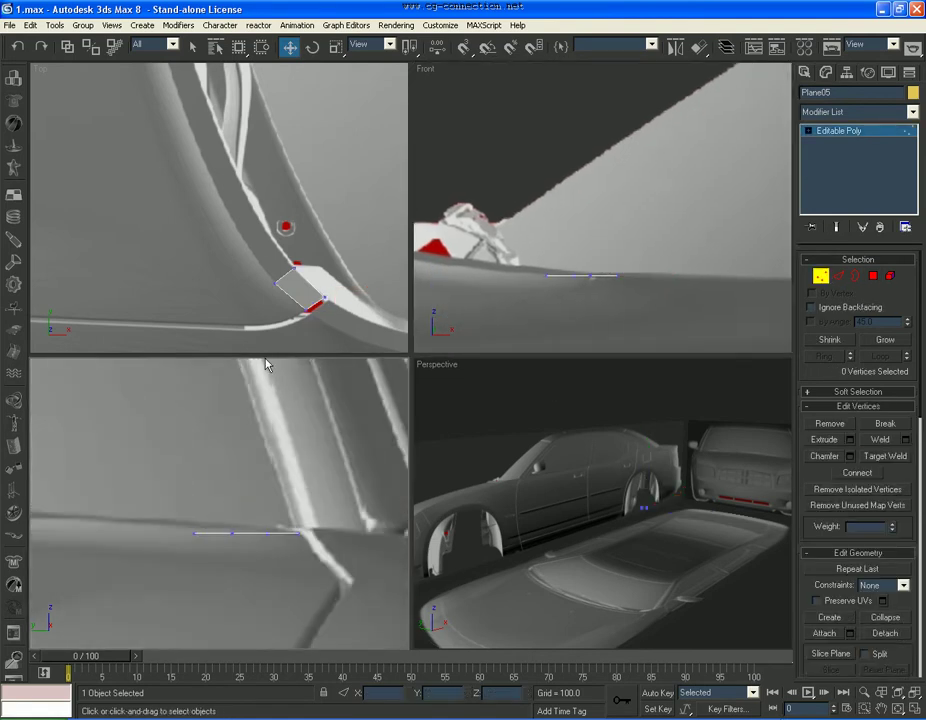
drag(303, 303, 305, 304)
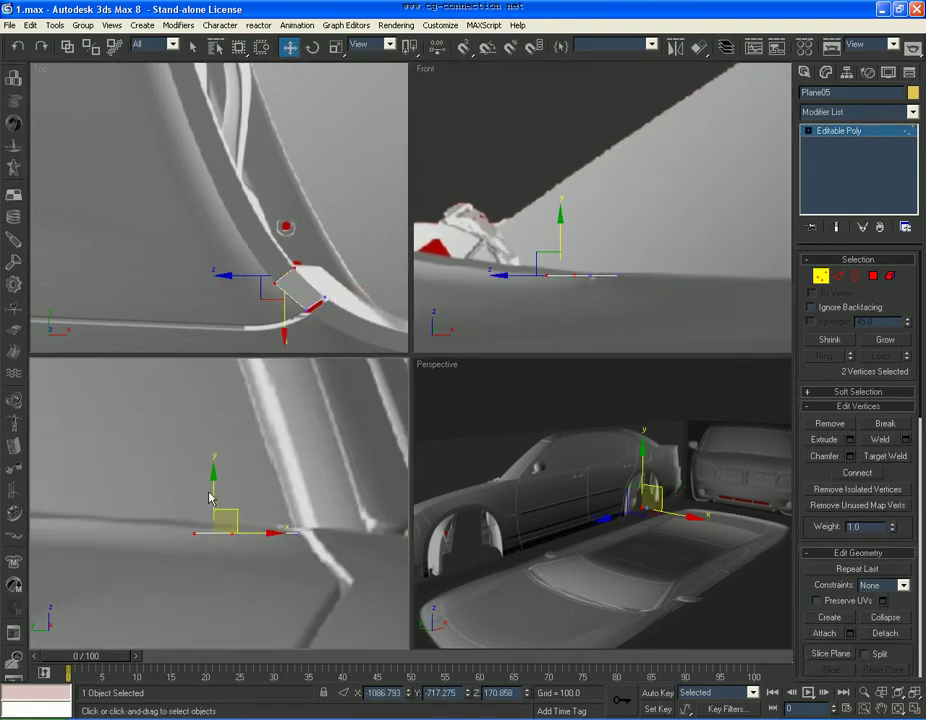
click(195, 528)
click(195, 527)
Raise the plane's two outer vertices slightly to match the hood's height at the corner
drag(335, 286, 301, 319)
scroll(603, 284, up, 3)
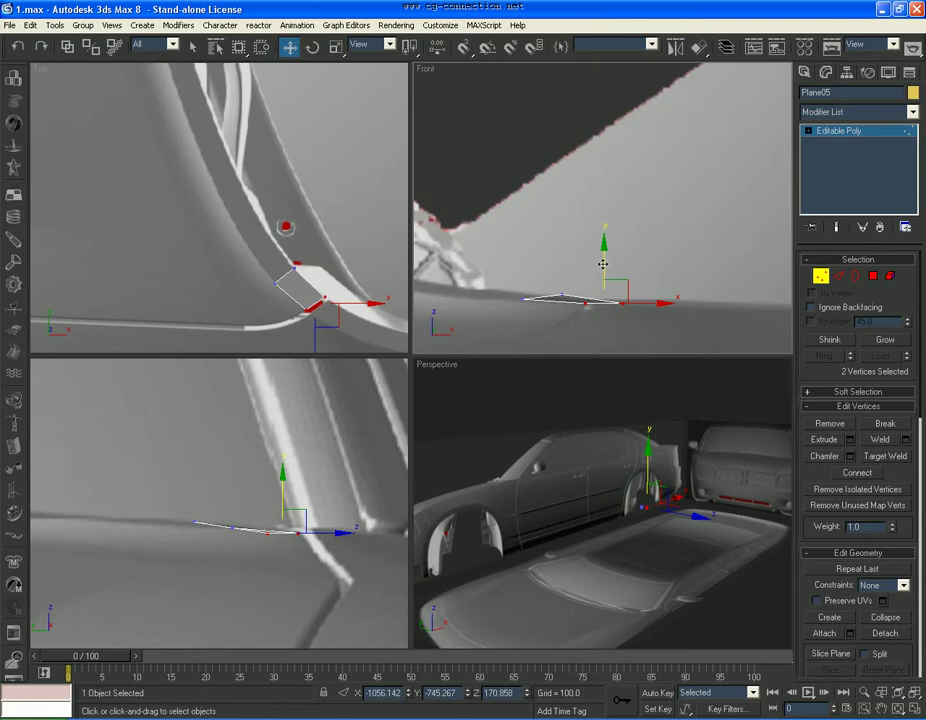
click(621, 300)
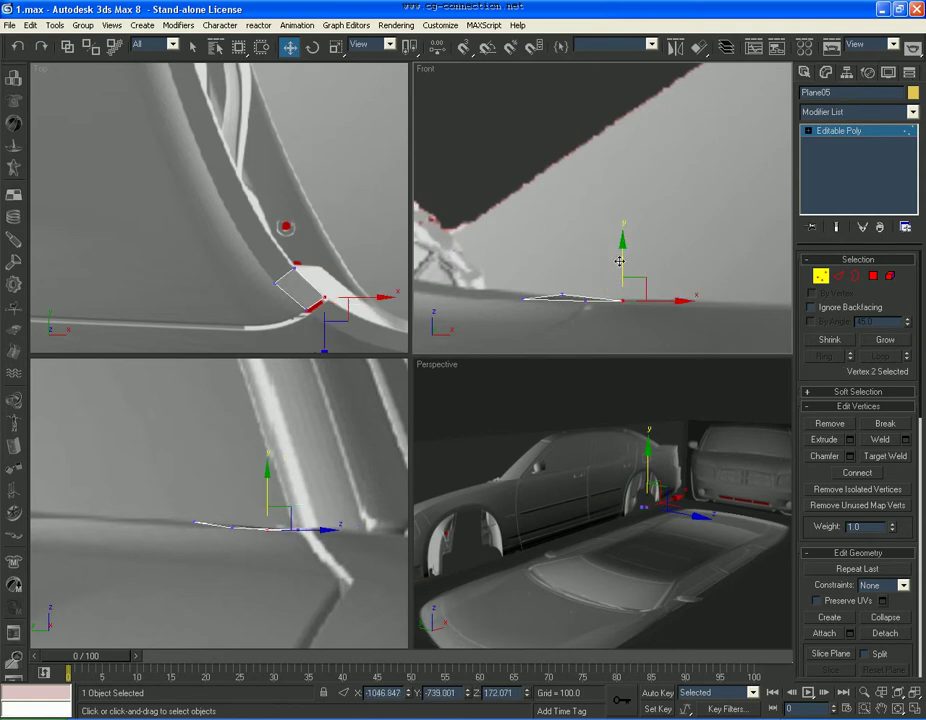
click(567, 282)
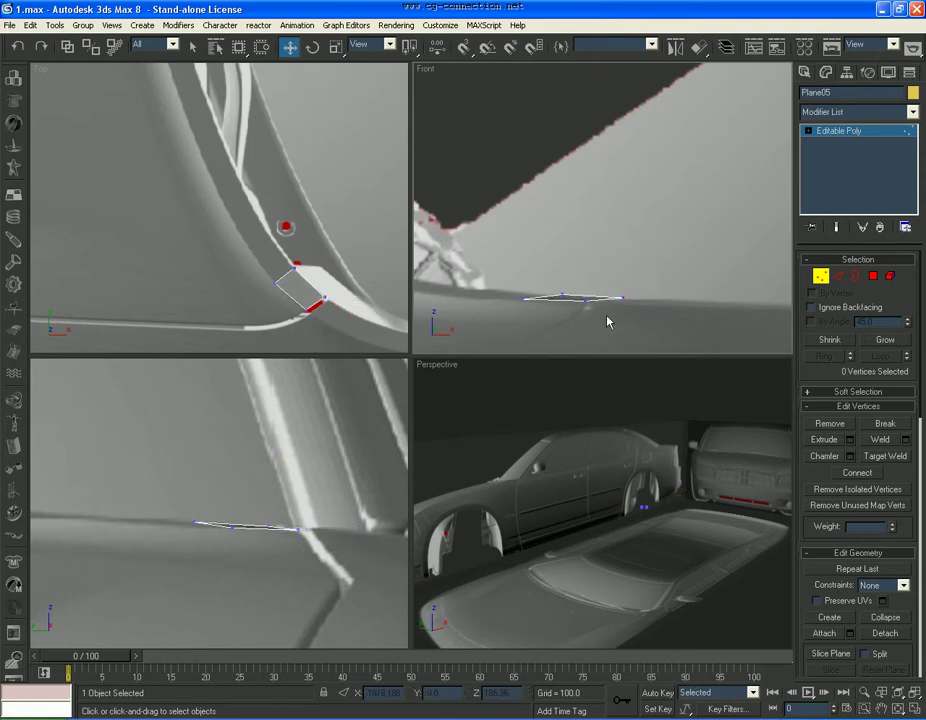
Extend the plane's inner edge with two new segments along the hood's rear edge in the Top view
click(838, 276)
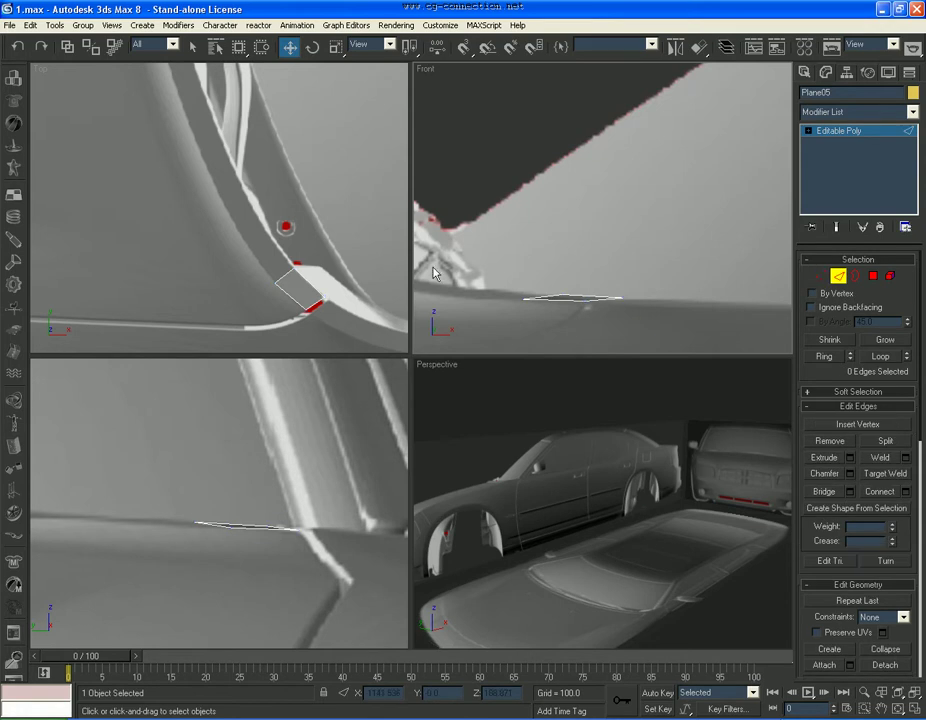
click(289, 274)
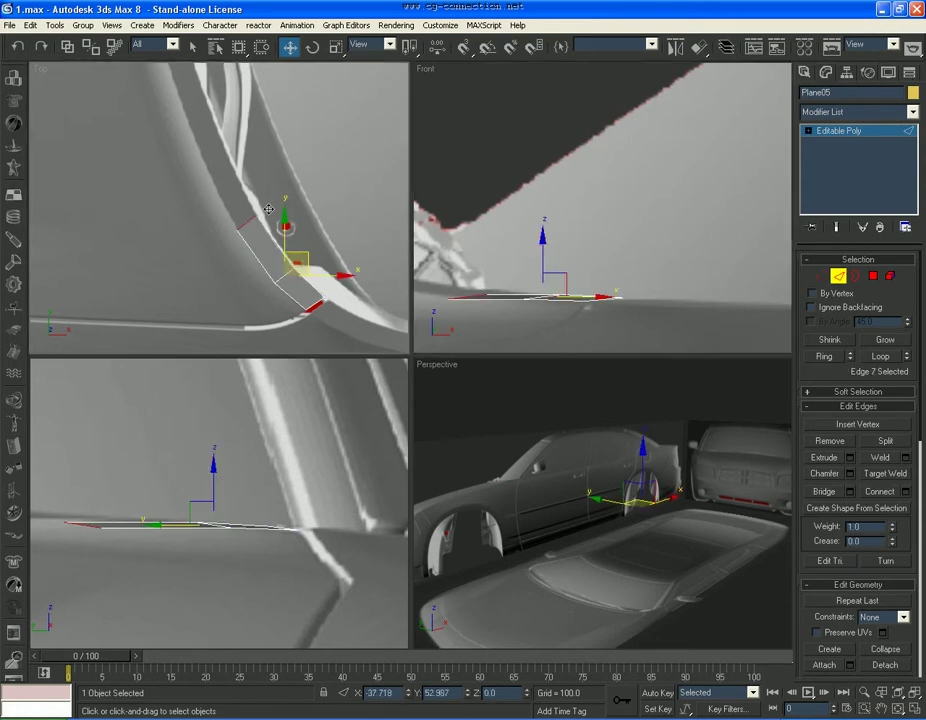
shift+drag(310, 258, 268, 209)
scroll(269, 209, down, 2)
middle_drag(269, 209, 295, 276)
shift+drag(286, 262, 268, 218)
scroll(249, 210, down, 3)
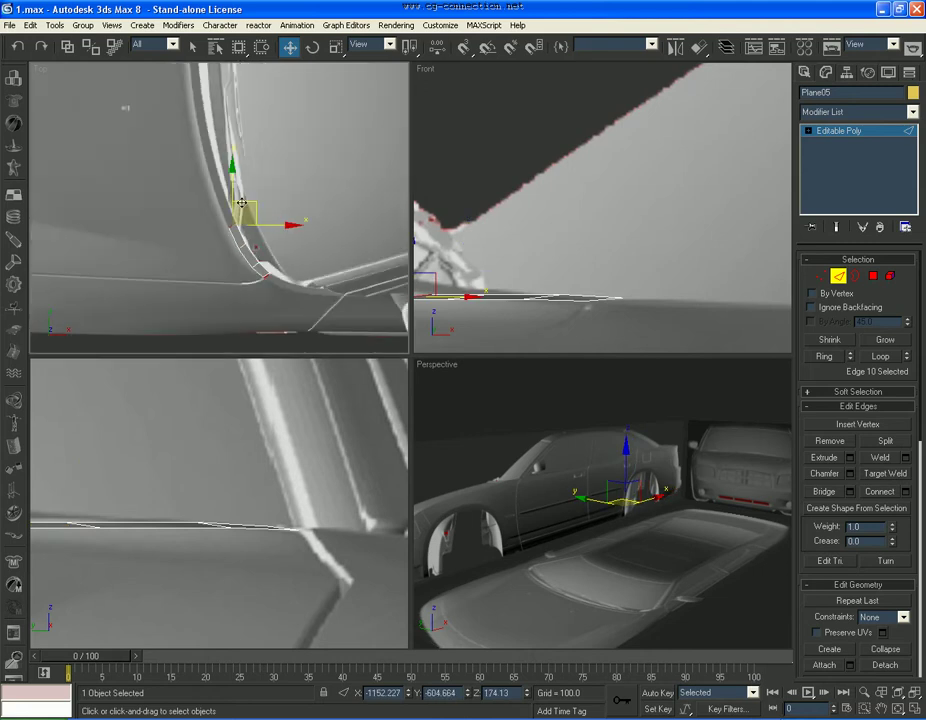
Add a third segment to the strip and adjust its end edge to the curve at the windshield base
middle_drag(246, 205, 288, 250)
mouse_move(288, 250)
shift+mouse_down()
mouse_move(276, 216)
mouse_move(278, 225)
shift+mouse_up()
middle_drag(283, 264, 286, 210)
scroll(286, 200, up, 3)
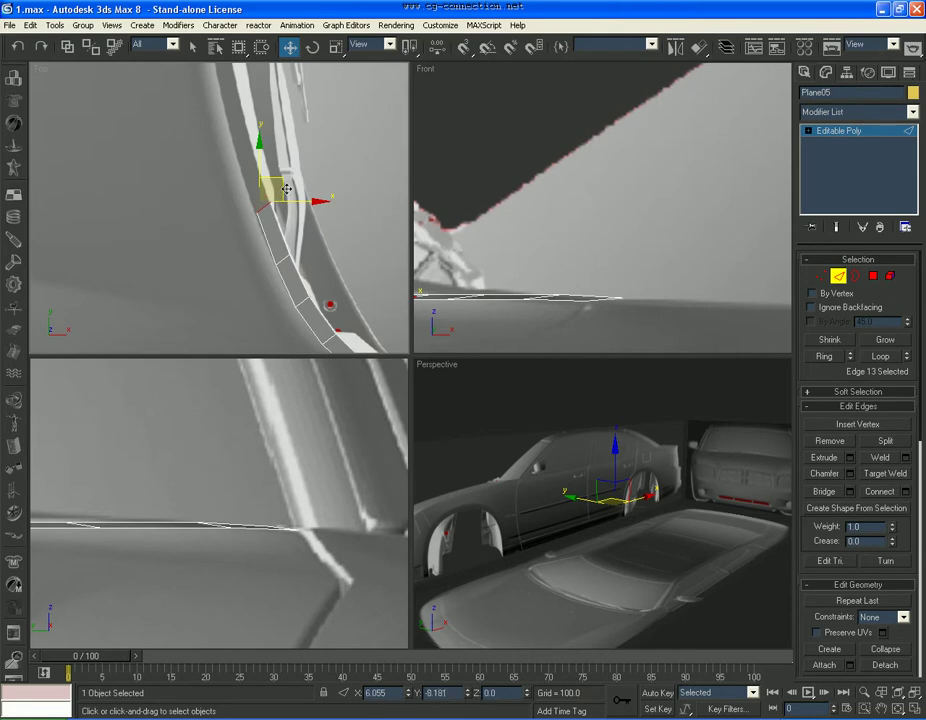
drag(286, 190, 286, 191)
scroll(286, 191, down, 2)
middle_drag(286, 191, 286, 210)
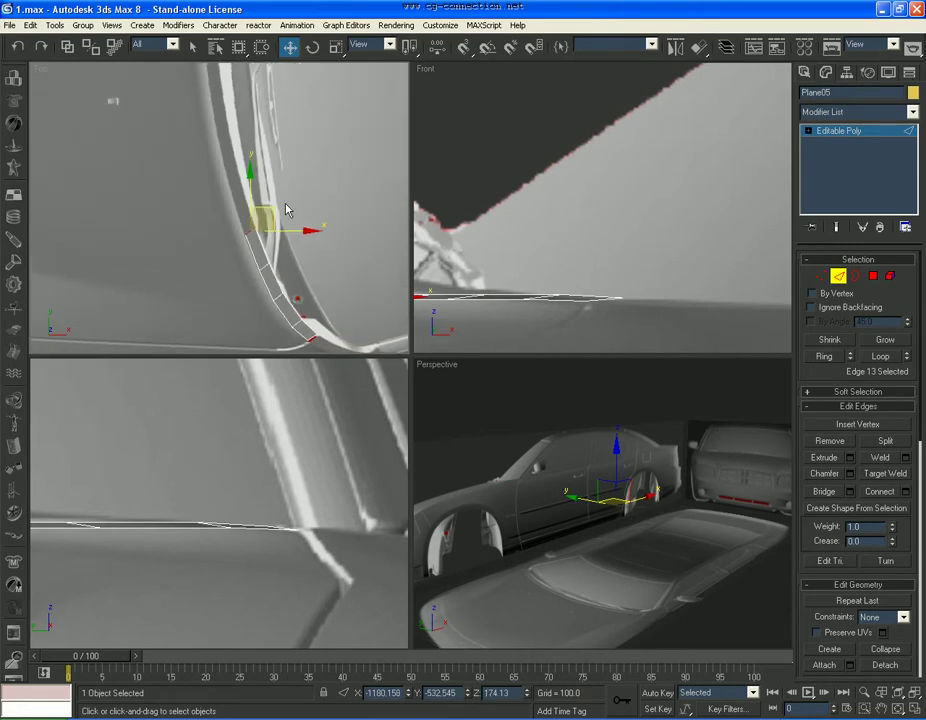
Keep extending the strip's end edge segment by segment along the hood's rear edge up to the car's centre
shift+drag(272, 208, 259, 168)
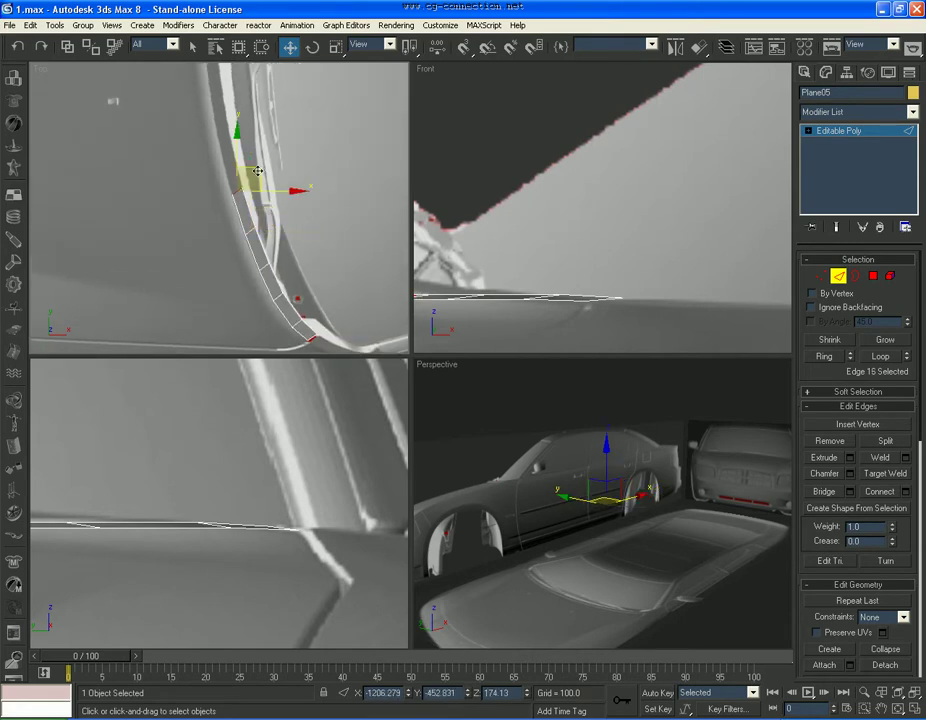
middle_drag(259, 170, 274, 272)
shift+drag(273, 272, 248, 145)
middle_drag(248, 145, 262, 280)
shift+drag(262, 280, 257, 228)
scroll(257, 228, down, 1)
middle_drag(257, 228, 254, 245)
scroll(254, 246, up, 1)
shift+drag(254, 248, 254, 188)
Straighten the strip's end edge by aligning it to the Front view, and shift it about 1.4 units along X
middle_click(580, 275)
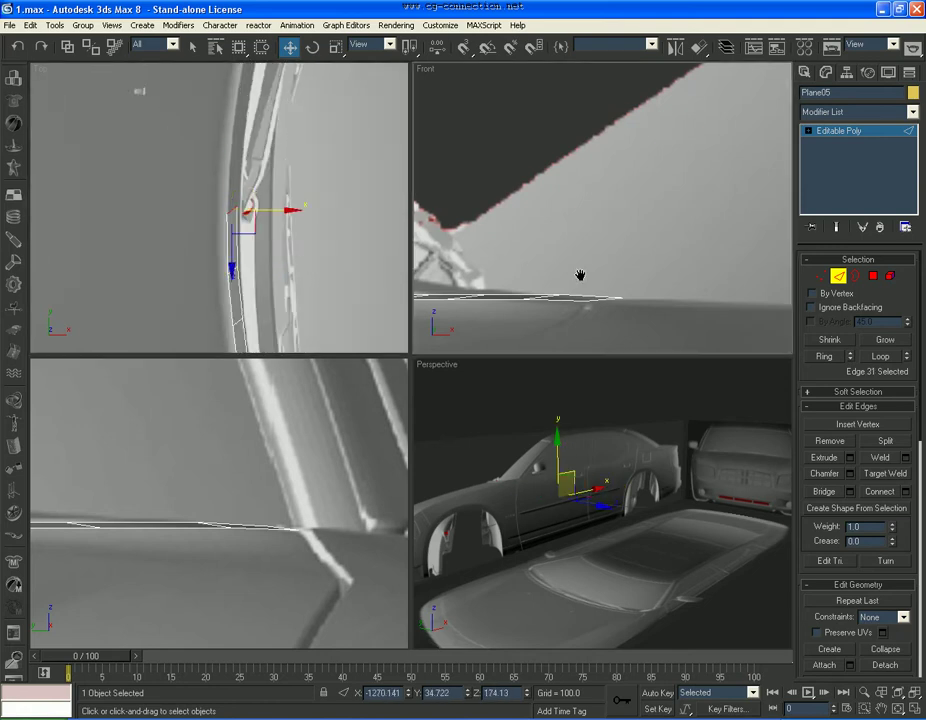
drag(911, 540, 891, 371)
click(841, 604)
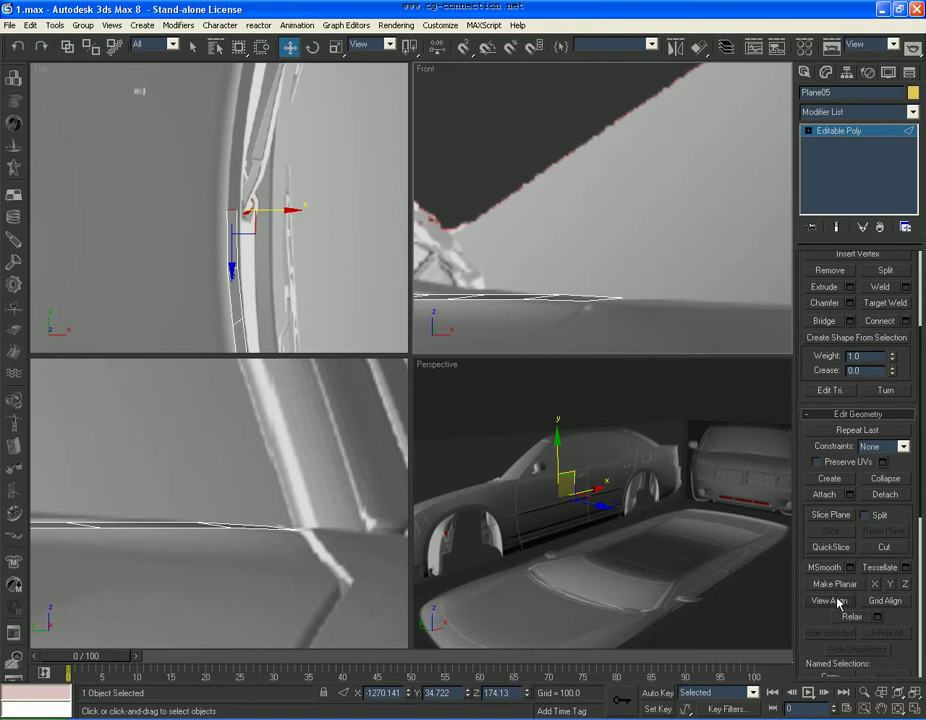
middle_click(231, 189)
drag(278, 214, 281, 211)
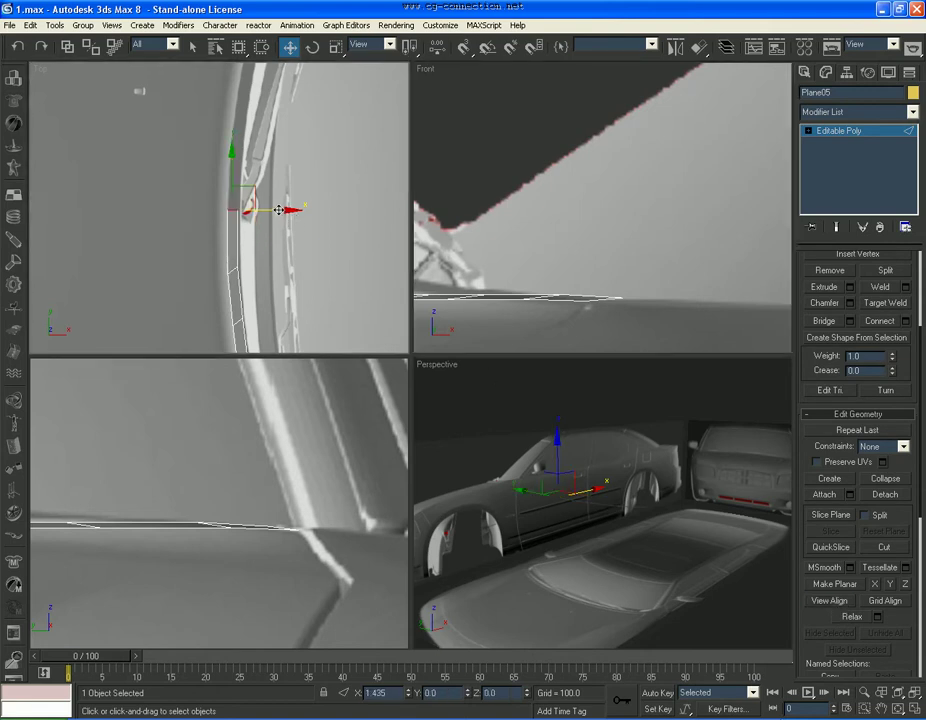
Raise the strip's end edge in the Front view to the hood's height, at Z about 198.1
middle_drag(508, 268, 713, 271)
middle_drag(496, 229, 635, 238)
drag(539, 241, 539, 195)
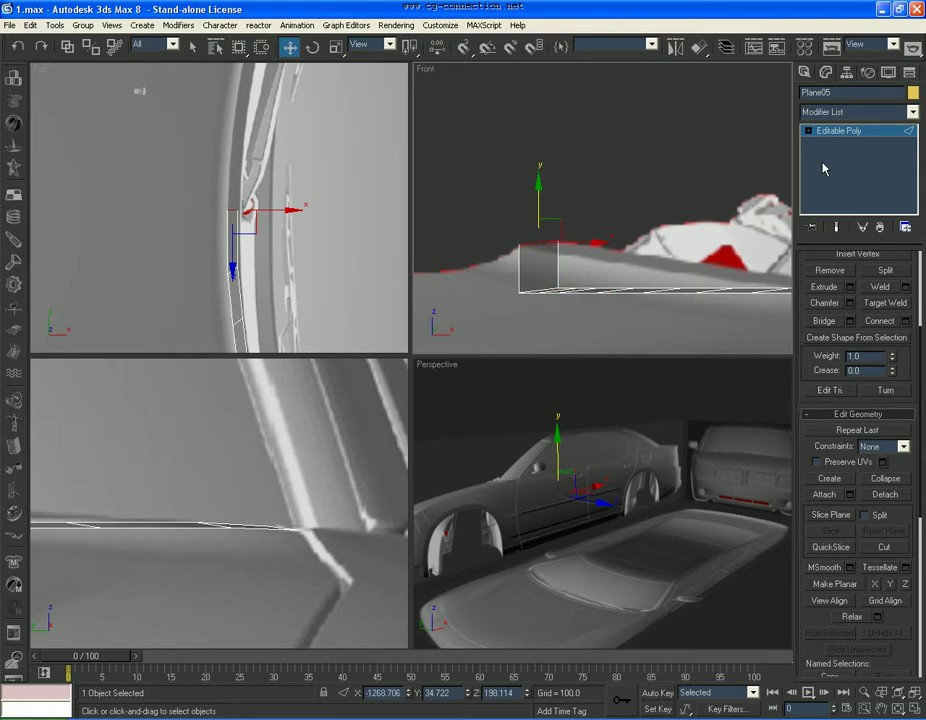
Widen the strip's last segment to the hood's rear edge and square up its inner vertices in the Top view
click(807, 131)
key(1)
scroll(235, 219, up, 3)
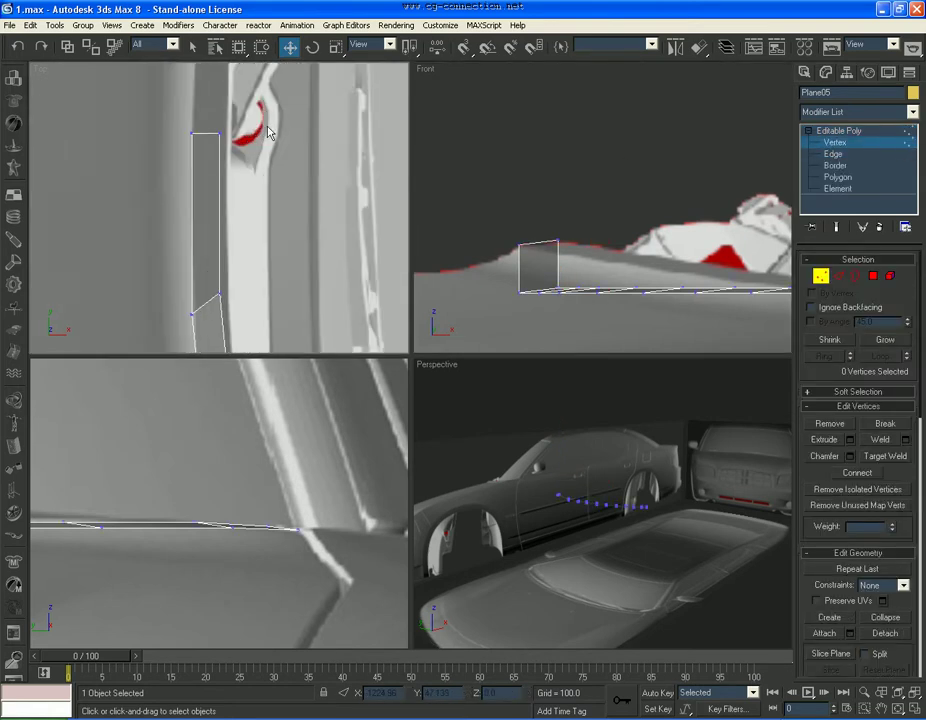
drag(213, 266, 213, 311)
drag(276, 211, 277, 212)
click(181, 332)
drag(168, 314, 242, 314)
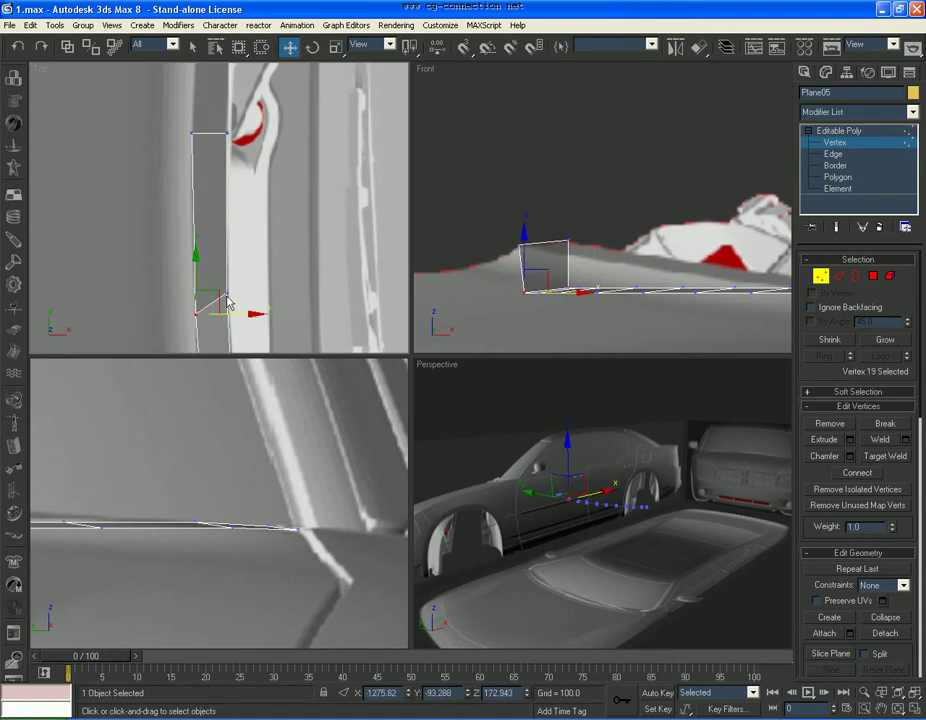
drag(220, 266, 220, 268)
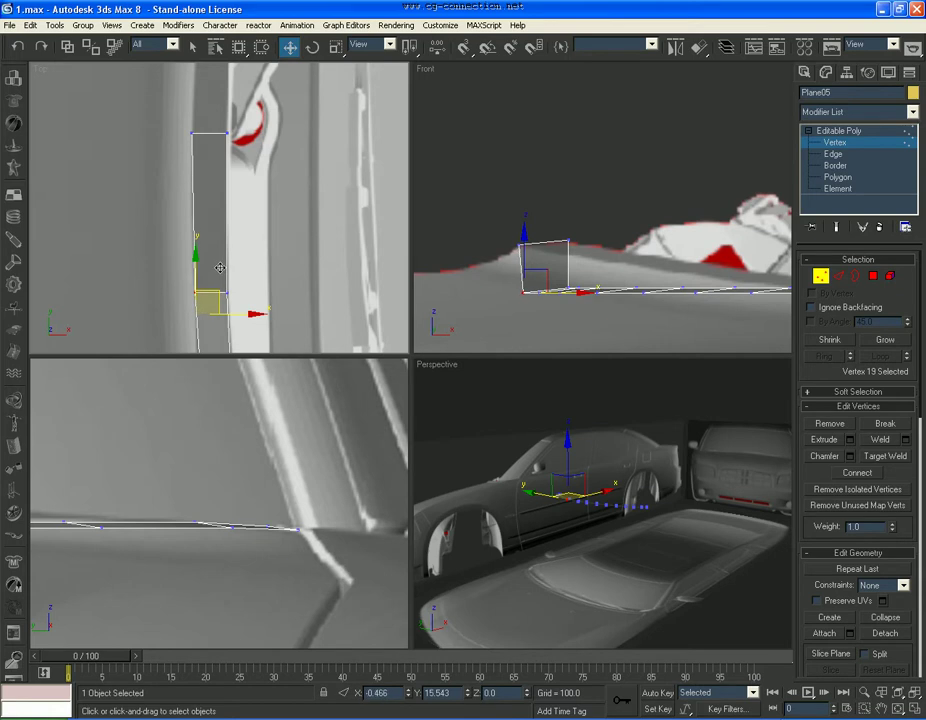
click(250, 300)
Reposition the vertices along the middle of the strip so both sides follow the hood's curved rear edge
middle_drag(250, 303, 246, 141)
drag(206, 241, 225, 260)
middle_drag(228, 322, 223, 154)
drag(254, 214, 254, 247)
click(215, 245)
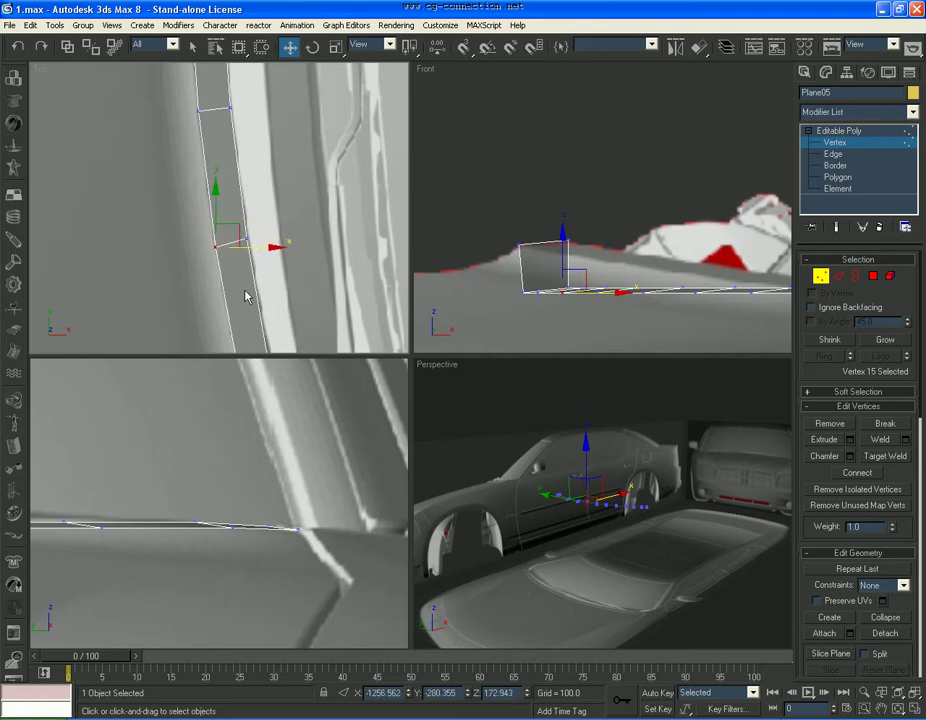
middle_drag(247, 350, 250, 219)
click(258, 215)
drag(277, 199, 256, 202)
click(233, 236)
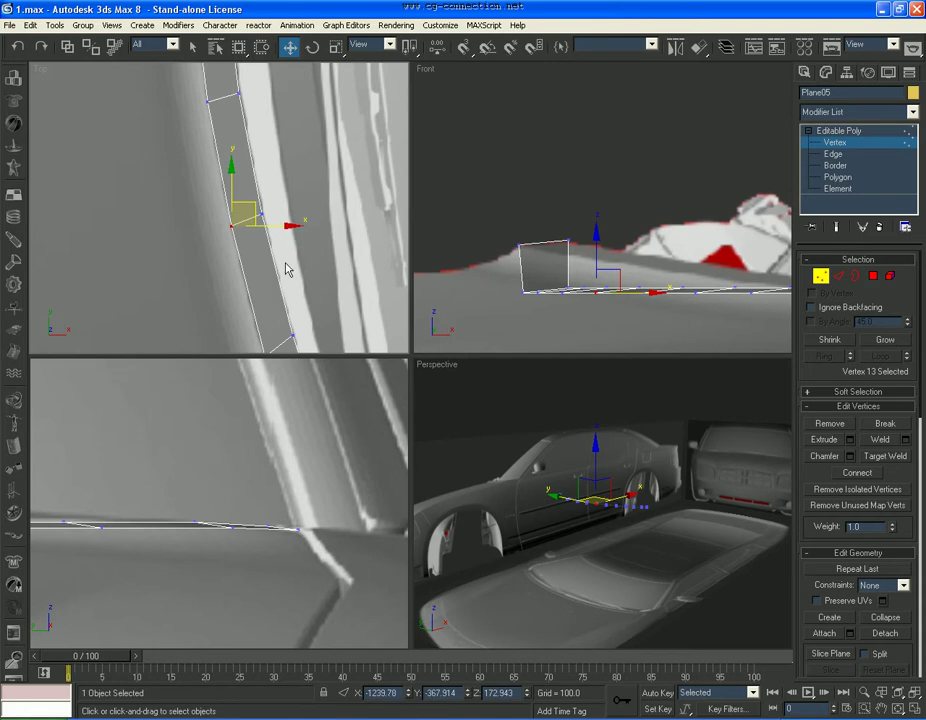
middle_drag(287, 262, 250, 181)
click(259, 218)
scroll(258, 226, down, 5)
middle_drag(258, 229, 244, 161)
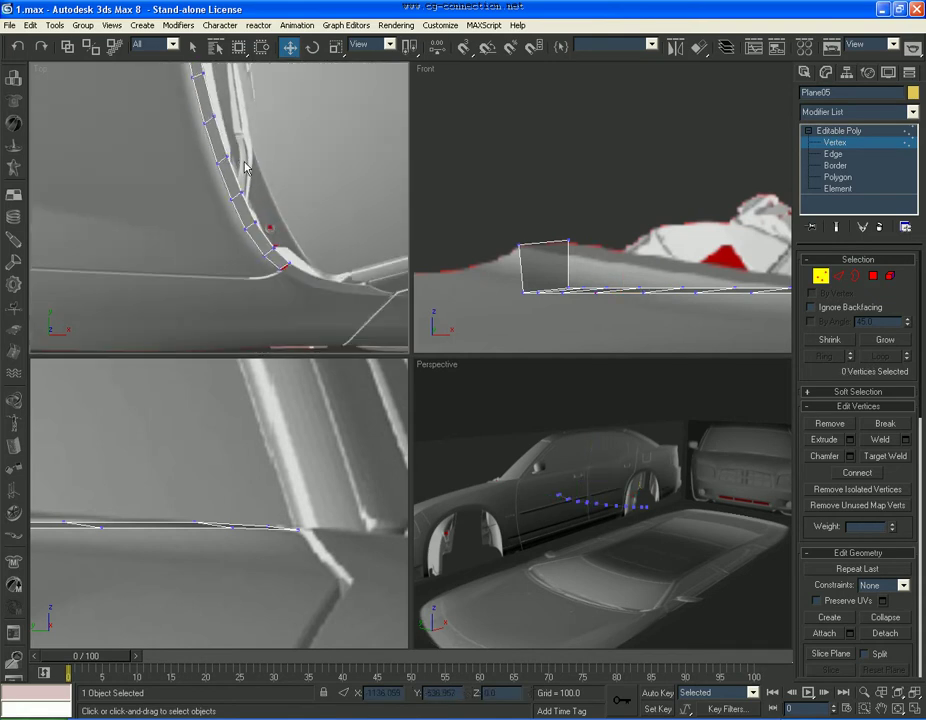
Raise the two vertex pairs beside the end edge to Z about 198.6 and 196.5, following the hood line
scroll(209, 429, down, 5)
middle_drag(205, 528, 362, 539)
middle_drag(105, 524, 281, 525)
scroll(268, 524, up, 3)
drag(260, 523, 231, 558)
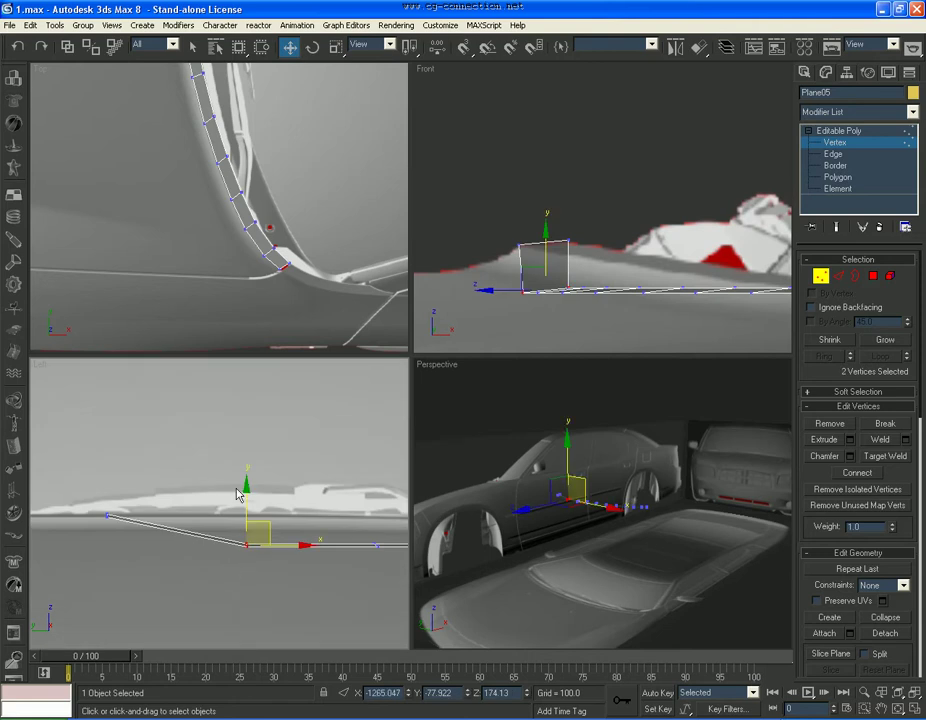
drag(244, 497, 245, 463)
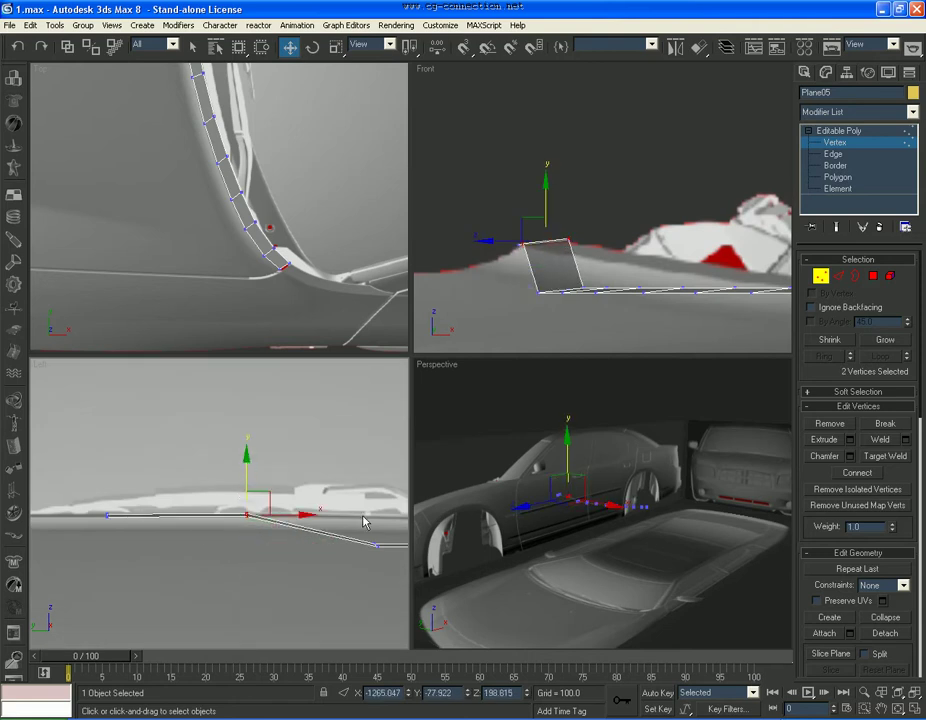
middle_drag(362, 517, 272, 520)
drag(273, 524, 243, 556)
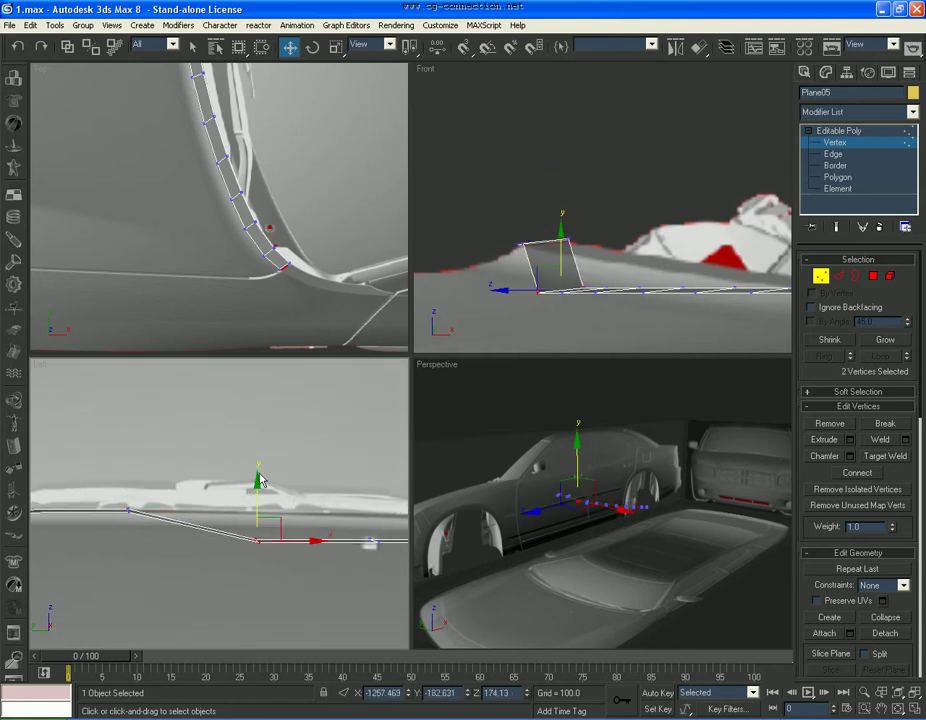
drag(258, 494, 258, 464)
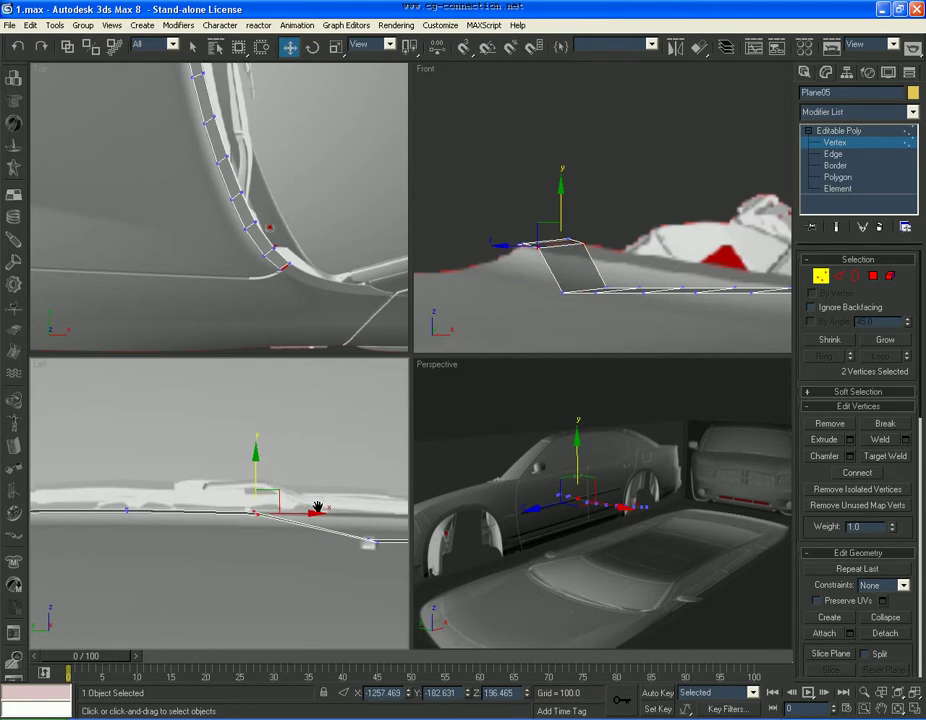
Raise the next three vertex pairs toward the fender to the hood line, the last at Z about 188.2
middle_drag(372, 527, 240, 517)
drag(253, 546, 237, 462)
middle_drag(330, 497, 148, 496)
drag(126, 558, 165, 470)
middle_drag(297, 520, 221, 508)
drag(170, 542, 203, 474)
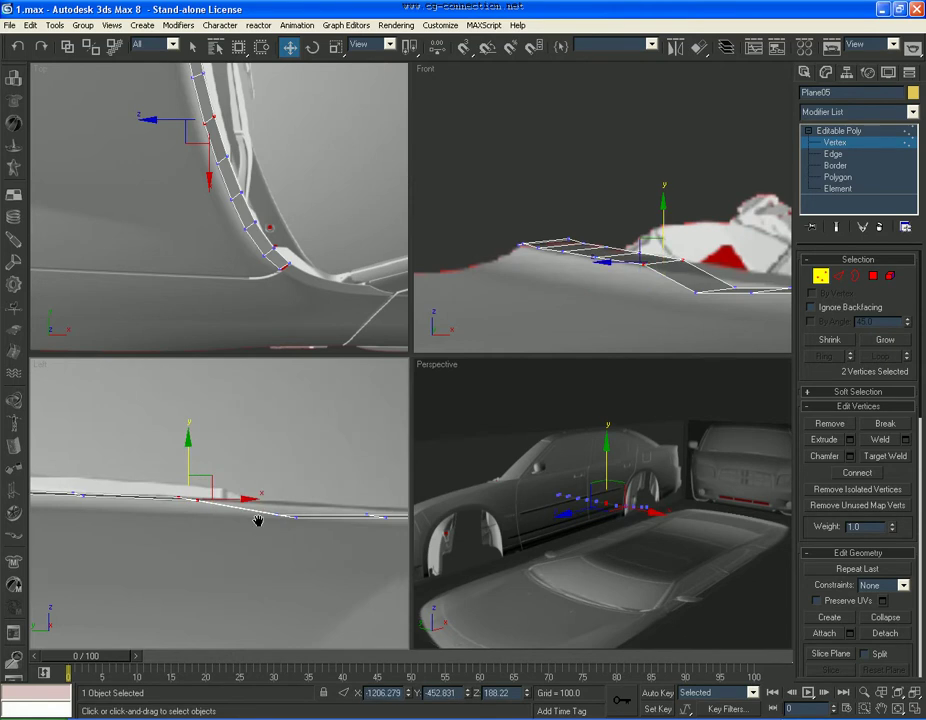
Raise the remaining vertex pairs near the hood corner to the hood line, including one at Z about 180.4
middle_drag(267, 527, 176, 517)
drag(176, 517, 202, 455)
middle_drag(311, 488, 182, 489)
drag(145, 532, 196, 452)
scroll(242, 498, up, 2)
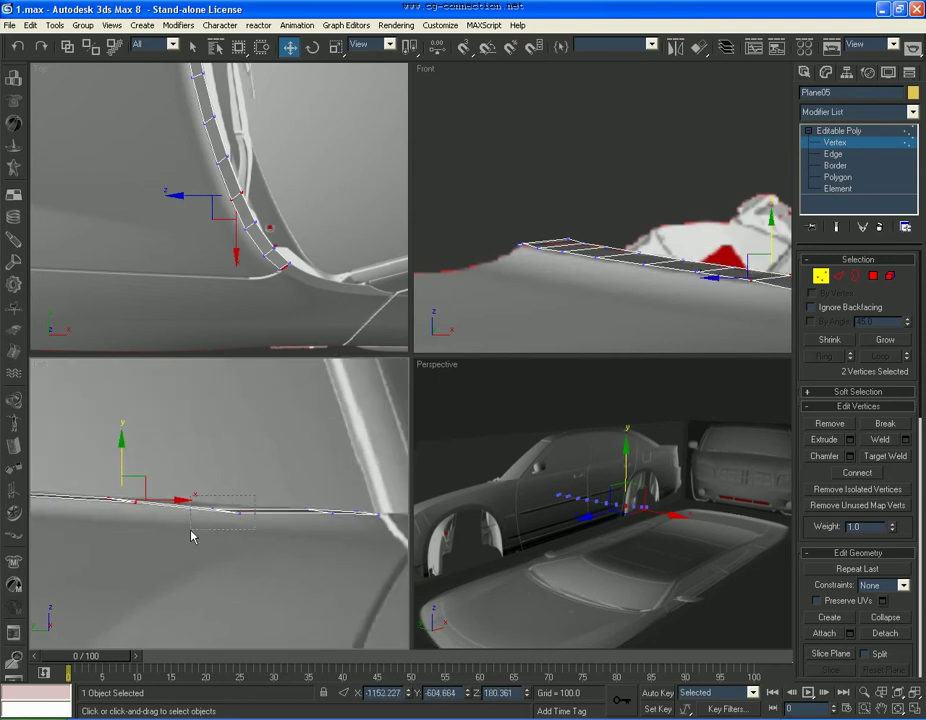
click(369, 331)
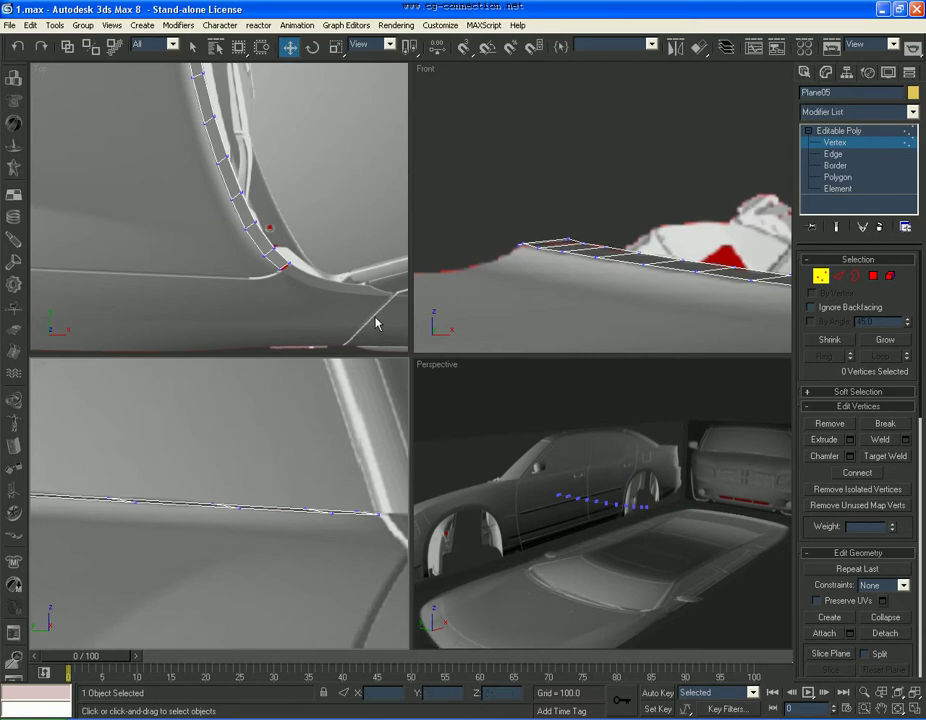
Select the strip's front edge loop and extrude it about 26 units along negative X, away from the windshield, into a second row of polygons
click(832, 155)
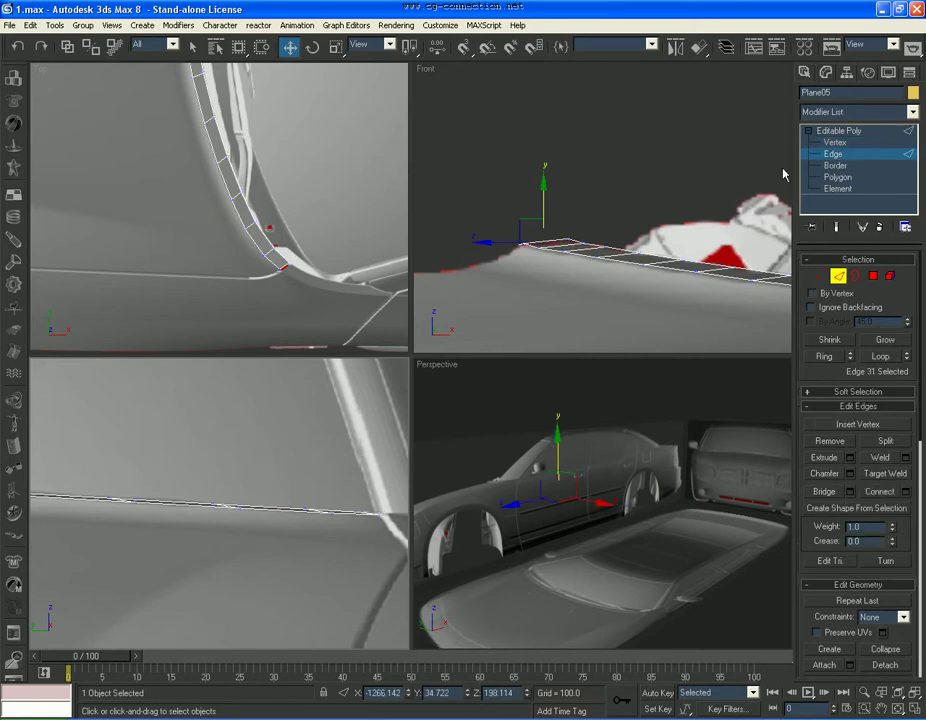
click(631, 264)
middle_drag(221, 175, 211, 226)
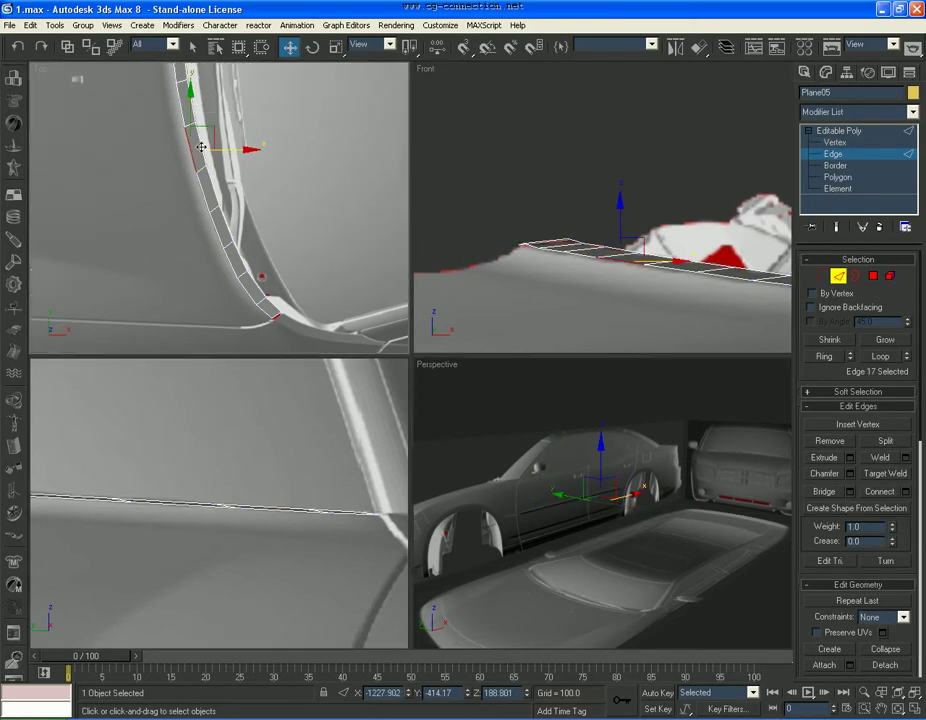
middle_drag(201, 153, 197, 210)
scroll(197, 210, down, 2)
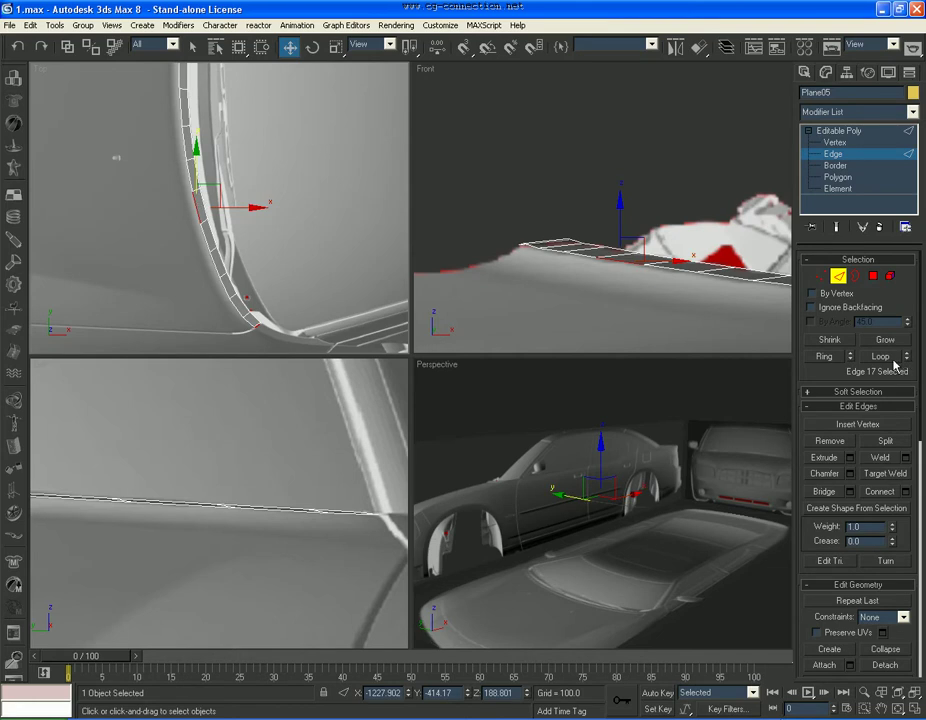
click(892, 358)
middle_drag(230, 260, 216, 245)
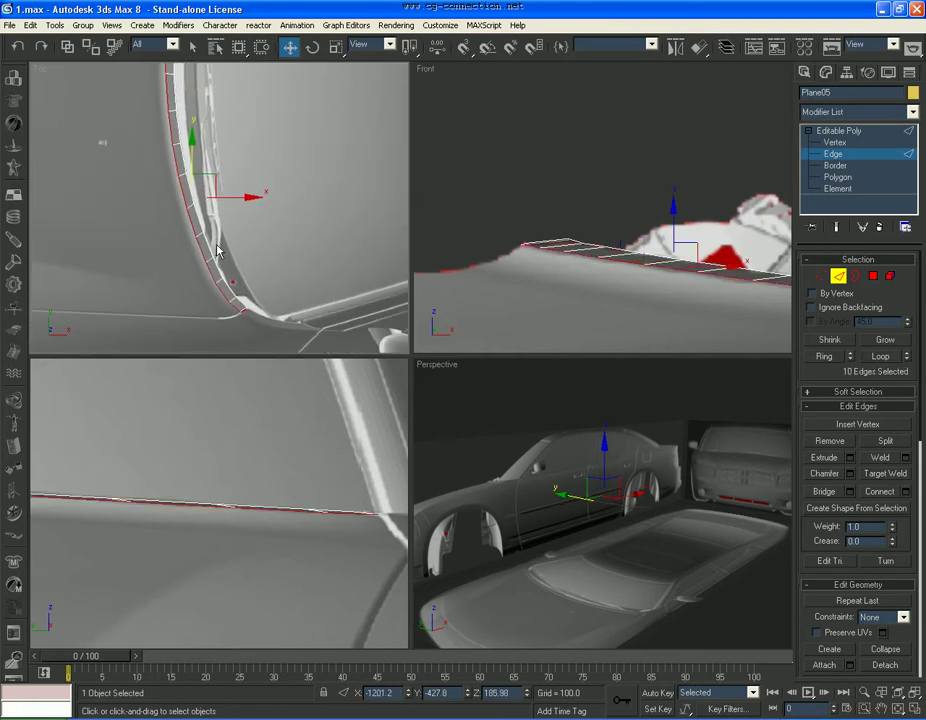
shift+drag(225, 196, 221, 198)
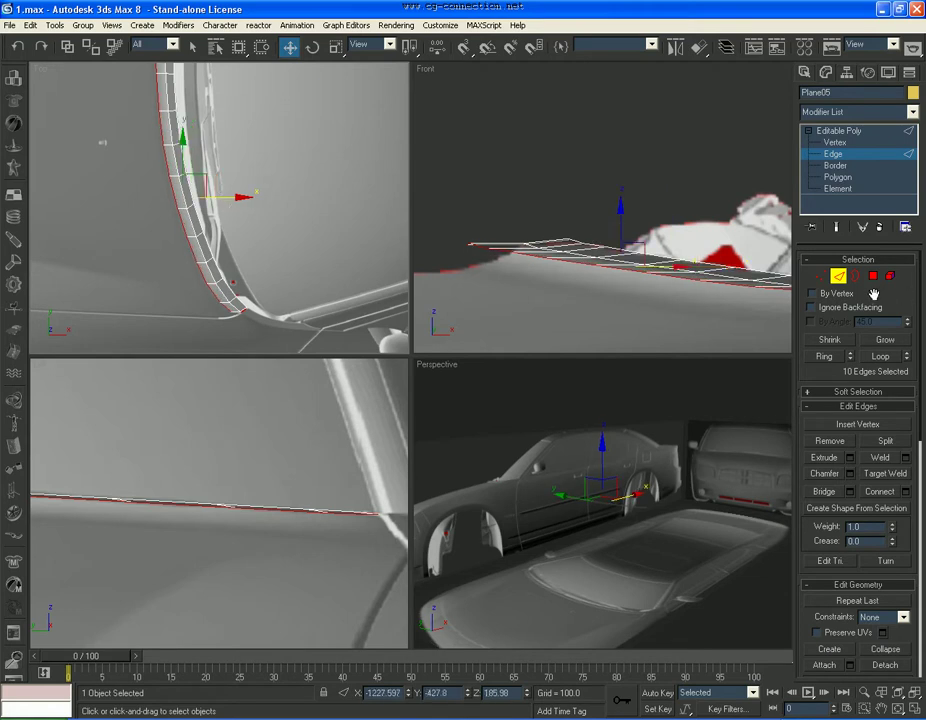
Reposition the new row's vertices at the fender end so that it follows the hood's corner seam
key(1)
scroll(200, 228, up, 3)
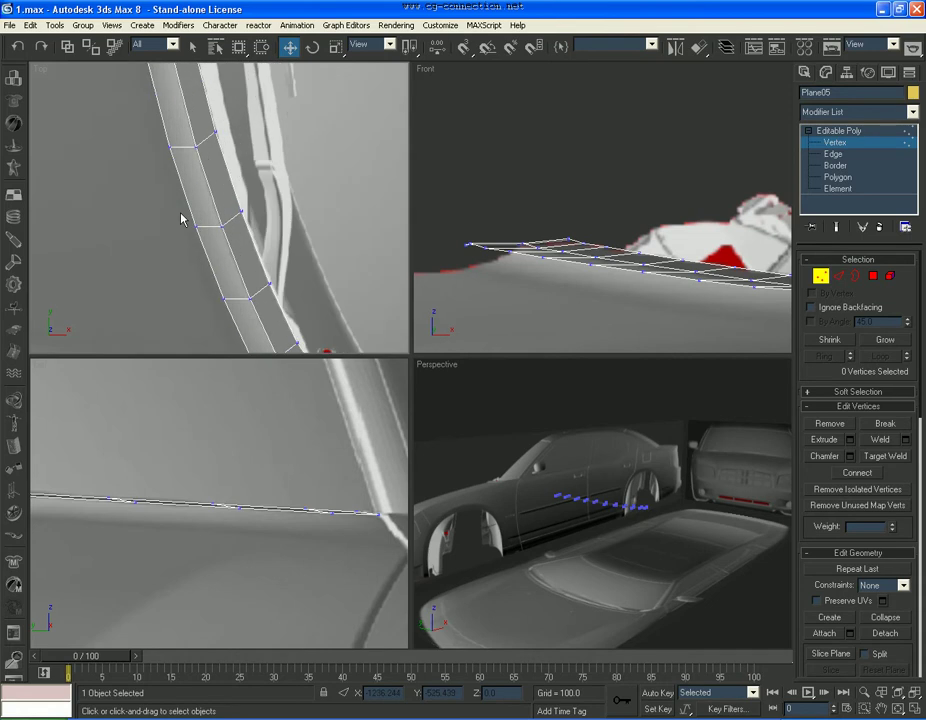
drag(216, 240, 248, 227)
click(248, 242)
scroll(238, 236, down, 3)
middle_drag(224, 195, 226, 232)
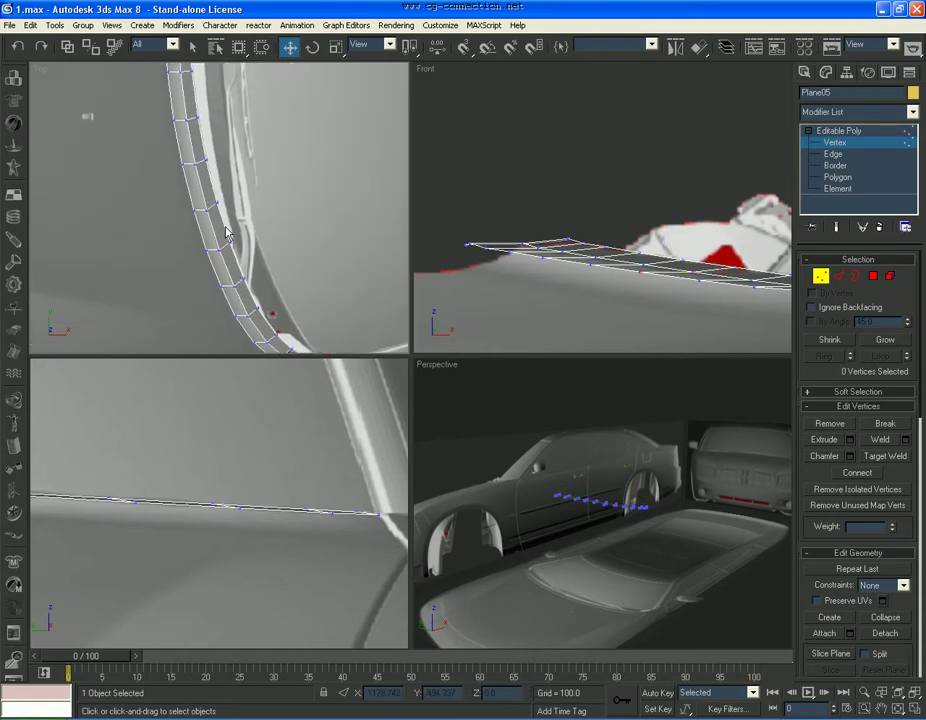
scroll(226, 232, down, 1)
scroll(261, 280, up, 6)
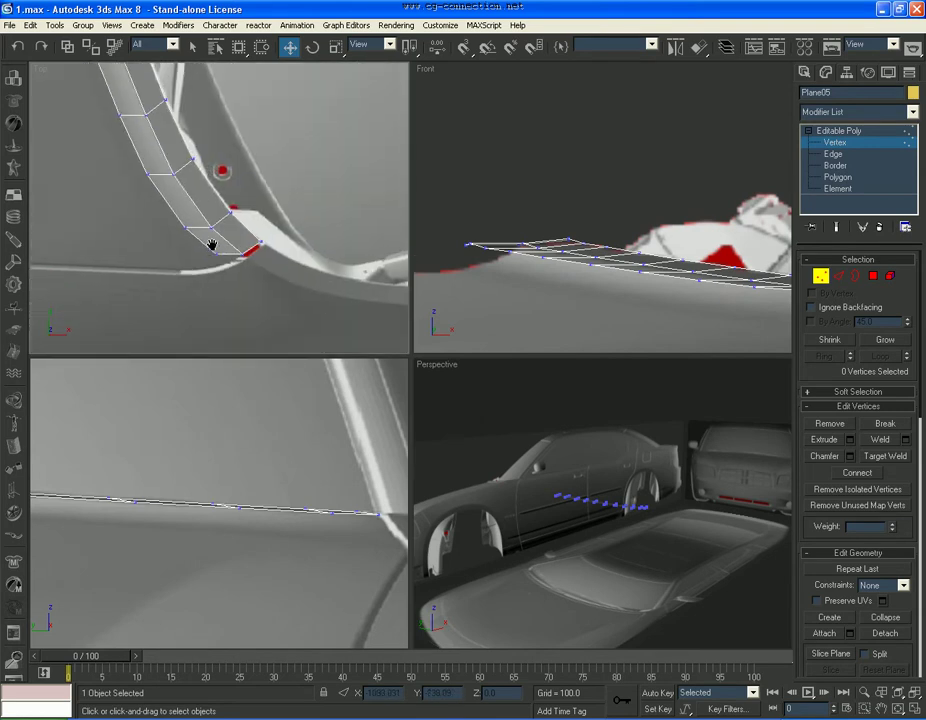
click(231, 250)
drag(231, 250, 234, 263)
drag(161, 243, 180, 254)
click(196, 262)
scroll(196, 262, down, 4)
middle_drag(196, 262, 213, 311)
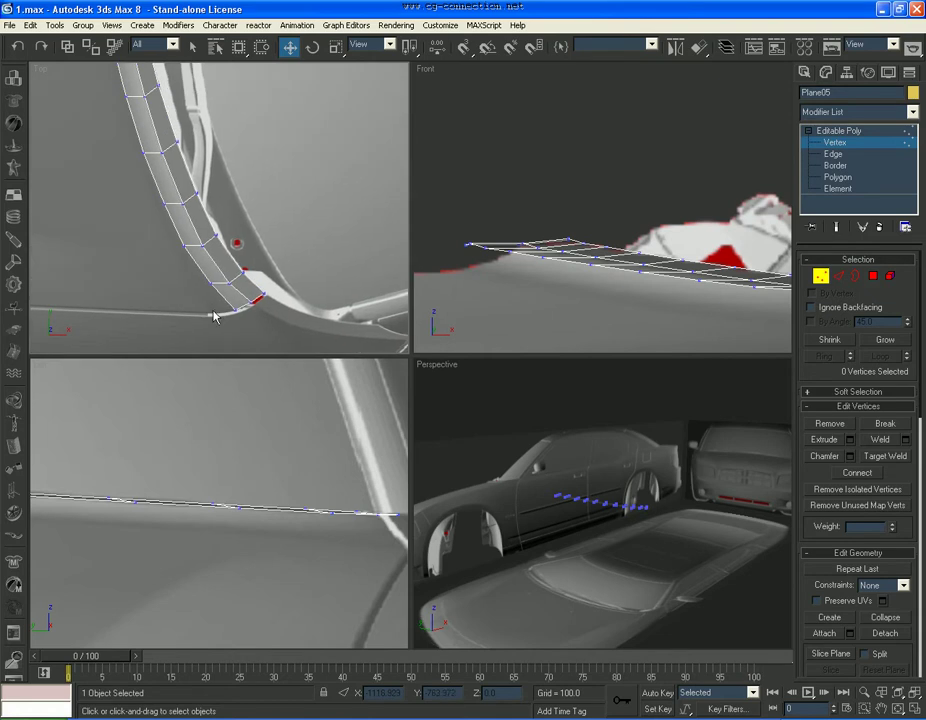
Lower the new row's outer edge loop to Z about 173.3
click(846, 276)
middle_drag(593, 225, 561, 210)
shift+drag(561, 210, 557, 222)
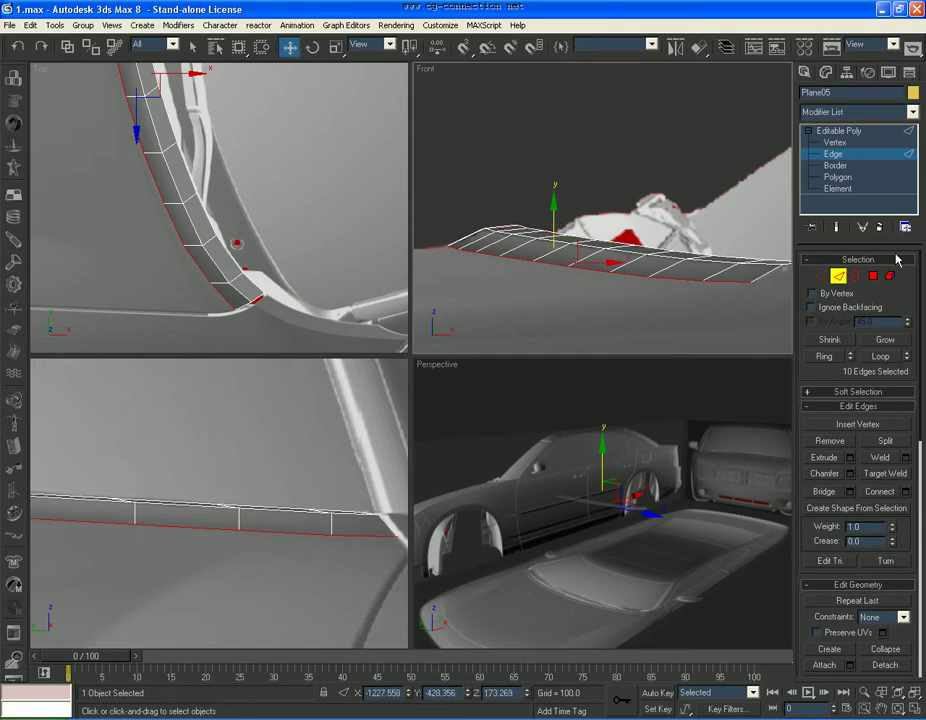
In the Left view, raise the outer-row vertex at the hood's centre end slightly to smooth the new row
click(859, 141)
middle_drag(104, 172, 162, 353)
scroll(325, 498, down, 3)
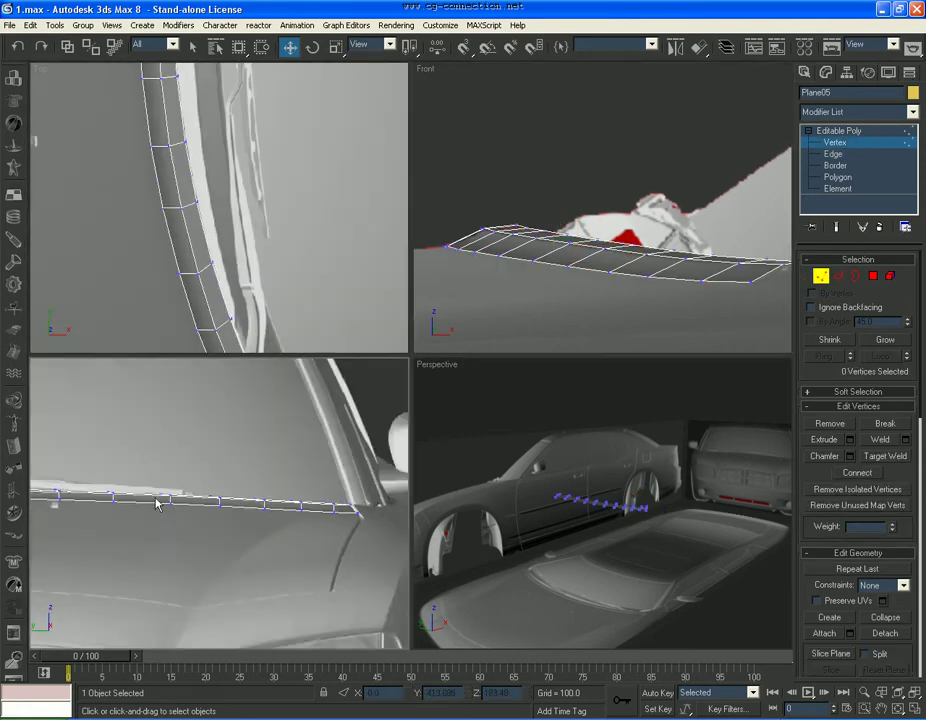
alt+middle_drag(322, 499, 201, 497)
key(l)
scroll(195, 506, up, 3)
drag(119, 512, 89, 552)
drag(72, 484, 72, 481)
click(216, 493)
Raise the next two outer-row vertices beside the centre end, one of them by about 2.4 units
scroll(221, 495, down, 3)
middle_drag(264, 497, 209, 494)
scroll(221, 502, up, 2)
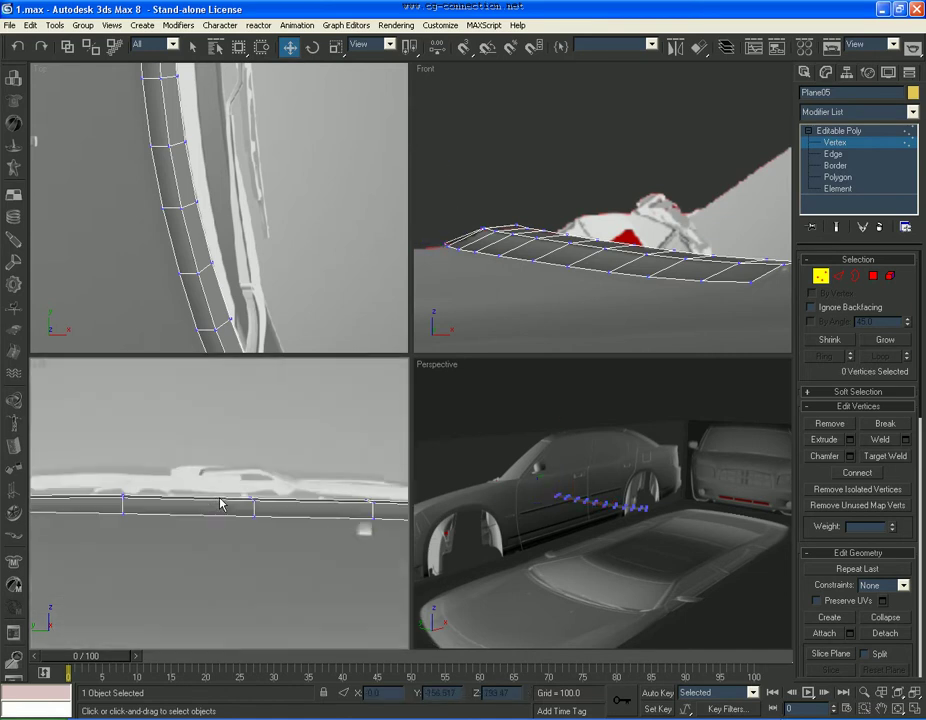
click(253, 514)
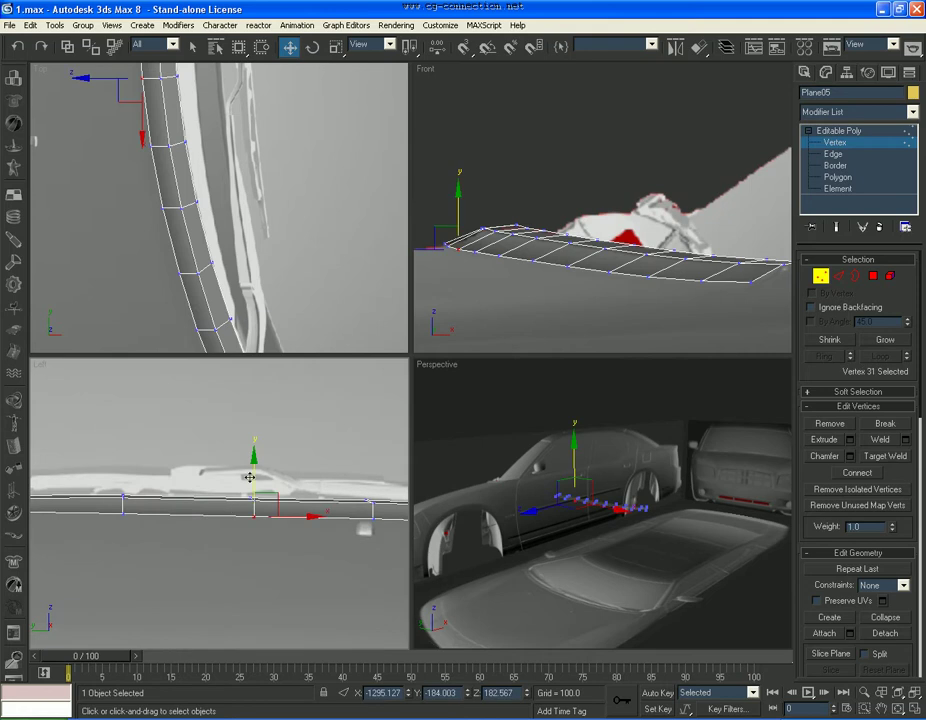
click(121, 507)
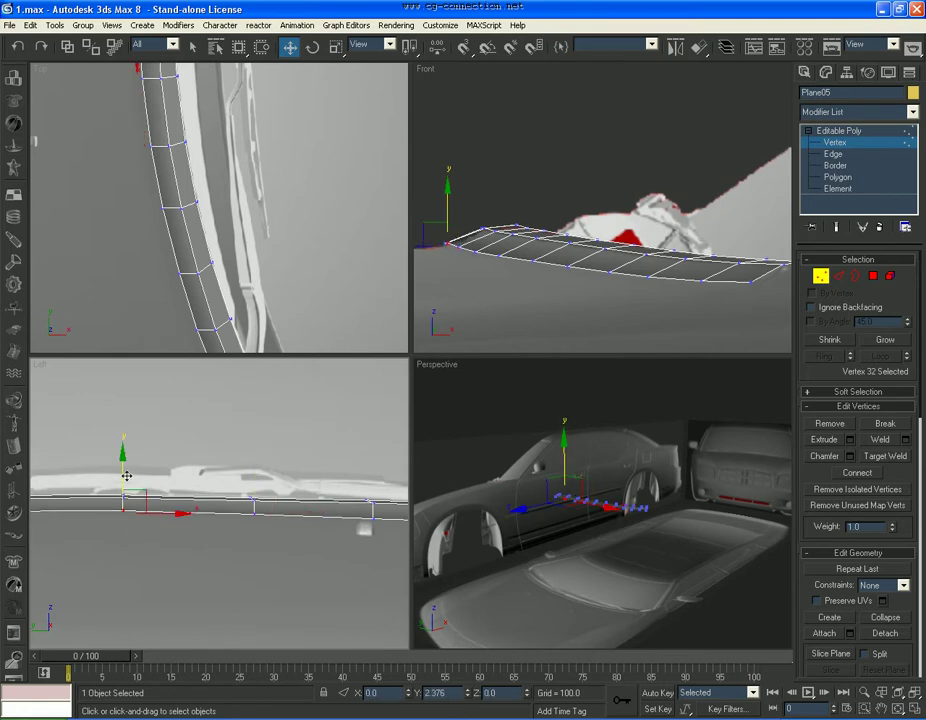
drag(128, 477, 129, 478)
click(300, 520)
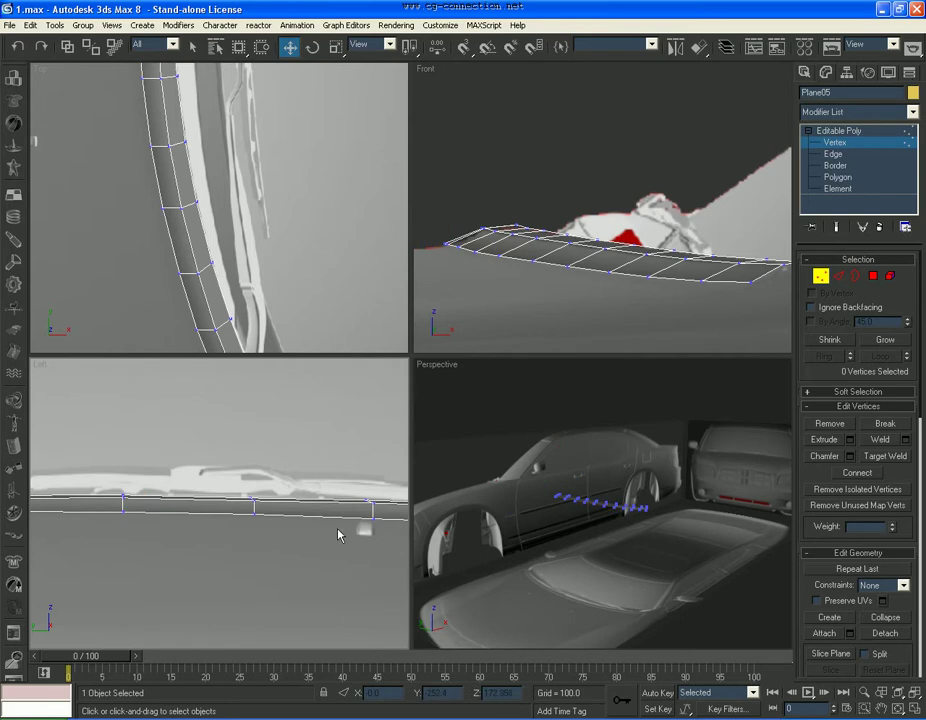
Raise the next four outer-row vertices toward the fender, including one to Z about 179.7 and the last to about 171.8
middle_drag(362, 527, 237, 526)
click(245, 503)
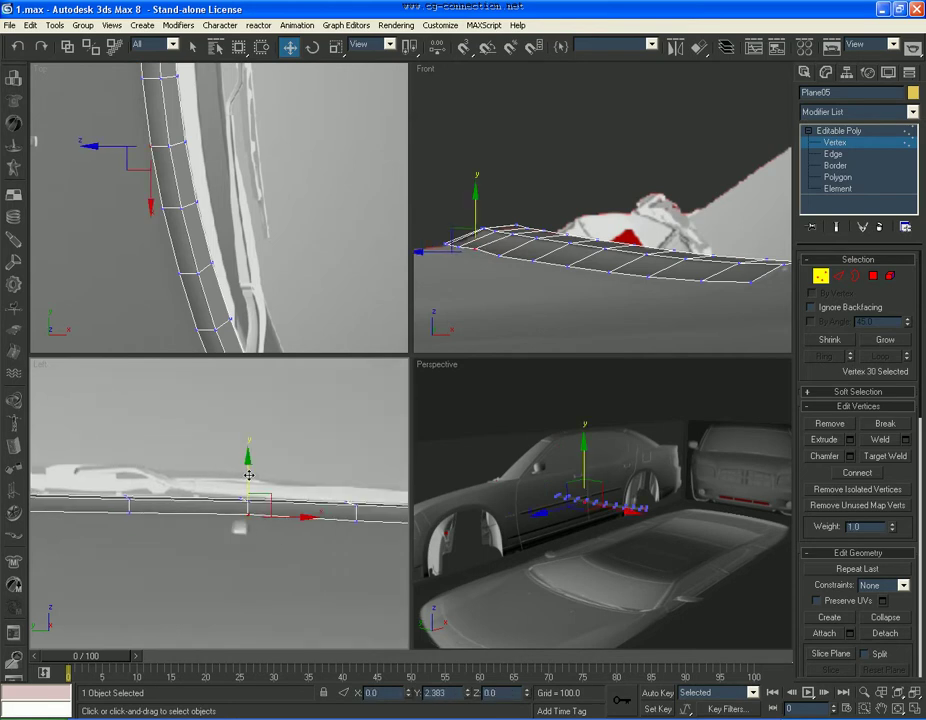
click(352, 518)
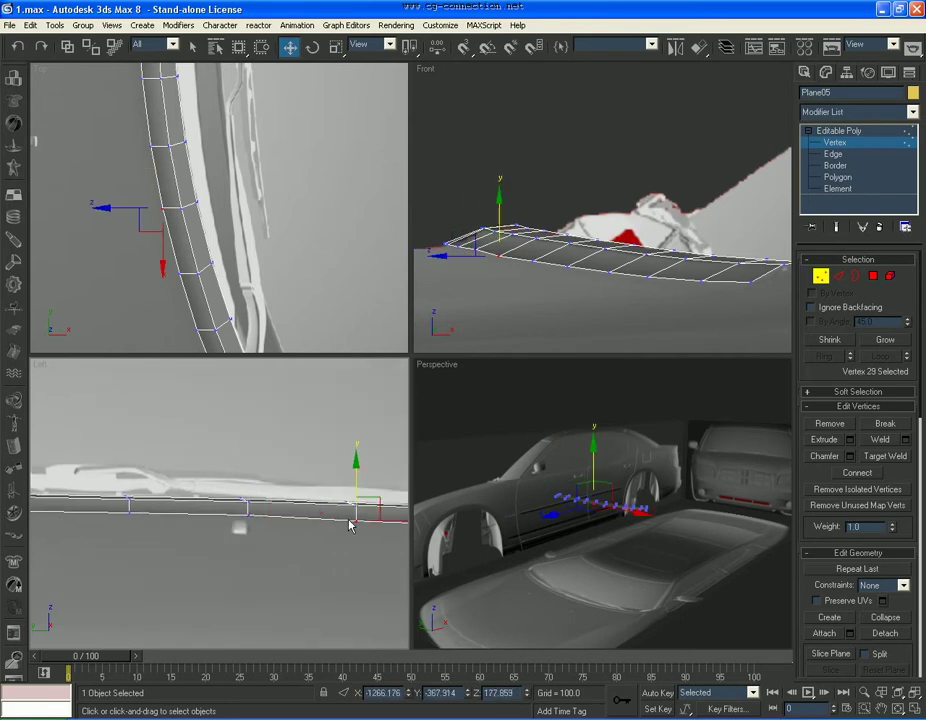
middle_drag(355, 482, 167, 500)
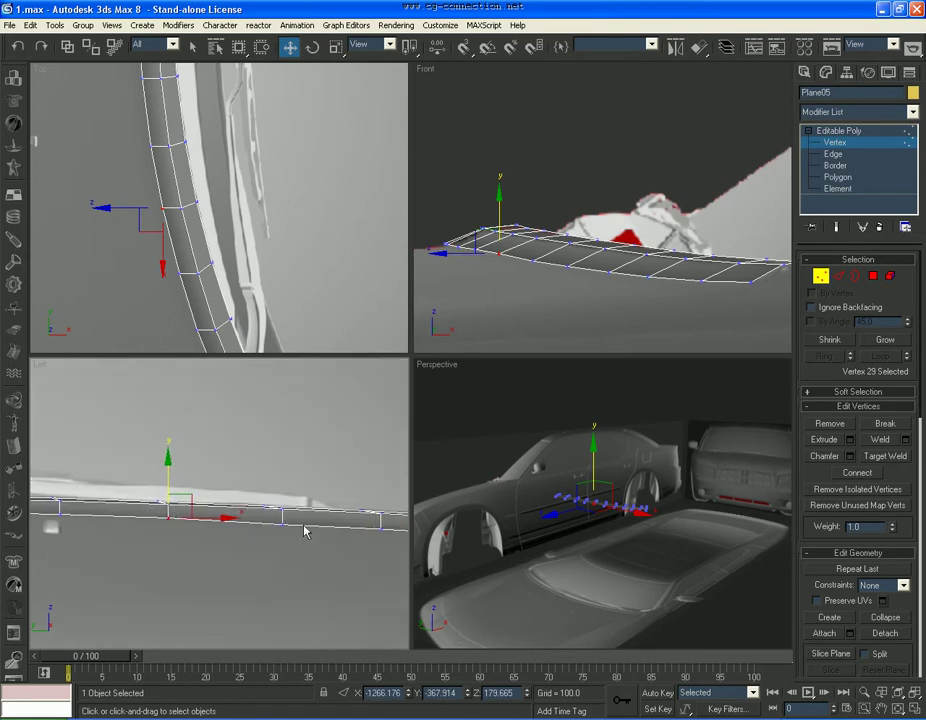
click(282, 518)
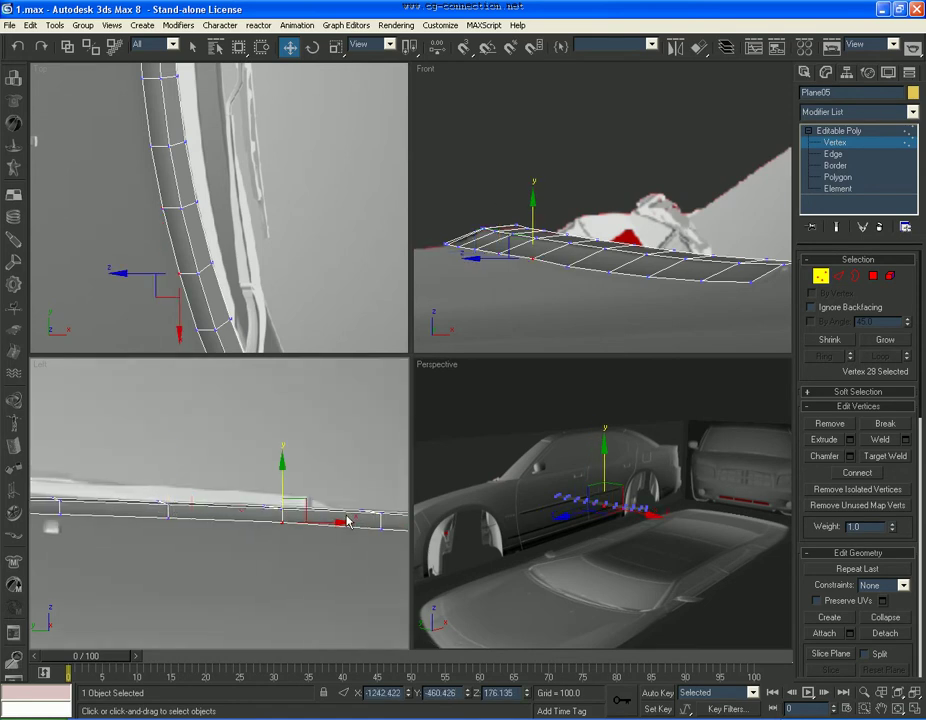
middle_drag(383, 494, 242, 496)
click(237, 499)
drag(235, 463, 235, 461)
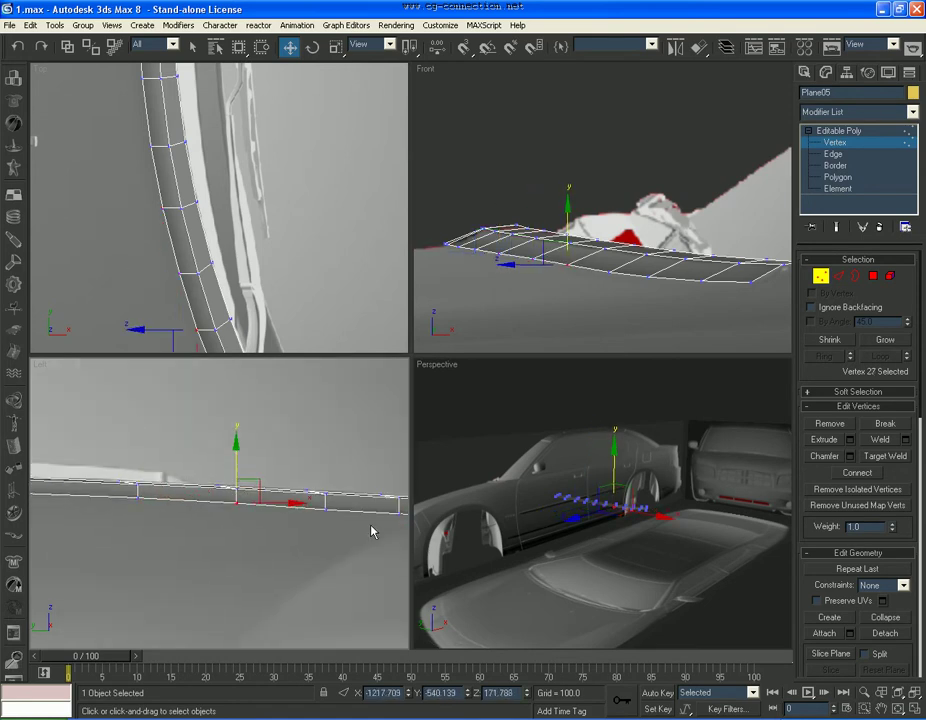
Adjust the height of the remaining outer-row vertices near the hood corner, raising the one beside the end by about 1.2 units
click(328, 499)
middle_drag(383, 499, 239, 494)
drag(267, 491, 239, 507)
drag(255, 462, 255, 459)
click(335, 490)
middle_drag(335, 490, 219, 490)
scroll(219, 500, up, 3)
drag(233, 488, 191, 514)
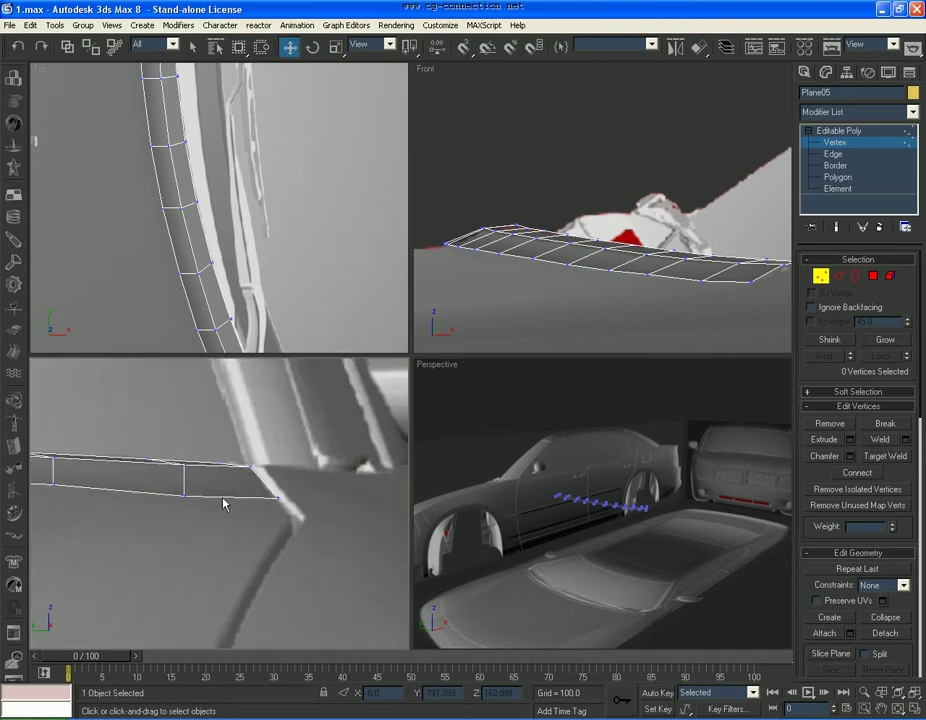
click(184, 494)
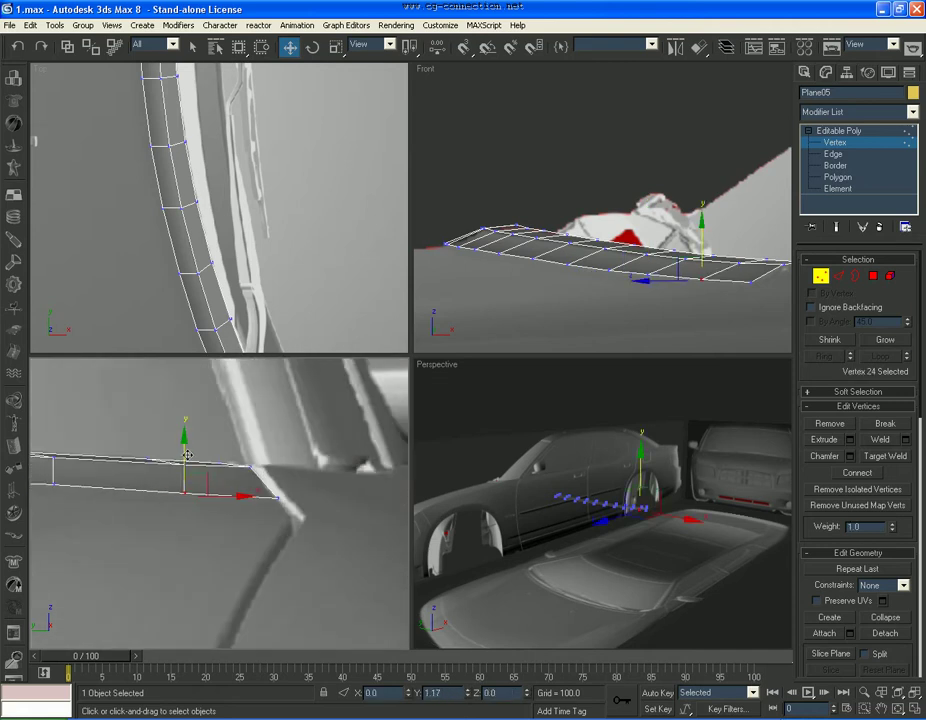
click(641, 333)
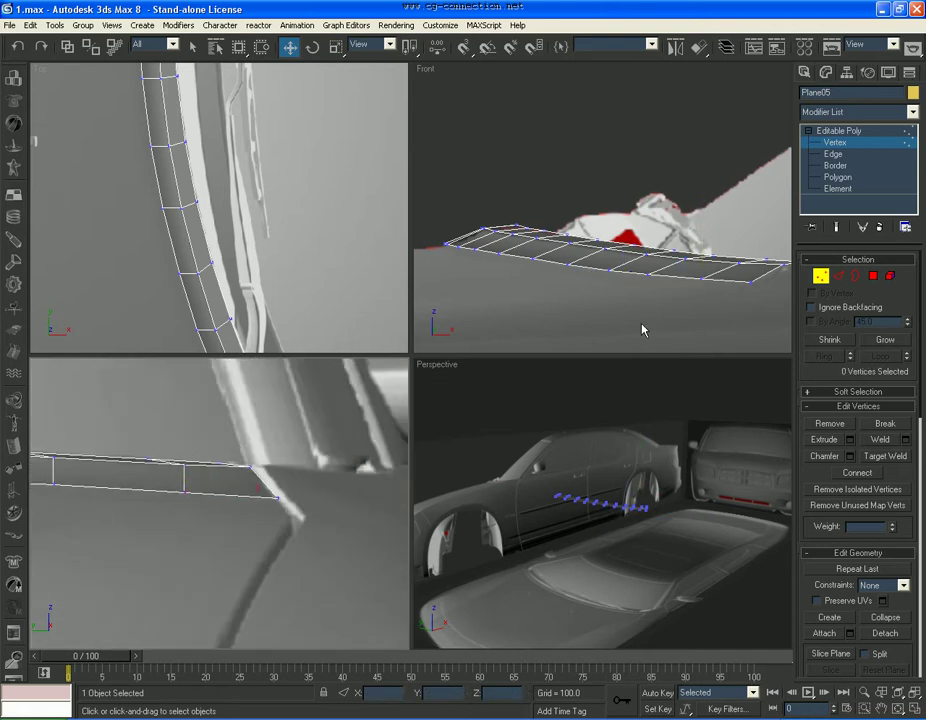
middle_drag(718, 300, 702, 262)
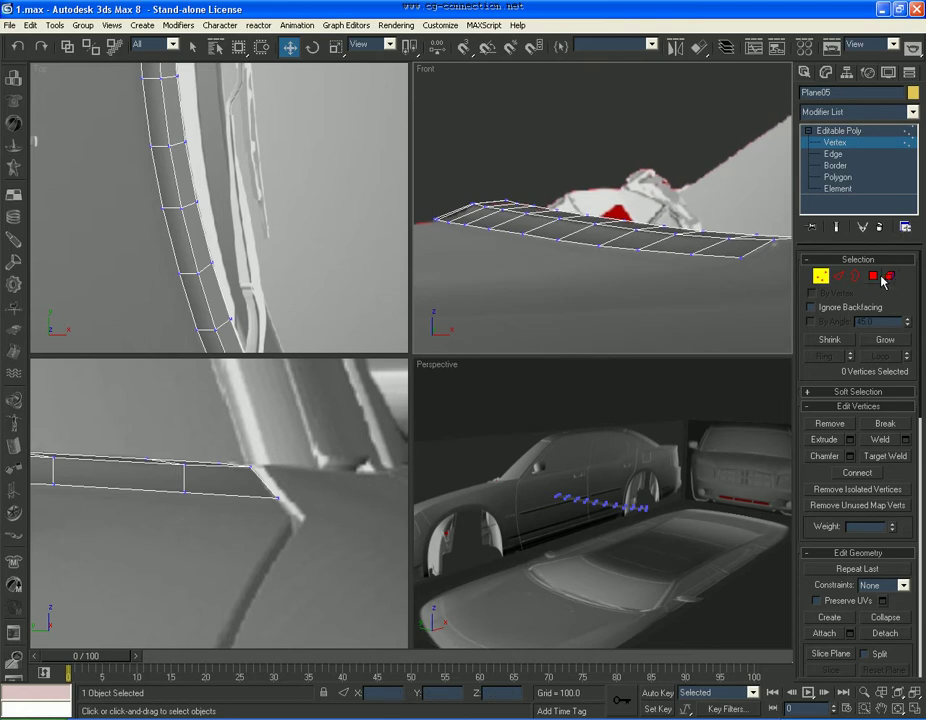
click(837, 277)
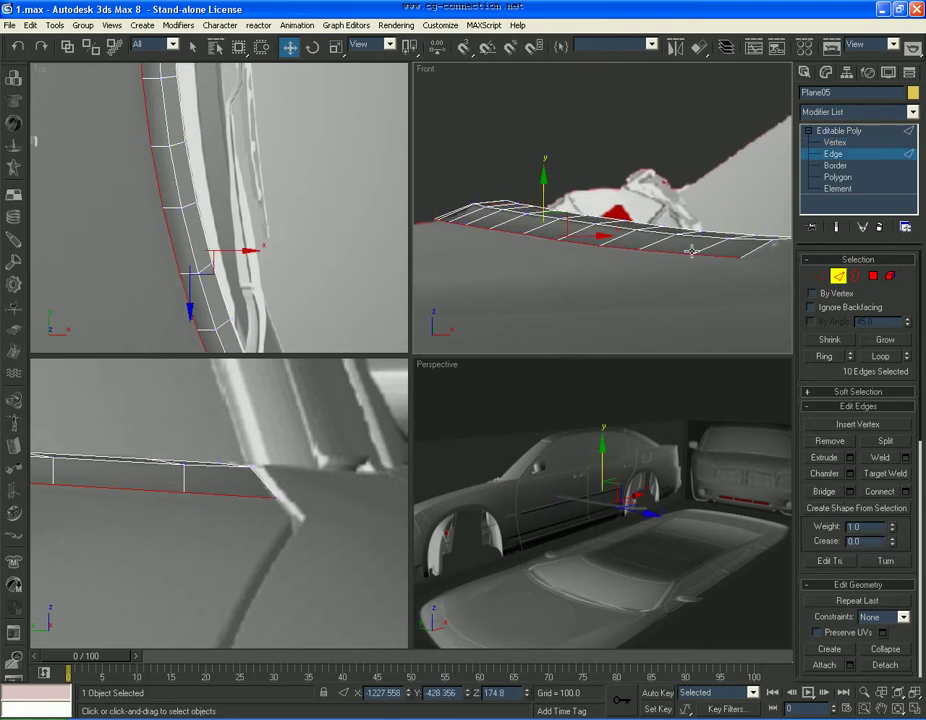
click(850, 473)
text(8)
key(Return)
text(10)
key(Return)
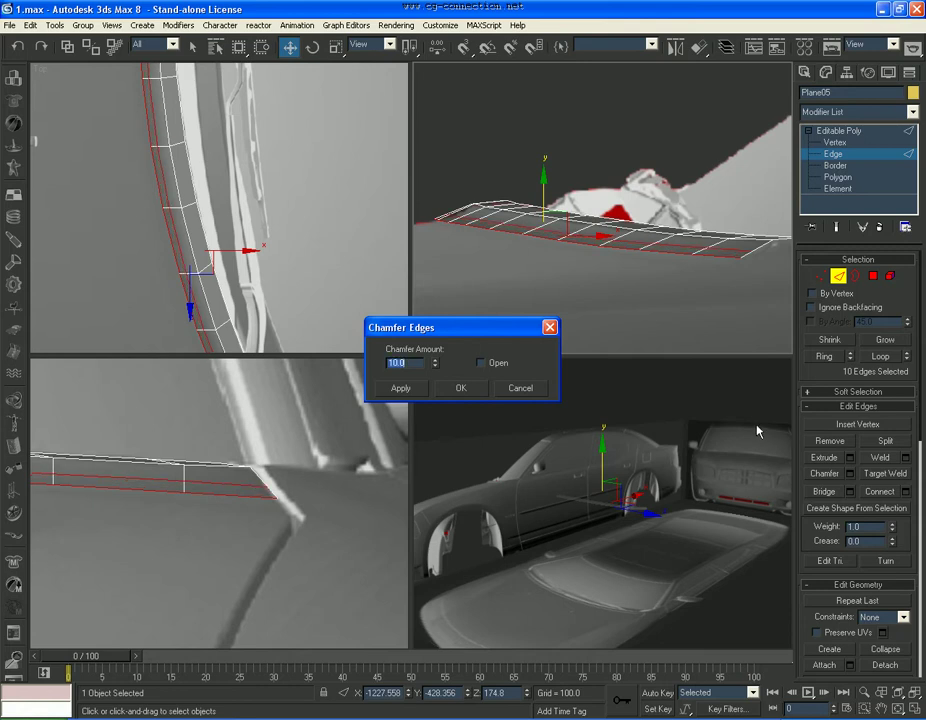
click(530, 390)
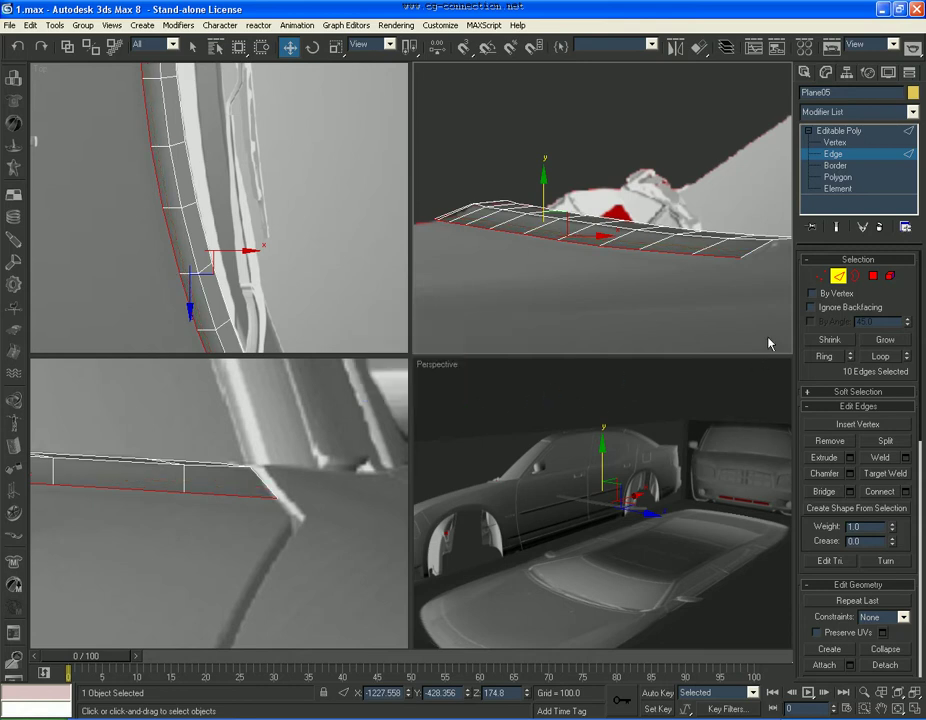
Select all polygons of the outer row and tessellate them into smaller quads
click(873, 277)
click(730, 247)
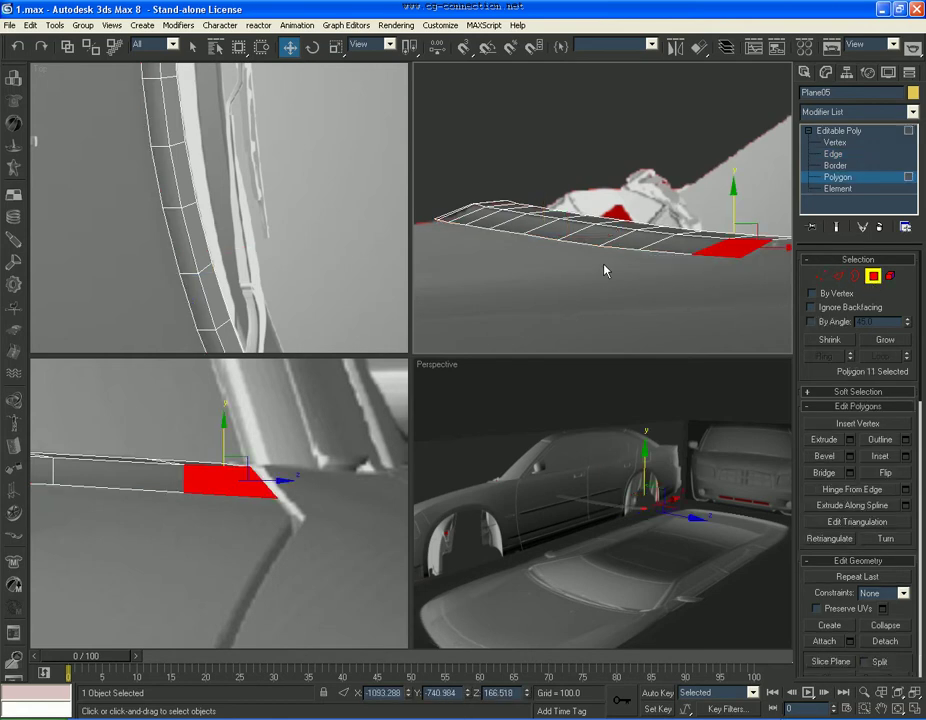
ctrl+drag(632, 265, 665, 243)
ctrl+drag(515, 246, 462, 216)
drag(892, 607, 890, 396)
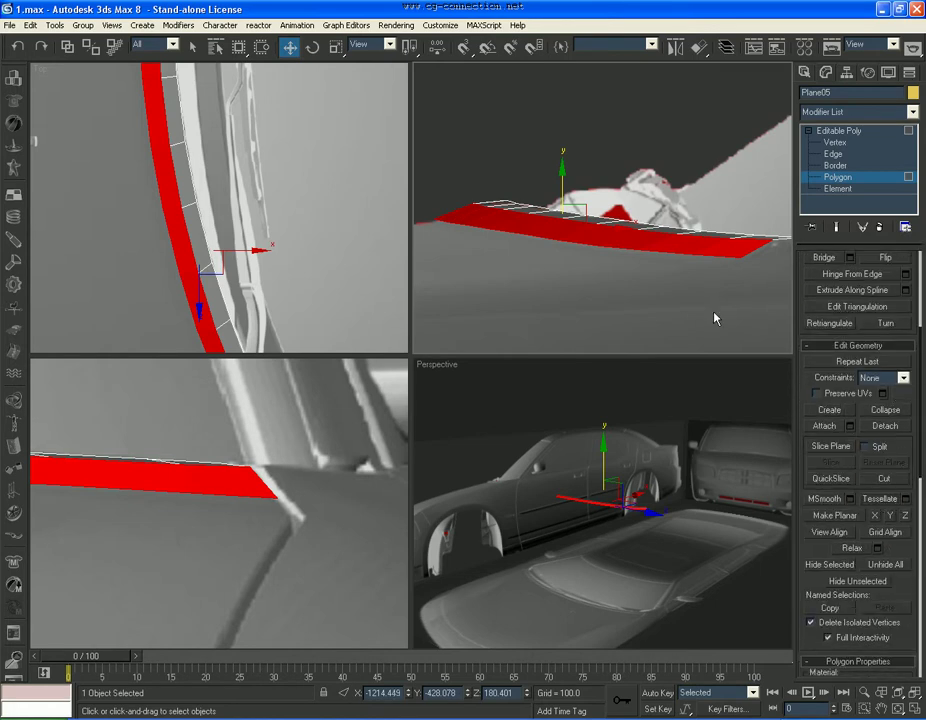
click(661, 282)
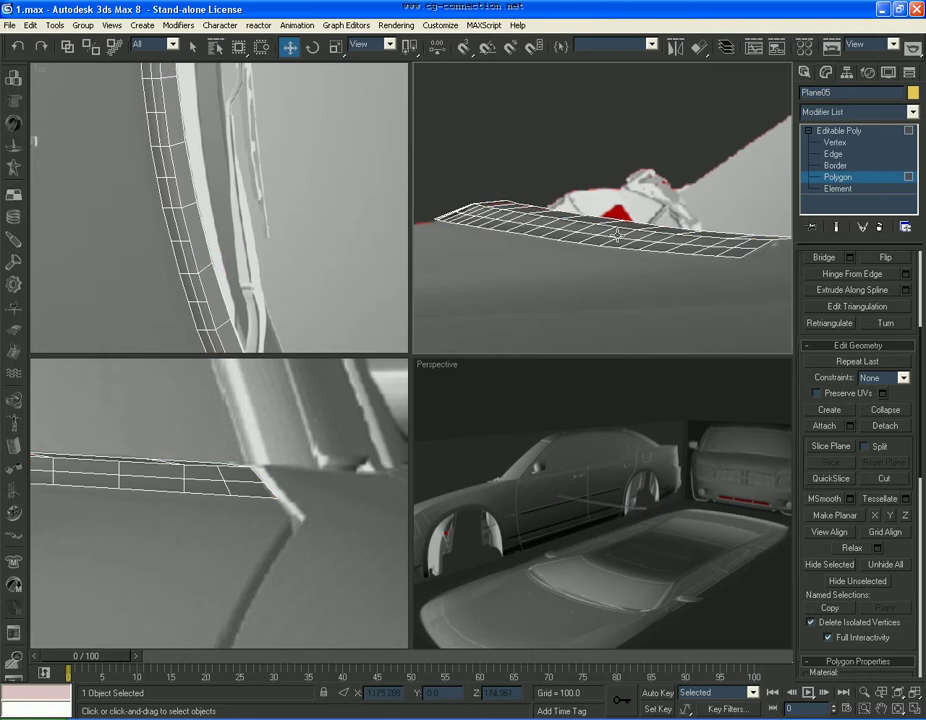
Select the extra crosswise edges midway between the original divisions along the tessellated outer row and remove them
click(834, 154)
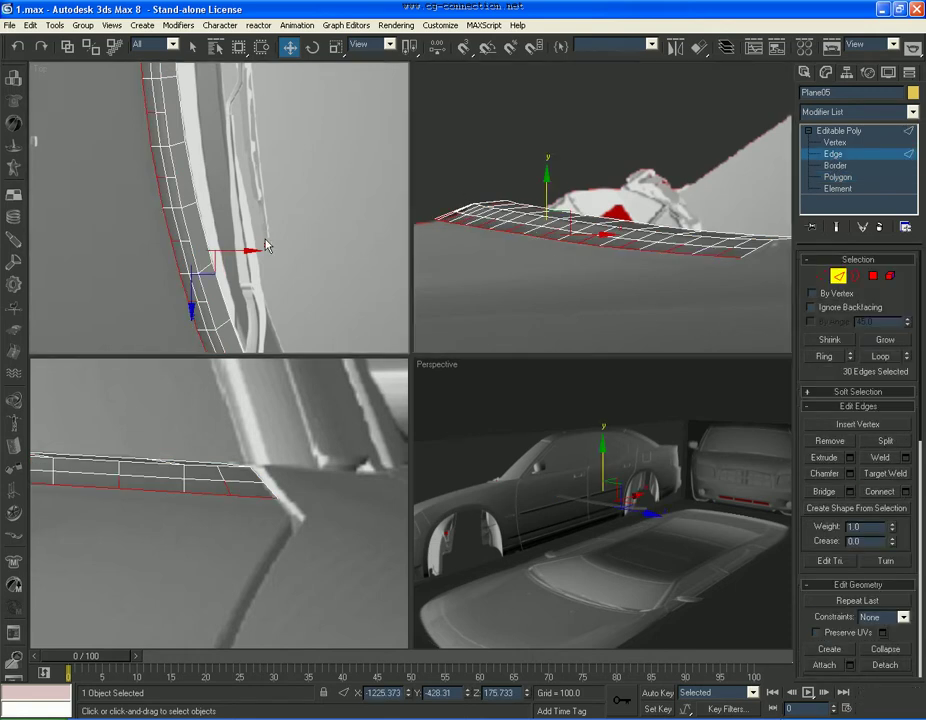
middle_drag(304, 200, 279, 200)
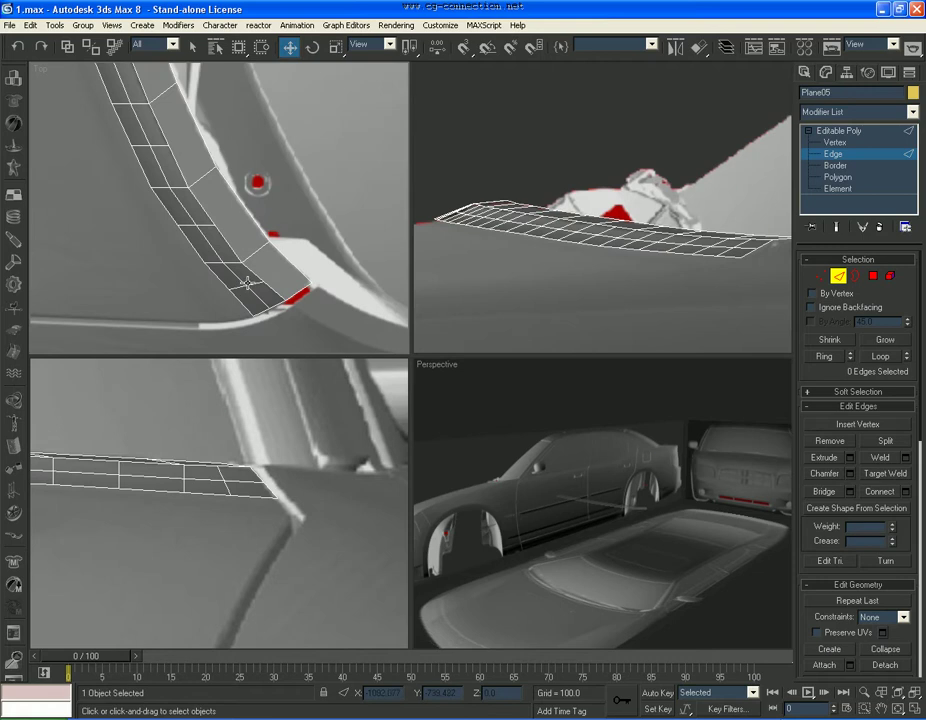
click(178, 204)
click(888, 357)
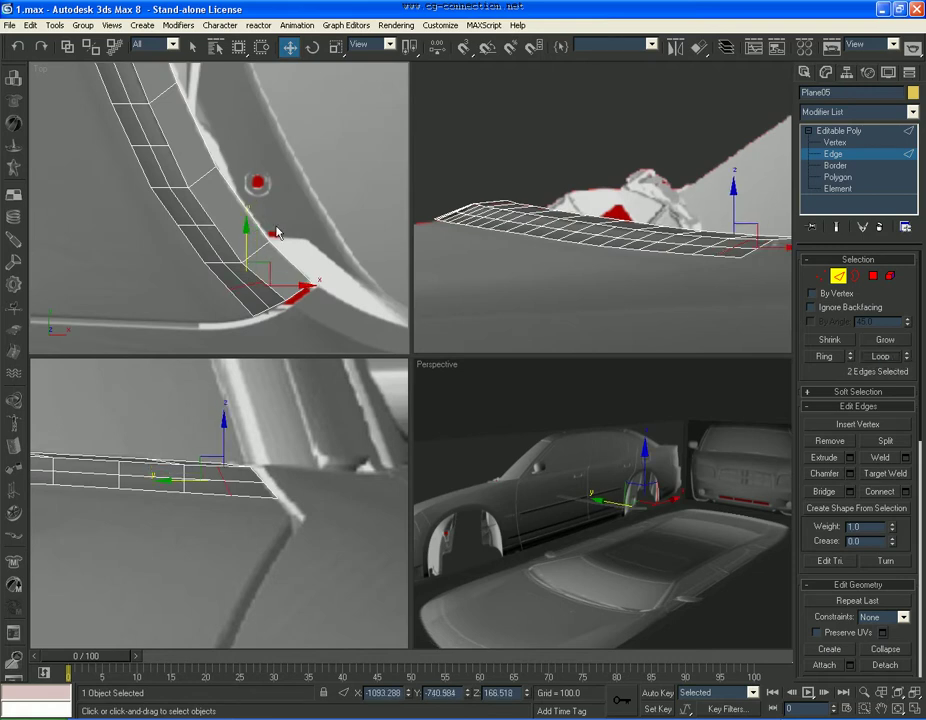
ctrl+click(205, 226)
ctrl+click(160, 147)
middle_drag(140, 118, 227, 266)
ctrl+click(204, 202)
ctrl+click(168, 93)
middle_drag(168, 89, 234, 279)
ctrl+click(198, 162)
middle_drag(193, 132, 241, 311)
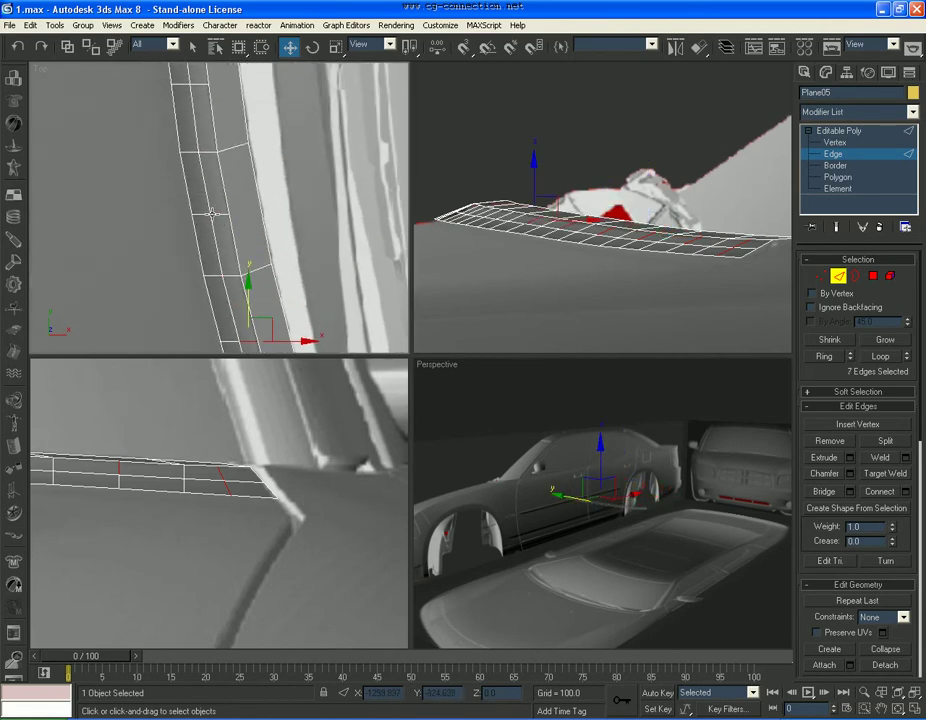
middle_drag(202, 169, 221, 306)
ctrl+click(217, 217)
middle_drag(209, 158, 231, 302)
ctrl+click(216, 214)
middle_drag(214, 190, 231, 310)
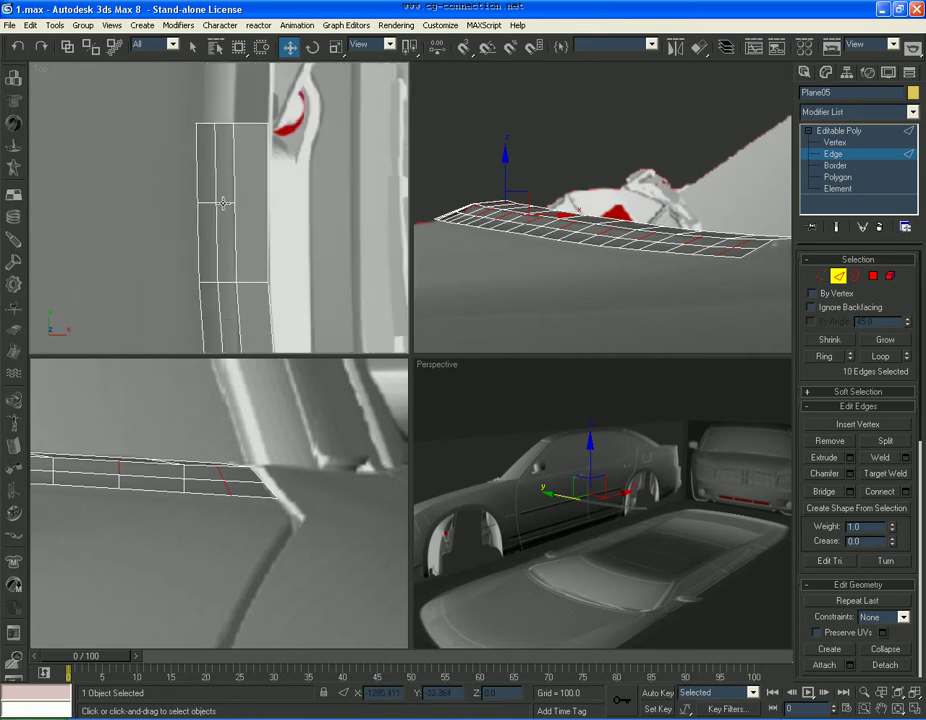
key(alt+l)
middle_drag(238, 207, 240, 62)
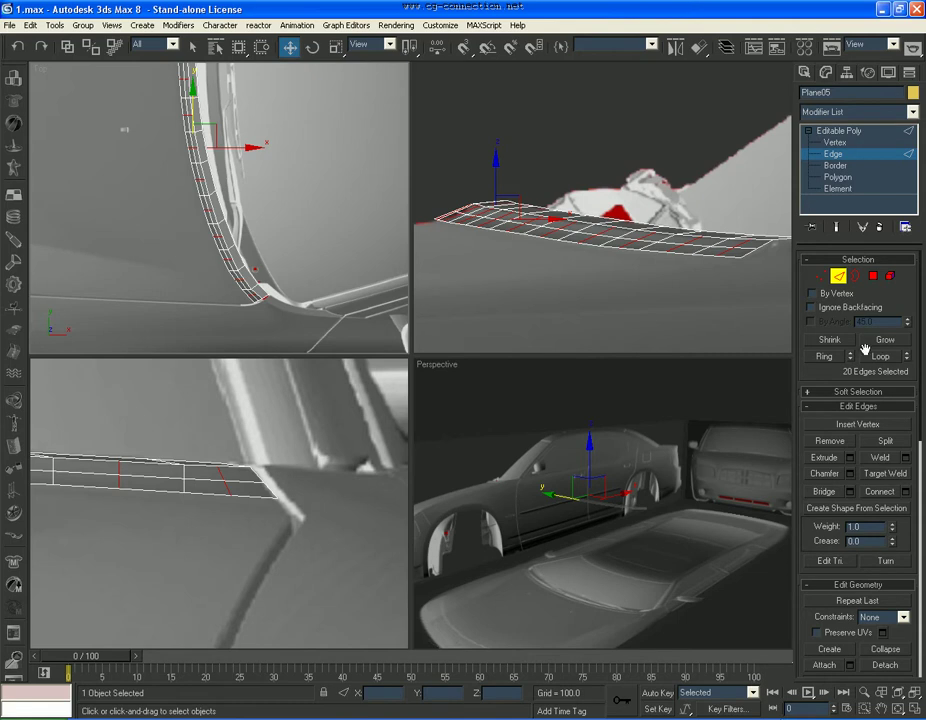
scroll(250, 222, up, 3)
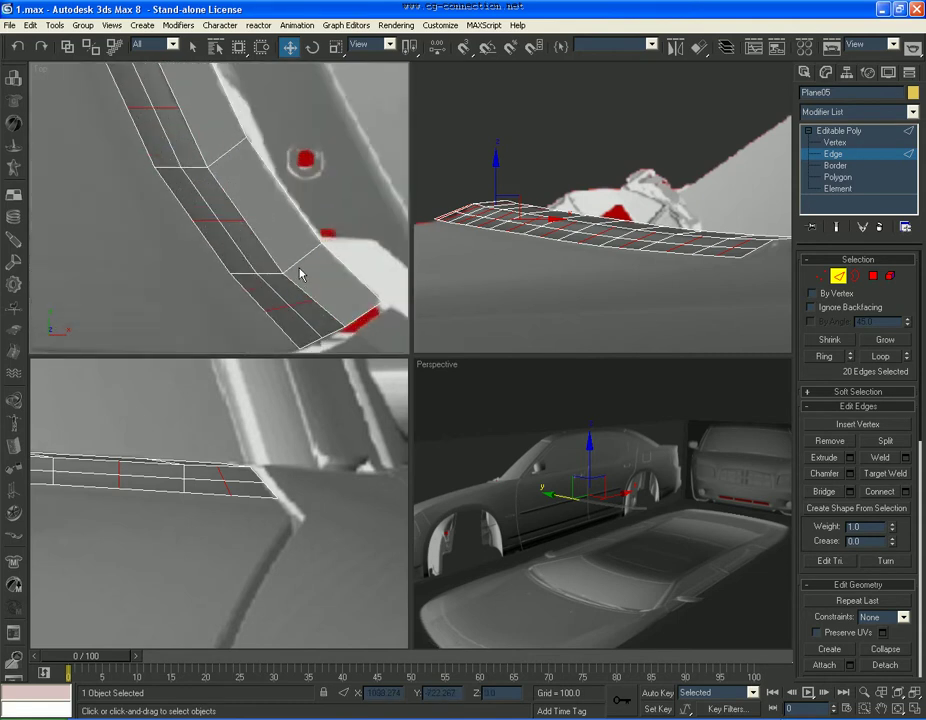
key(BackSpace)
Select the leftover midpoint vertices on the lengthwise edges of the outer row, from the fender corner to the centre end, and remove them
scroll(300, 272, down, 5)
scroll(260, 240, up, 6)
middle_drag(340, 252, 251, 208)
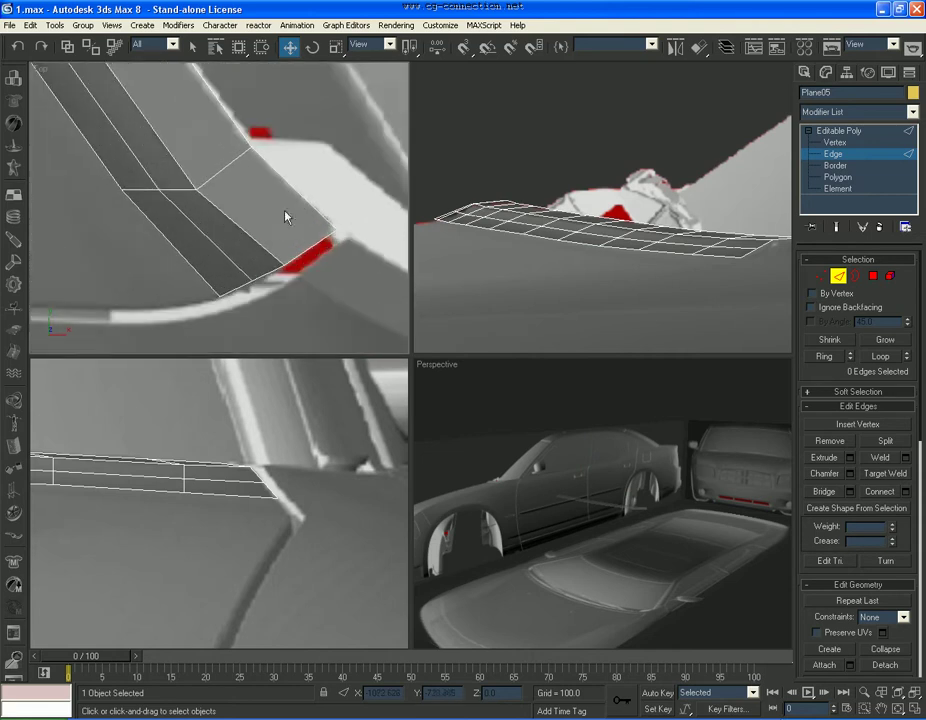
click(822, 277)
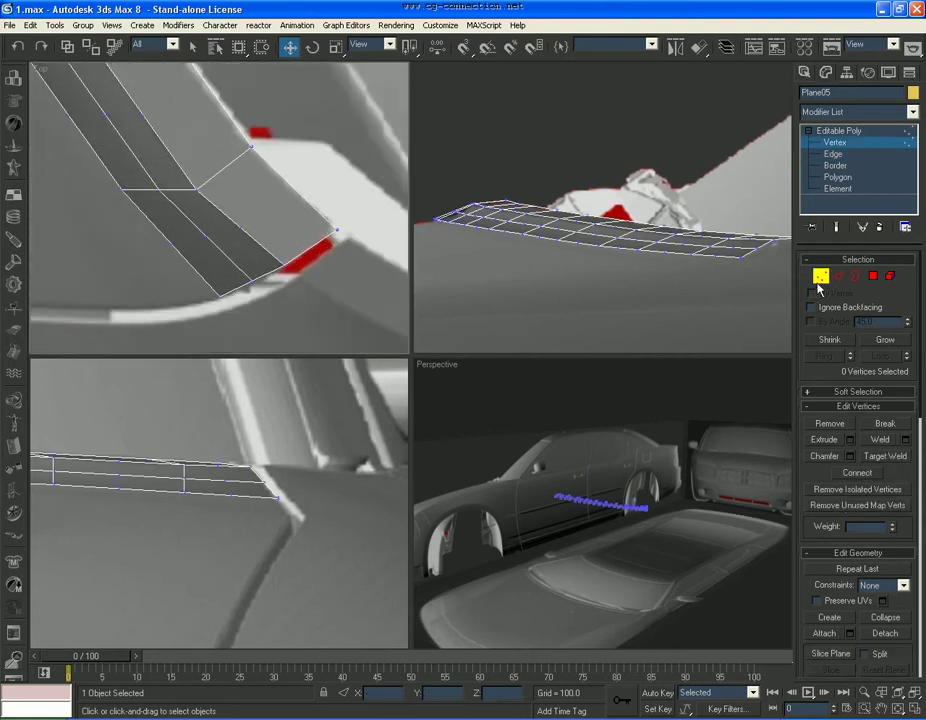
drag(222, 229, 153, 258)
middle_drag(143, 202, 247, 301)
ctrl+drag(271, 202, 156, 250)
middle_drag(162, 139, 248, 288)
ctrl+drag(290, 196, 138, 229)
scroll(150, 200, down, 3)
middle_drag(178, 149, 215, 249)
ctrl+drag(239, 200, 172, 228)
ctrl+drag(200, 86, 133, 119)
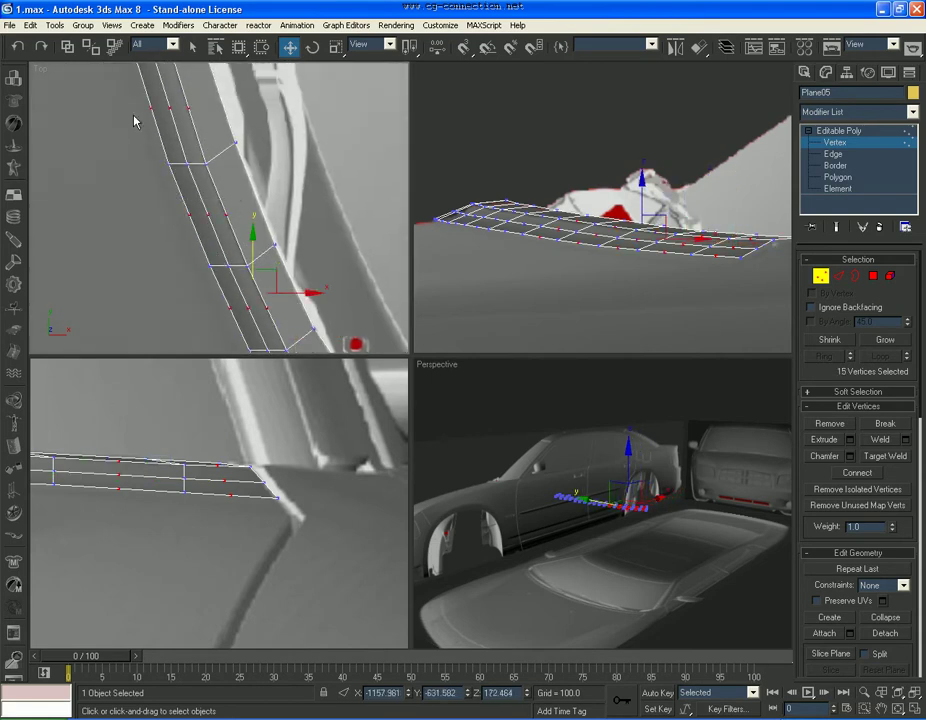
middle_drag(143, 91, 219, 284)
ctrl+drag(245, 160, 177, 190)
middle_drag(192, 143, 242, 303)
ctrl+drag(249, 193, 177, 226)
middle_drag(192, 159, 224, 288)
ctrl+drag(240, 198, 168, 222)
middle_drag(193, 177, 215, 315)
ctrl+drag(243, 194, 165, 214)
middle_drag(211, 155, 193, 314)
ctrl+drag(214, 195, 137, 216)
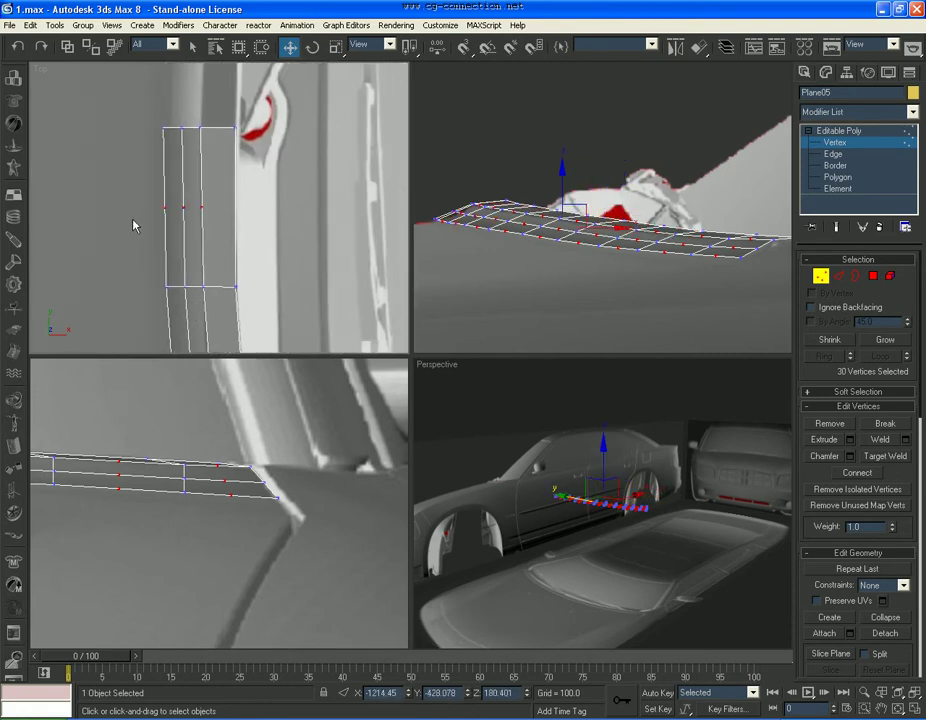
key(BackSpace)
Shift the middle lengthwise edge loop of the outer row slightly toward the windshield and slightly down
scroll(200, 255, down, 5)
middle_drag(202, 261, 184, 151)
scroll(213, 283, up, 3)
middle_drag(280, 340, 242, 252)
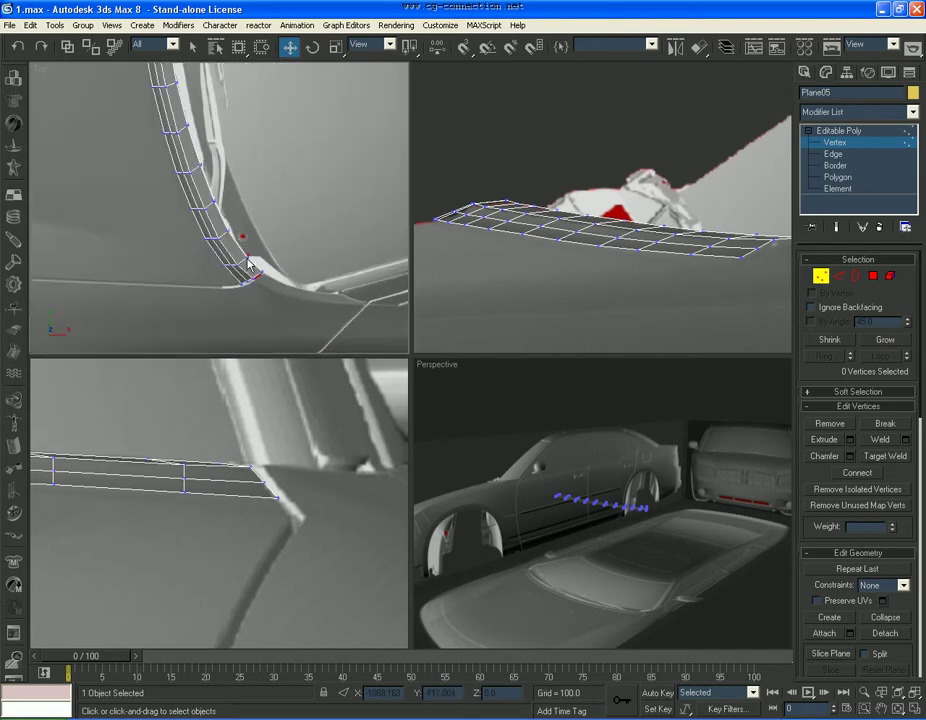
middle_drag(559, 271, 496, 258)
scroll(496, 258, up, 3)
middle_drag(658, 267, 627, 263)
scroll(627, 263, up, 2)
click(641, 263)
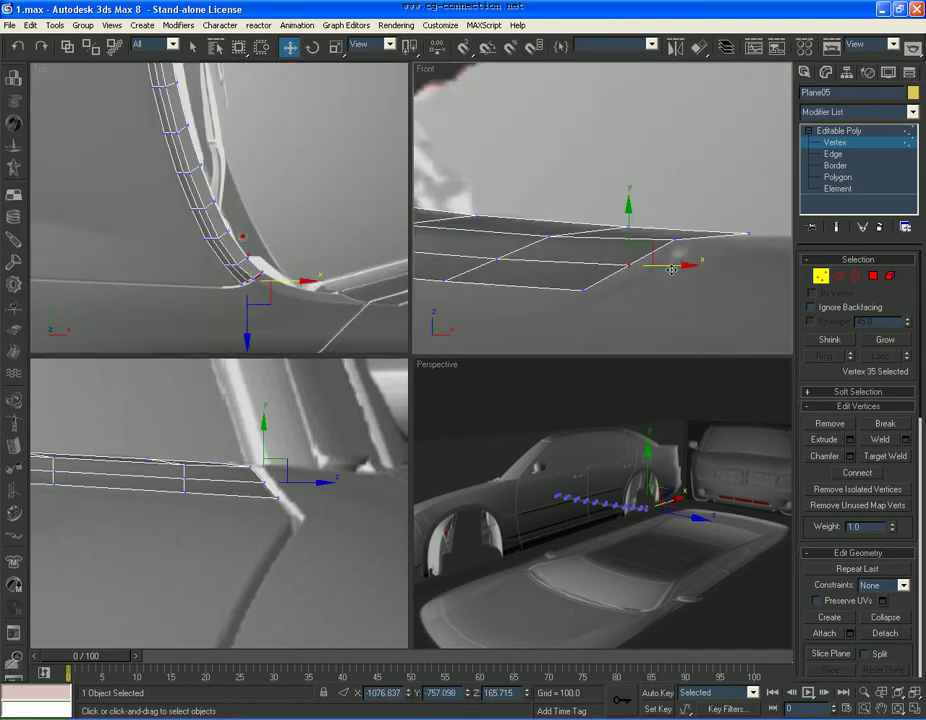
middle_drag(572, 265, 642, 264)
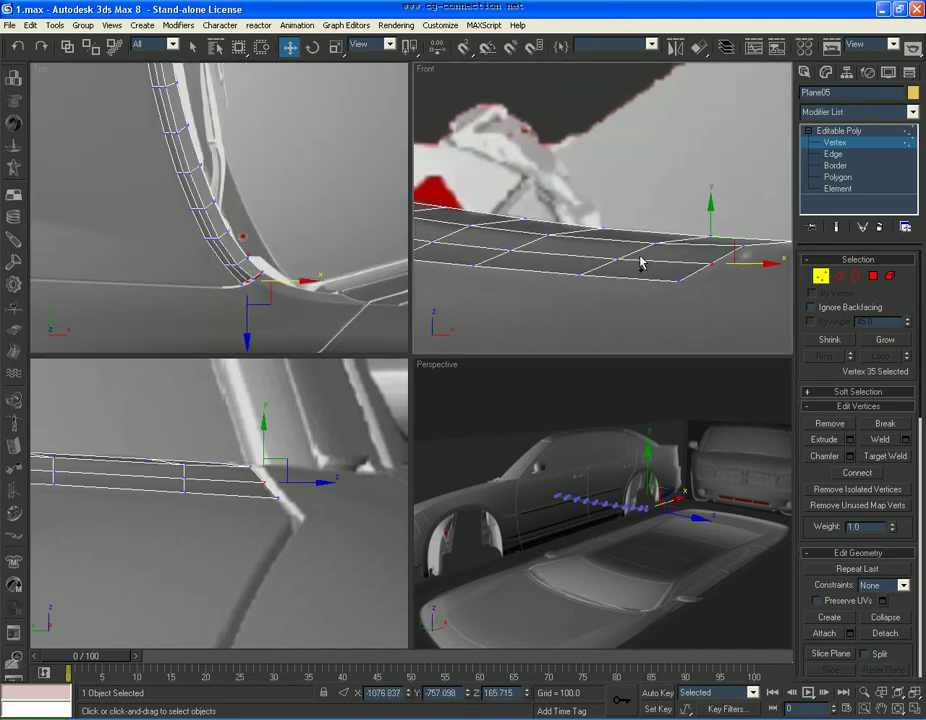
key(2)
click(676, 261)
click(879, 357)
scroll(610, 262, down, 2)
middle_drag(614, 262, 690, 281)
middle_drag(527, 248, 648, 268)
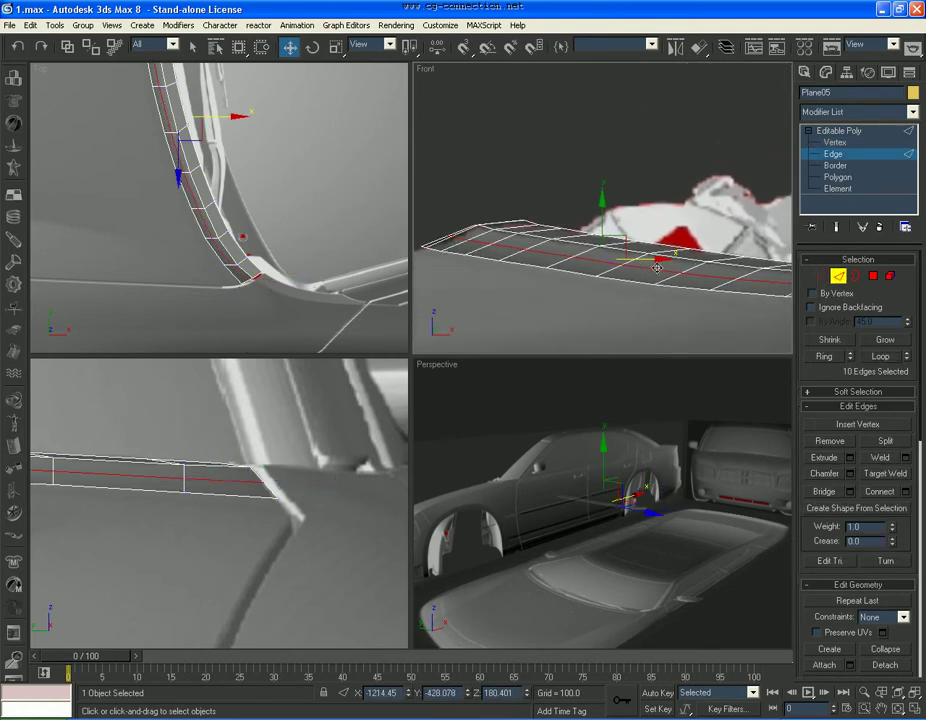
drag(647, 260, 654, 260)
drag(609, 219, 610, 221)
click(629, 235)
Select the strip's outermost lengthwise edge loop on the hood side and lower it by about 2.5 units
scroll(629, 235, down, 2)
scroll(626, 240, up, 3)
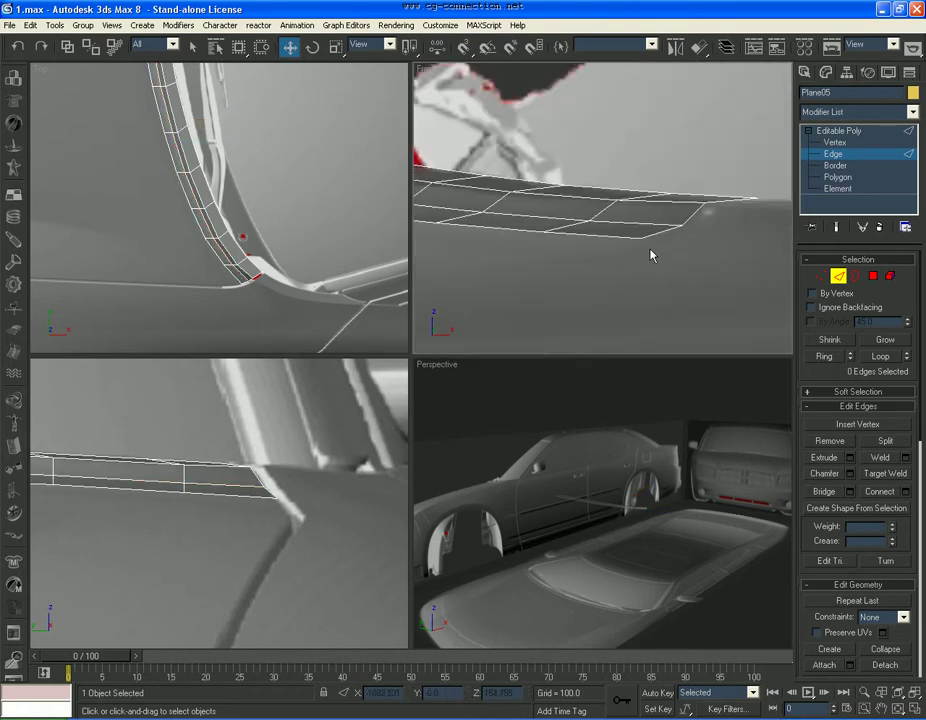
click(613, 233)
click(870, 357)
scroll(579, 248, down, 3)
middle_drag(510, 214, 580, 232)
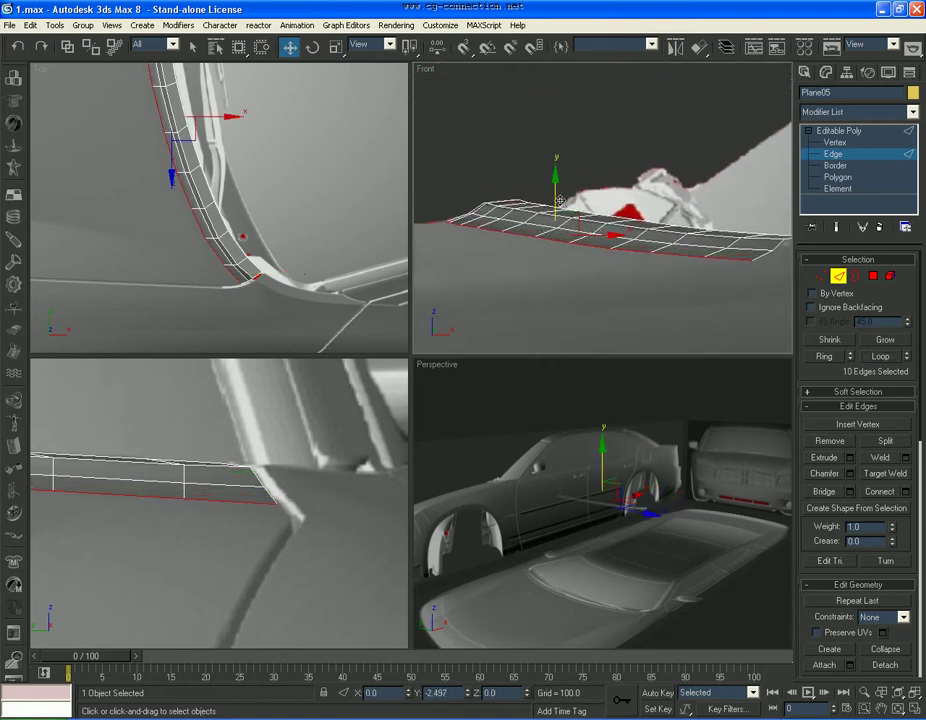
scroll(595, 242, up, 4)
click(711, 237)
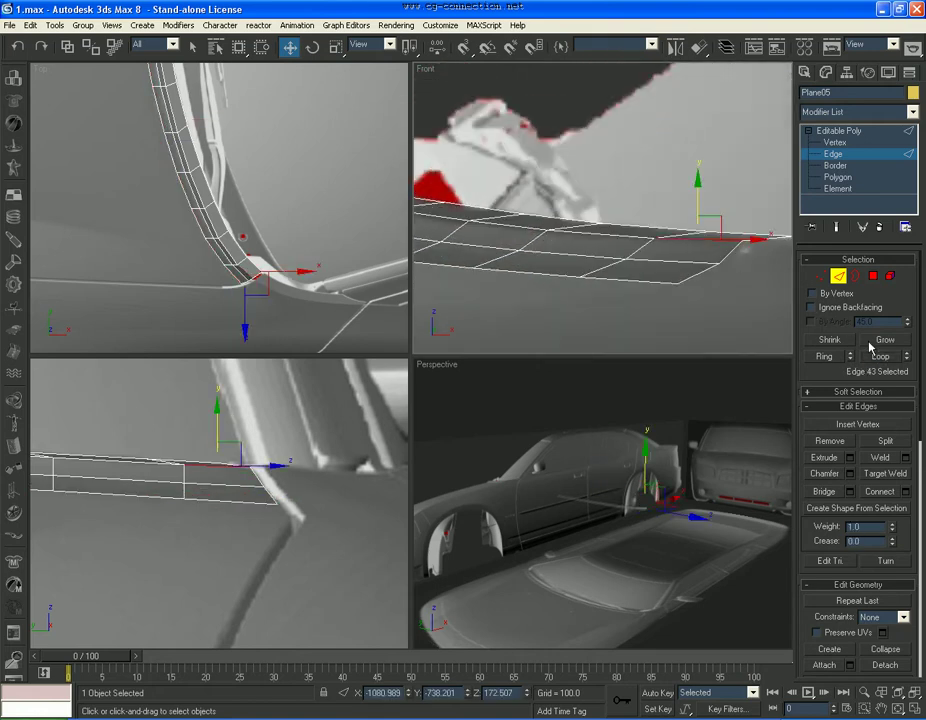
click(787, 322)
Return to object level, turn off the strip's see-through display and check the shaded strip against the blueprints
click(839, 131)
key(alt+x)
mouse_move(649, 538)
middle_down()
mouse_move(653, 549)
mouse_move(636, 543)
middle_up()
scroll(653, 549, up, 4)
key(alt+x)
key(alt+x)
scroll(270, 503, down, 5)
middle_drag(250, 498, 279, 535)
key(alt+x)
scroll(254, 531, down, 5)
middle_drag(158, 528, 302, 531)
key(alt+x)
middle_drag(215, 504, 307, 513)
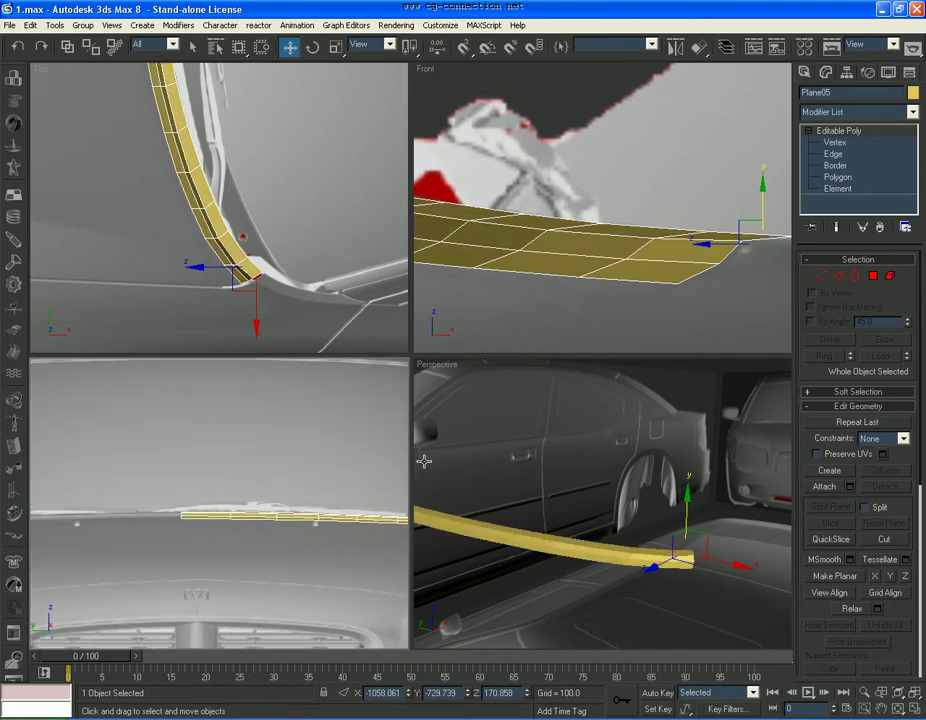
Centre the strip's pivot on the object and move only the pivot to the strip's centre end at Y about 34.4
click(847, 73)
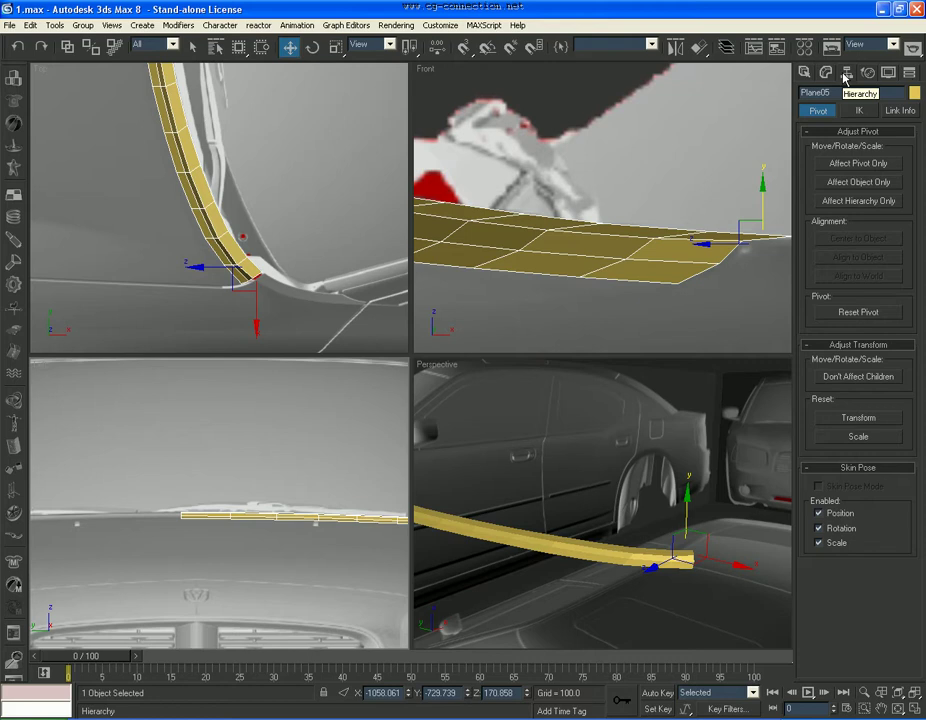
click(856, 164)
click(858, 240)
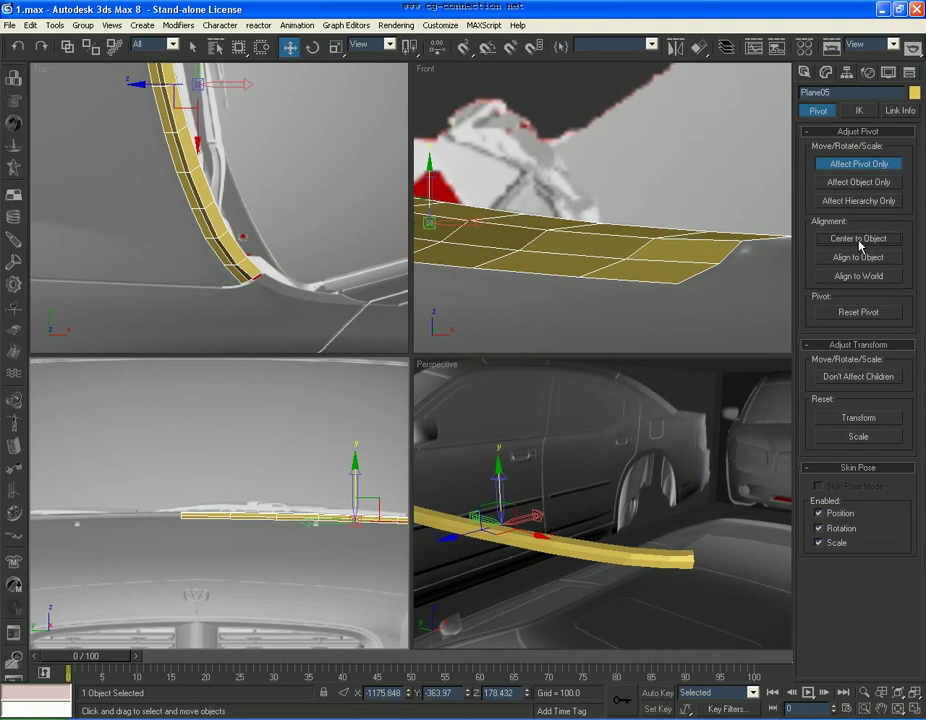
drag(395, 521, 221, 521)
scroll(220, 520, up, 3)
middle_drag(172, 534, 276, 508)
scroll(275, 510, up, 3)
drag(228, 558, 227, 529)
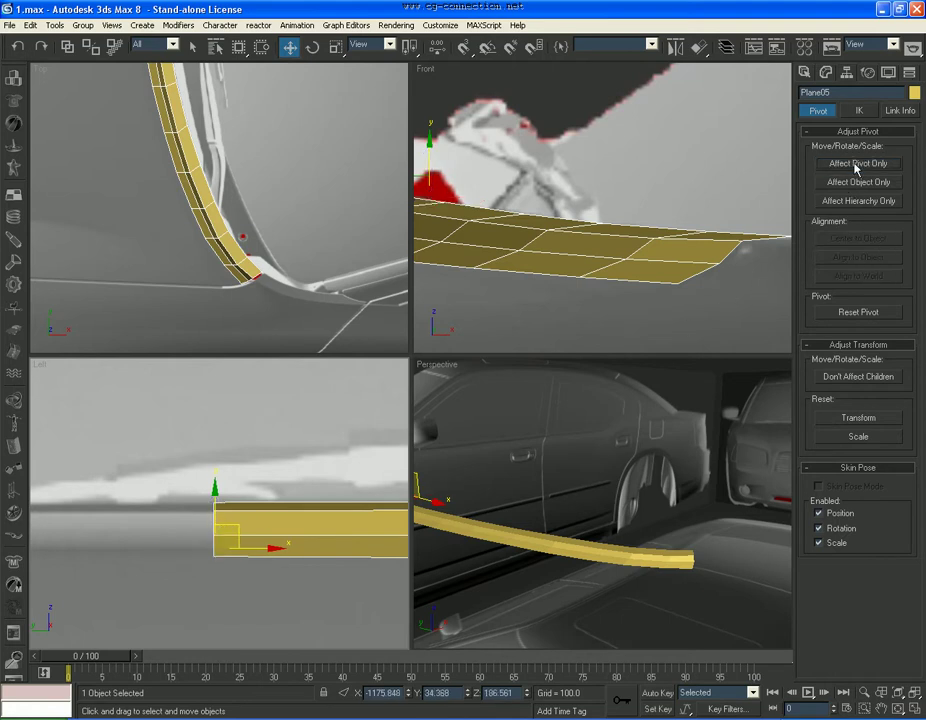
Add a Symmetry modifier to the strip with the Y mirror axis and Flip enabled
click(826, 72)
click(852, 112)
scroll(852, 117, down, 15)
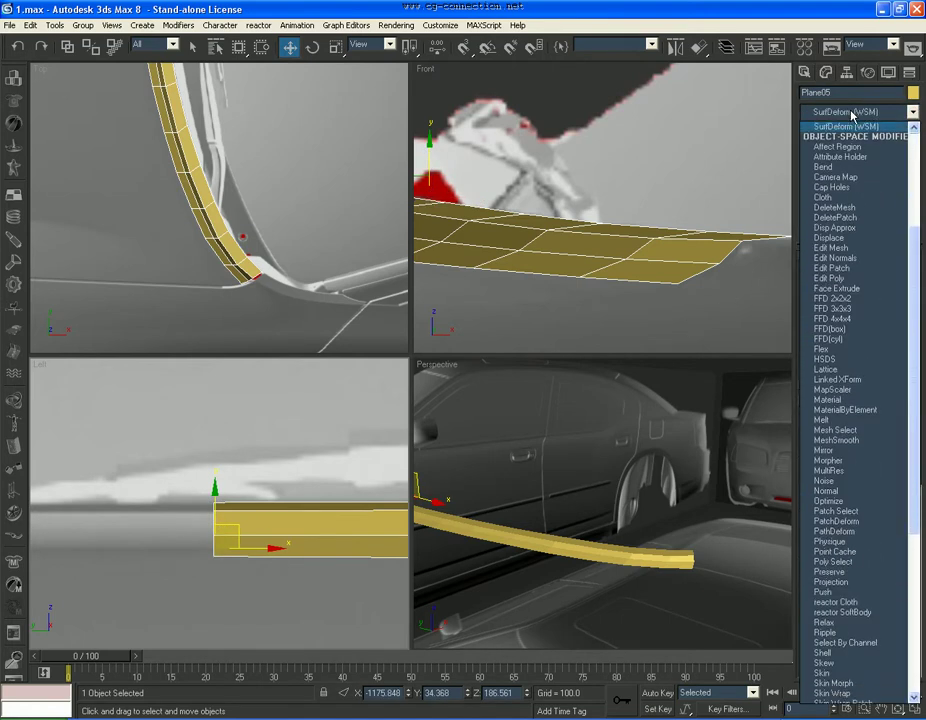
click(810, 511)
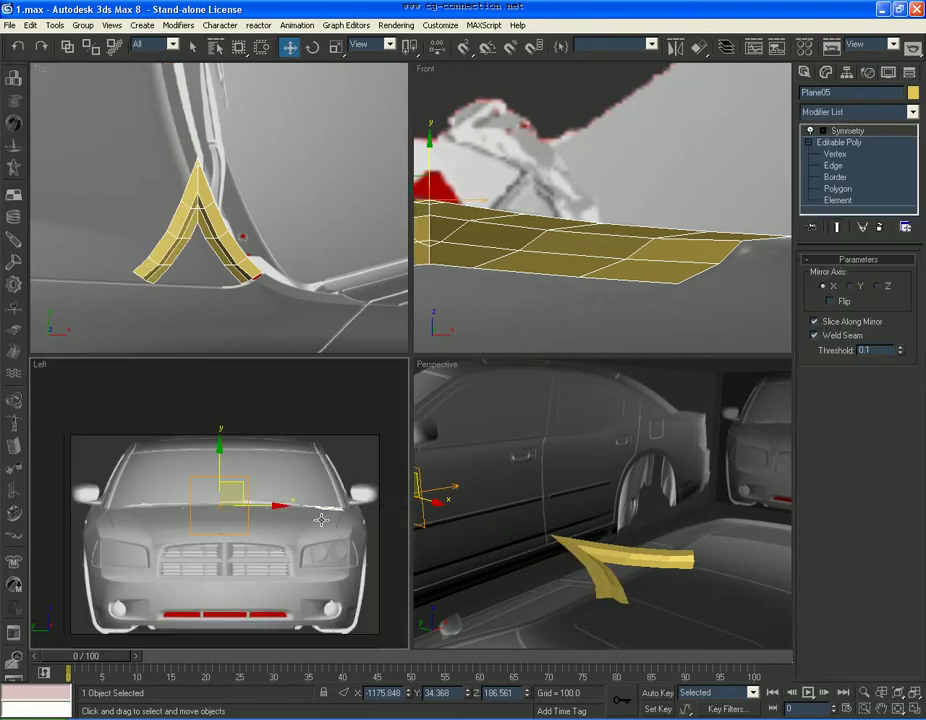
click(859, 288)
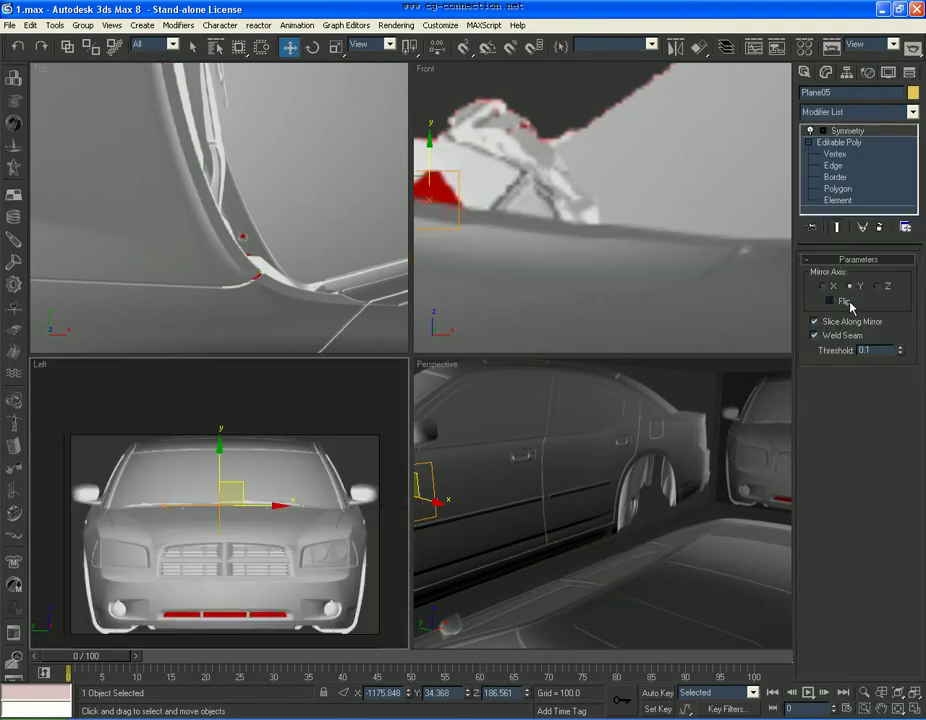
click(829, 301)
scroll(294, 500, up, 5)
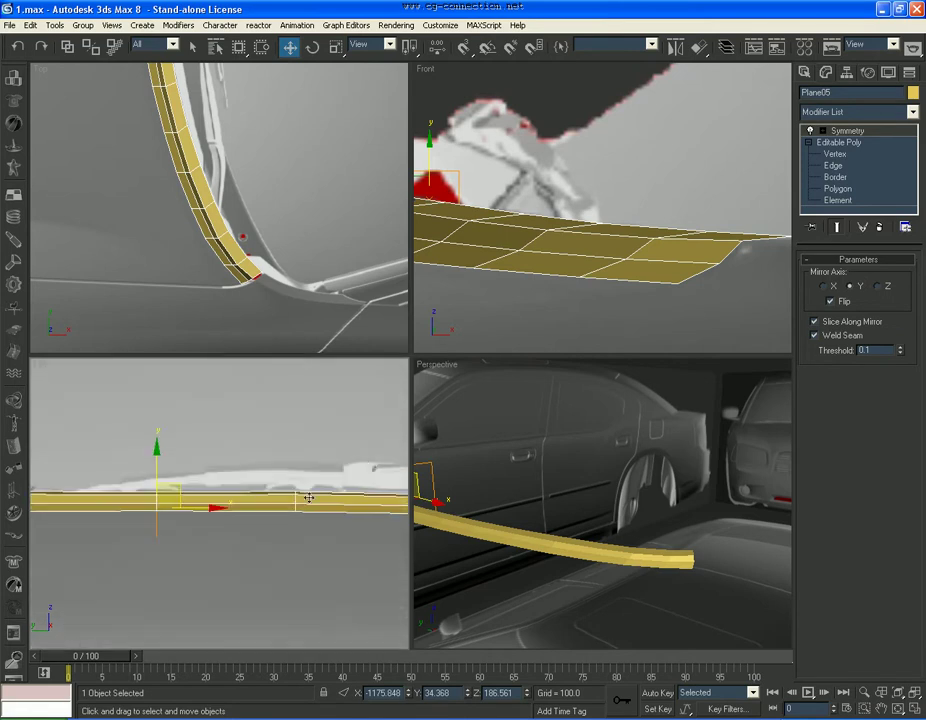
Move the Symmetry mirror plane along Y to about 0.9 so it lies on the car's centreline
scroll(180, 190, down, 5)
scroll(215, 270, up, 6)
drag(209, 278, 210, 285)
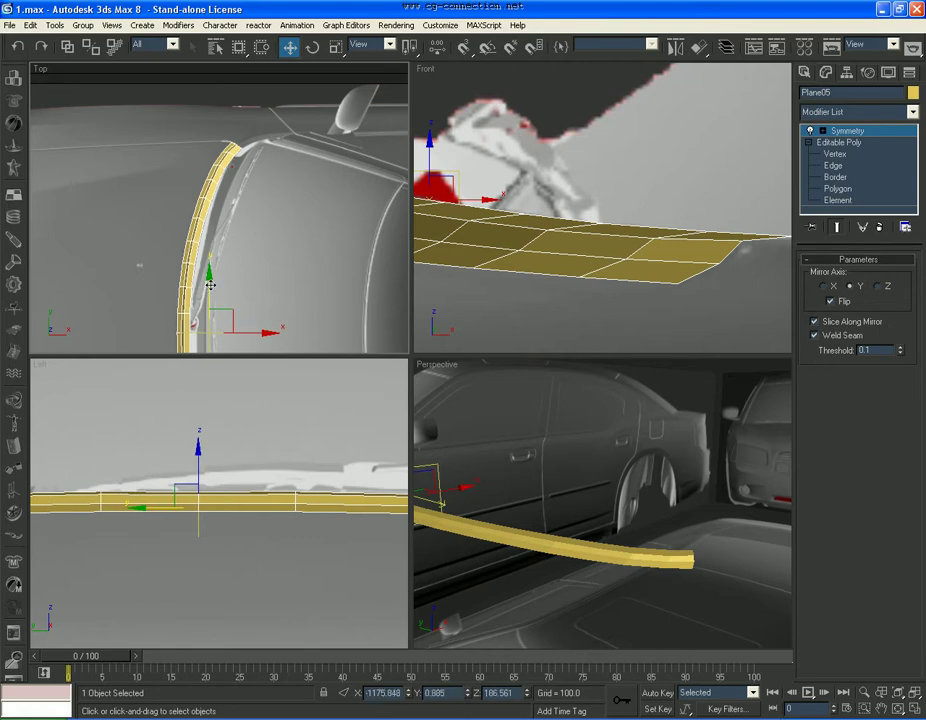
click(856, 133)
Centre the pivot of the mirrored strip on the object, affecting only the pivot
click(846, 72)
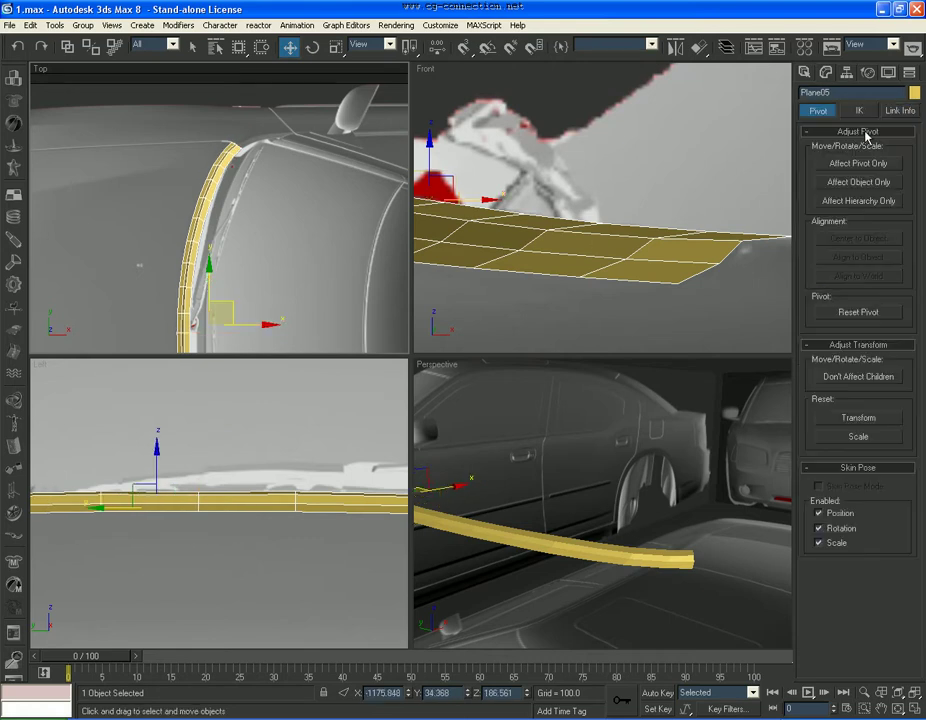
click(858, 163)
click(858, 238)
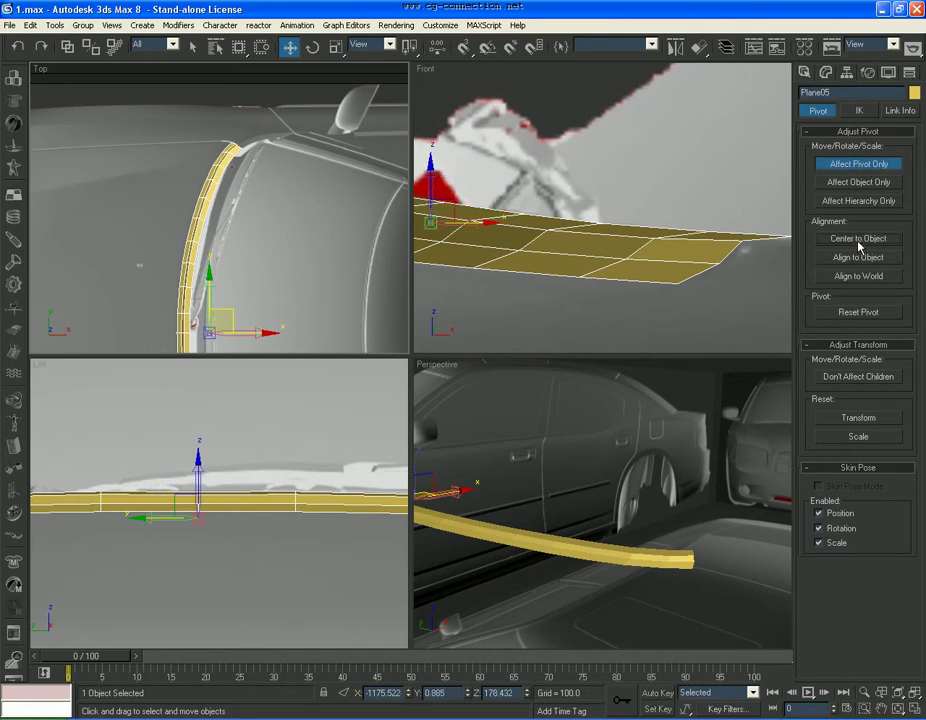
click(865, 164)
click(806, 72)
click(826, 72)
click(855, 143)
right_click(872, 137)
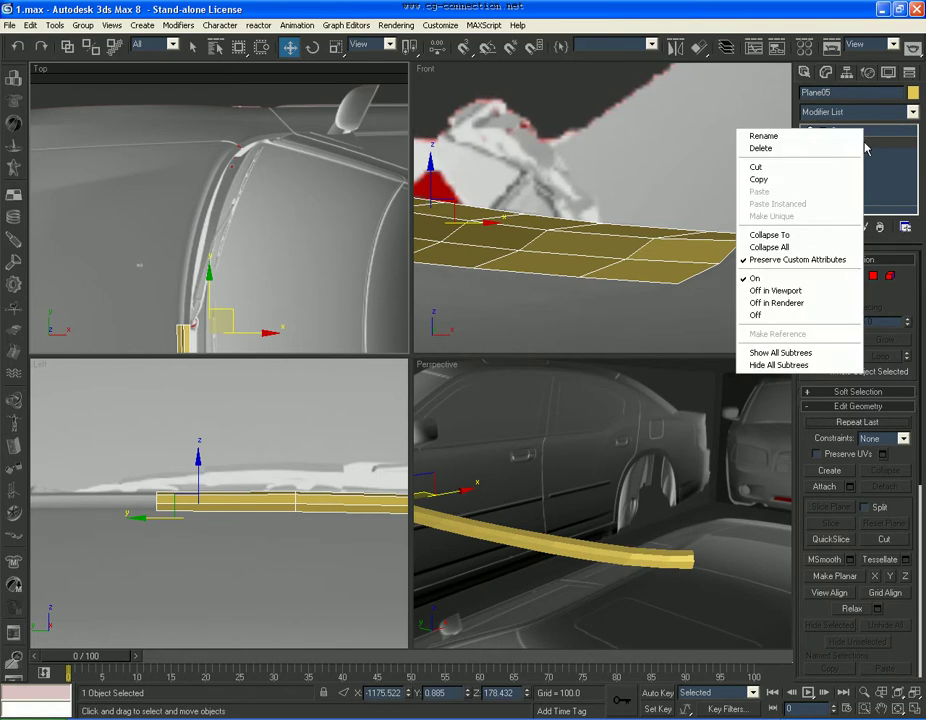
click(858, 152)
click(857, 132)
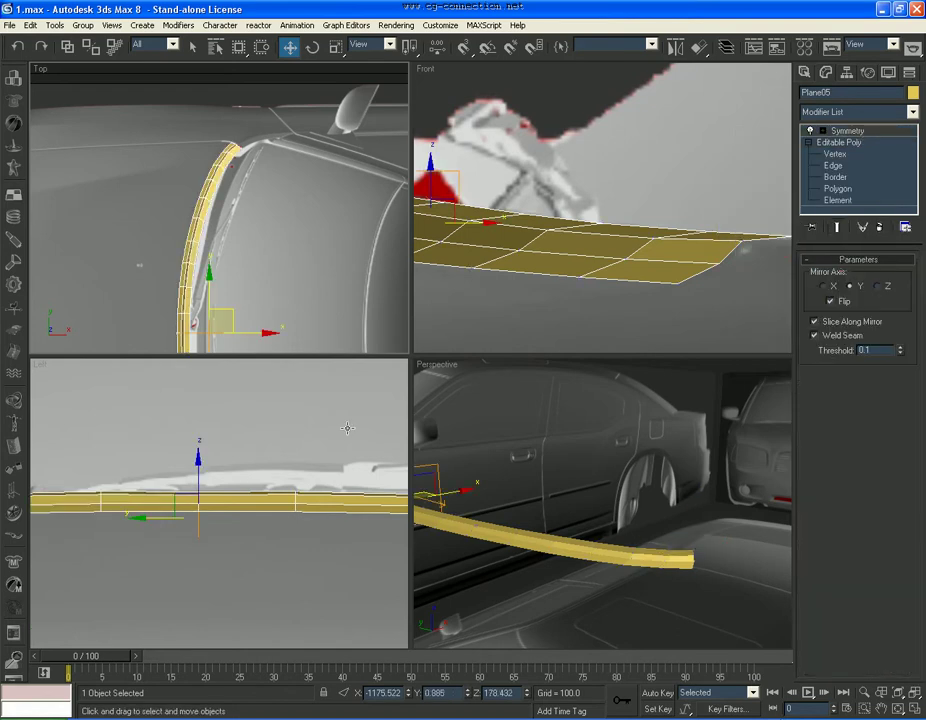
Check the mirrored strip against the front blueprint and add a TurboSmooth modifier above Symmetry
scroll(306, 486, down, 10)
middle_drag(300, 536, 283, 531)
scroll(290, 525, up, 3)
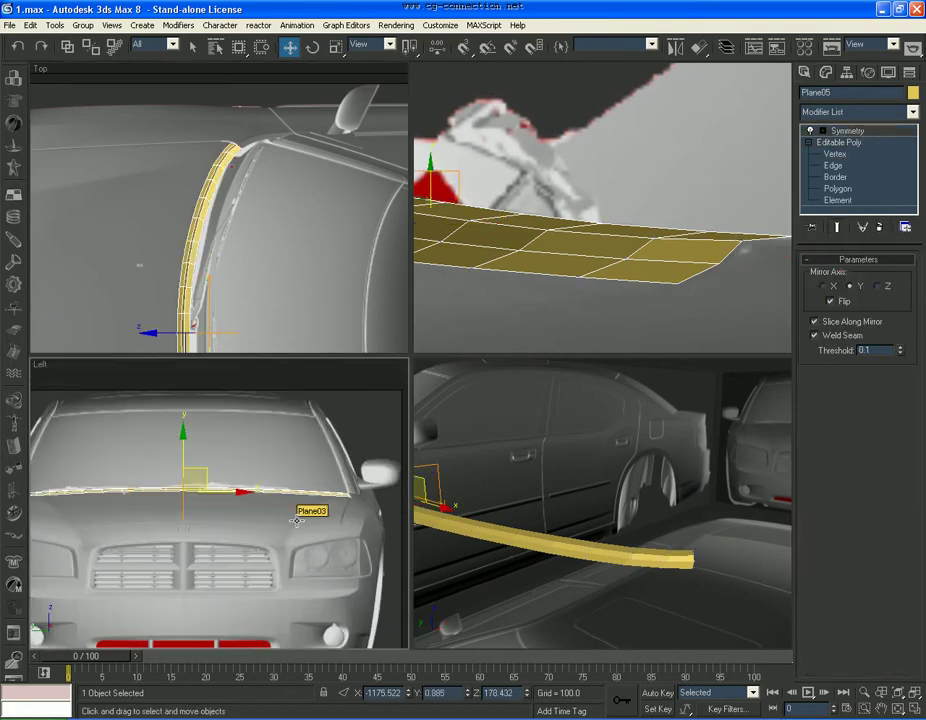
middle_click(521, 525)
scroll(521, 525, down, 2)
scroll(570, 532, up, 2)
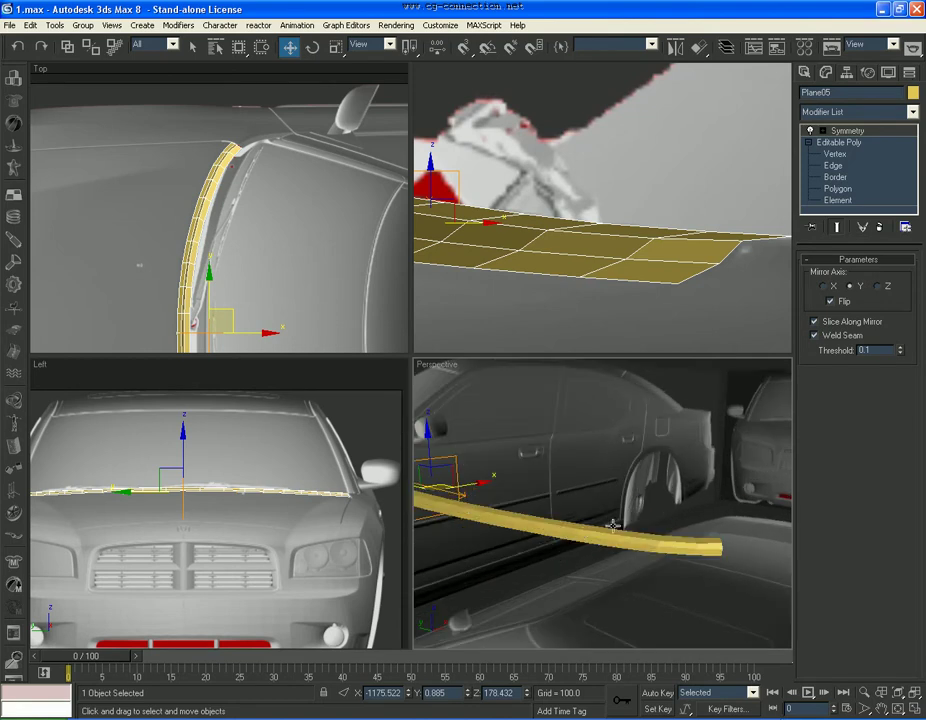
click(860, 113)
text(tu)
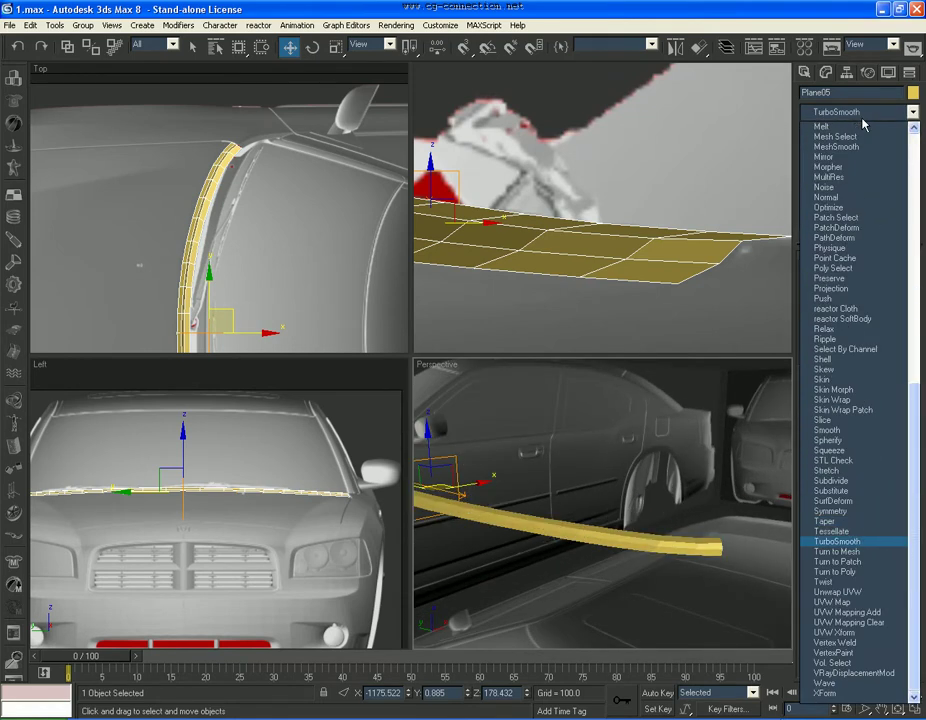
key(Return)
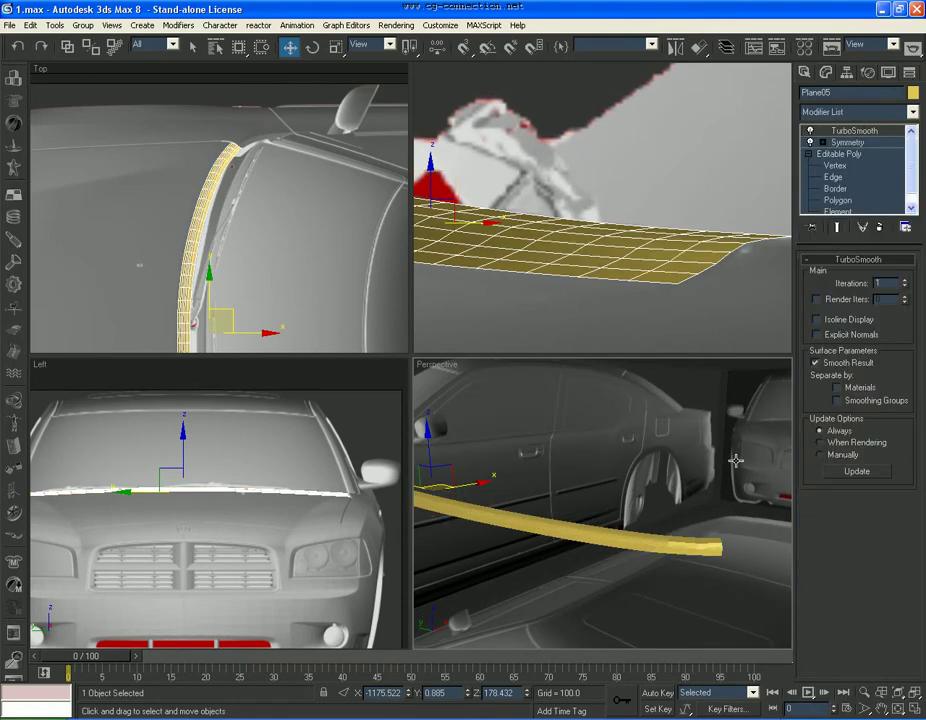
Set TurboSmooth to 2 iterations with Isoline Display enabled and inspect the smoothed strip
alt+middle_drag(720, 494, 694, 490)
text(2)
key(Return)
click(834, 318)
scroll(620, 268, down, 5)
middle_drag(567, 250, 626, 241)
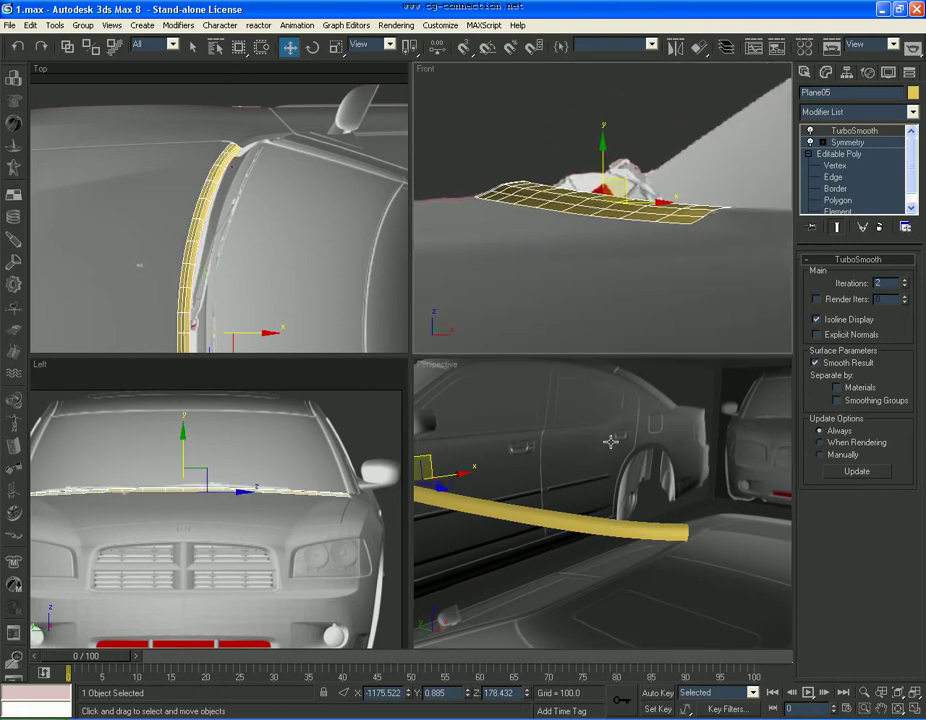
middle_drag(562, 472, 639, 475)
scroll(639, 475, up, 2)
scroll(587, 480, down, 3)
middle_drag(565, 480, 755, 510)
Select the full lengthwise edge loop along the raised crease in the strip's Editable Poly
click(834, 177)
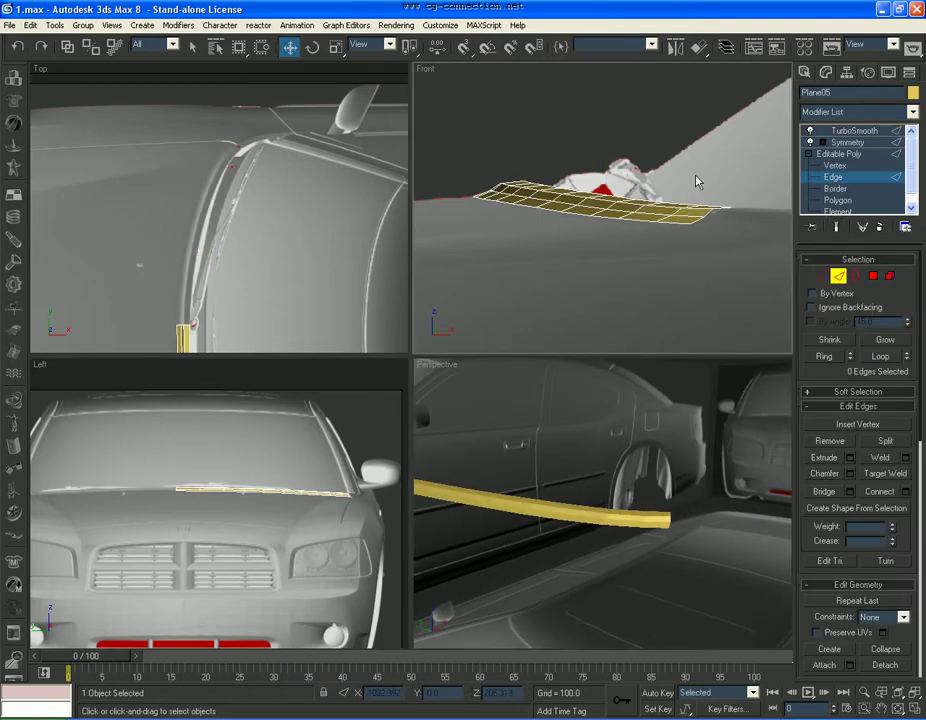
key(F3)
key(F3)
alt+middle_drag(697, 466, 584, 503)
key(F4)
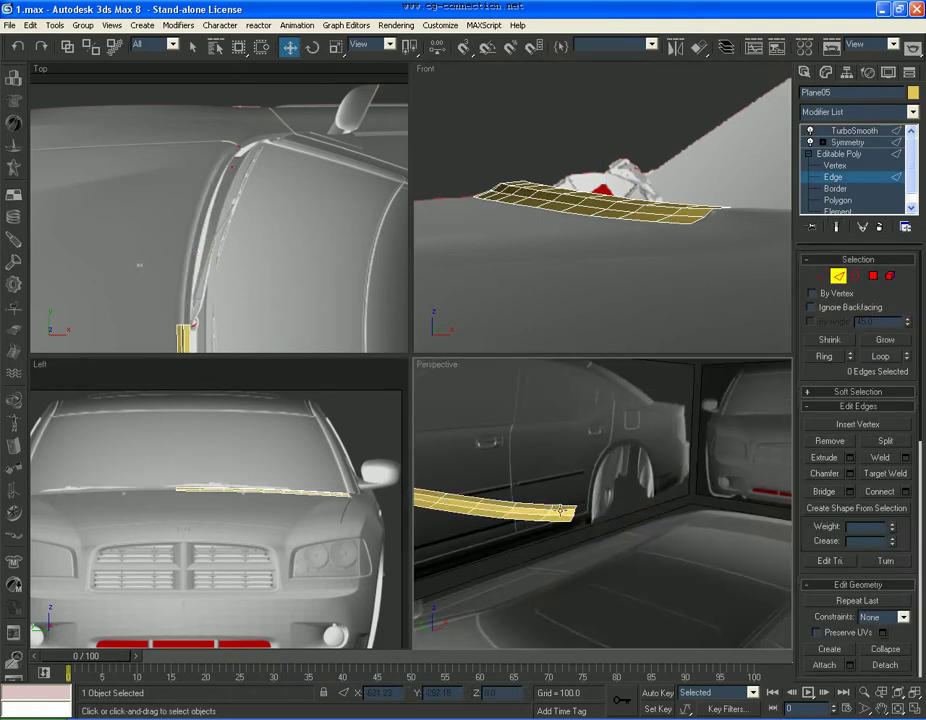
click(561, 511)
click(879, 356)
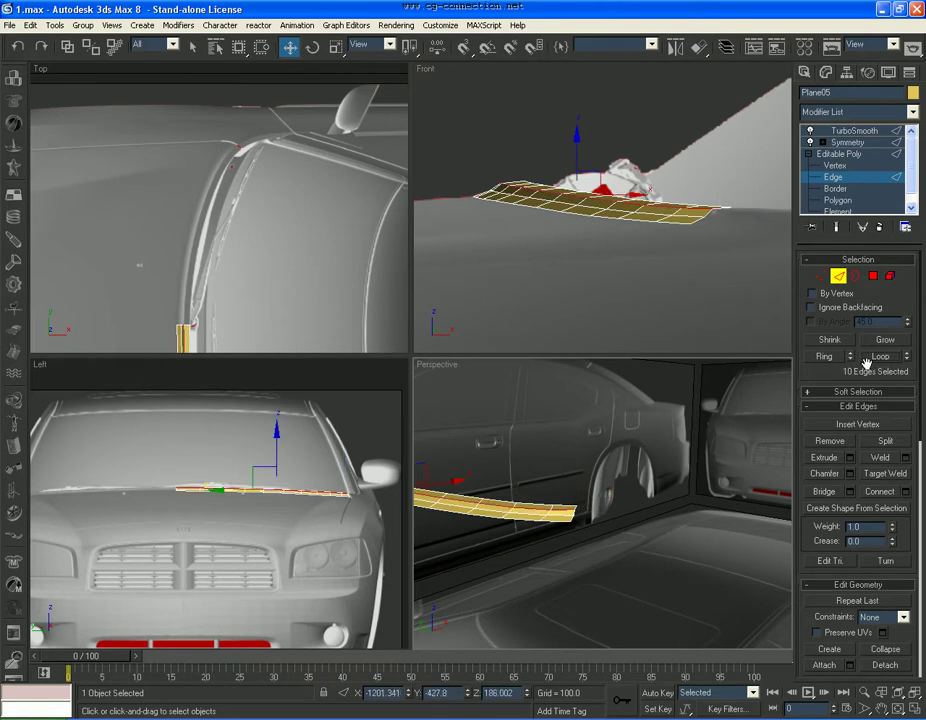
click(850, 473)
scroll(682, 262, up, 5)
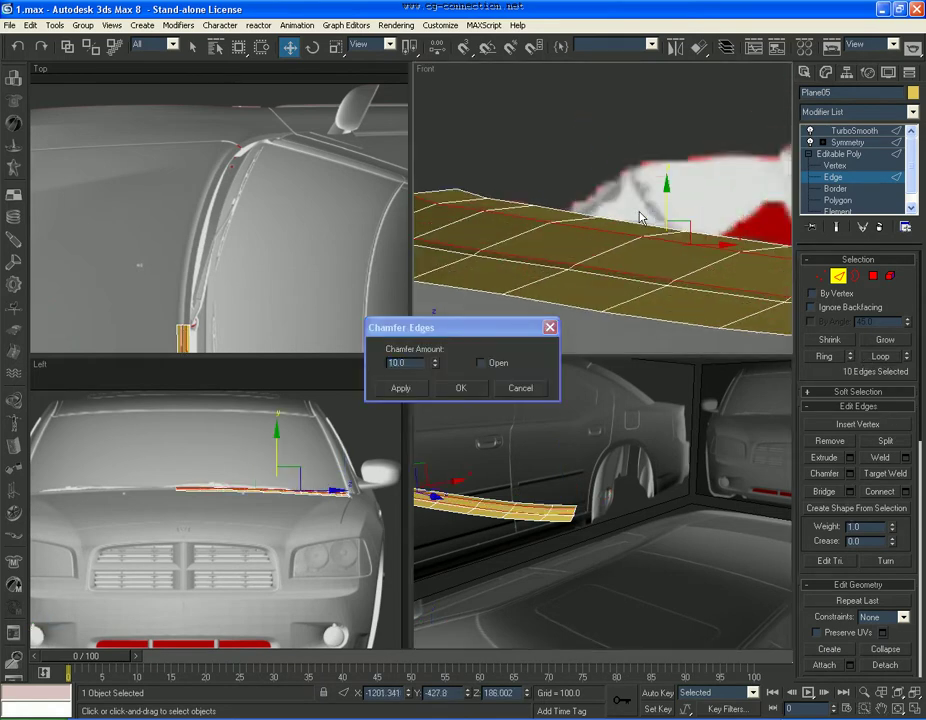
drag(418, 364, 335, 380)
text(1)
key(Return)
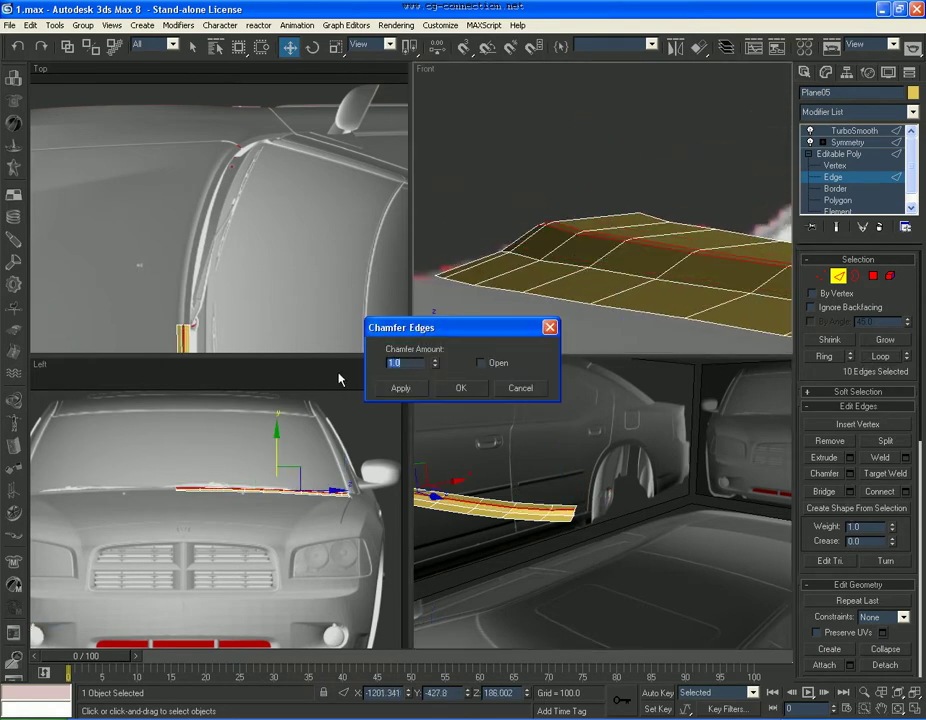
click(550, 328)
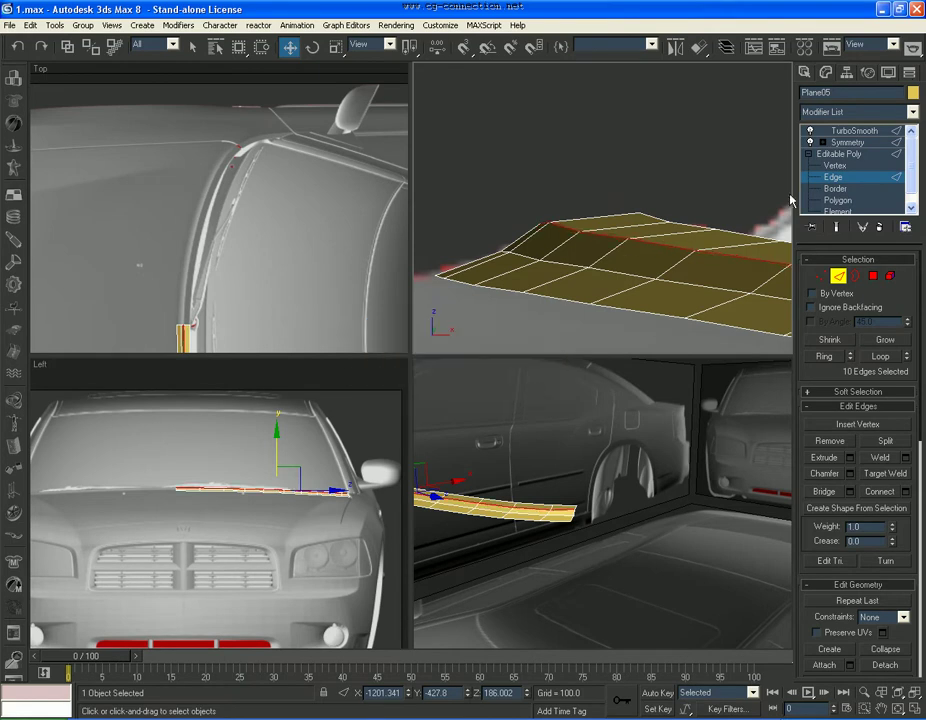
Move the third cross-row of four vertices from the centreline along X to about -1271.6 and slightly upward
click(854, 166)
scroll(234, 473, up, 8)
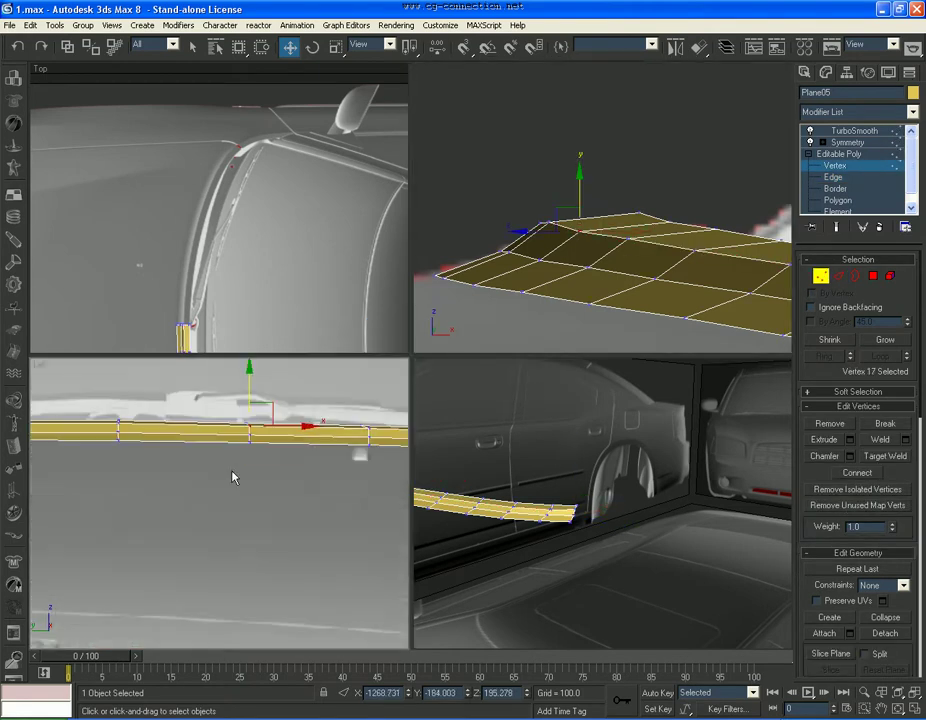
key(alt+x)
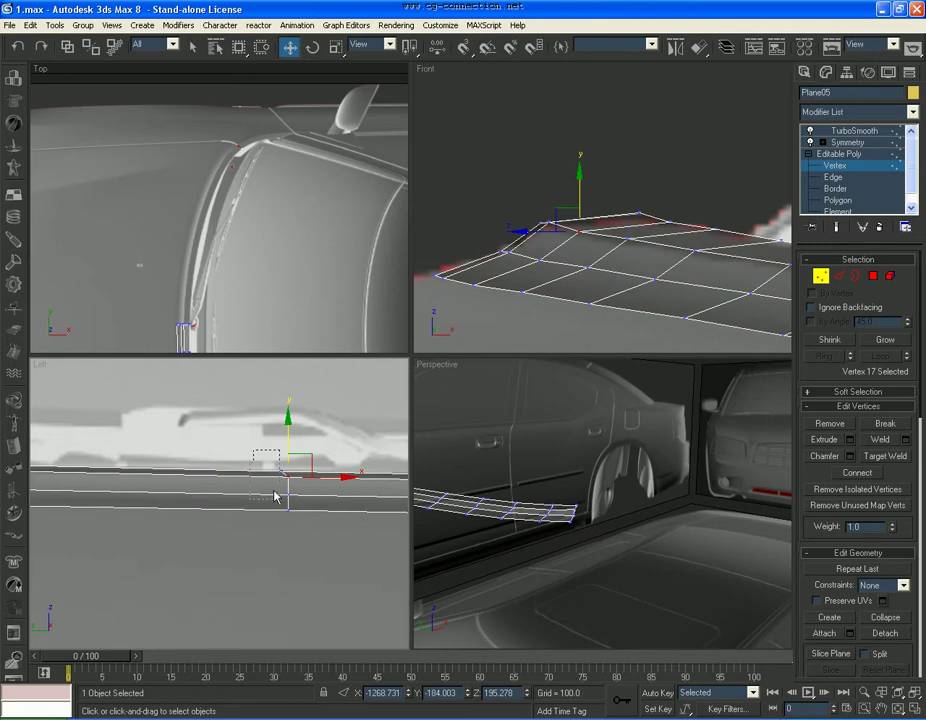
drag(254, 463, 316, 528)
scroll(192, 298, up, 2)
middle_drag(192, 298, 227, 276)
scroll(200, 252, up, 4)
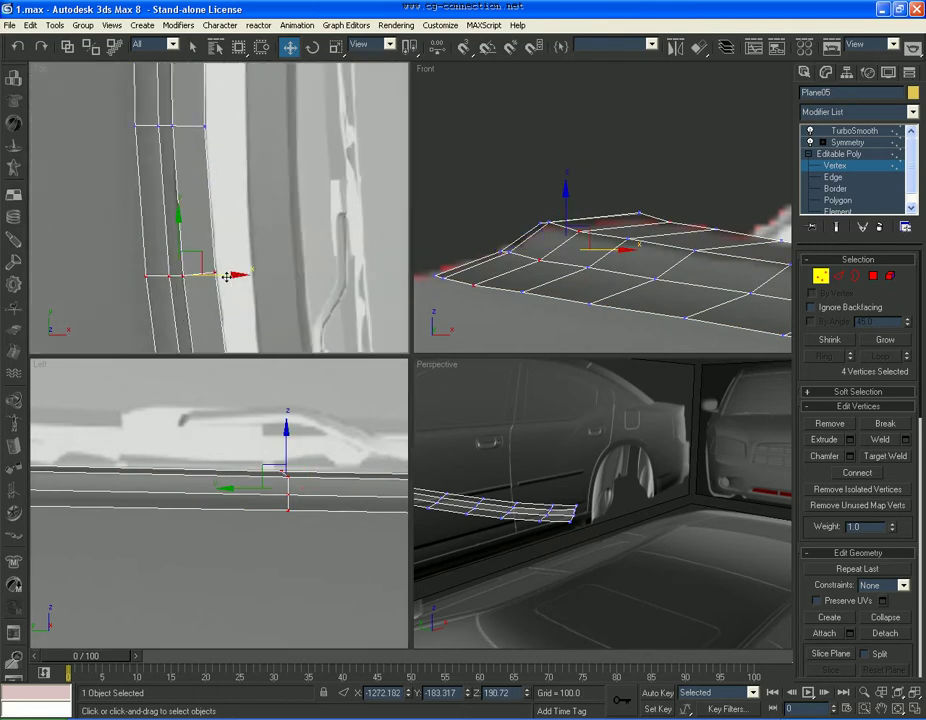
drag(228, 278, 230, 279)
right_click(292, 455)
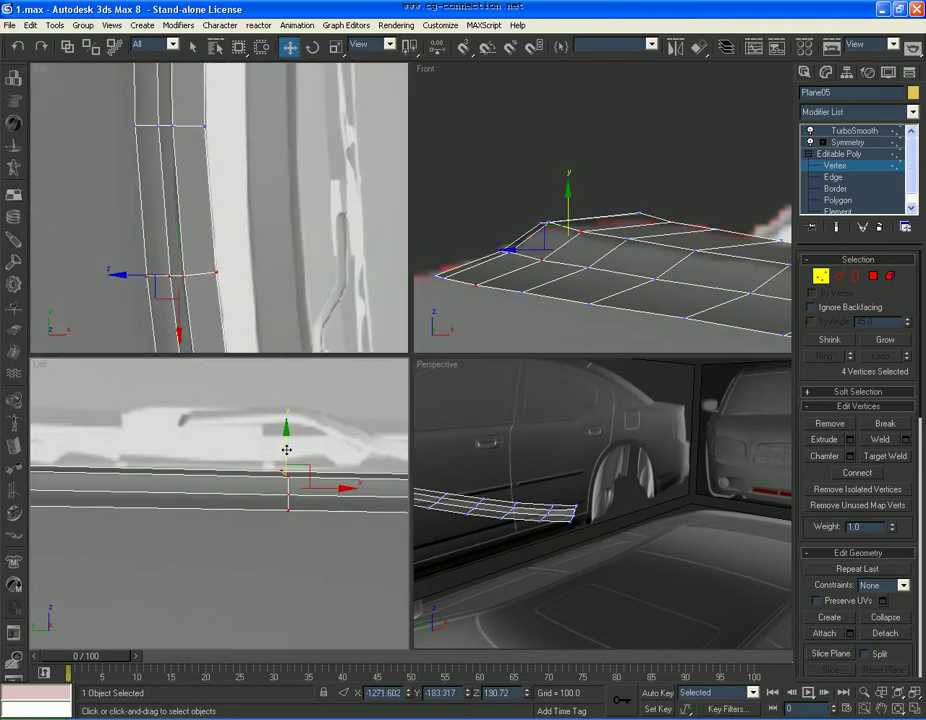
drag(290, 450, 290, 448)
click(320, 443)
Adjust the height and X position of the four-vertex row next to the centreline row to even out the strip's curve
key(alt+x)
middle_drag(148, 466, 351, 478)
drag(216, 467, 236, 487)
key(alt+x)
click(256, 471)
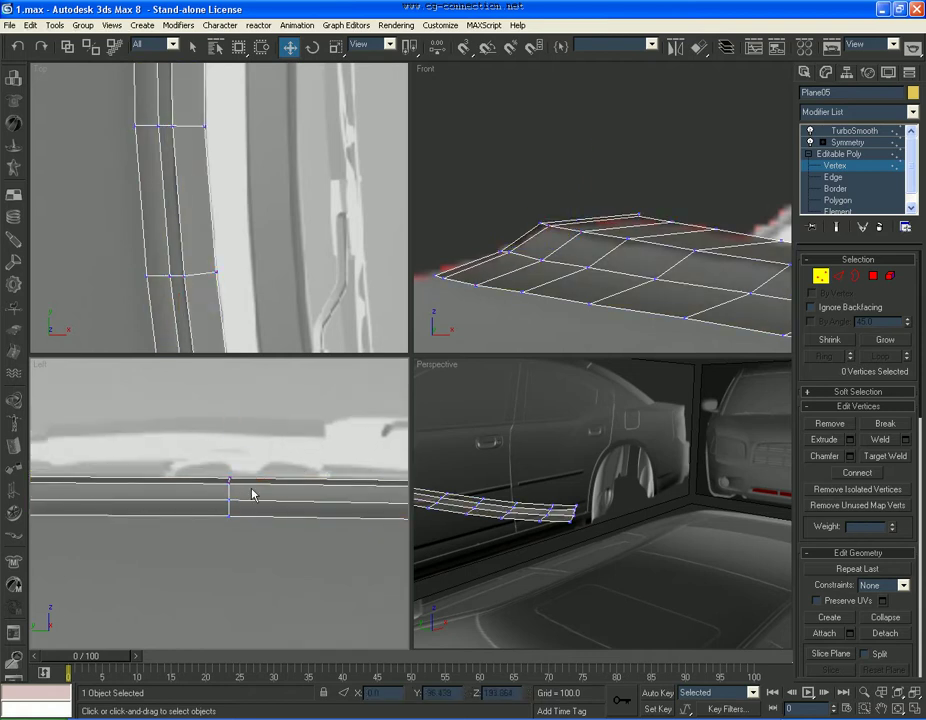
click(230, 498)
drag(230, 466, 231, 468)
click(270, 464)
scroll(265, 420, down, 3)
scroll(272, 305, down, 2)
drag(240, 185, 160, 225)
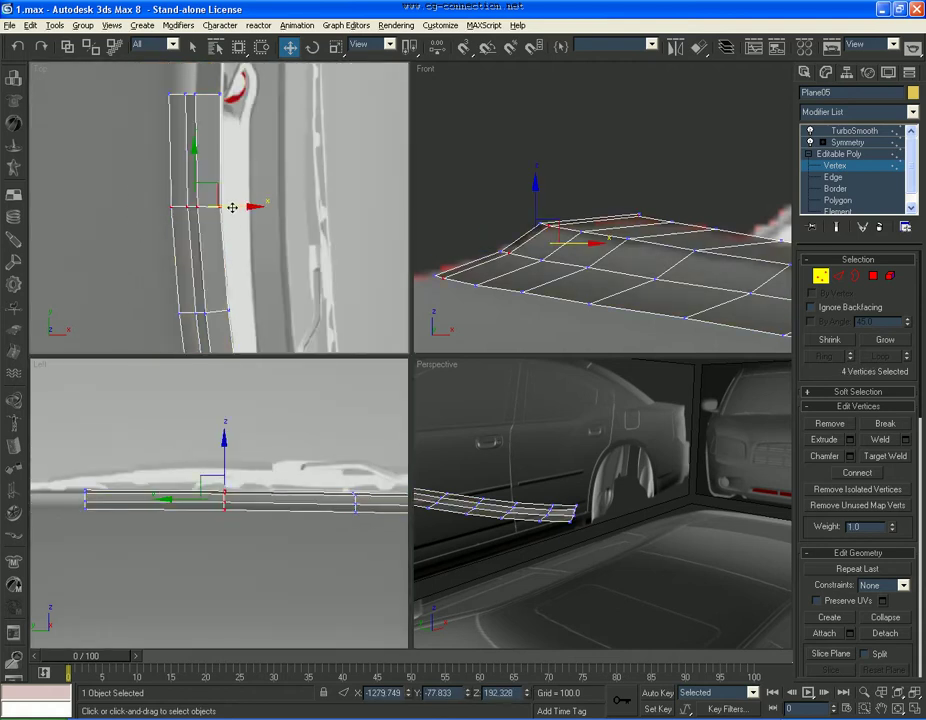
key(alt+x)
click(731, 254)
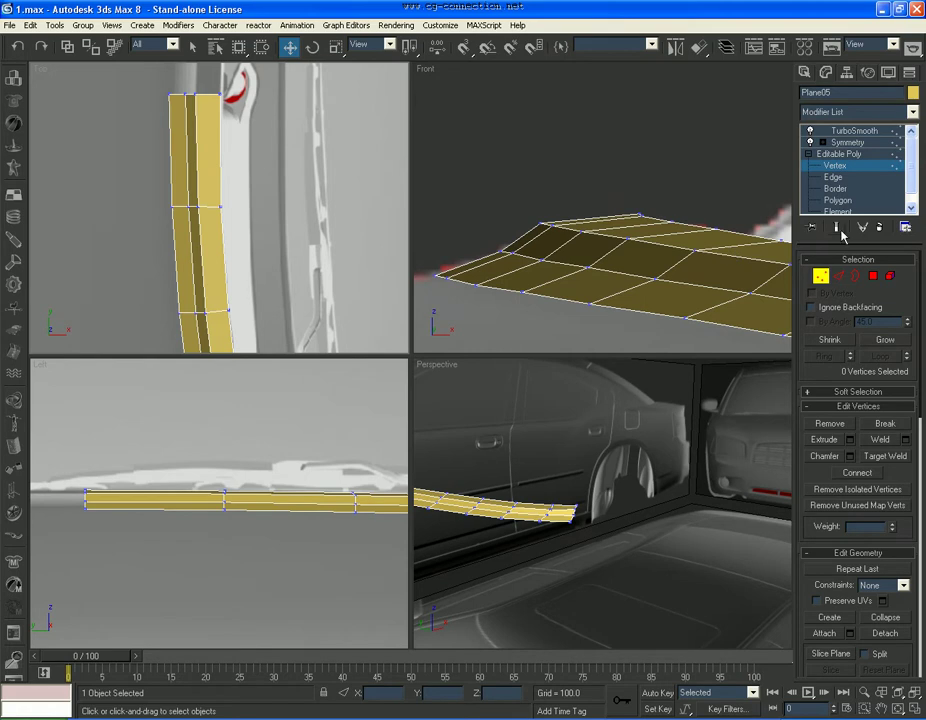
Chamfer the selected crease edge loop by 0.4 and return to the TurboSmooth level
click(837, 275)
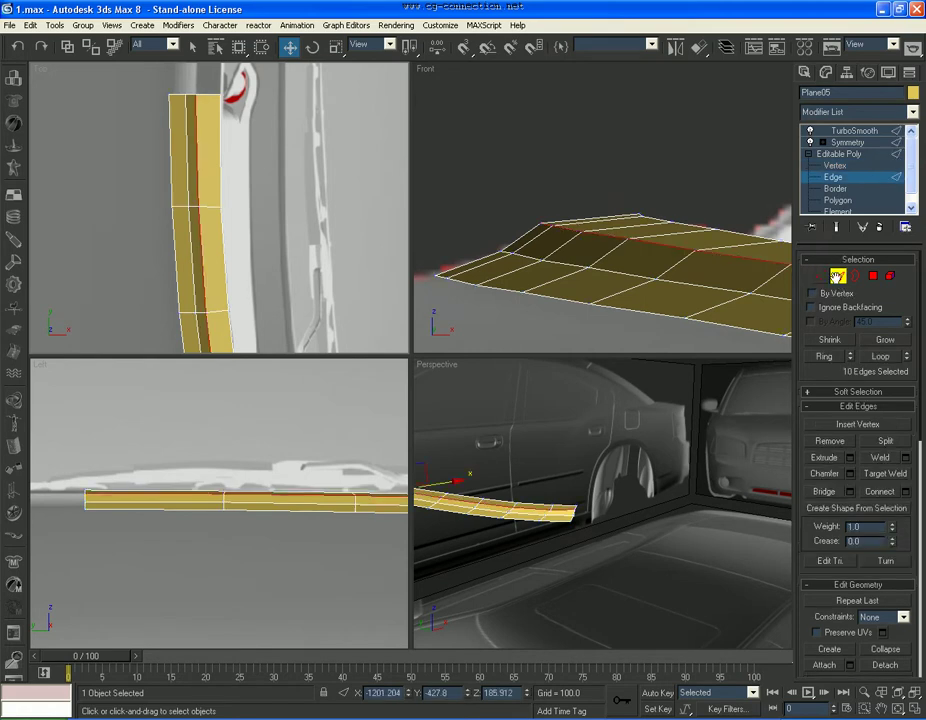
click(849, 474)
click(412, 388)
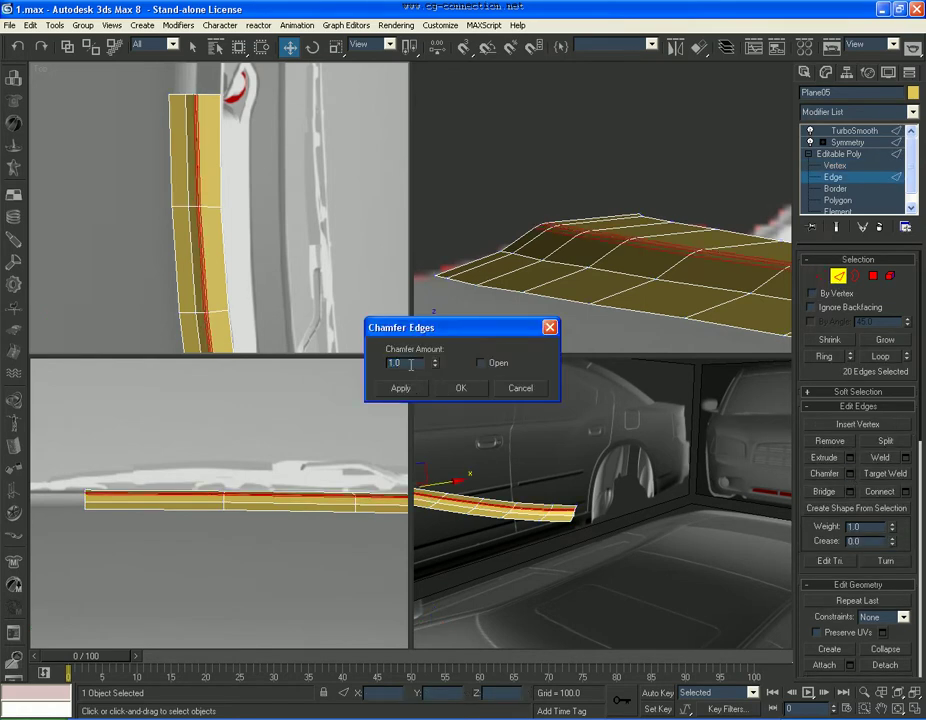
drag(435, 363, 453, 377)
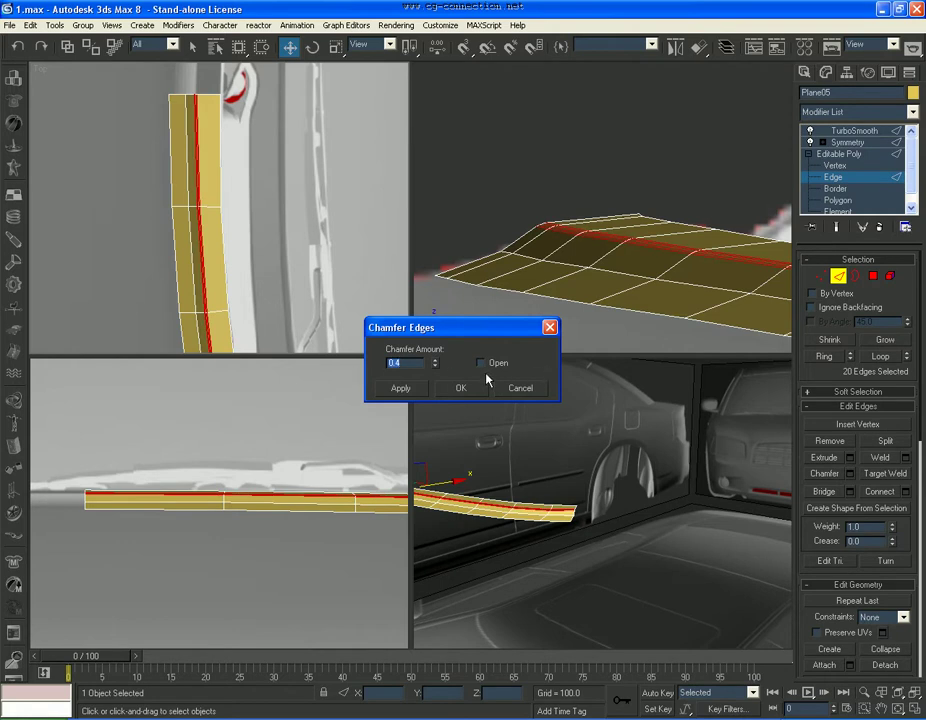
click(474, 388)
click(845, 178)
click(866, 131)
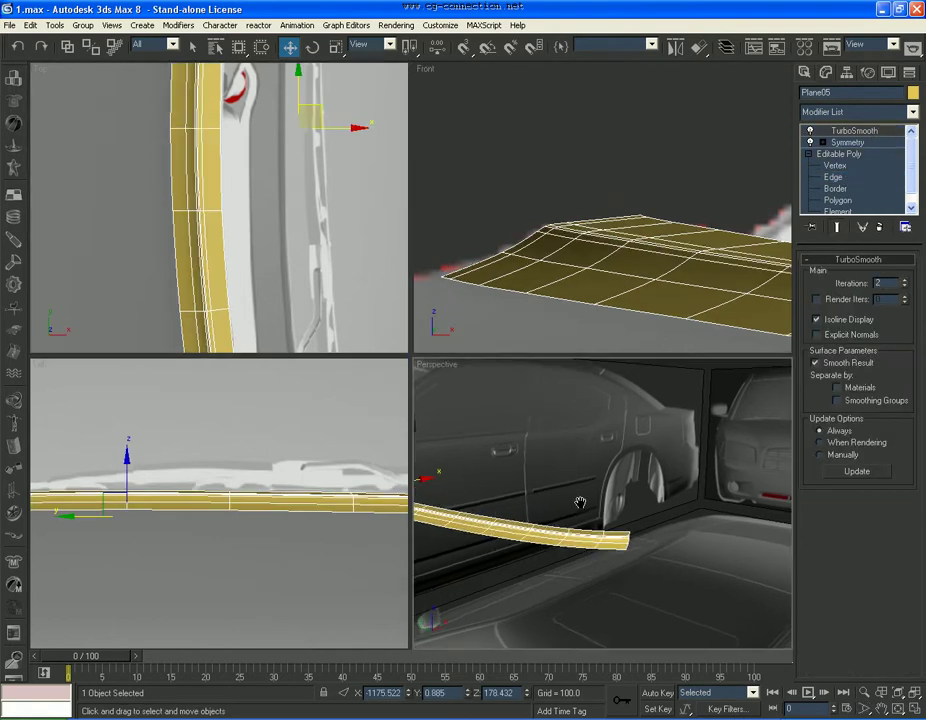
Assign the first material slot to the strip and lighten its diffuse colour to value 230
alt+middle_drag(589, 502, 645, 530)
key(m)
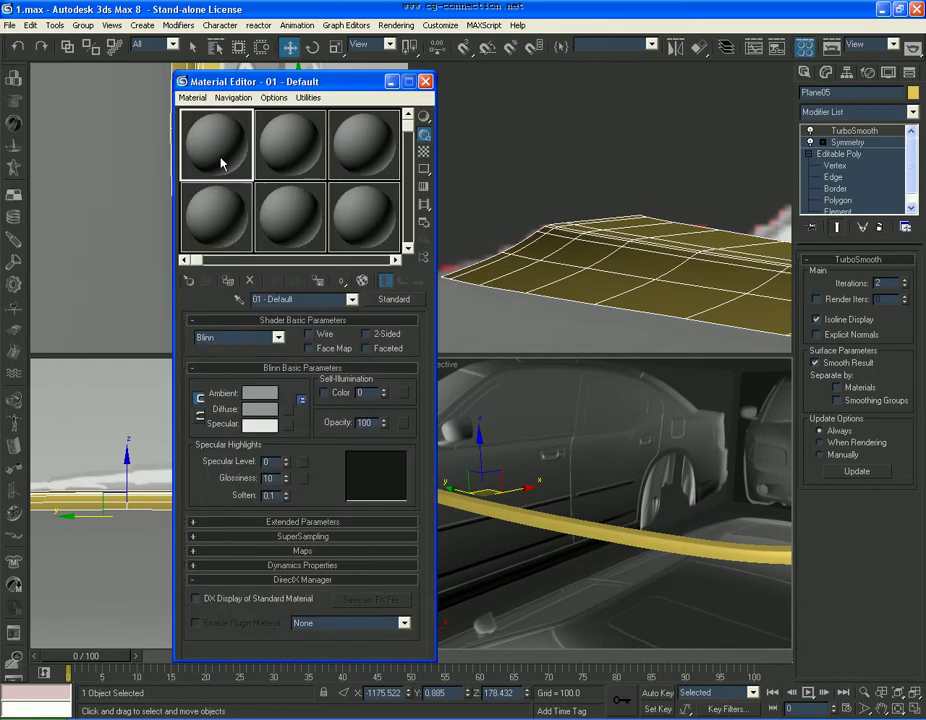
click(226, 282)
click(267, 409)
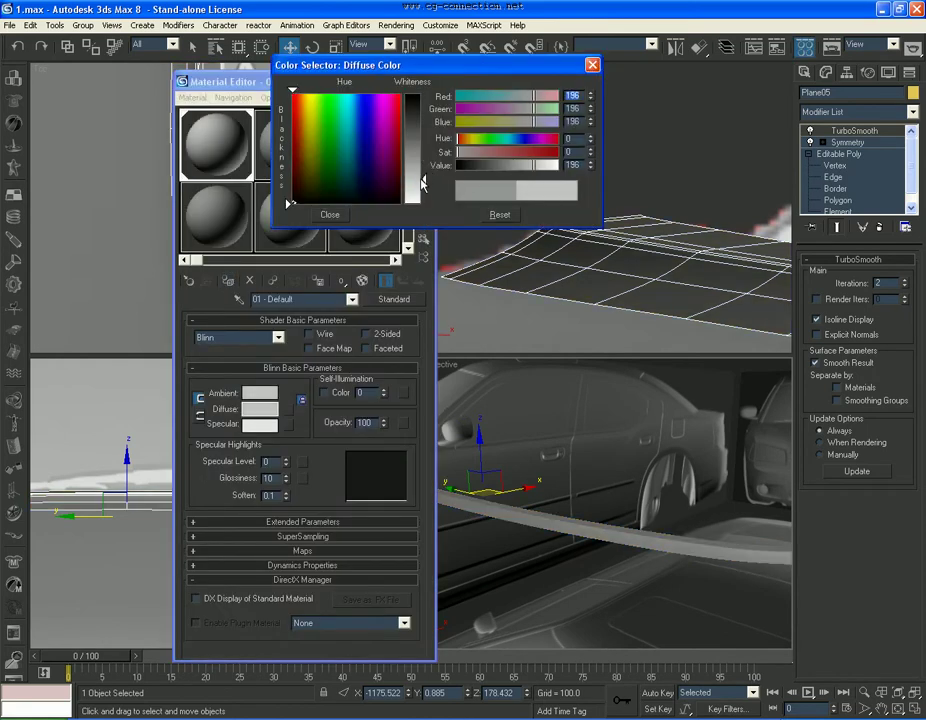
drag(424, 157, 426, 190)
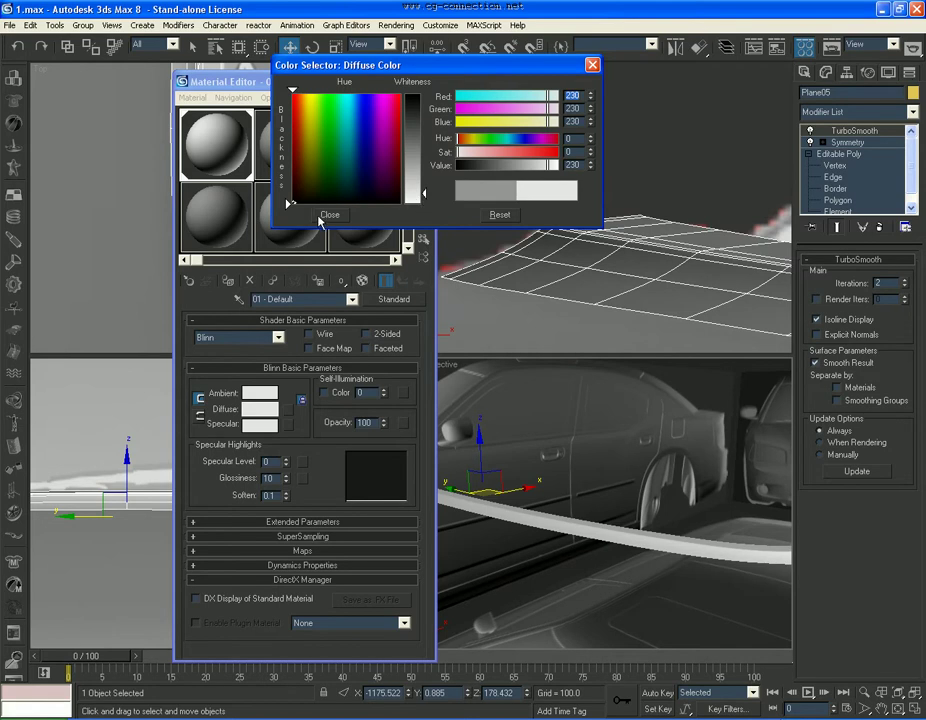
click(329, 215)
click(425, 81)
Inspect the strip in perspective, then undo the material assignment and the crease chamfer
alt+middle_drag(500, 480, 550, 490)
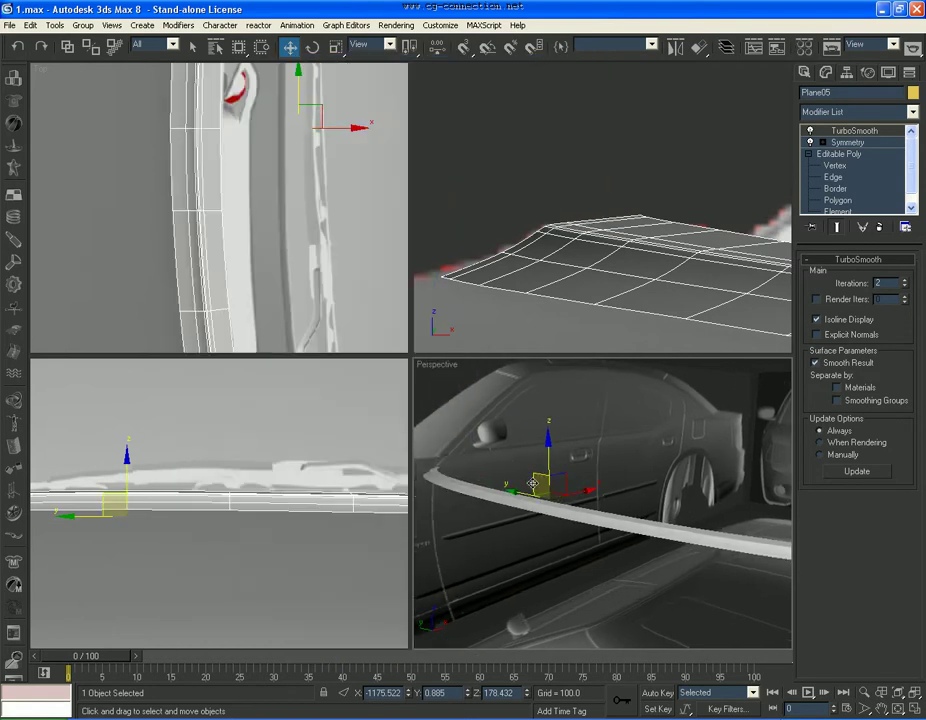
click(913, 712)
click(898, 709)
drag(463, 465, 676, 474)
key(w)
key(alt+w)
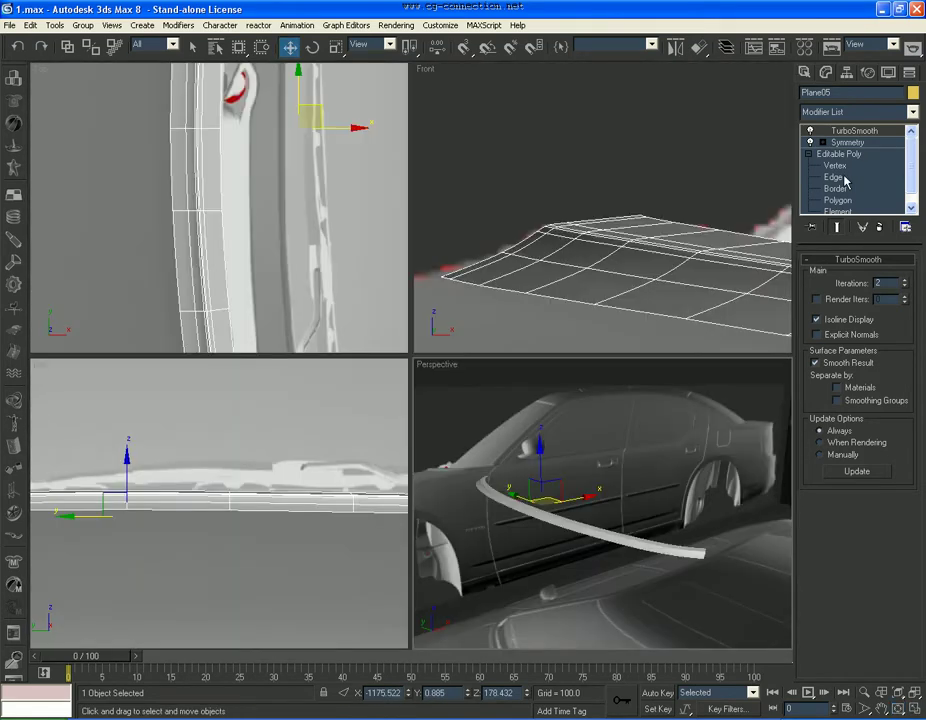
key(alt+x)
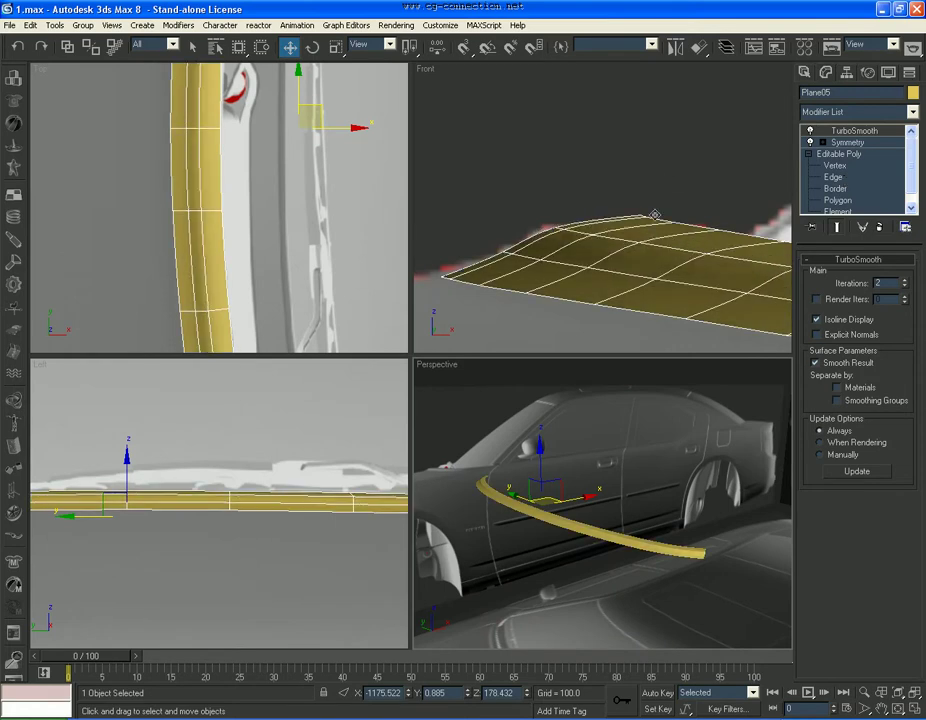
Reassign the first material slot to the unchamfered strip and lighten its diffuse colour
key(m)
drag(216, 143, 165, 206)
click(259, 409)
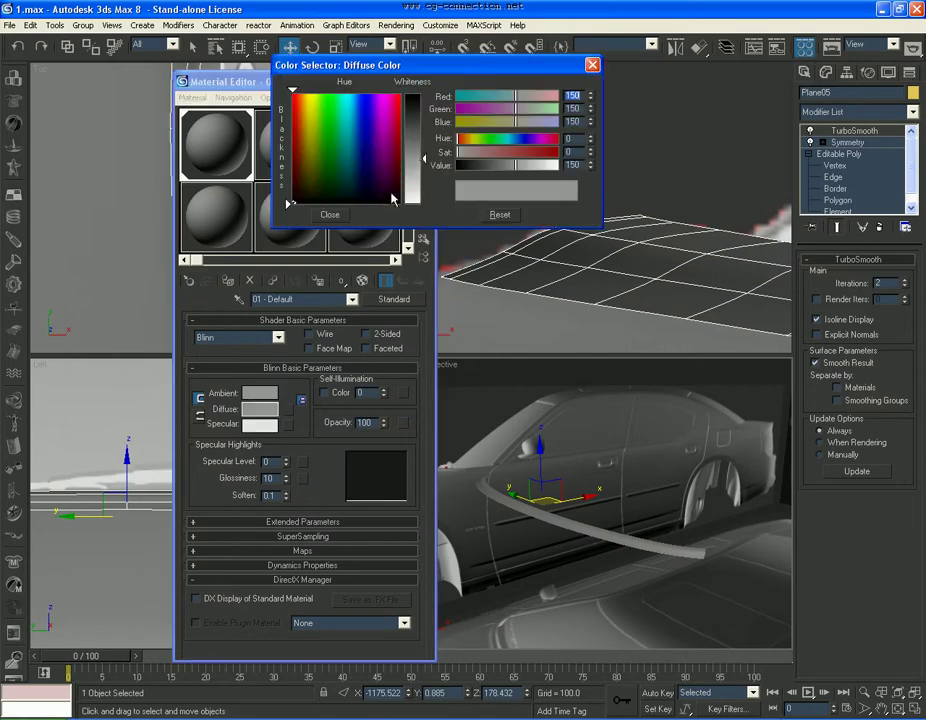
click(330, 214)
click(426, 81)
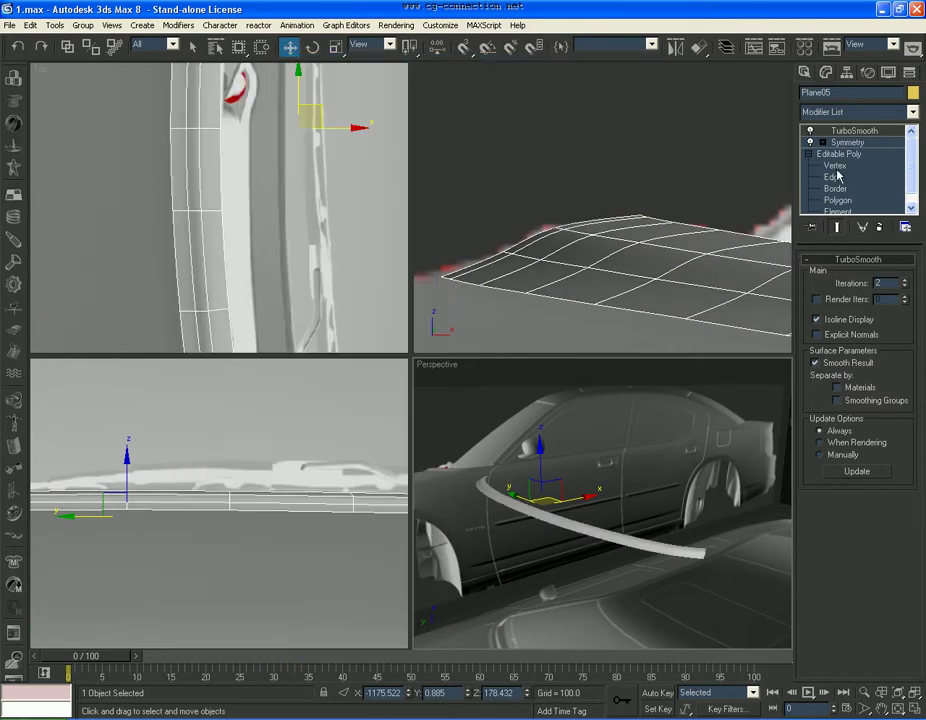
Extend the strip's front edge loop forward along X to about -1270.6 as a new polygon row and lower it to Z about 169.3
click(840, 177)
click(179, 278)
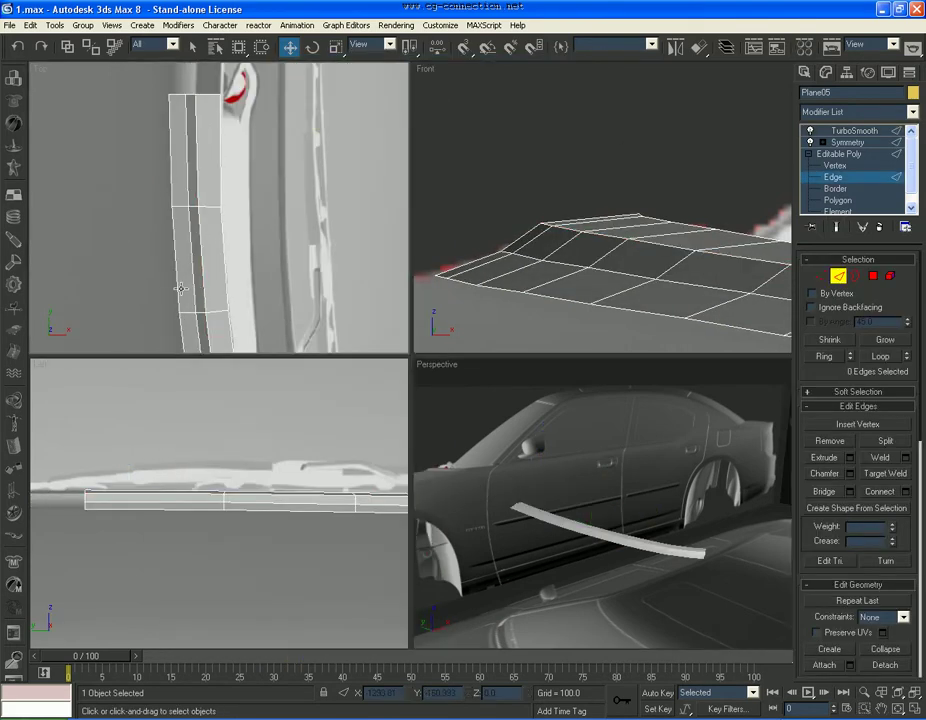
click(890, 355)
scroll(217, 179, down, 3)
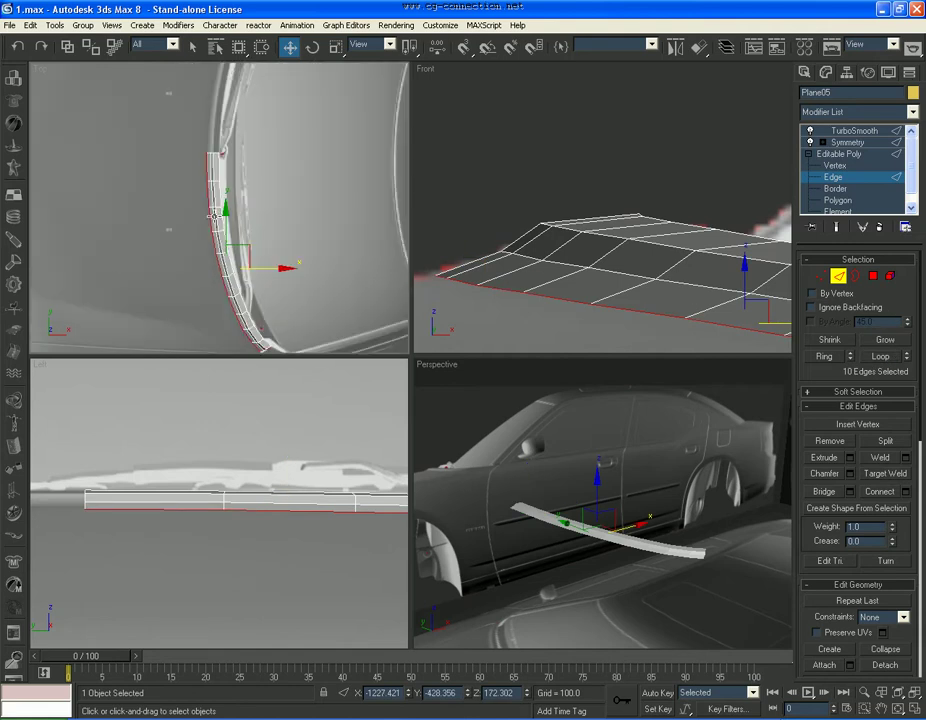
shift+drag(247, 185, 237, 190)
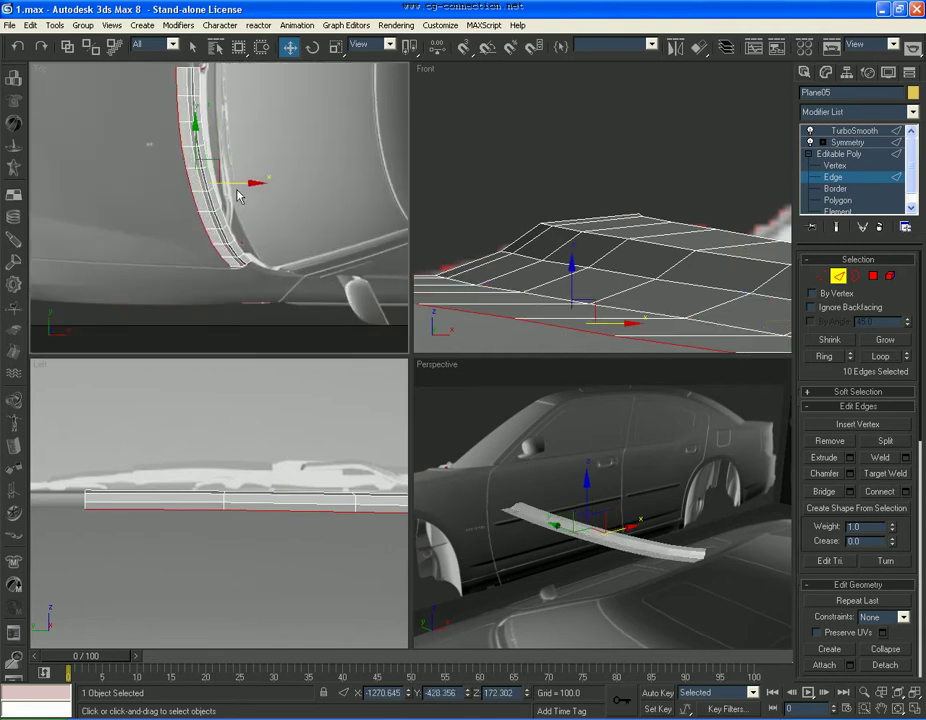
scroll(548, 207, down, 4)
middle_drag(575, 208, 570, 235)
drag(567, 230, 567, 227)
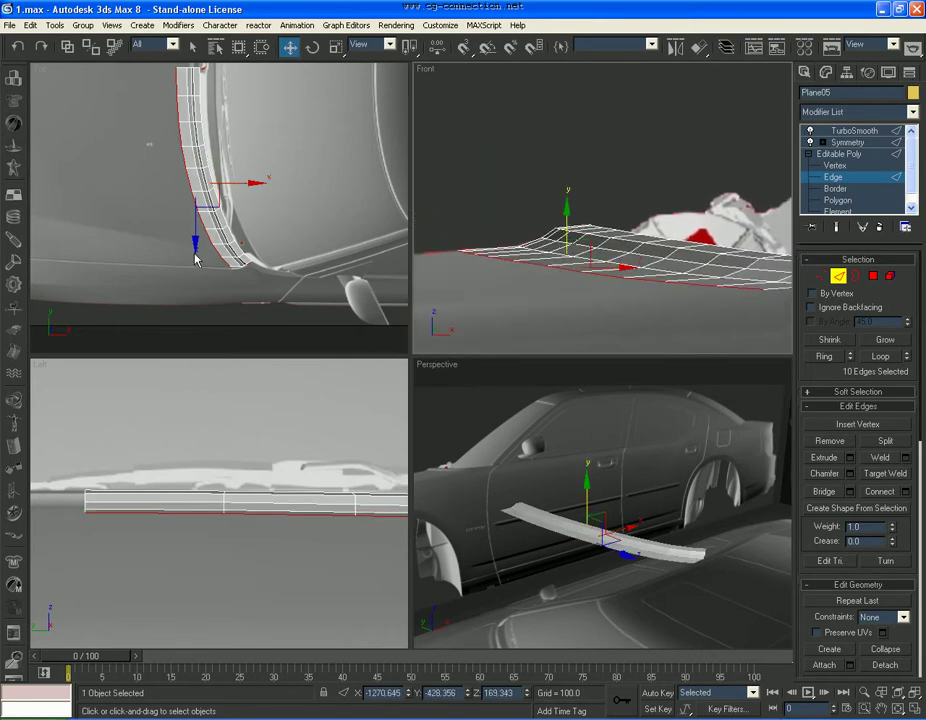
Move the new row's outer corner vertex and fine-tune its neighbour to follow the hood's side outline in the top blueprint
scroll(300, 212, up, 5)
key(1)
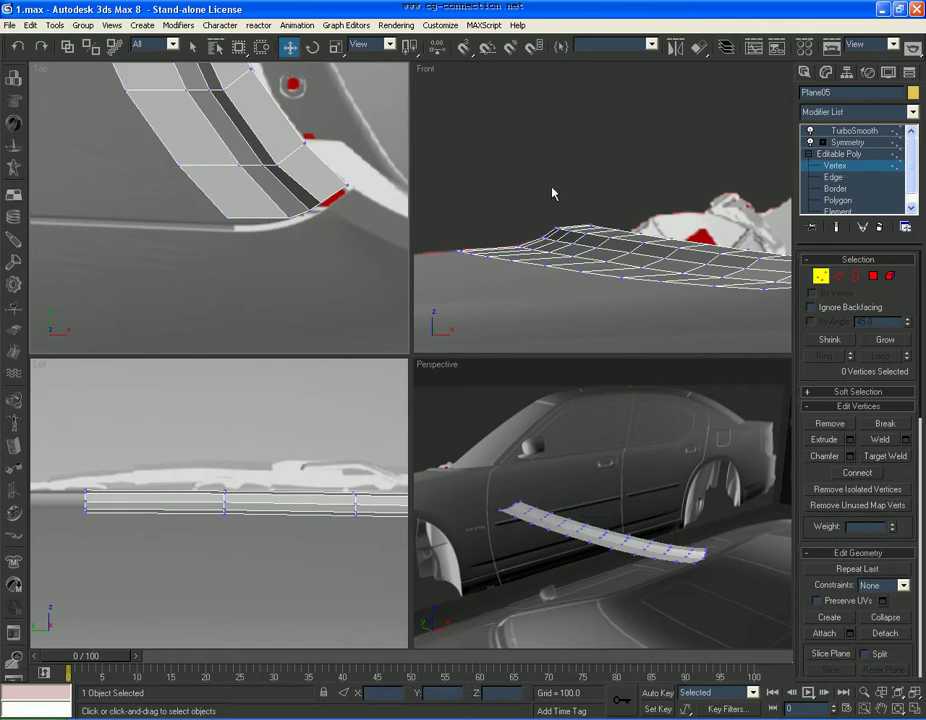
click(226, 212)
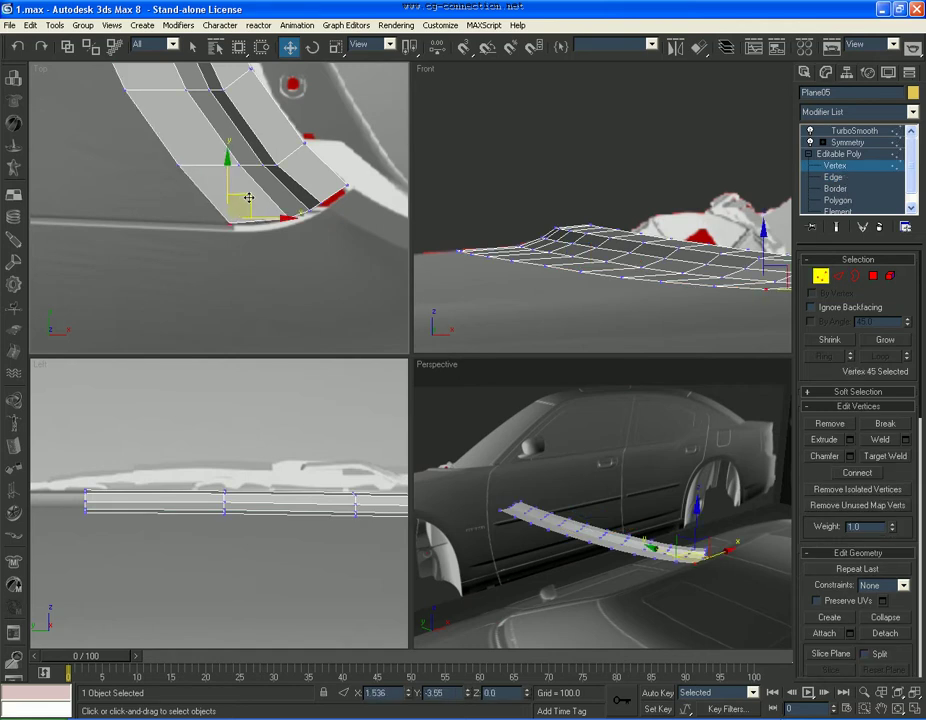
scroll(246, 212, up, 3)
click(221, 212)
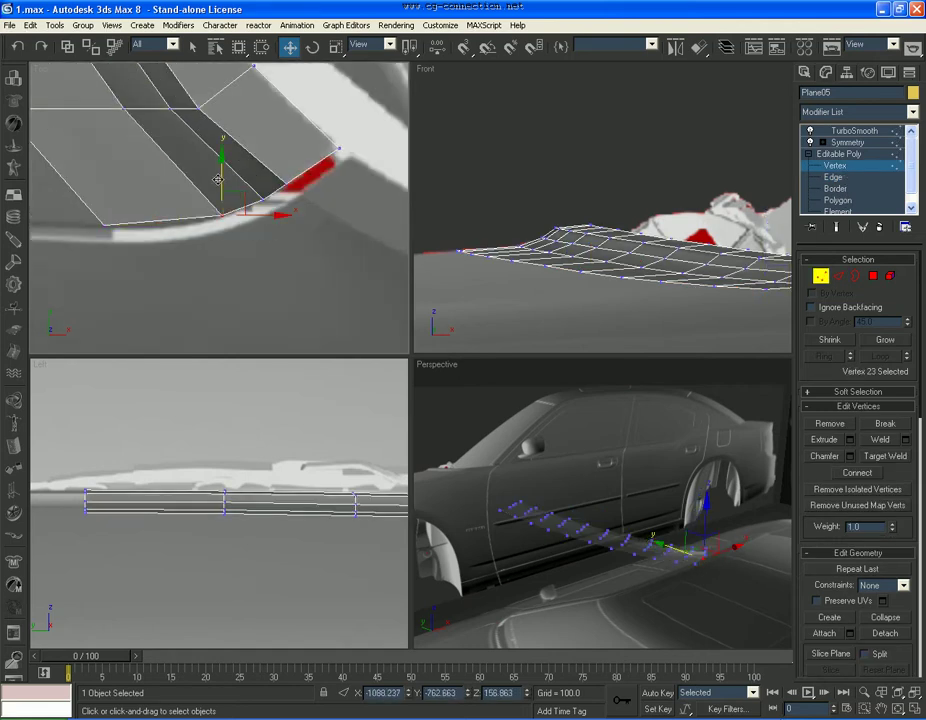
Examine the position of the strip's front vertex beside the outer corner against the side and front blueprints
click(104, 224)
scroll(580, 275, up, 4)
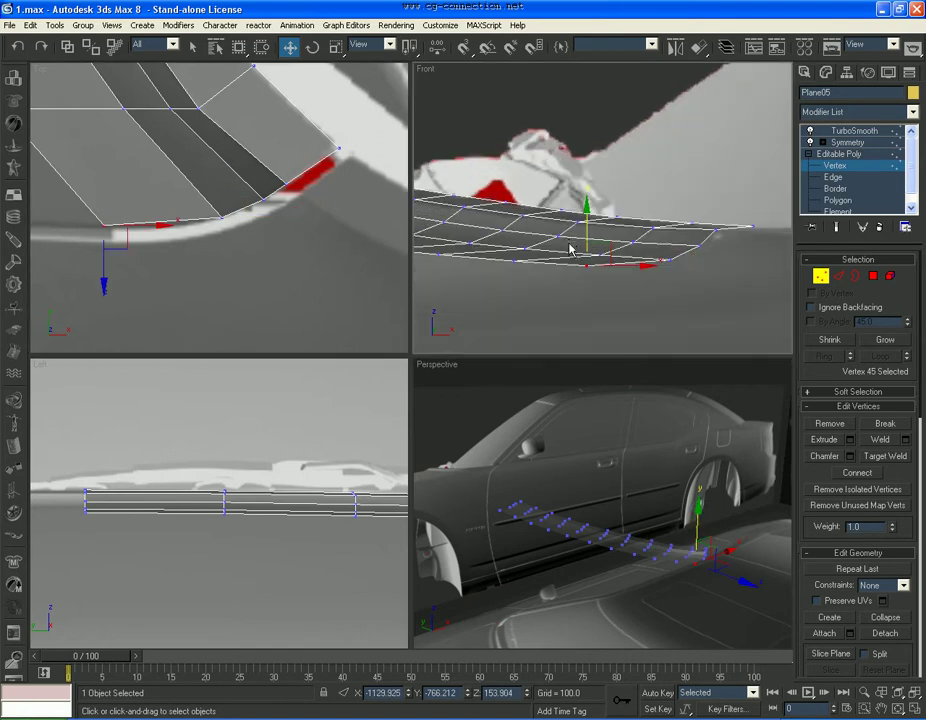
middle_drag(532, 241, 632, 172)
scroll(283, 496, up, 6)
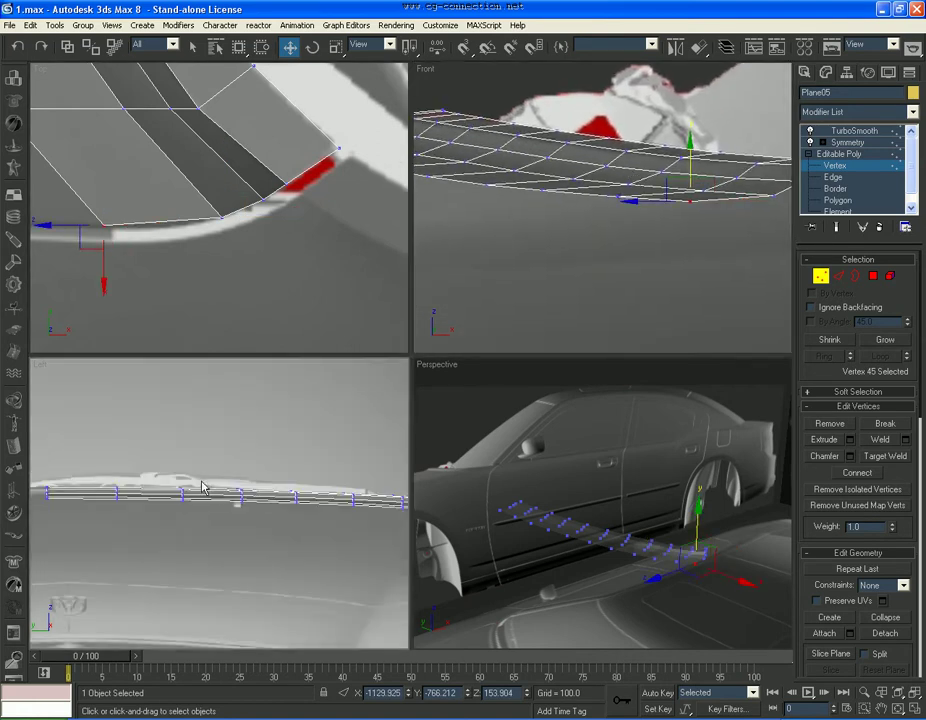
click(186, 547)
scroll(186, 545, down, 4)
middle_drag(163, 525, 237, 521)
Extend the strip's 10-edge front loop forward to the hood's nose outline in the top blueprint as a new polygon row
click(843, 276)
scroll(185, 202, down, 4)
middle_drag(185, 202, 380, 340)
scroll(244, 272, down, 4)
click(246, 252)
click(261, 244)
ctrl+click(288, 281)
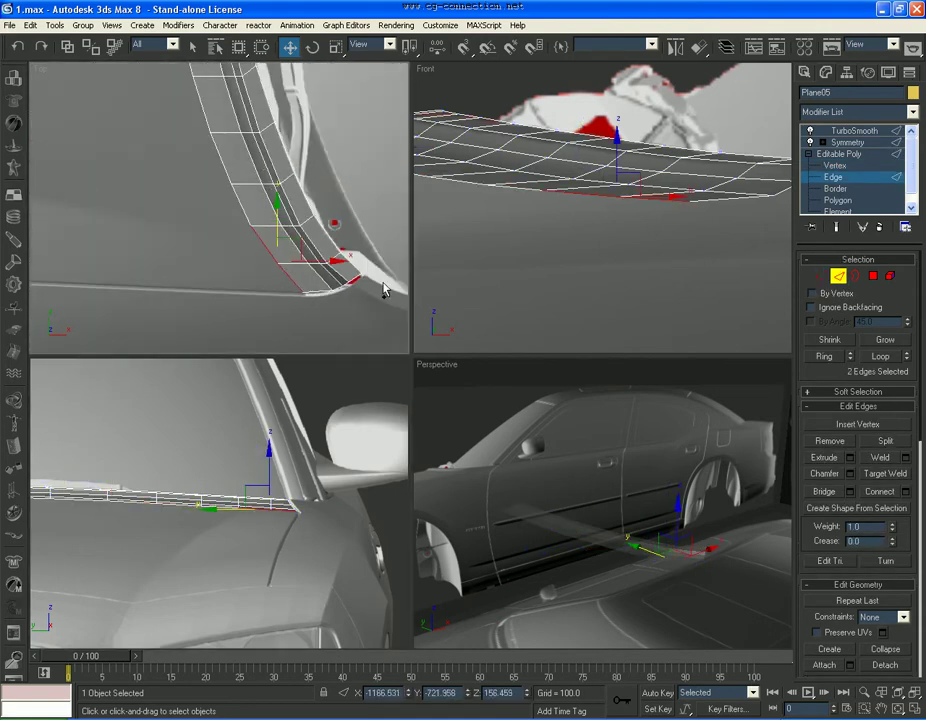
click(881, 358)
scroll(250, 208, down, 4)
middle_drag(250, 210, 272, 248)
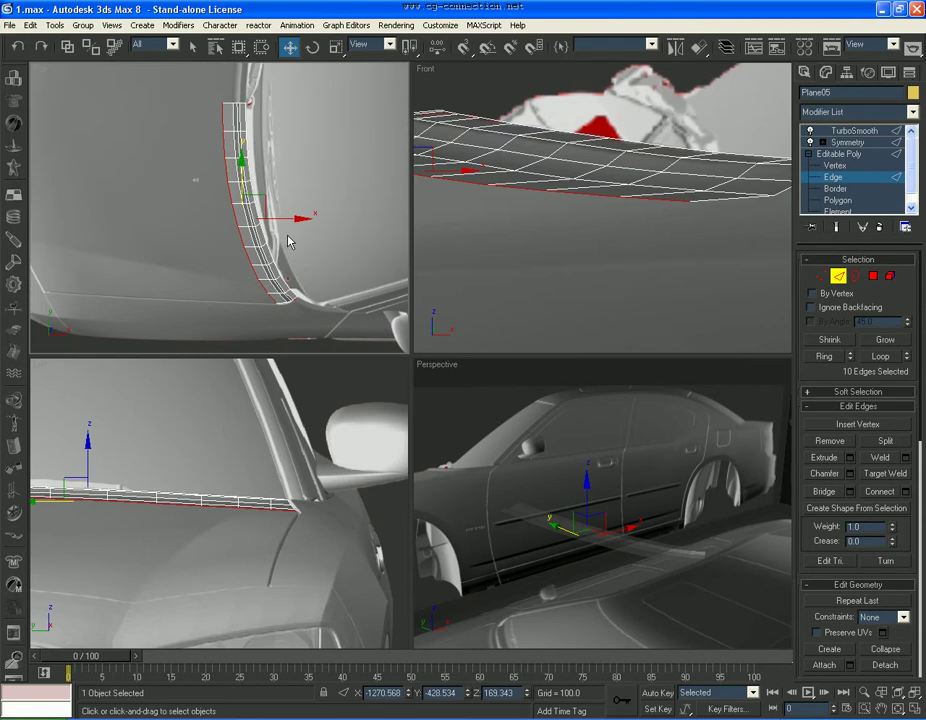
shift+drag(288, 231, 237, 216)
middle_drag(237, 216, 358, 248)
drag(358, 248, 185, 236)
scroll(554, 200, down, 3)
scroll(482, 211, down, 5)
middle_drag(482, 211, 558, 225)
Move the new front row's two vertices nearest the centreline forward onto the hood's front outline
key(1)
drag(75, 106, 83, 118)
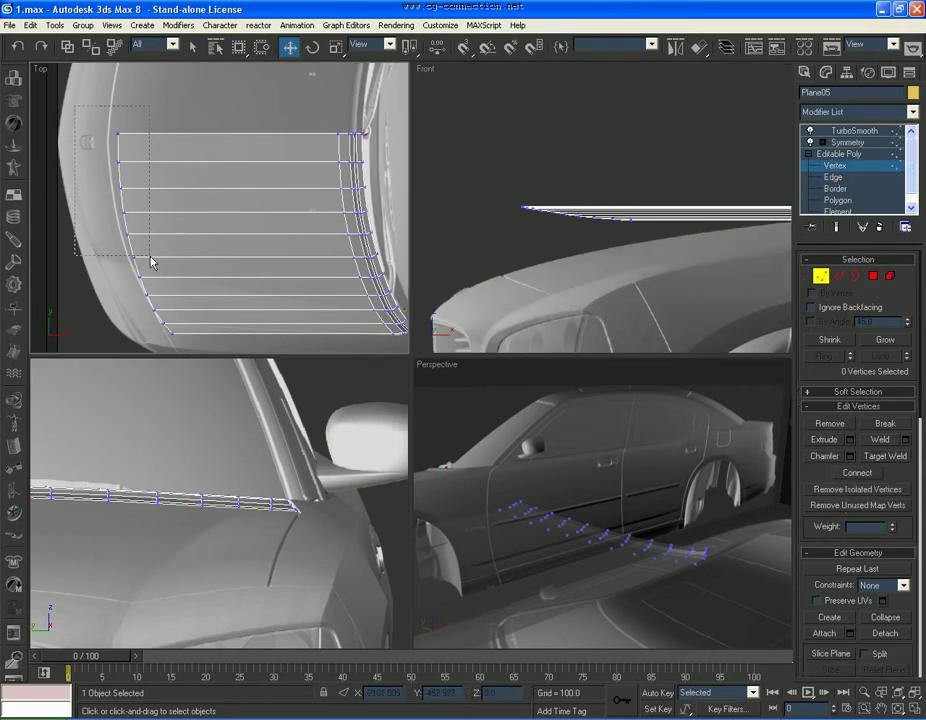
drag(126, 177, 144, 147)
click(205, 216)
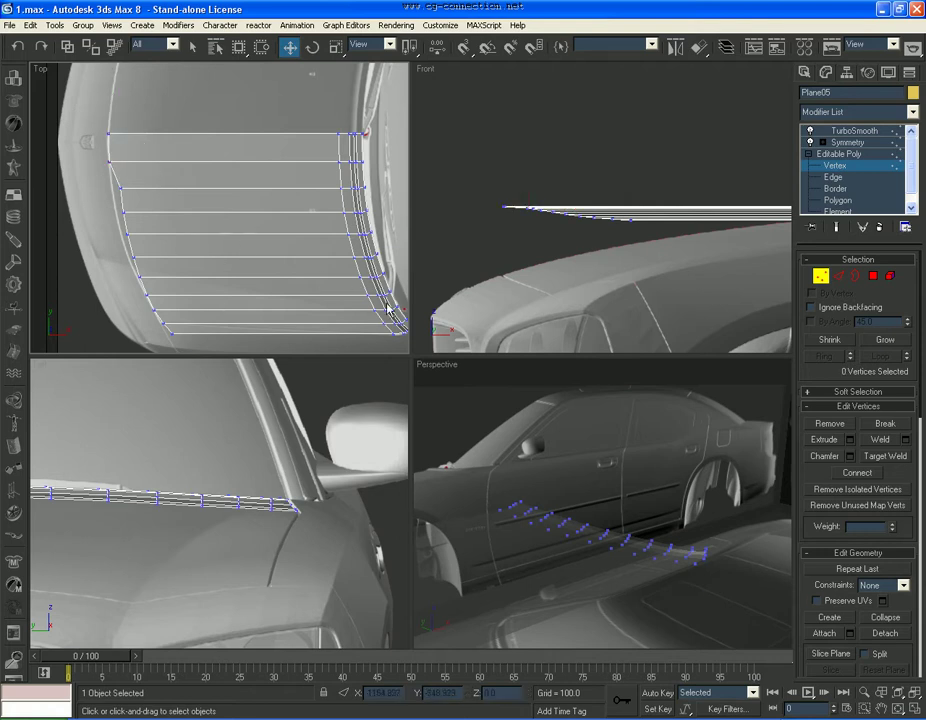
Spread the front row's middle vertices along the curved hood outline, placing the outermost of them at X about -2173.7, Y about -491.2
click(156, 311)
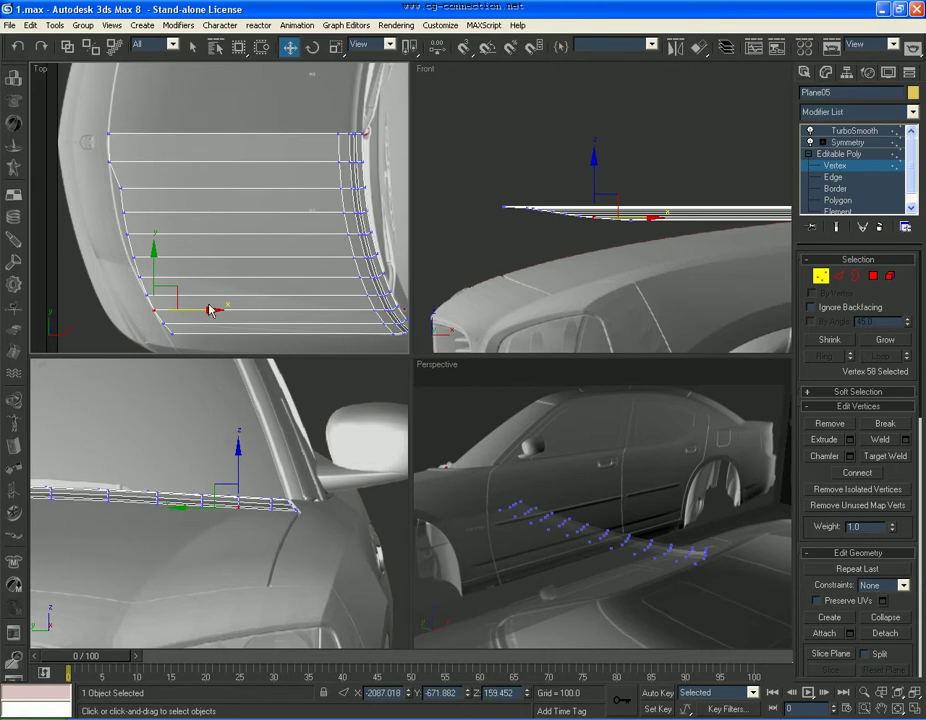
drag(175, 290, 154, 248)
scroll(154, 250, up, 2)
middle_drag(173, 267, 213, 227)
key(ctrl+z)
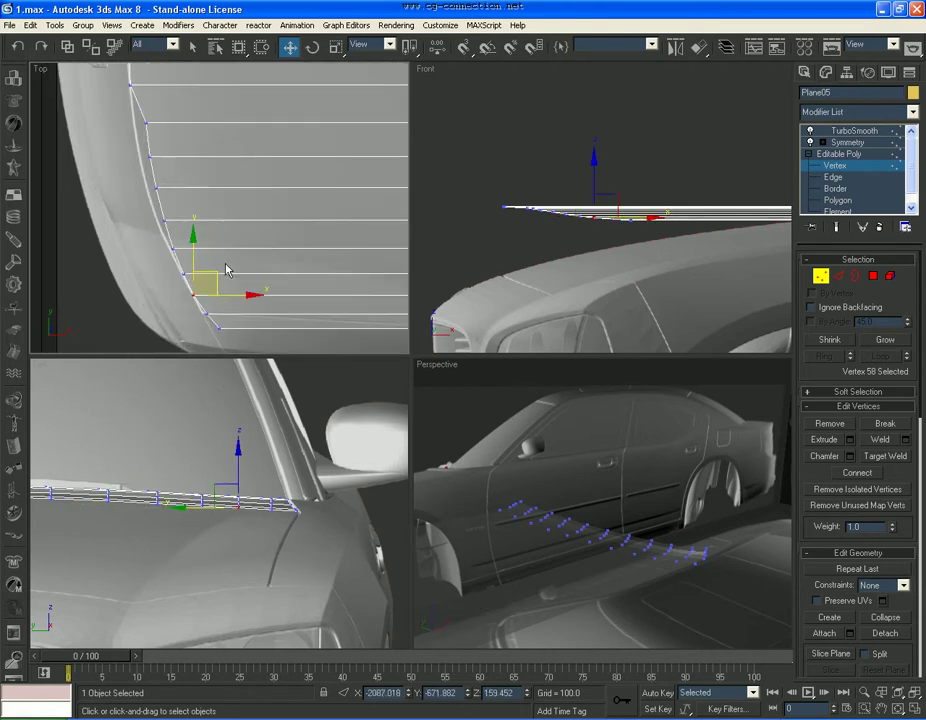
drag(210, 290, 213, 303)
drag(202, 248, 147, 204)
ctrl+drag(169, 146, 128, 168)
drag(187, 190, 182, 169)
ctrl+drag(128, 158, 163, 109)
drag(182, 160, 169, 139)
mouse_move(190, 222)
mouse_down()
mouse_move(165, 242)
mouse_move(185, 213)
mouse_up()
scroll(190, 220, down, 3)
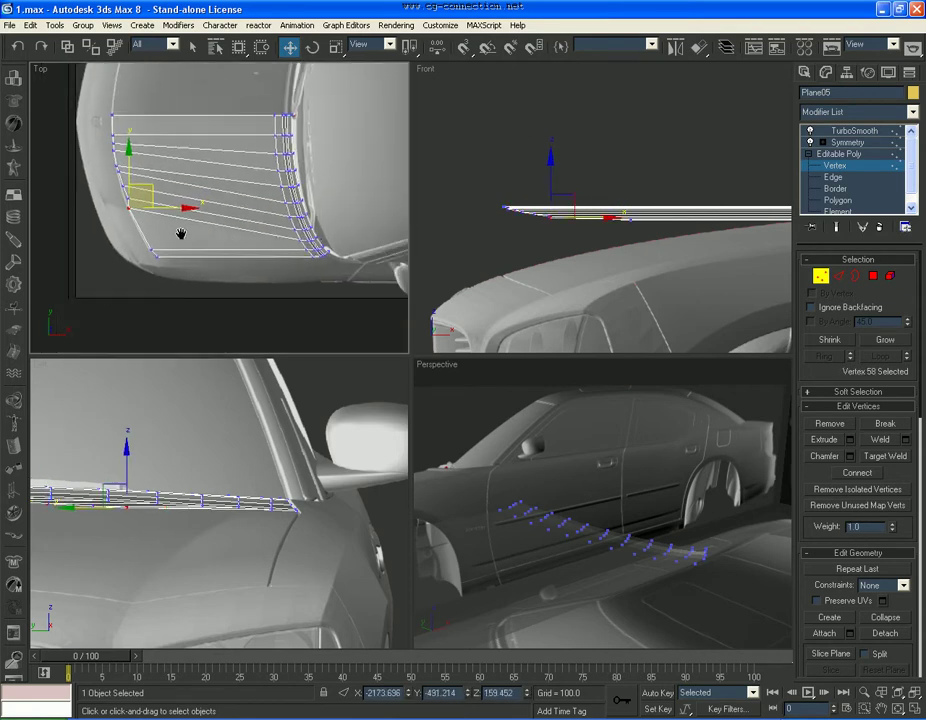
Shift the third vertex from the outer side on the previous row to X about -1138.4, Y about -680.2
scroll(216, 243, up, 3)
middle_drag(308, 251, 231, 247)
scroll(236, 246, up, 2)
drag(313, 271, 340, 266)
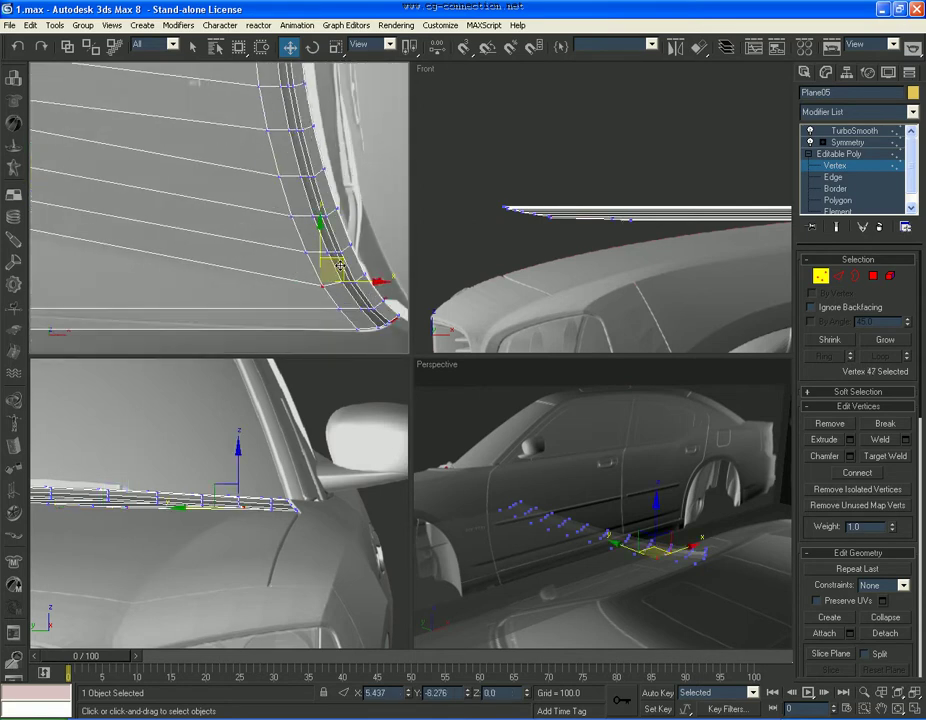
middle_click(240, 469)
Lower the whole new front row of vertices to the hood's front edge height in the front-of-car blueprint
scroll(250, 235, down, 4)
middle_drag(161, 186, 247, 270)
scroll(242, 282, up, 3)
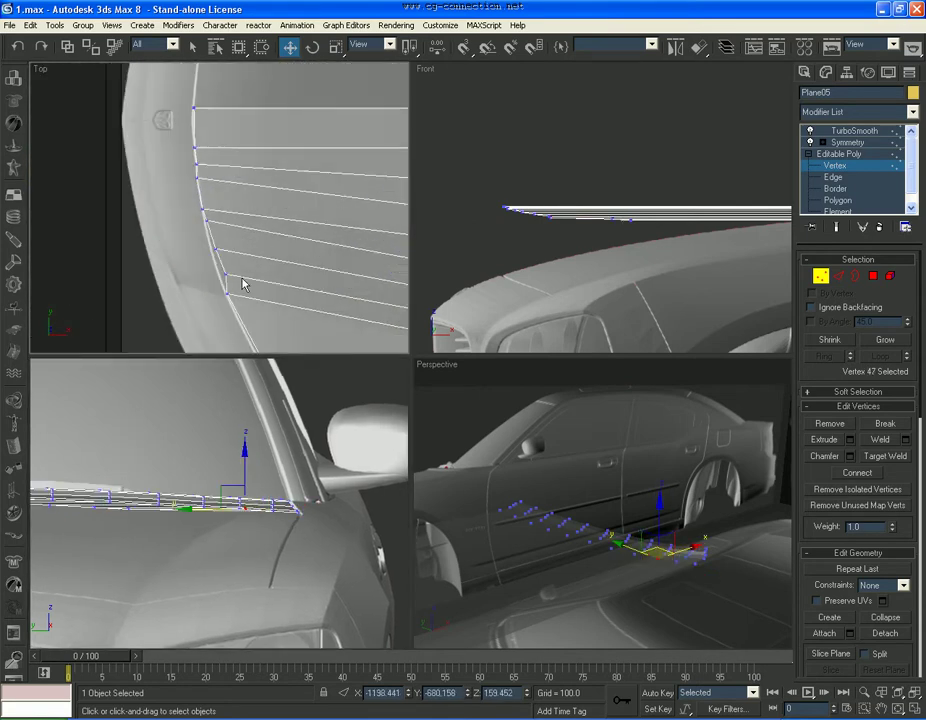
scroll(190, 215, down, 3)
drag(230, 272, 231, 270)
scroll(300, 473, down, 2)
drag(191, 461, 191, 501)
click(228, 474)
Move the front row's vertex beside the outer corner onto the hood outline at X about -2114.2, Y about -608.7
middle_click(246, 210)
middle_drag(246, 210, 262, 167)
scroll(262, 167, up, 5)
middle_drag(237, 243, 229, 291)
drag(262, 280, 196, 171)
click(222, 212)
click(191, 227)
scroll(328, 222, down, 2)
middle_drag(328, 222, 185, 212)
middle_drag(313, 234, 256, 256)
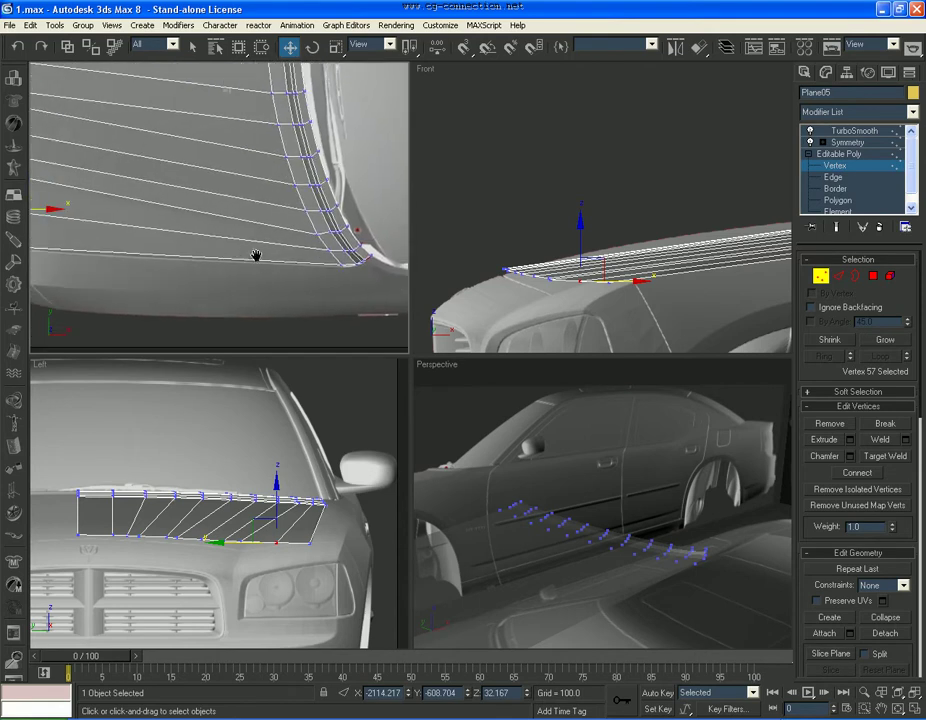
Shift the front row's vertices between the outer corner and the middle in the top view to even their spacing along the outline
middle_drag(176, 244, 325, 283)
middle_drag(200, 227, 283, 285)
scroll(283, 285, up, 2)
click(217, 290)
middle_drag(217, 294, 234, 288)
click(195, 279)
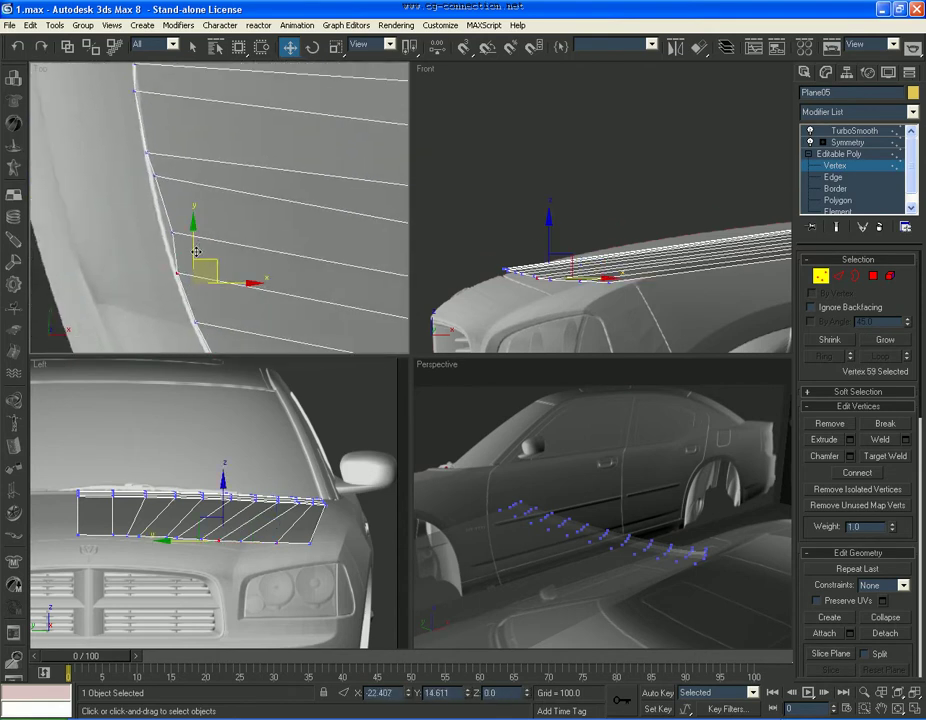
click(163, 221)
drag(183, 203, 188, 214)
mouse_move(187, 214)
middle_down()
mouse_move(221, 240)
mouse_move(165, 238)
mouse_move(248, 240)
mouse_move(240, 252)
middle_up()
click(230, 218)
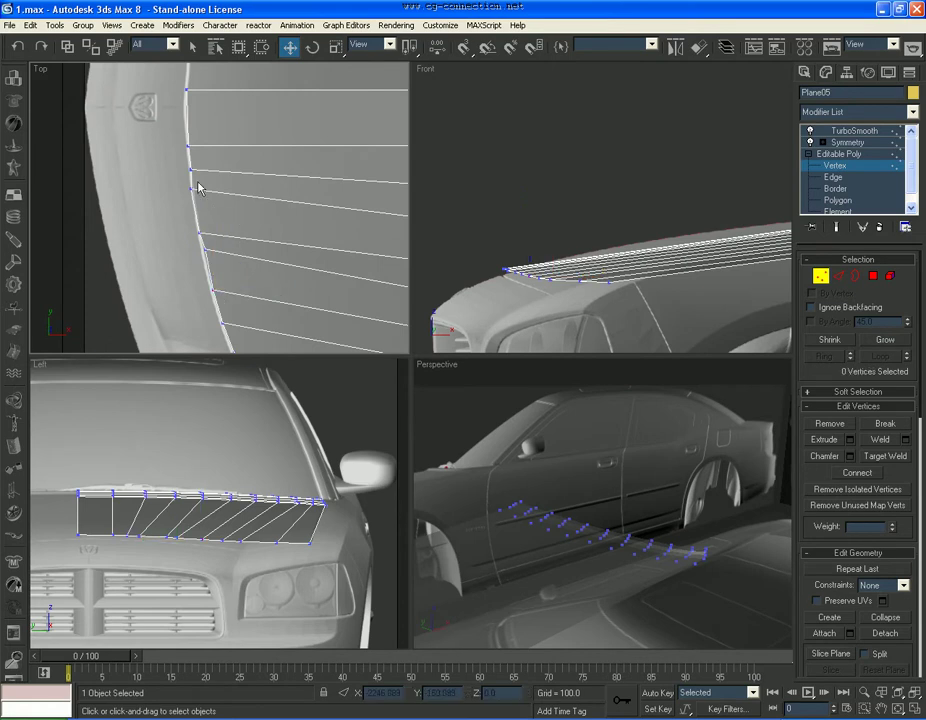
Adjust the front row's vertices near the centreline to follow the outline just behind the badge
middle_drag(198, 137, 201, 198)
click(192, 206)
click(215, 188)
click(191, 206)
drag(213, 187, 214, 179)
click(191, 151)
drag(213, 131, 213, 138)
Check the mirrored, smoothed hood's front edge against the top blueprint, then return to vertex editing
click(604, 221)
click(820, 276)
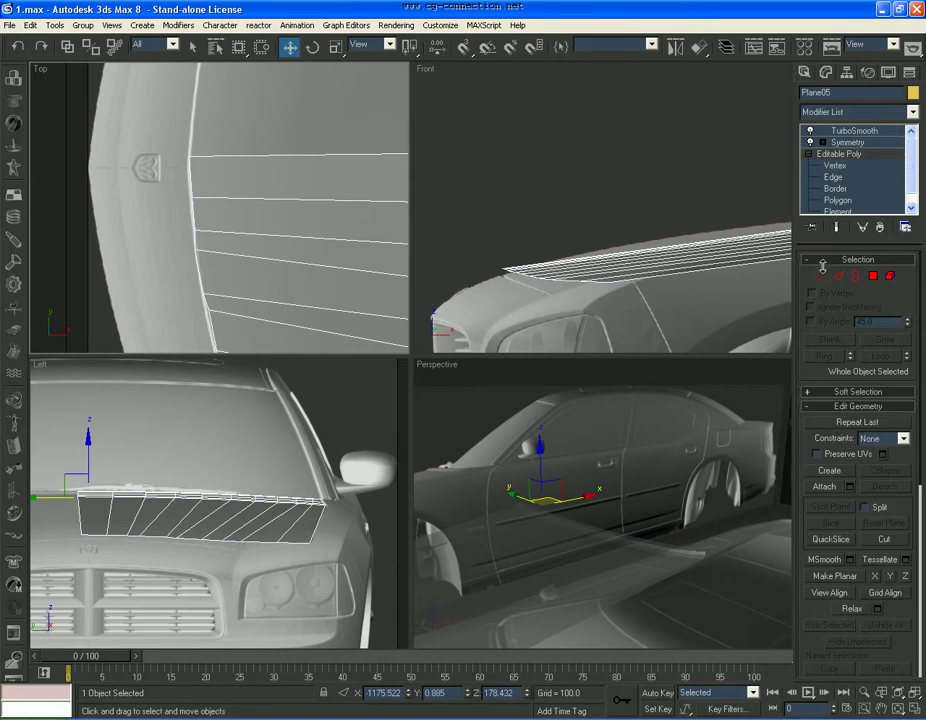
click(860, 133)
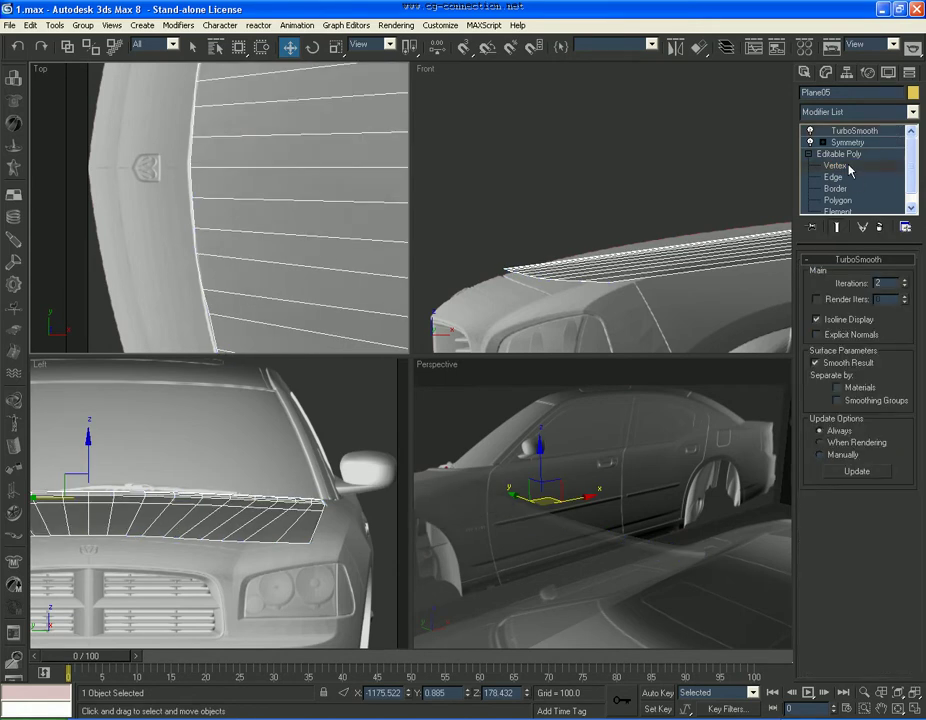
click(848, 167)
Even out the front row's middle vertices along the outline, placing the sixth from the outer corner at X about -2228.2, Y about -310
click(199, 246)
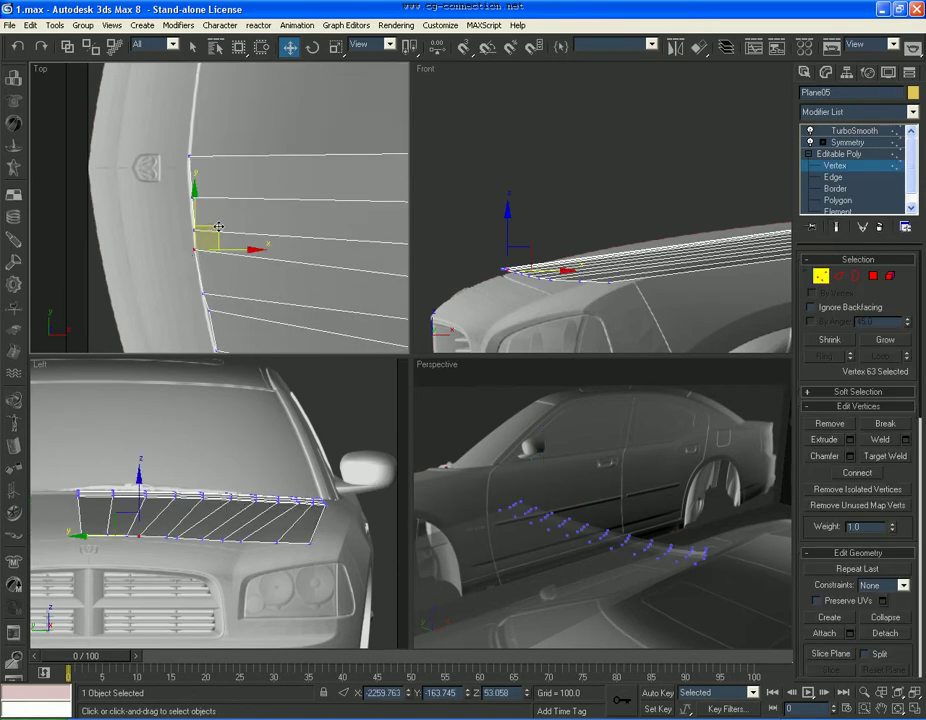
middle_drag(217, 280, 209, 208)
click(192, 212)
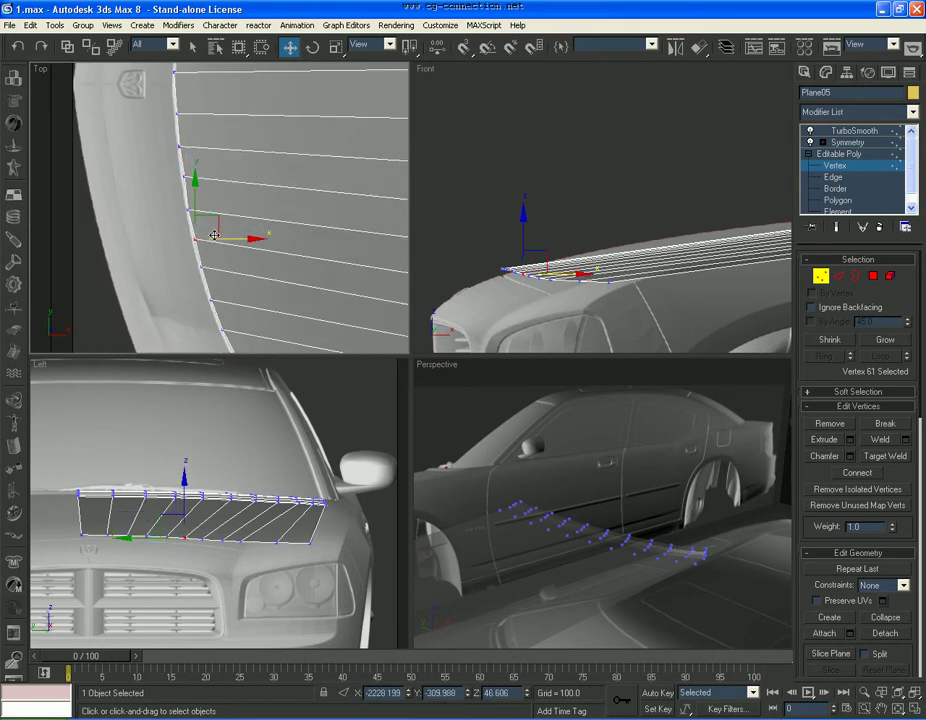
scroll(215, 205, up, 2)
click(183, 188)
click(235, 251)
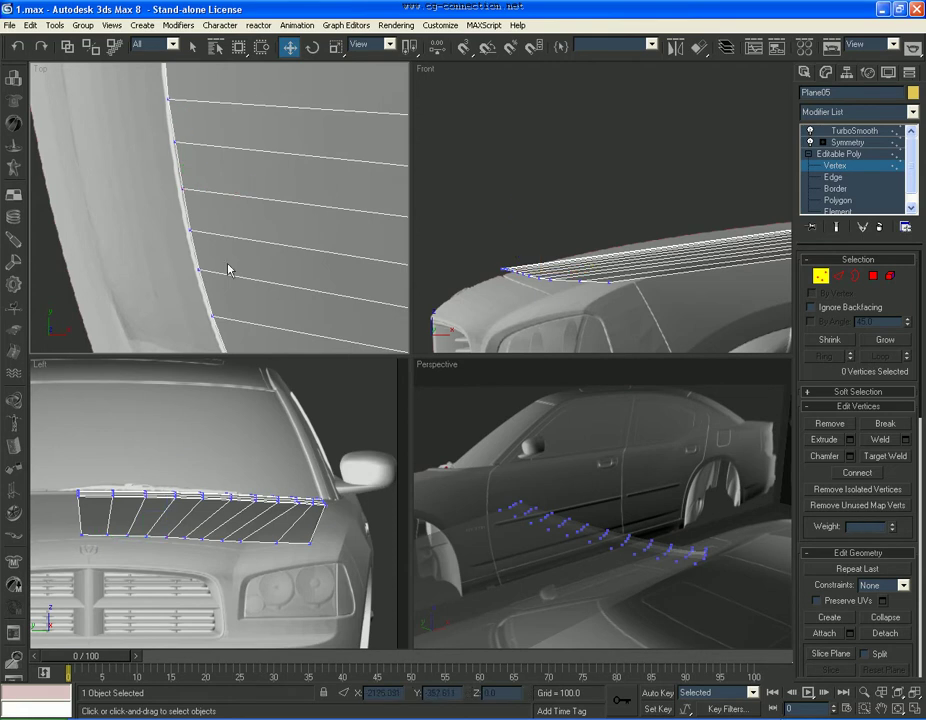
Nudge two neighbouring middle vertices of the front row about 1.1 along X and fine-tune the next one onto the outline
middle_drag(222, 241, 219, 227)
drag(219, 207, 170, 269)
drag(227, 231, 229, 231)
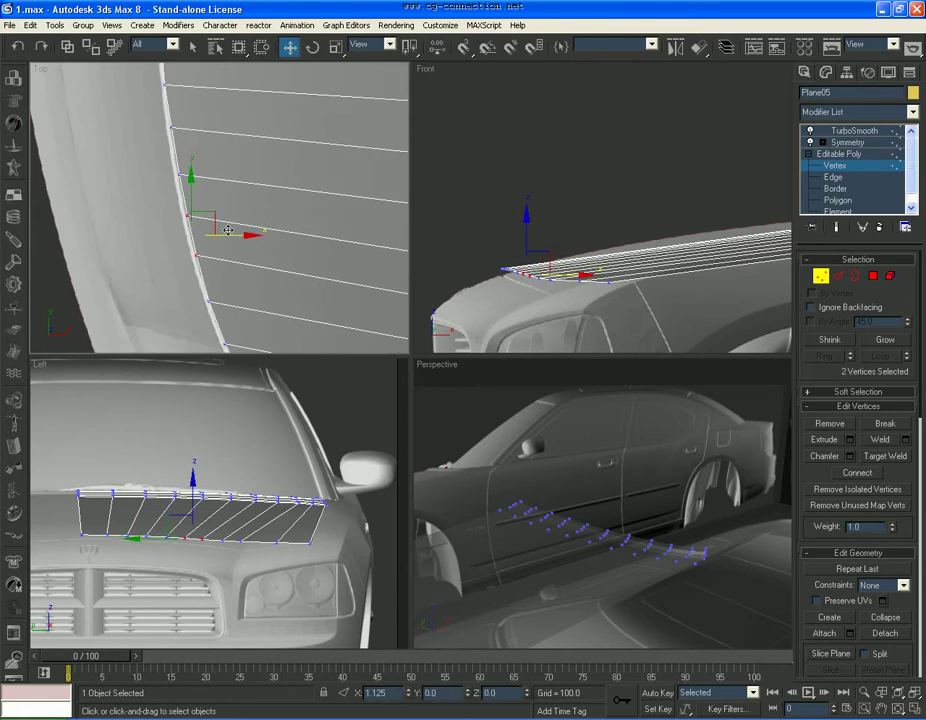
click(233, 262)
middle_drag(233, 262, 210, 245)
drag(175, 158, 220, 168)
click(225, 200)
Nudge the front row's third vertex from the centreline by about -1.9 along X onto the outline
middle_drag(198, 114, 198, 192)
drag(161, 192, 175, 260)
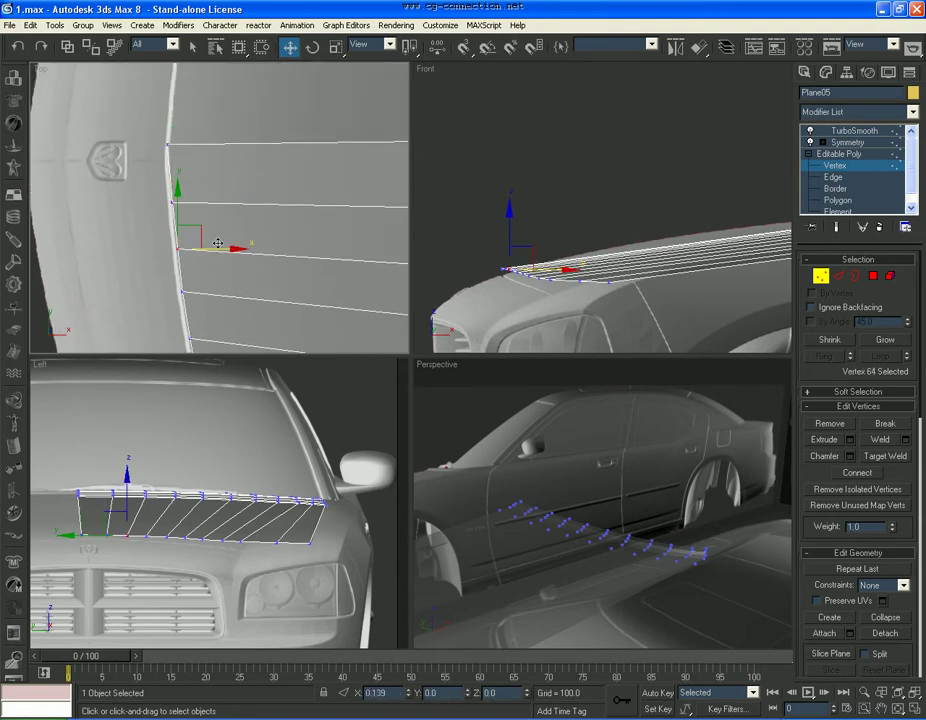
click(205, 244)
drag(206, 182, 167, 262)
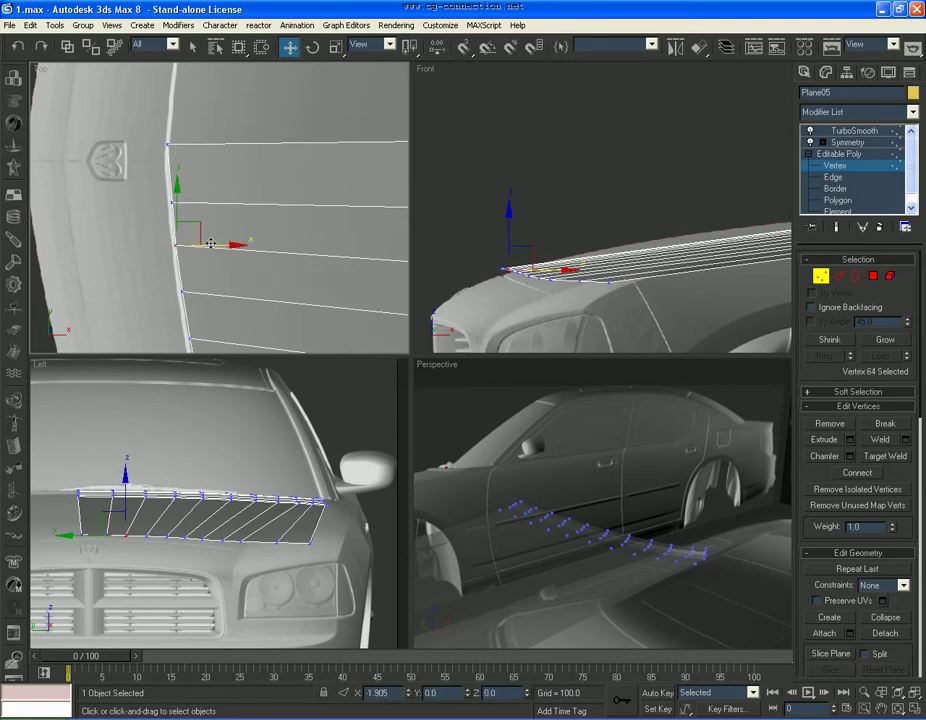
drag(211, 239, 210, 239)
drag(195, 188, 163, 215)
click(204, 200)
middle_drag(204, 200, 227, 202)
Lower three front-row vertices on the outer half to the hood edge: Z about 6.2, down about 21.6, and Z about 24.2
scroll(322, 504, up, 10)
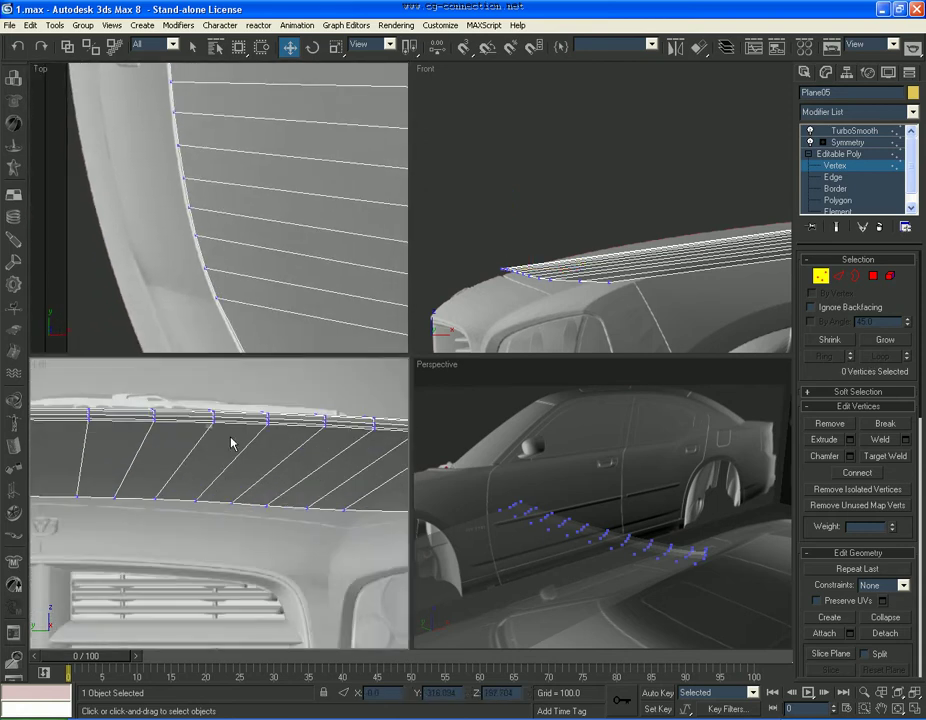
click(163, 522)
drag(163, 490, 172, 524)
middle_drag(172, 524, 274, 528)
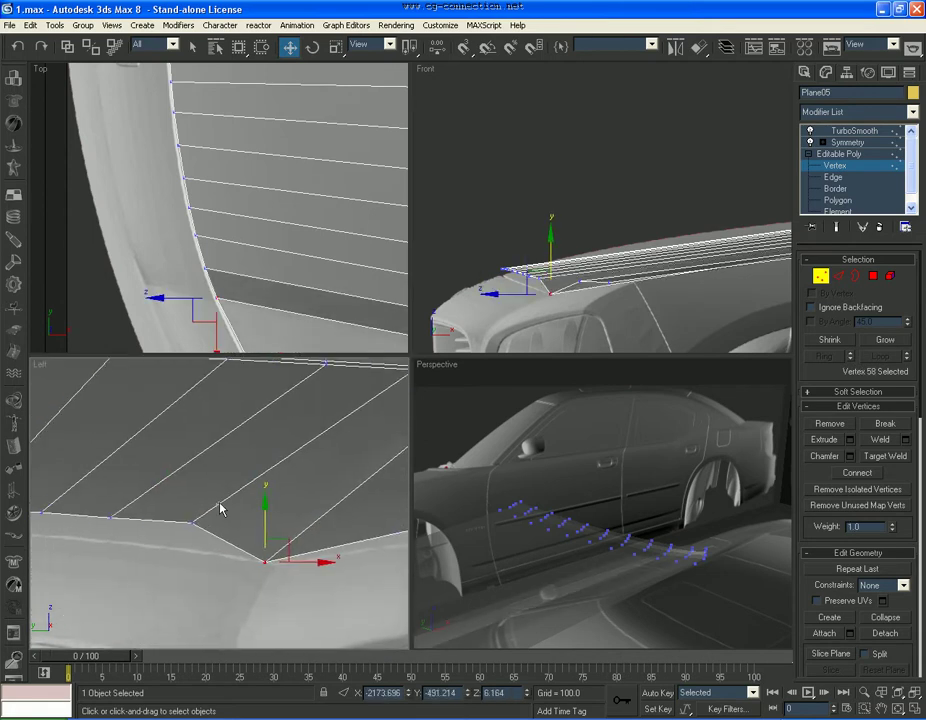
click(192, 522)
drag(192, 479, 192, 506)
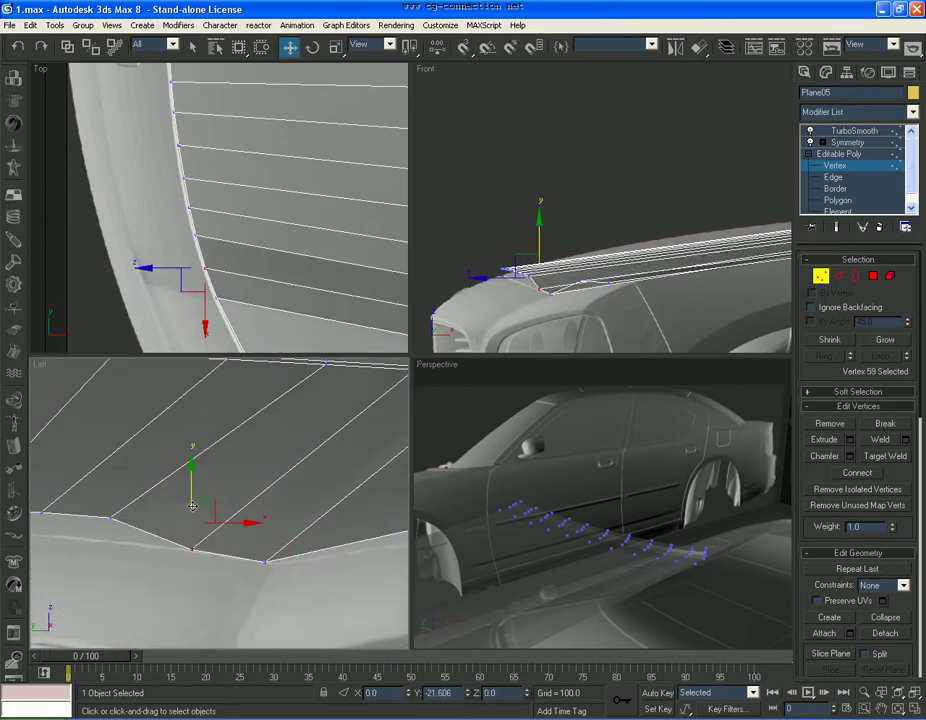
click(110, 516)
drag(108, 480, 111, 501)
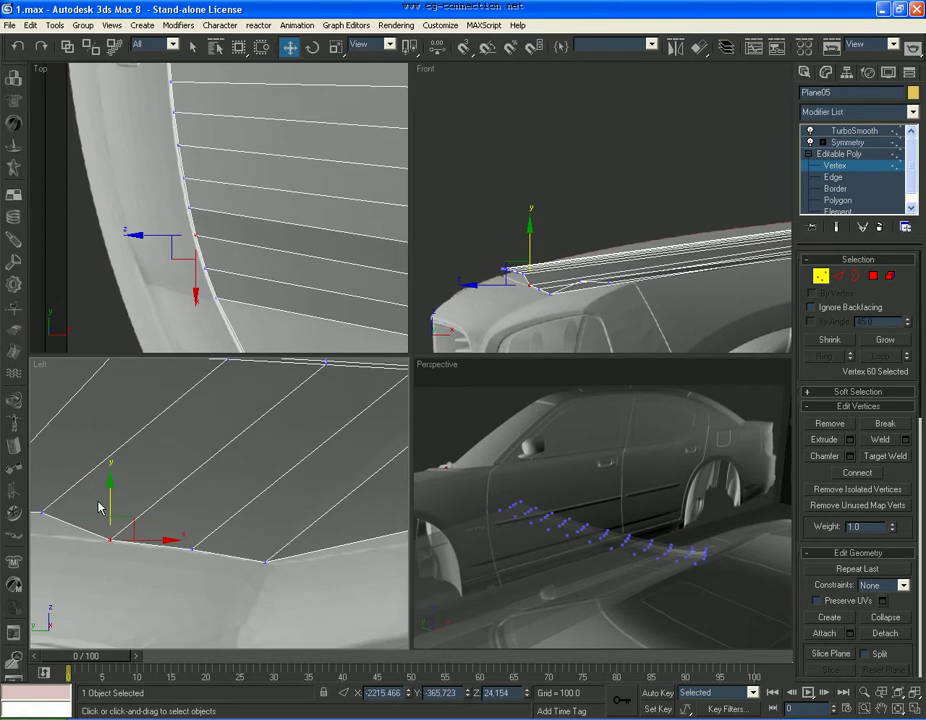
Lower the next three front-row vertices toward the centreline onto the hood edge, the first by about 16.9
middle_drag(101, 506, 261, 507)
click(202, 511)
drag(201, 470, 202, 492)
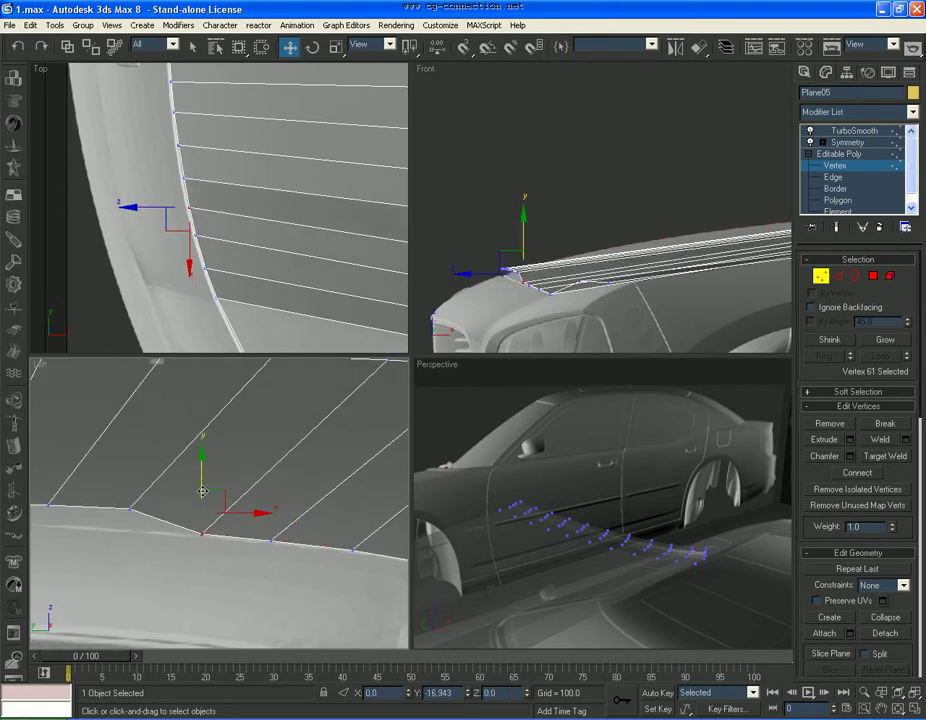
click(130, 510)
drag(130, 470, 130, 487)
middle_drag(101, 490, 254, 492)
click(201, 506)
drag(205, 471, 199, 485)
Lower the last three front-row vertices up to the centreline onto the hood edge, the first to Z about 40.8
middle_drag(135, 488, 285, 487)
click(270, 505)
drag(271, 464, 272, 481)
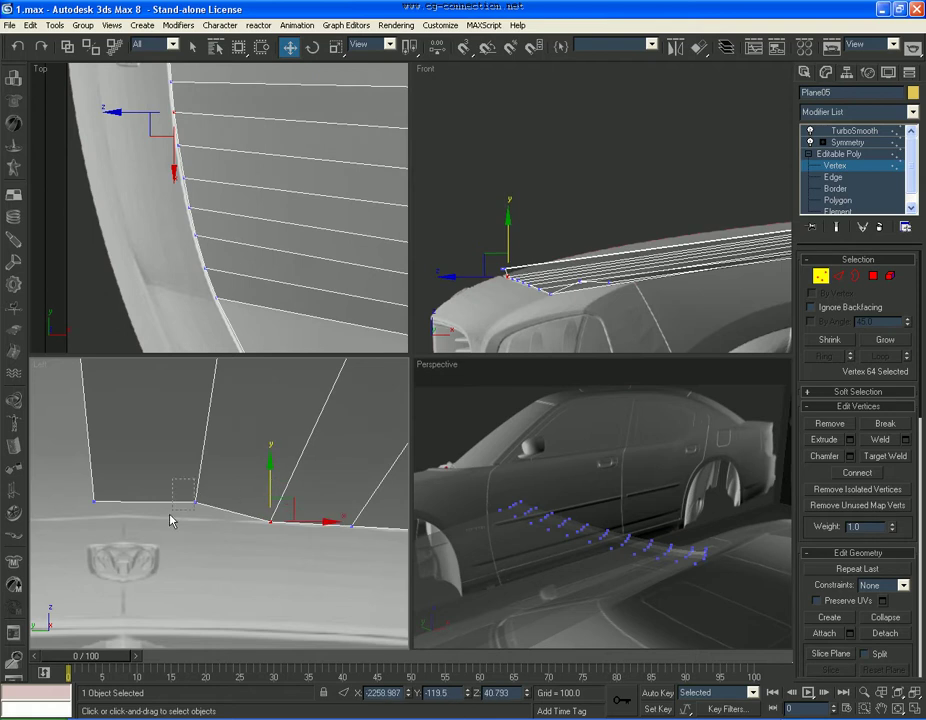
click(196, 500)
drag(195, 461, 201, 477)
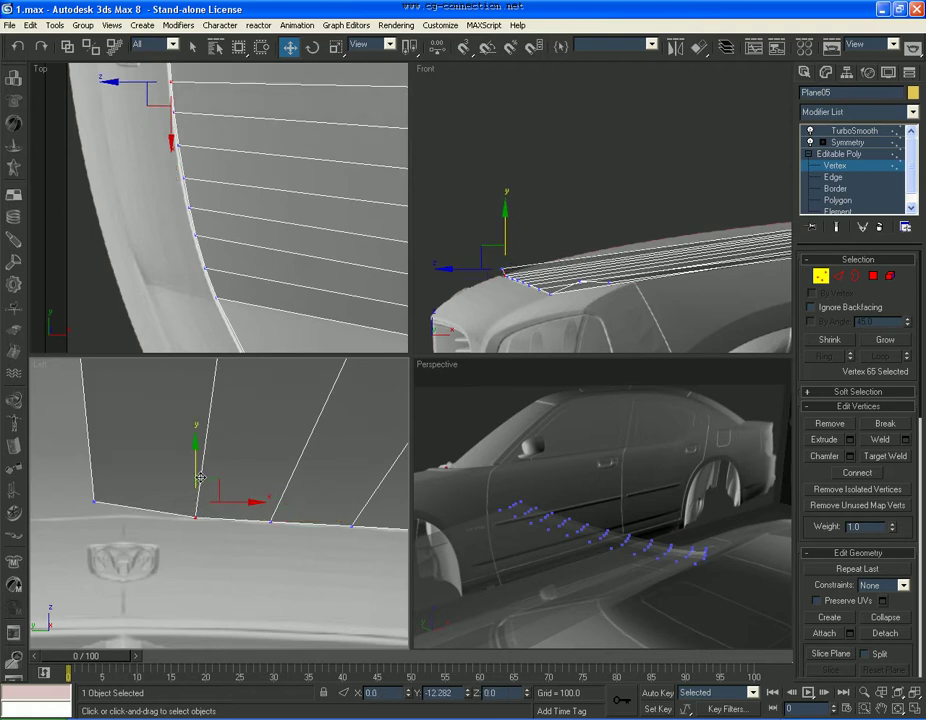
click(93, 500)
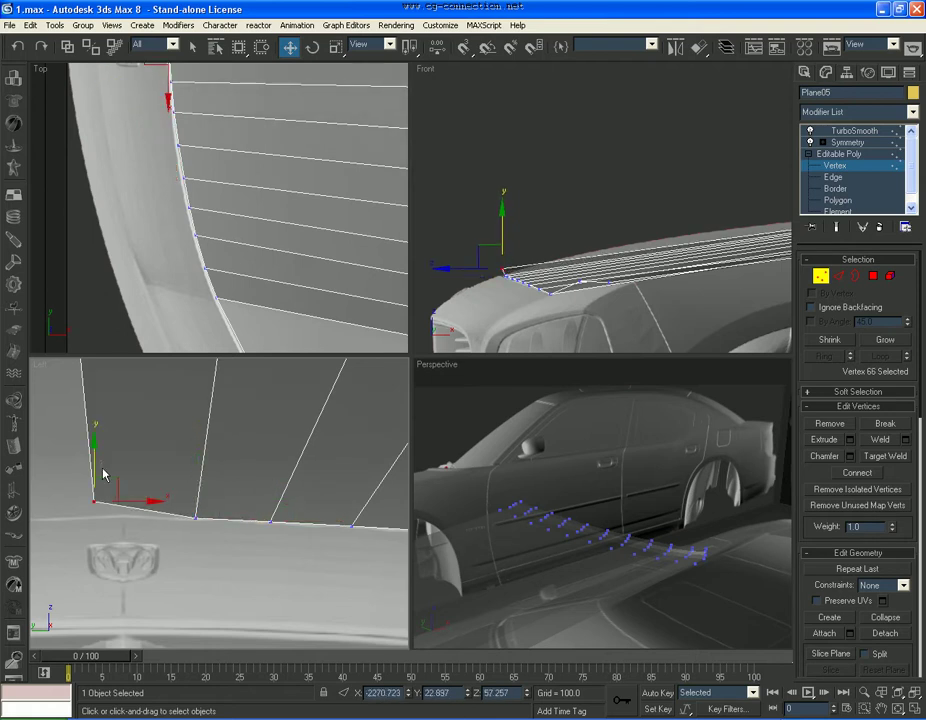
click(226, 497)
click(93, 513)
drag(95, 474, 95, 475)
click(176, 484)
Lower the vertex beside the front row's outer corner by about 8.2 and raise the corner vertex by about 2.4
scroll(205, 487, down, 5)
middle_drag(348, 500, 214, 490)
scroll(214, 490, up, 3)
middle_drag(390, 492, 217, 518)
scroll(217, 517, up, 2)
click(216, 510)
drag(214, 464, 214, 473)
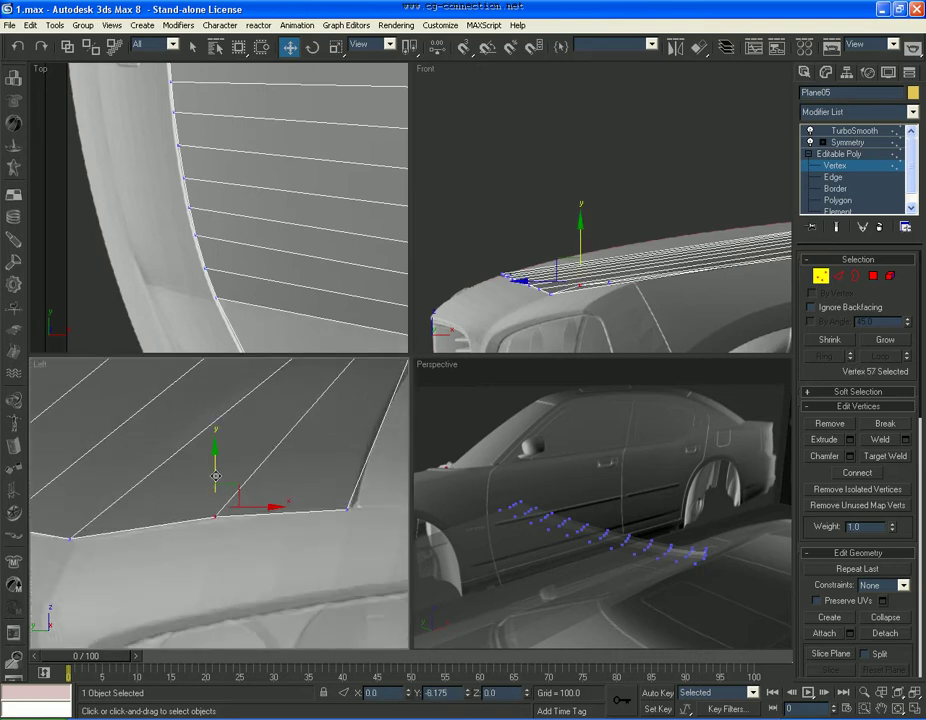
click(346, 508)
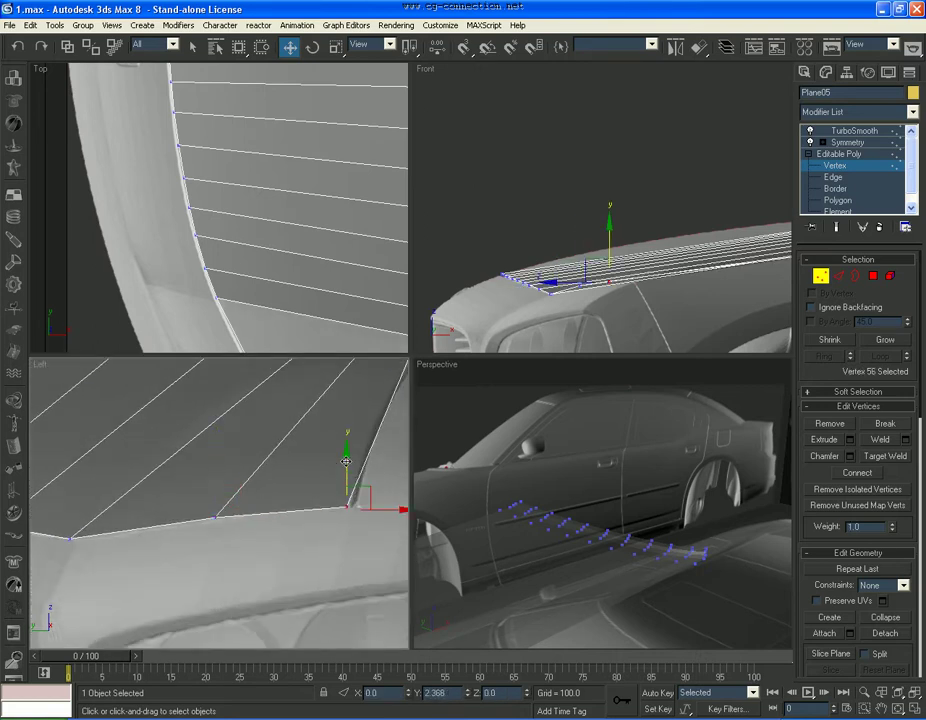
click(314, 480)
Examine the mirrored, smoothed hood surface in perspective
scroll(314, 480, down, 4)
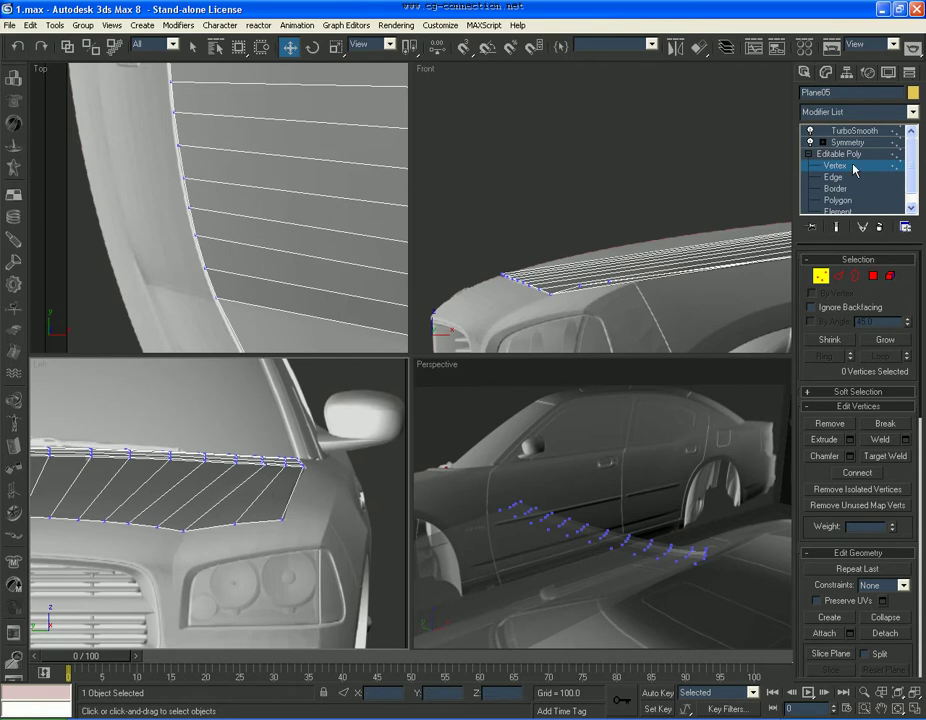
click(853, 168)
click(868, 133)
alt+middle_drag(709, 410, 701, 490)
scroll(701, 490, down, 2)
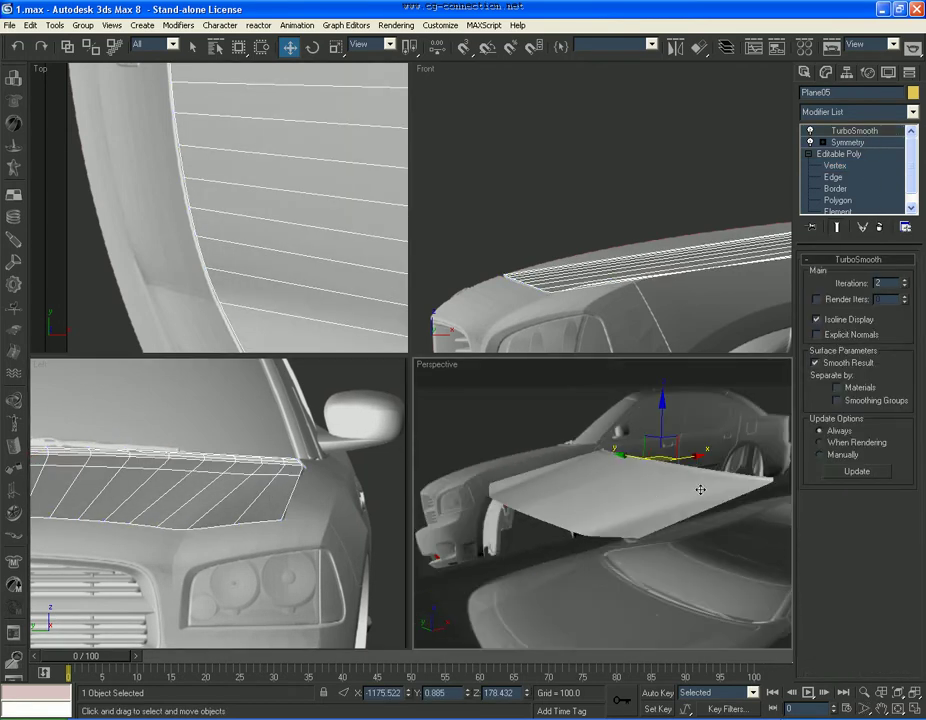
scroll(648, 507, up, 3)
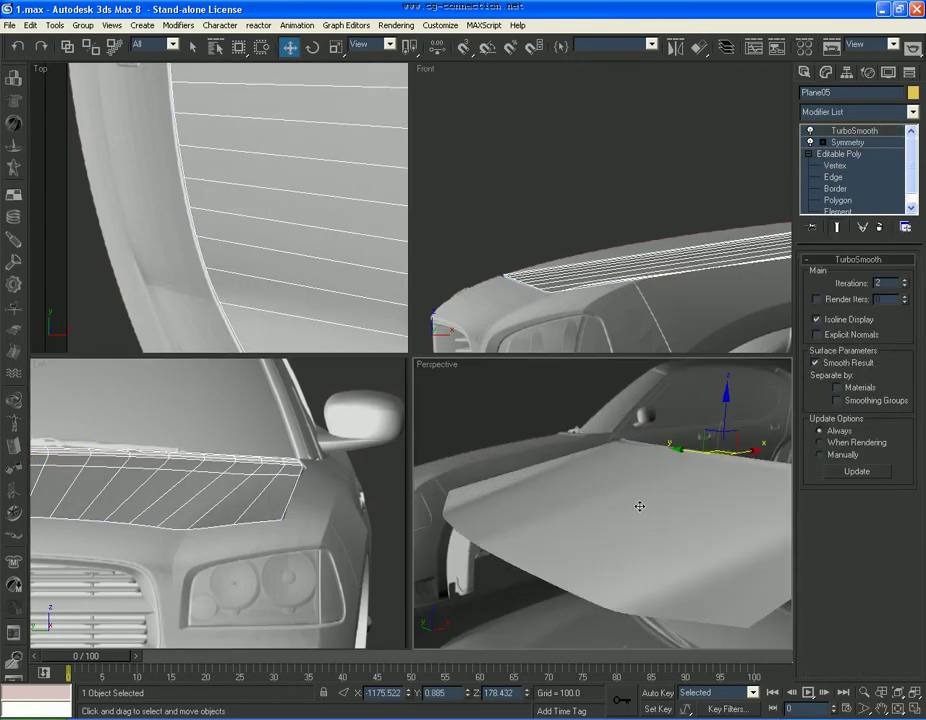
Straighten the hood's centreline column of vertices, from the rear strip to the nose, into one plane with View Align
alt+middle_drag(640, 506, 558, 506)
middle_drag(229, 516, 246, 517)
middle_drag(50, 516, 240, 515)
scroll(254, 516, up, 2)
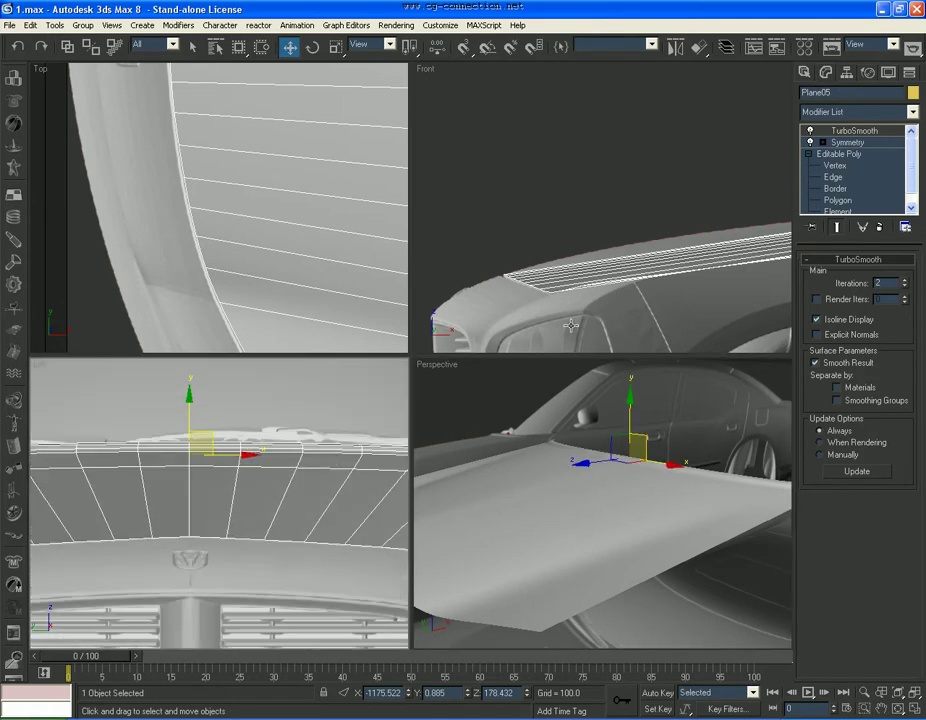
click(830, 168)
drag(196, 536, 196, 536)
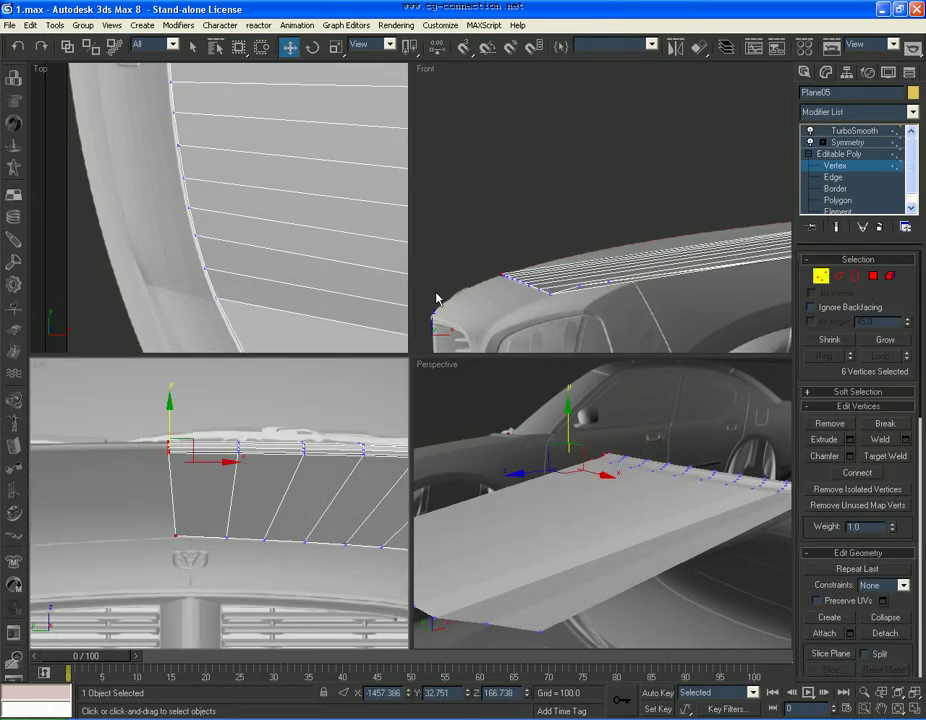
scroll(911, 468, down, 3)
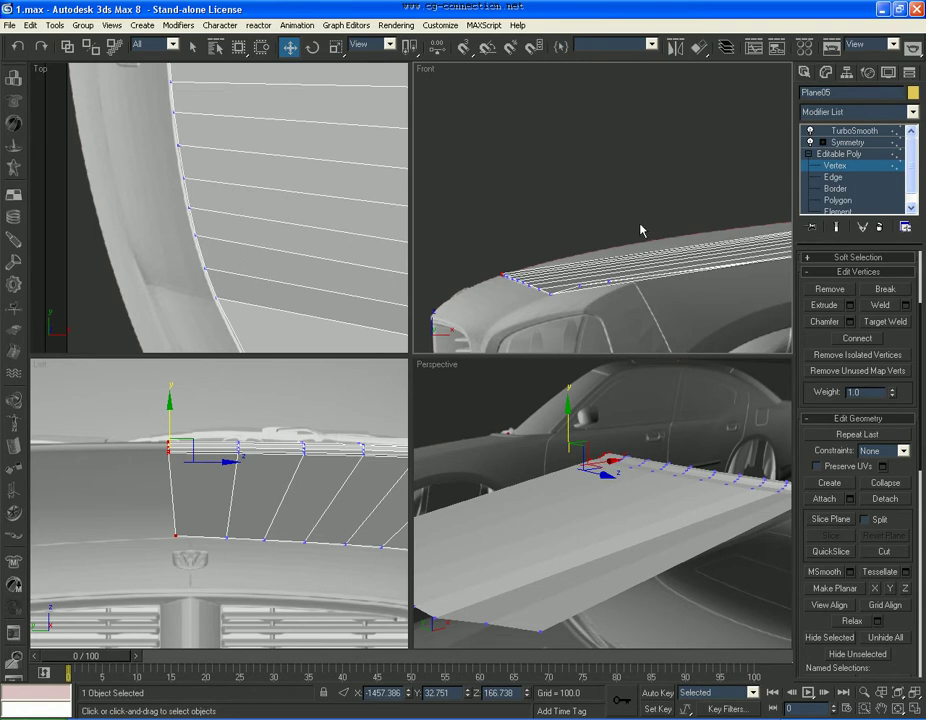
drag(137, 412, 185, 578)
middle_drag(573, 208, 503, 226)
scroll(611, 225, down, 3)
middle_drag(690, 234, 632, 232)
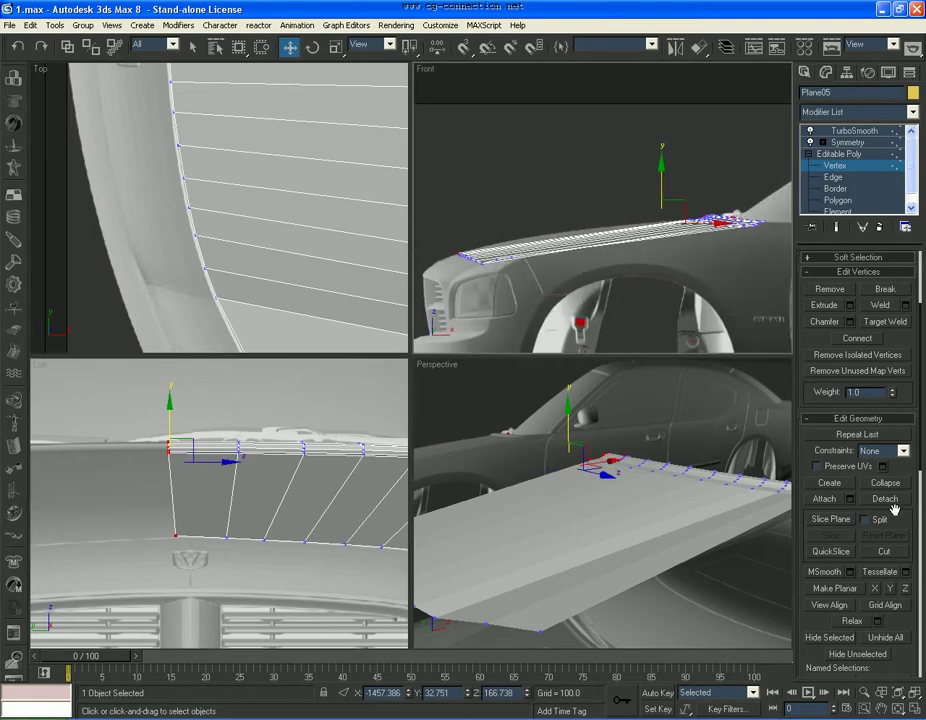
drag(896, 515, 889, 411)
click(825, 502)
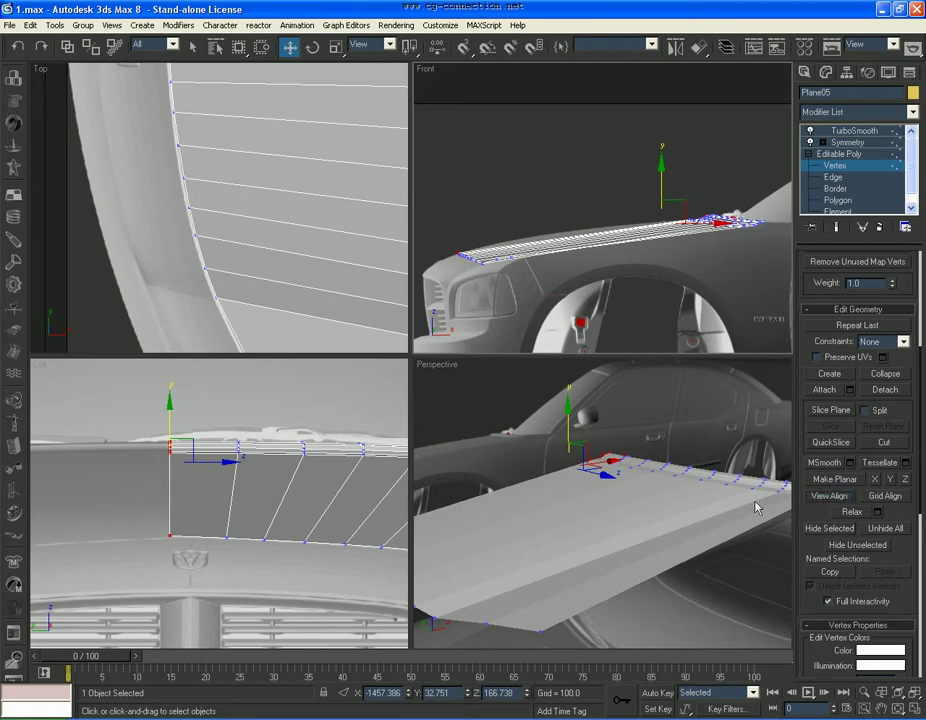
Slide the aligned centreline vertices to Y about 1.6 so the mirrored halves meet, and leave the end-result display off
scroll(172, 476, up, 3)
click(837, 232)
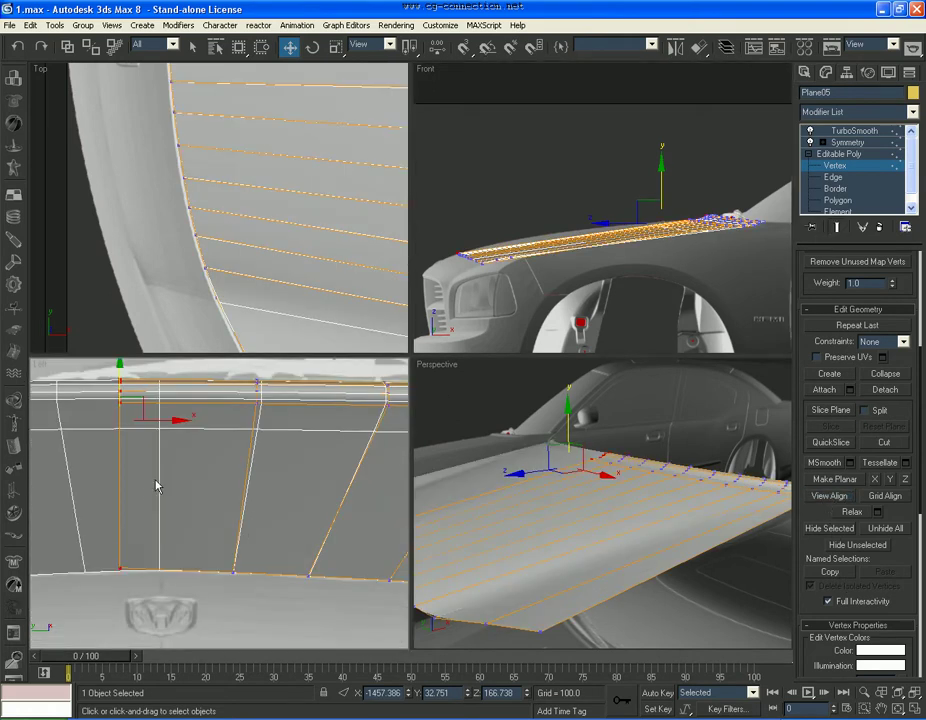
mouse_move(165, 419)
mouse_down()
mouse_move(205, 421)
mouse_move(160, 420)
mouse_up()
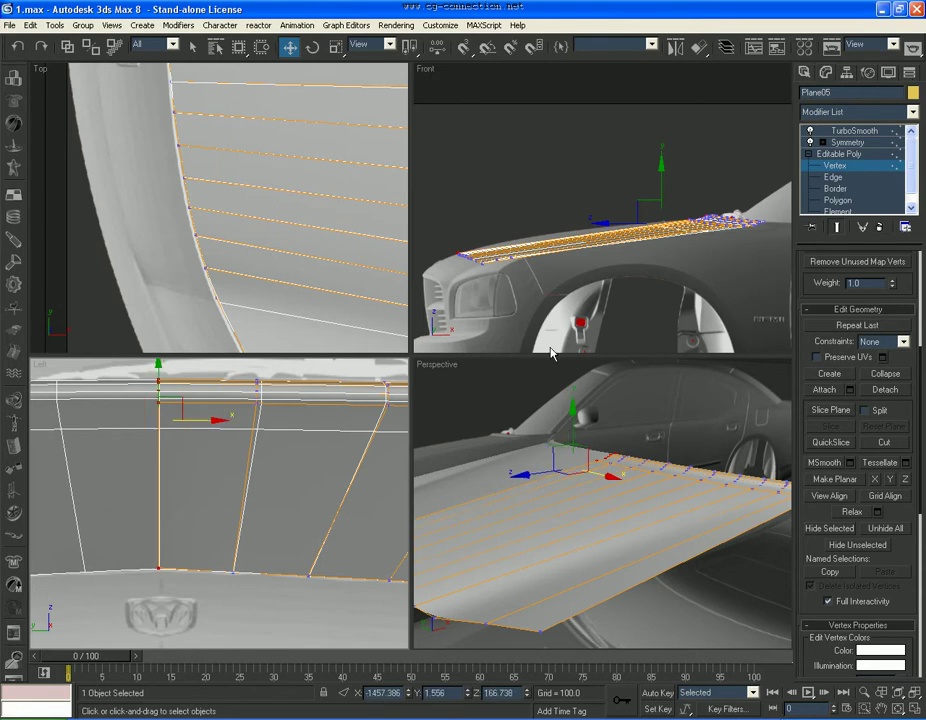
click(838, 229)
click(838, 229)
click(838, 229)
click(838, 229)
click(838, 229)
click(838, 229)
click(838, 229)
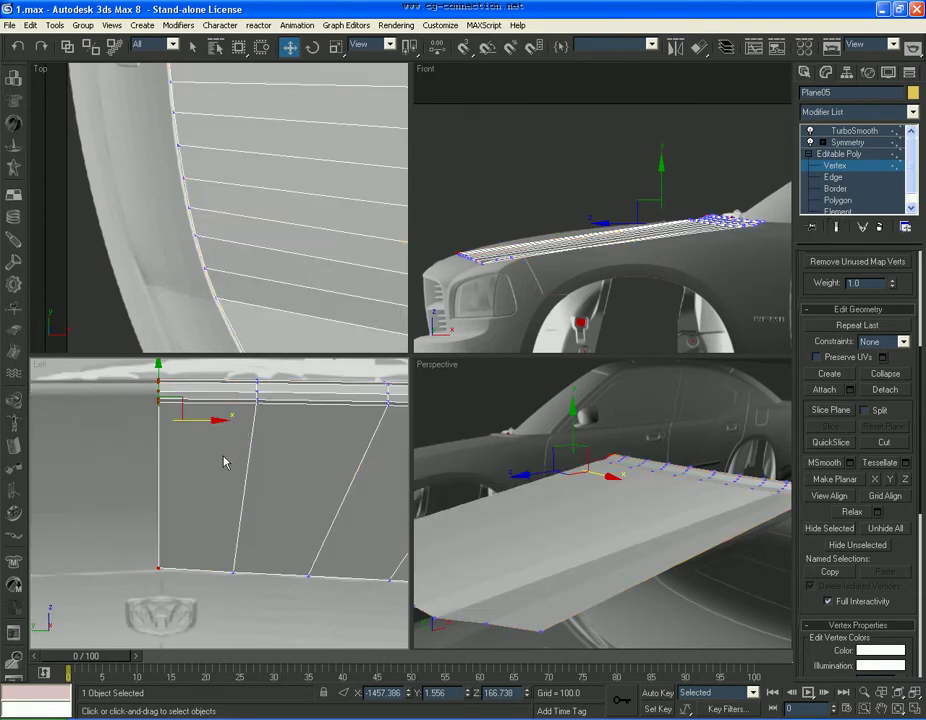
Nudge the front centreline vertex slightly rearward along X onto the hood edge in the top view
click(158, 568)
middle_drag(185, 178, 205, 254)
drag(215, 233, 222, 233)
click(316, 258)
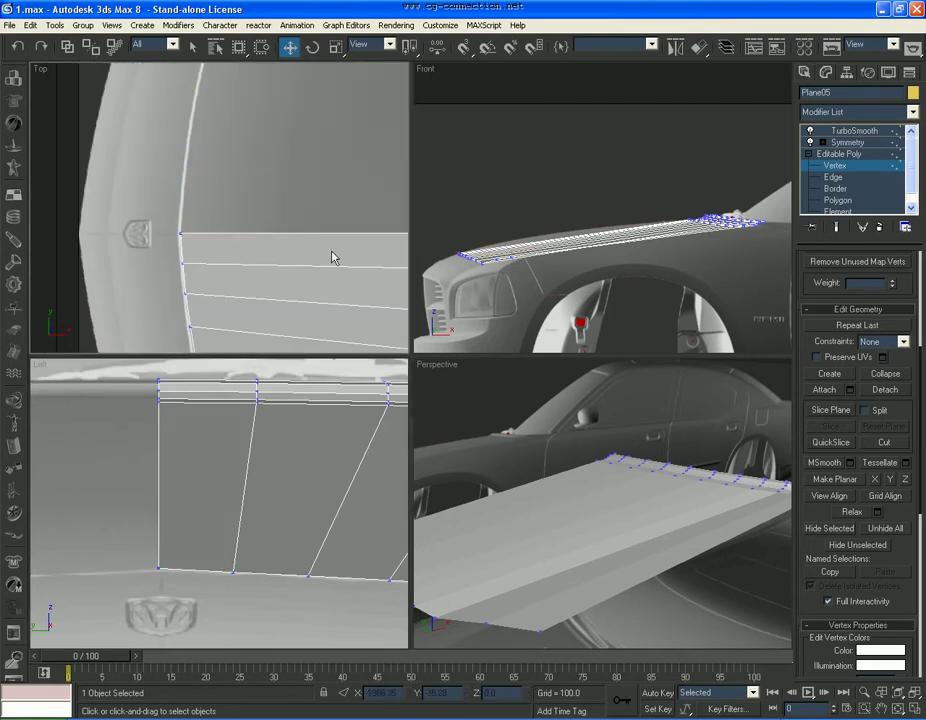
Shift the two front-row vertices on the centreline side of the lowest point slightly outward and down along the hood edge
scroll(198, 242, up, 2)
scroll(227, 284, up, 1)
scroll(227, 281, down, 2)
scroll(200, 267, up, 2)
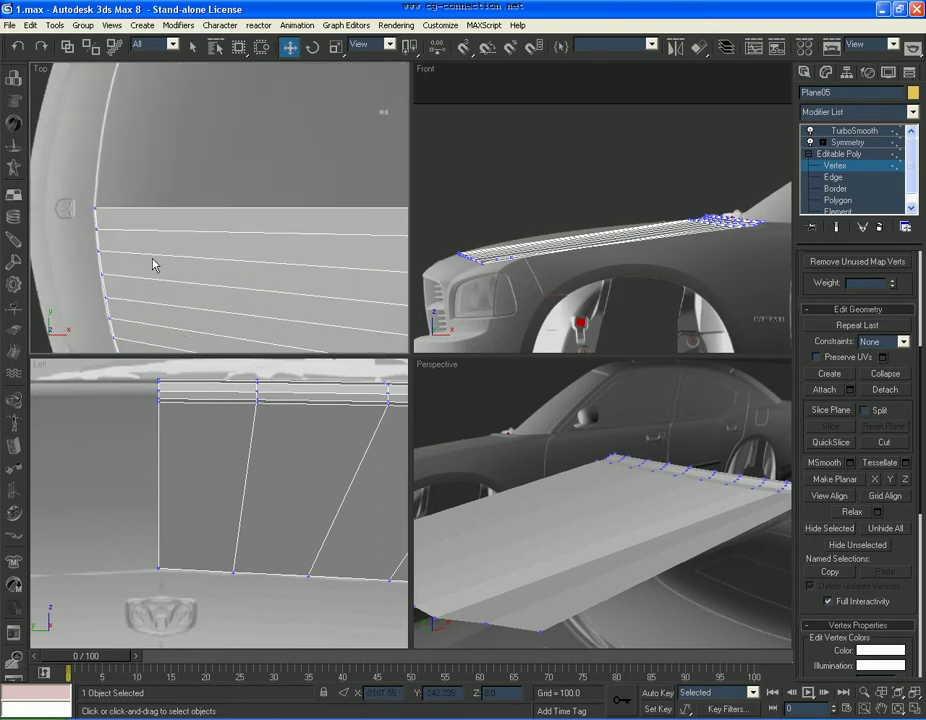
scroll(200, 515, up, 4)
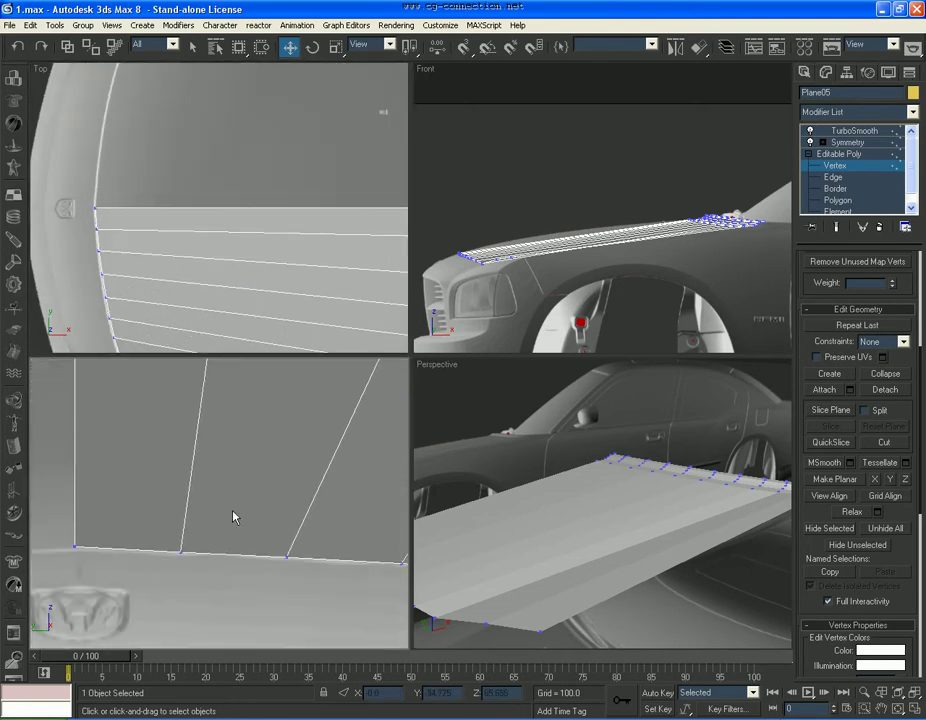
click(179, 540)
scroll(186, 530, down, 3)
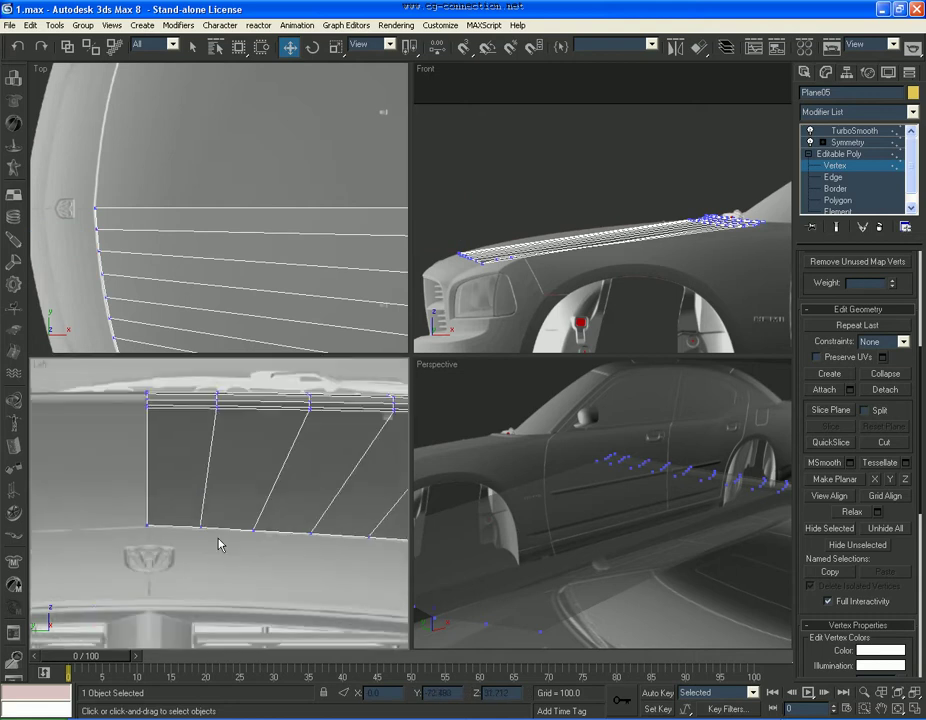
middle_drag(254, 541, 206, 530)
click(200, 520)
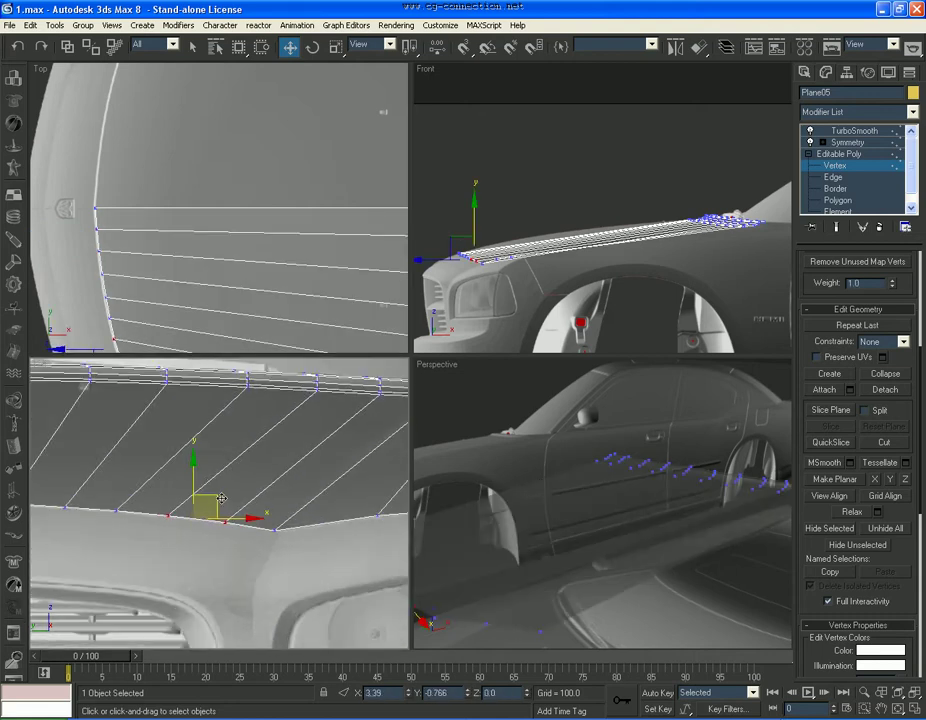
drag(224, 498, 224, 499)
click(223, 378)
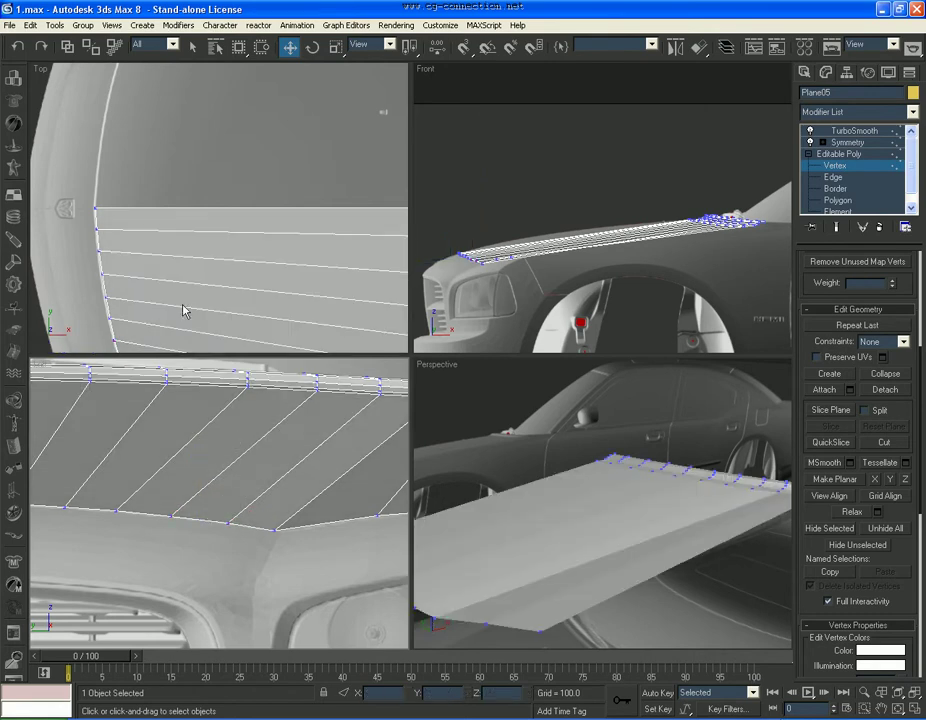
Reselect the same two front-row vertices and move them about 2.4 rearward along X onto the hood edge
scroll(182, 192, up, 3)
middle_drag(182, 192, 199, 235)
scroll(207, 237, up, 3)
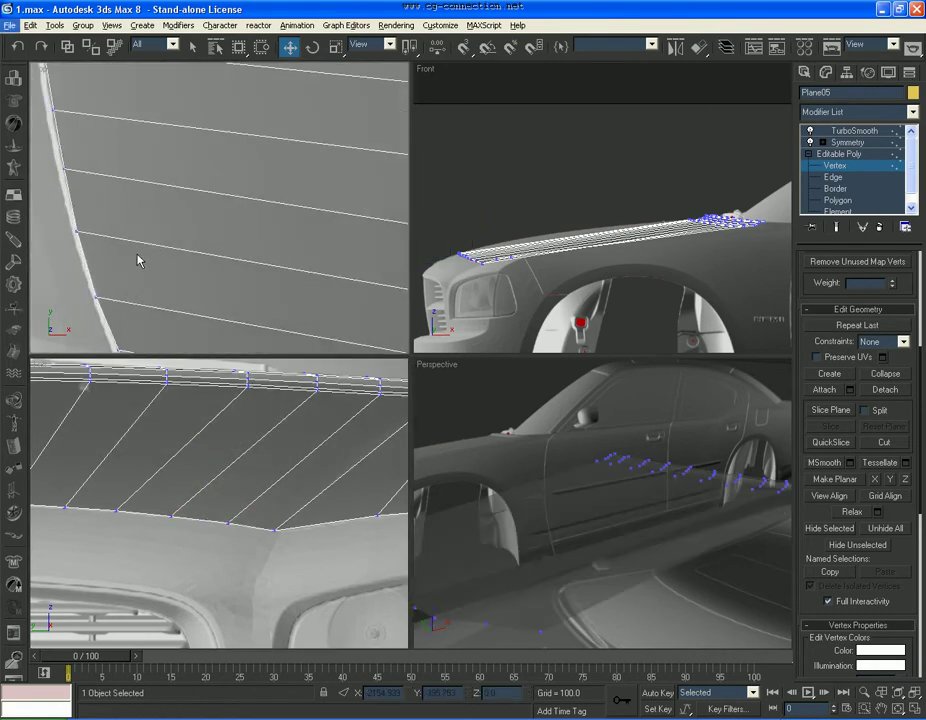
key(ctrl+z)
middle_drag(138, 261, 143, 255)
drag(140, 261, 143, 259)
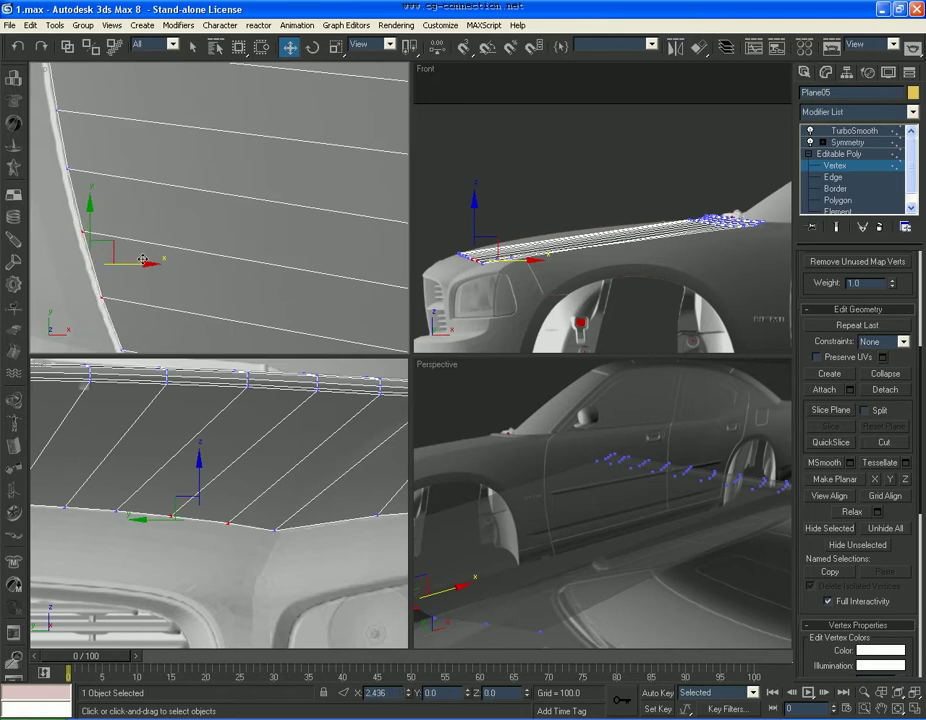
click(232, 274)
scroll(236, 275, down, 5)
middle_drag(258, 276, 165, 276)
scroll(624, 269, down, 5)
scroll(606, 266, up, 7)
middle_drag(604, 265, 681, 263)
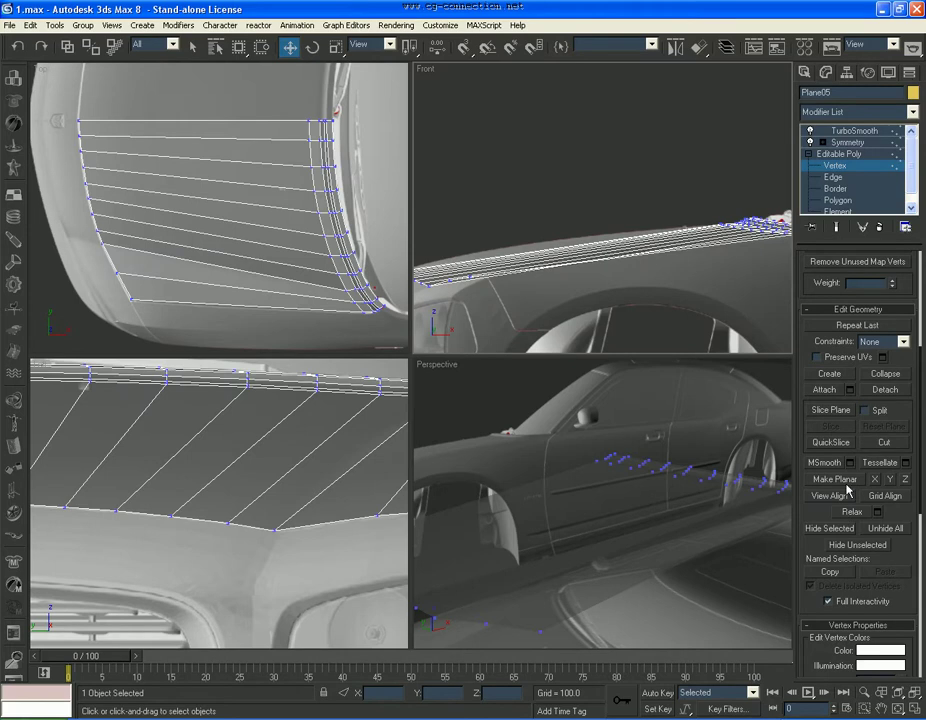
click(841, 447)
middle_drag(585, 266, 654, 268)
click(659, 266)
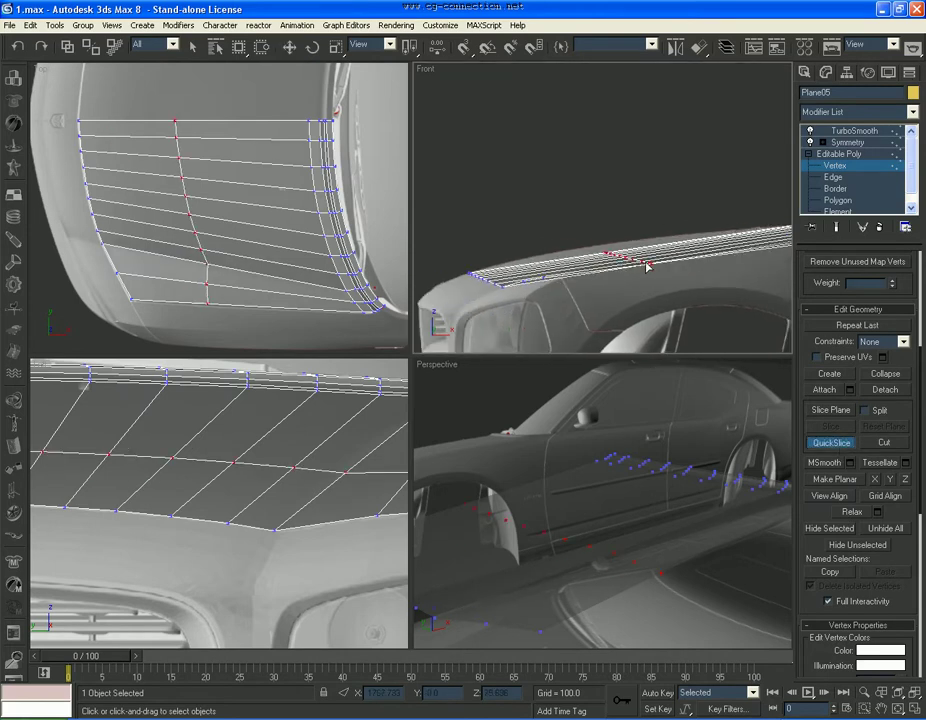
click(176, 309)
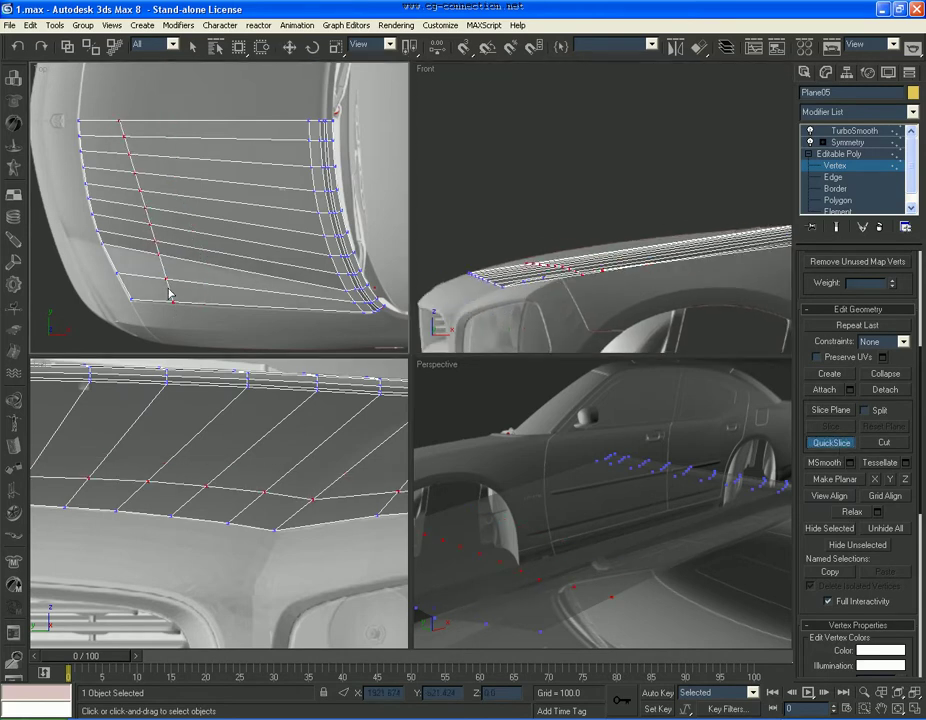
right_click(152, 206)
click(140, 121)
right_click(171, 302)
Select the full row of edges along the hood's front border
click(831, 176)
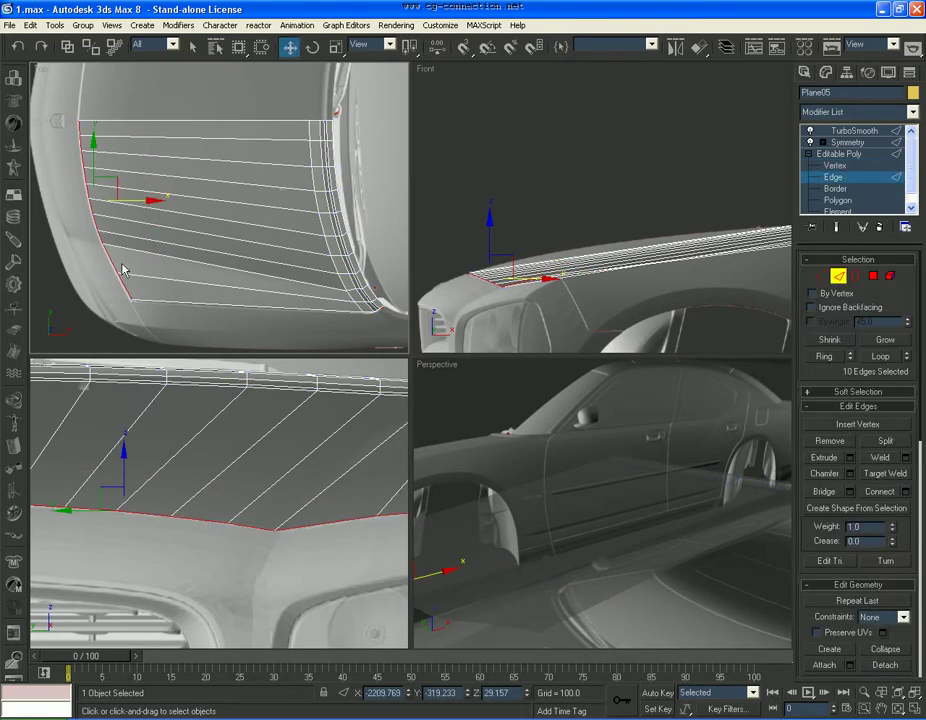
click(113, 260)
click(880, 355)
Chamfer the selected front edges, testing amounts of 50, 200 and 100 before applying 150
click(850, 474)
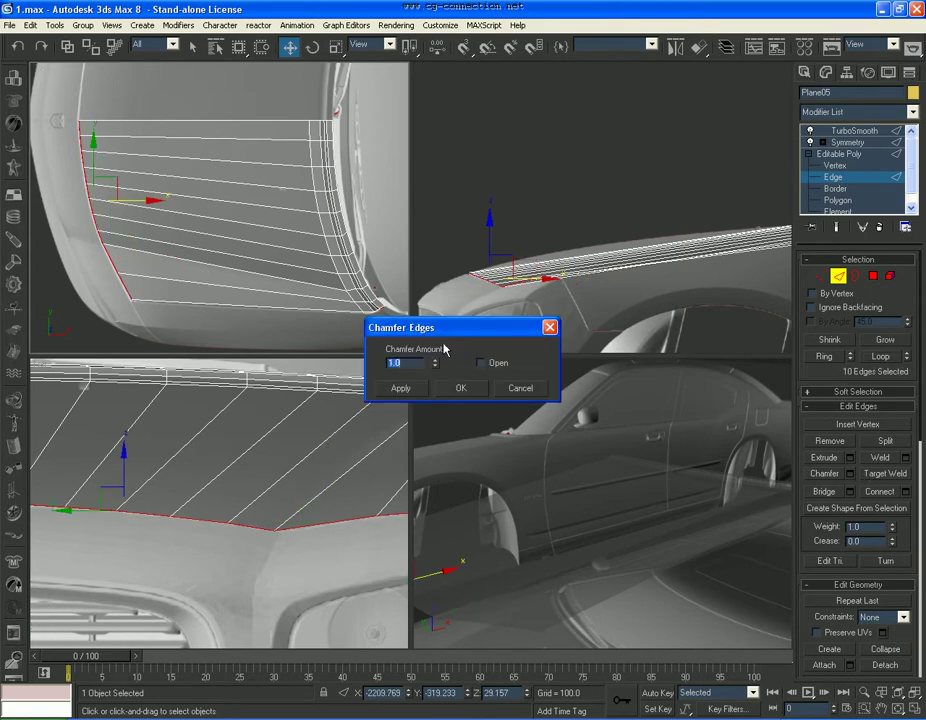
middle_click(442, 304)
drag(433, 365, 297, 223)
double_click(411, 358)
text(50)
key(Return)
text(200)
key(Return)
text(100)
key(Return)
text(200)
key(Return)
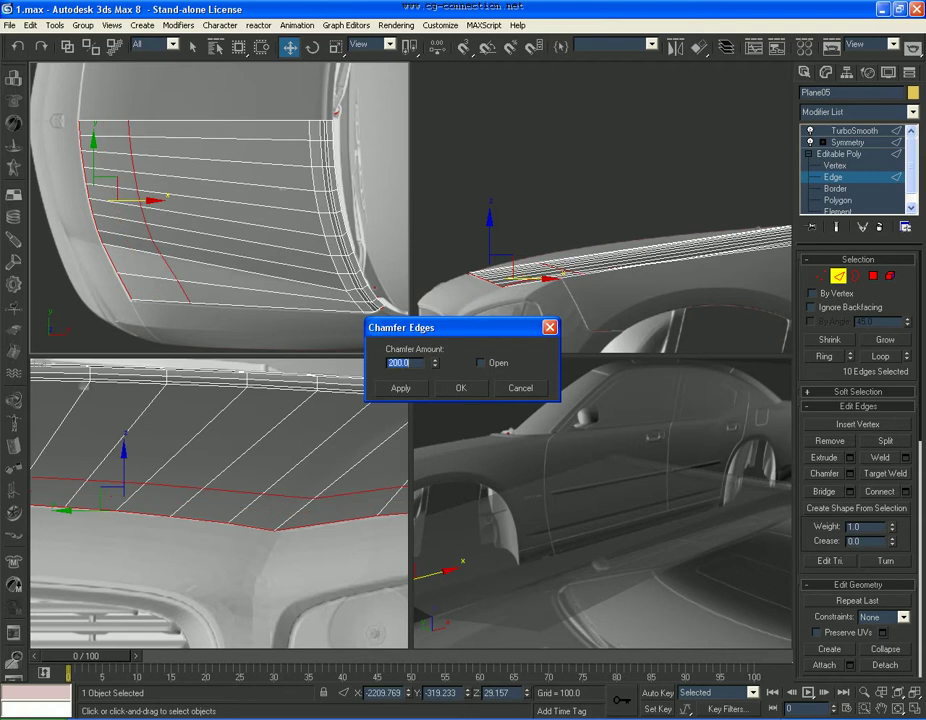
text(150)
key(Return)
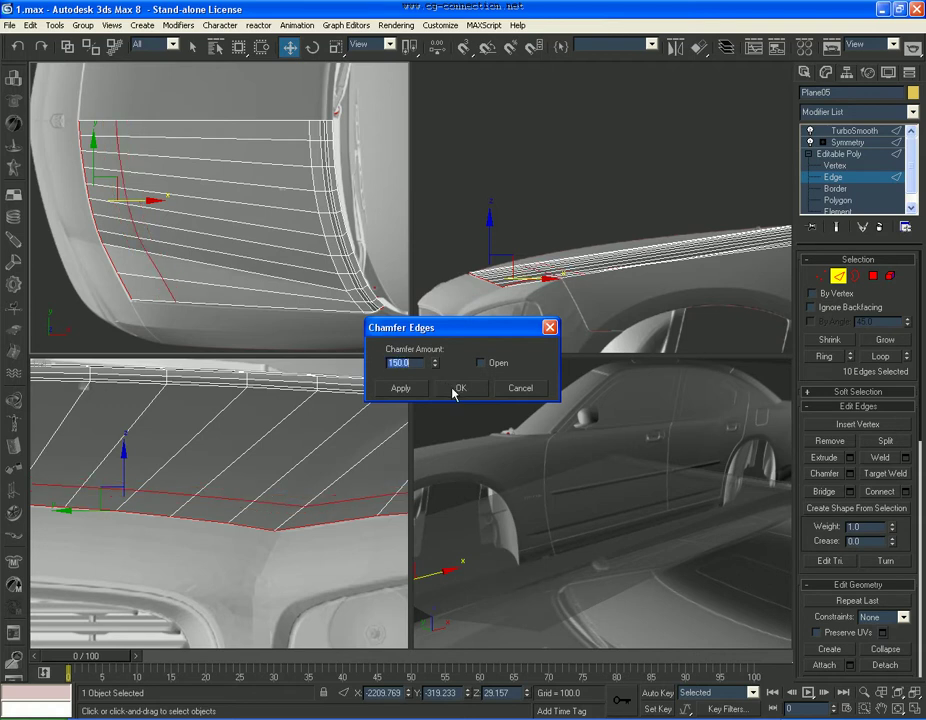
click(461, 388)
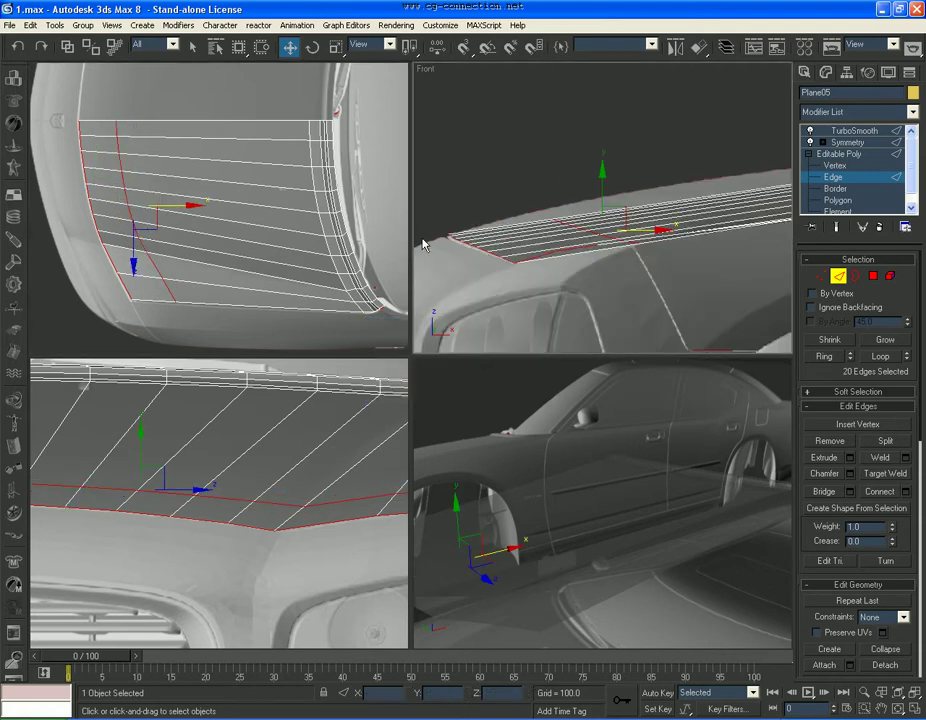
Select the new edge row behind the nose and raise it toward the hood's side profile
click(140, 244)
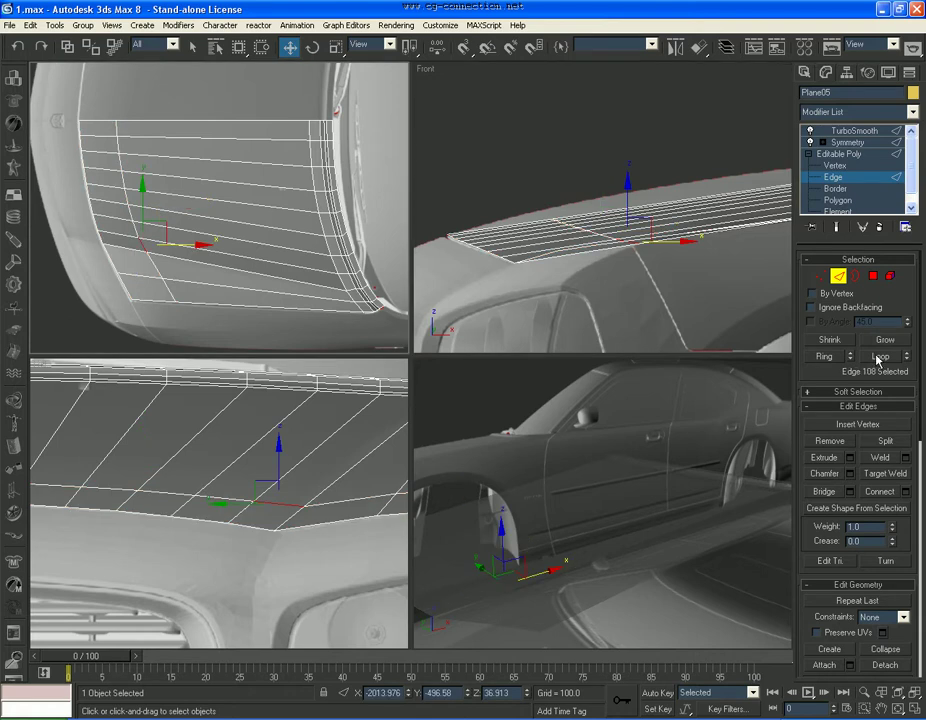
click(876, 357)
drag(597, 223, 601, 181)
alt+middle_drag(370, 391, 356, 466)
click(280, 580)
scroll(281, 472, down, 2)
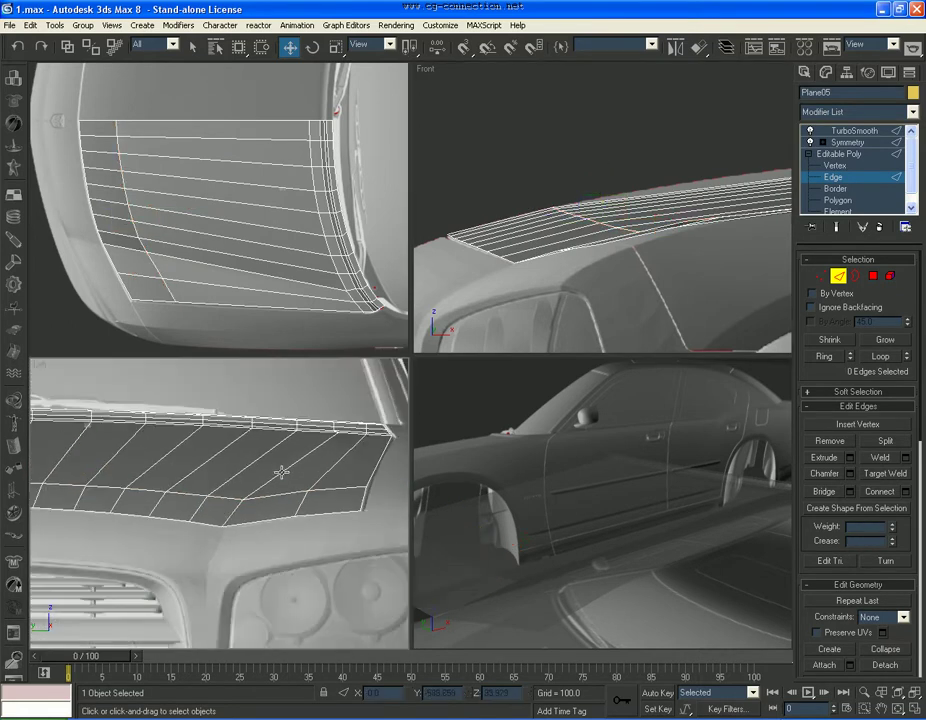
Undo the raising of the new edge row and the chamfer that created it
key(ctrl+z)
key(ctrl+z)
key(ctrl+z)
key(ctrl+z)
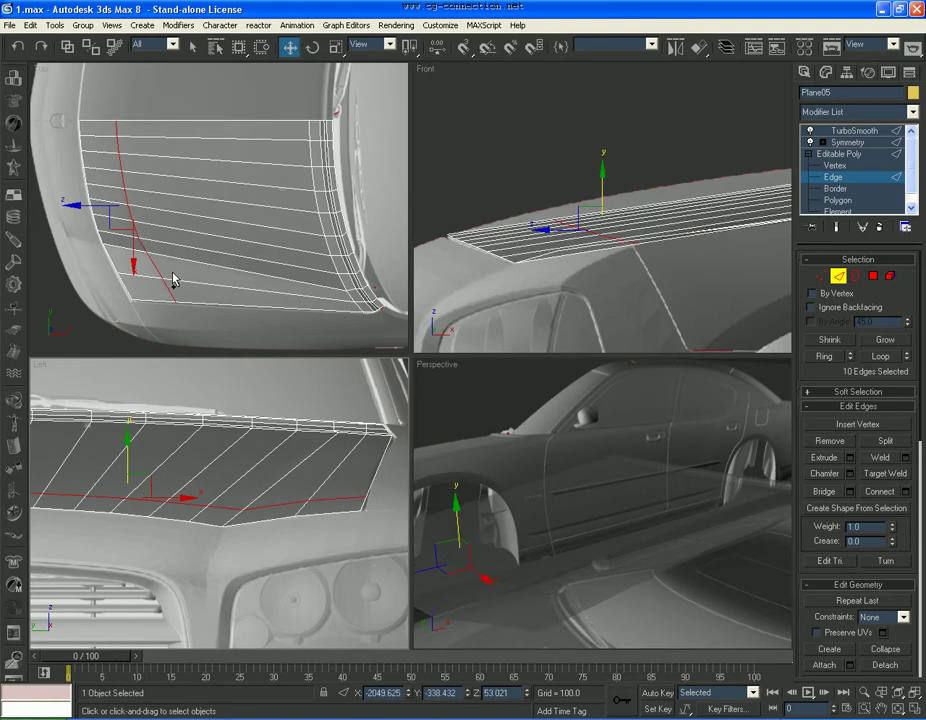
key(ctrl+z)
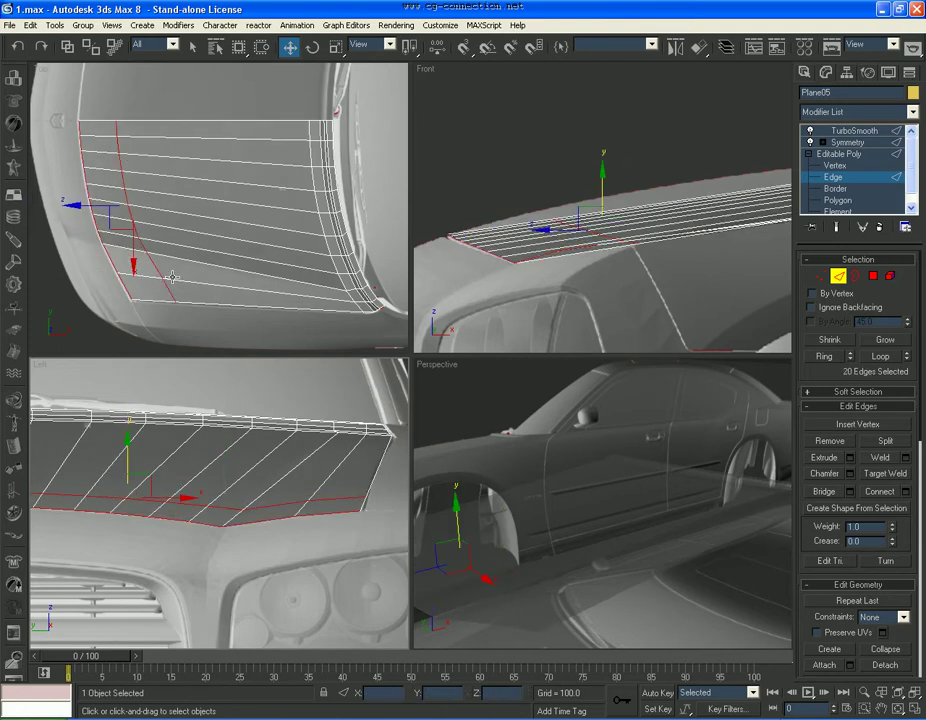
Chamfer the front edges again, testing an amount of 500 and applying 400
click(849, 474)
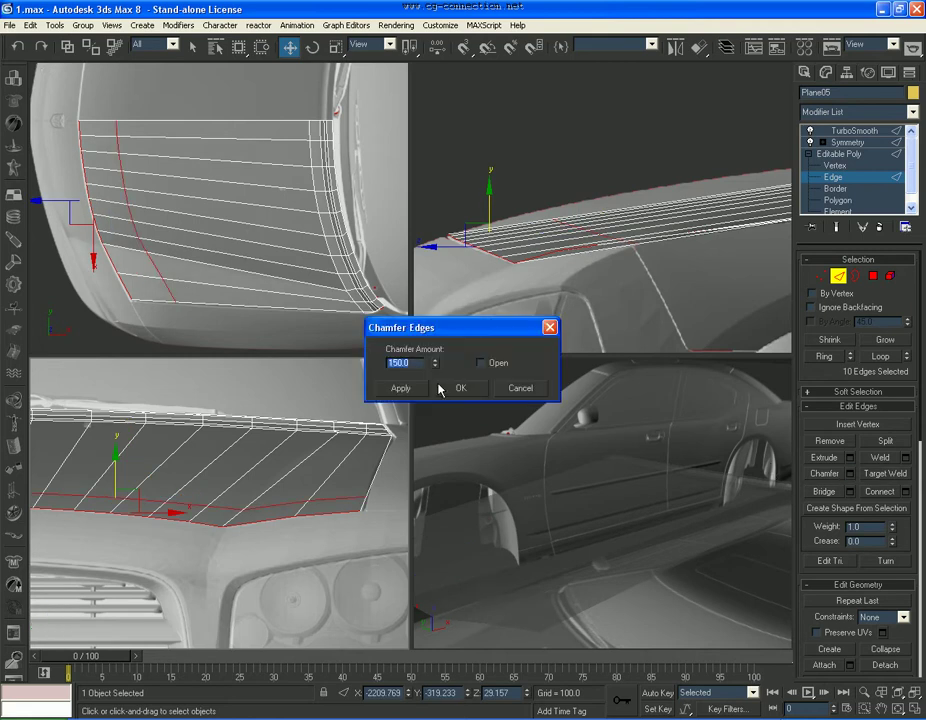
text(500)
key(Return)
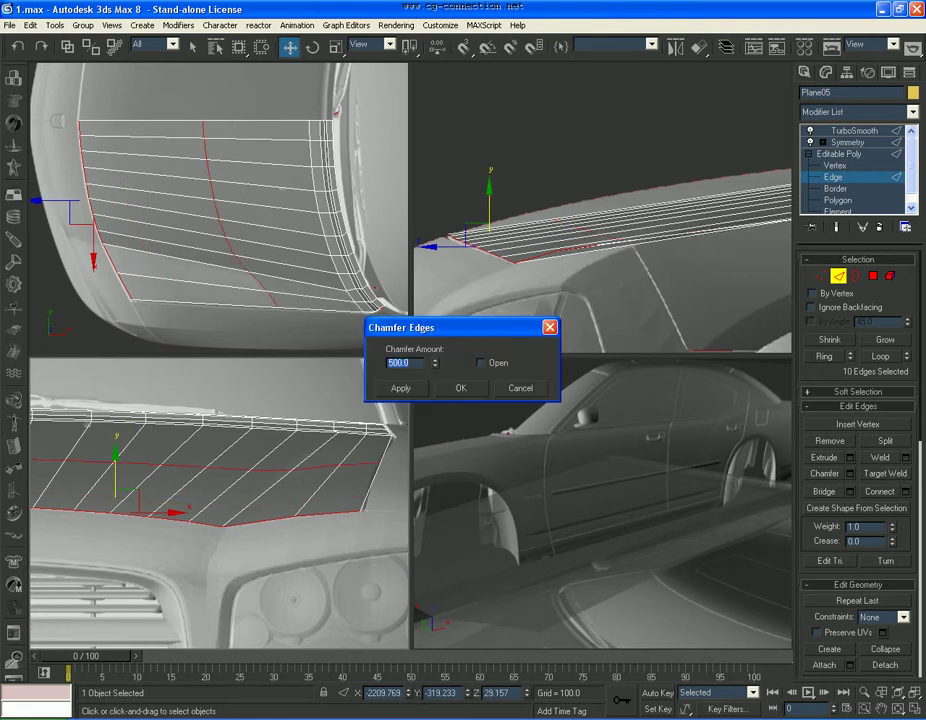
text(400)
key(Return)
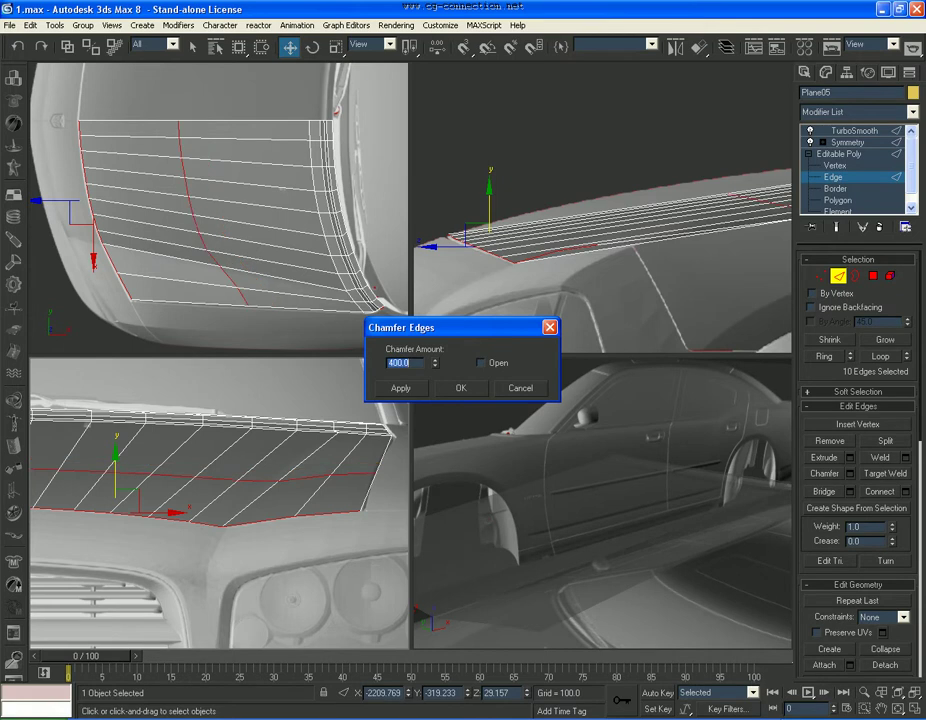
click(459, 388)
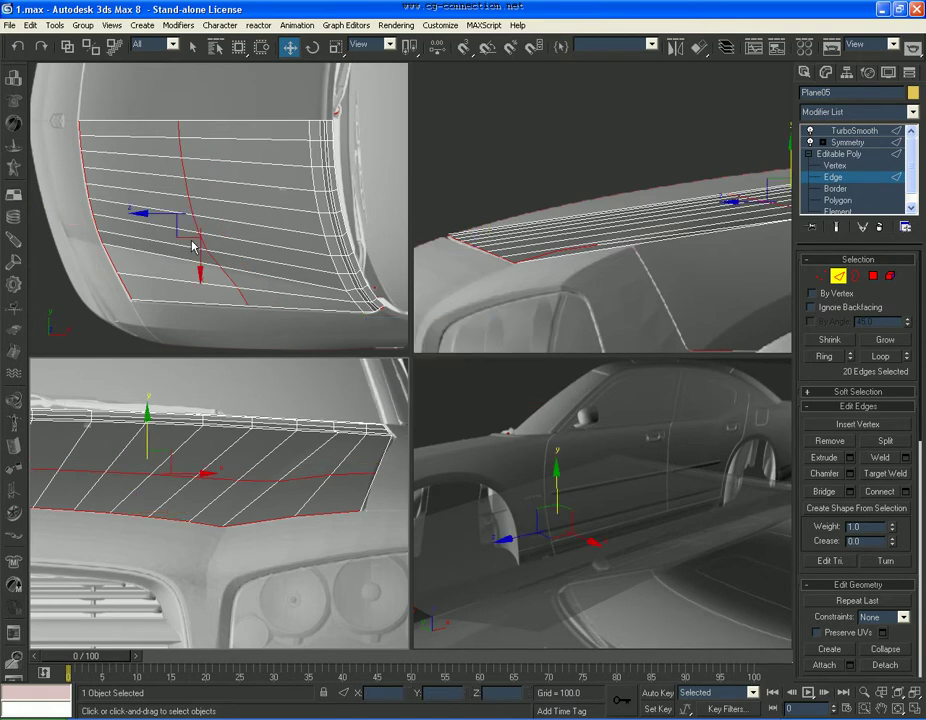
Raise only the new edge row across the middle of the hood to Z about 117.6, following the side profile
click(596, 256)
click(884, 360)
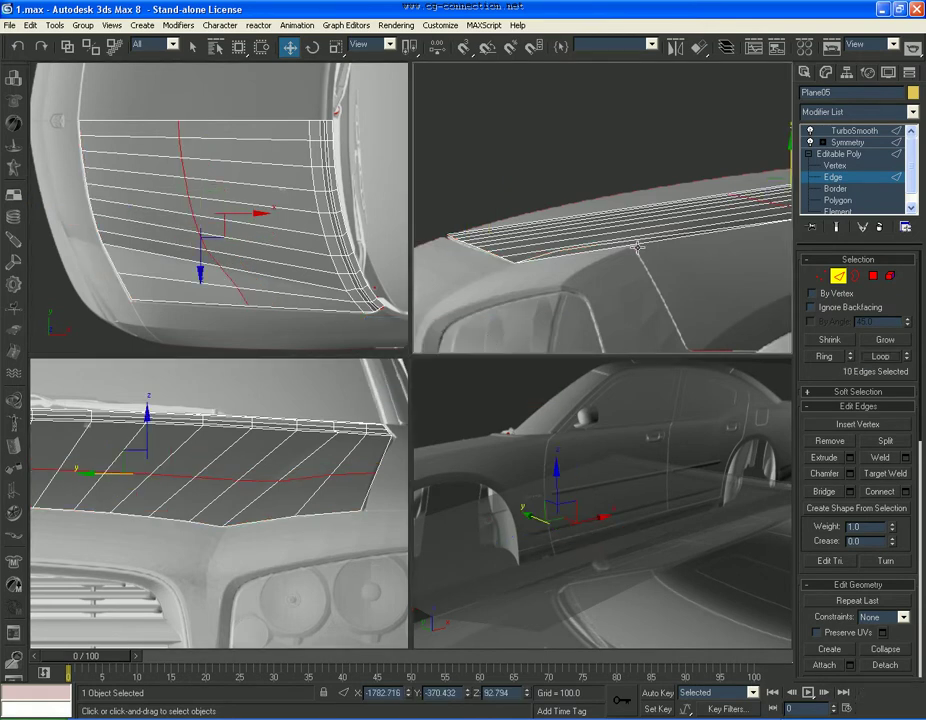
scroll(713, 244, down, 3)
middle_drag(713, 244, 562, 266)
scroll(560, 264, up, 3)
drag(515, 210, 519, 195)
middle_drag(223, 469, 273, 473)
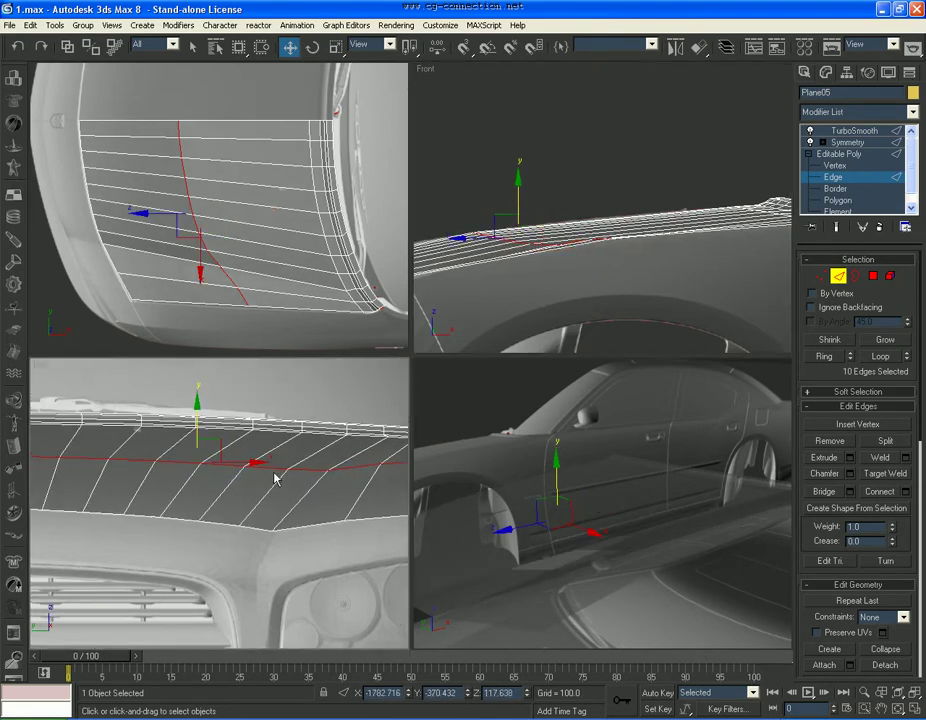
middle_drag(538, 283, 558, 283)
drag(543, 196, 544, 197)
middle_drag(310, 457, 249, 541)
Undo the raising of the middle edge row
key(ctrl+z)
key(ctrl+z)
key(ctrl+z)
key(ctrl+z)
key(ctrl+z)
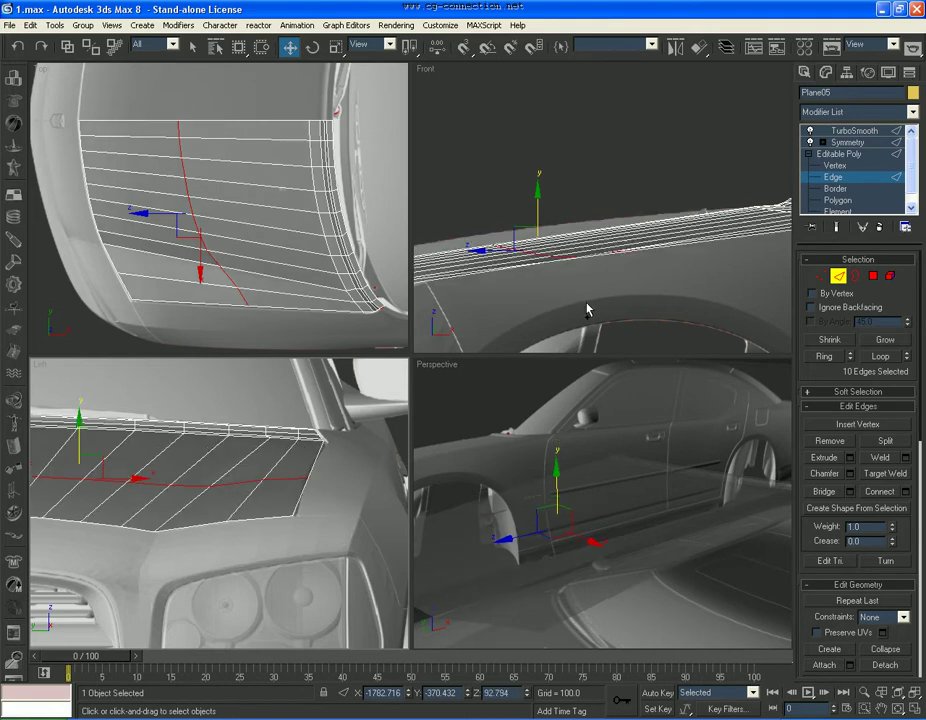
Subdivide all the long hood polygons in front of the narrow rear rows
click(873, 276)
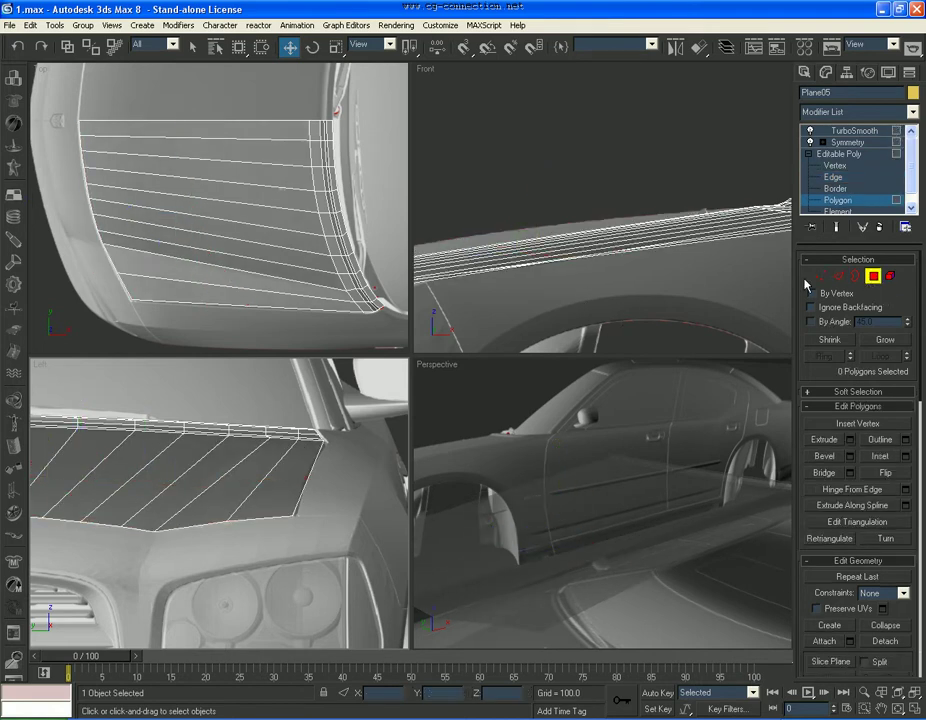
key(ctrl+a)
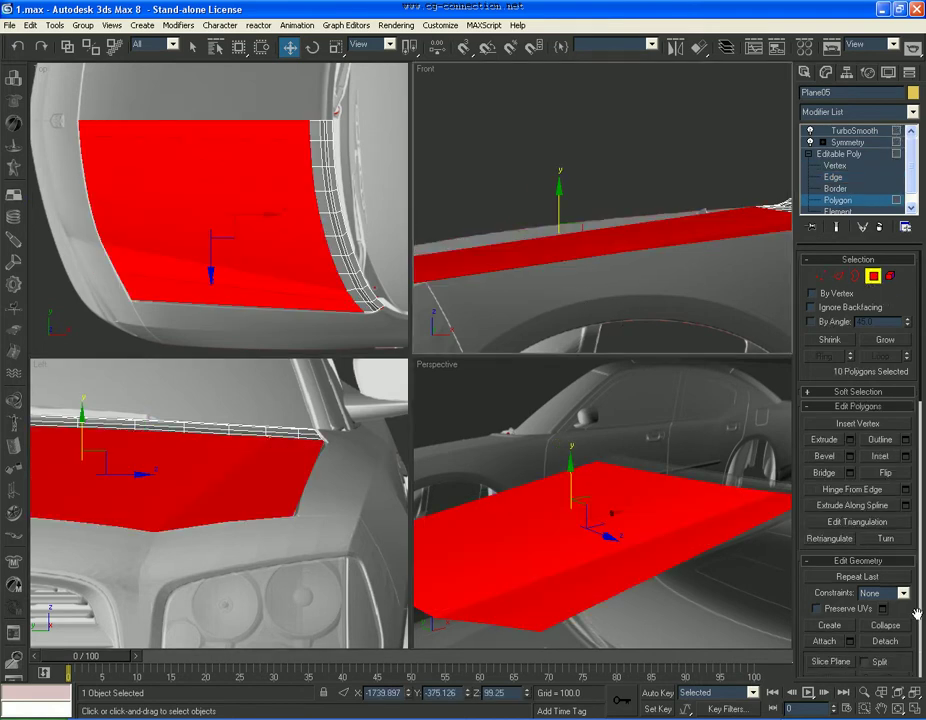
drag(916, 612, 883, 437)
drag(897, 596, 889, 417)
click(451, 322)
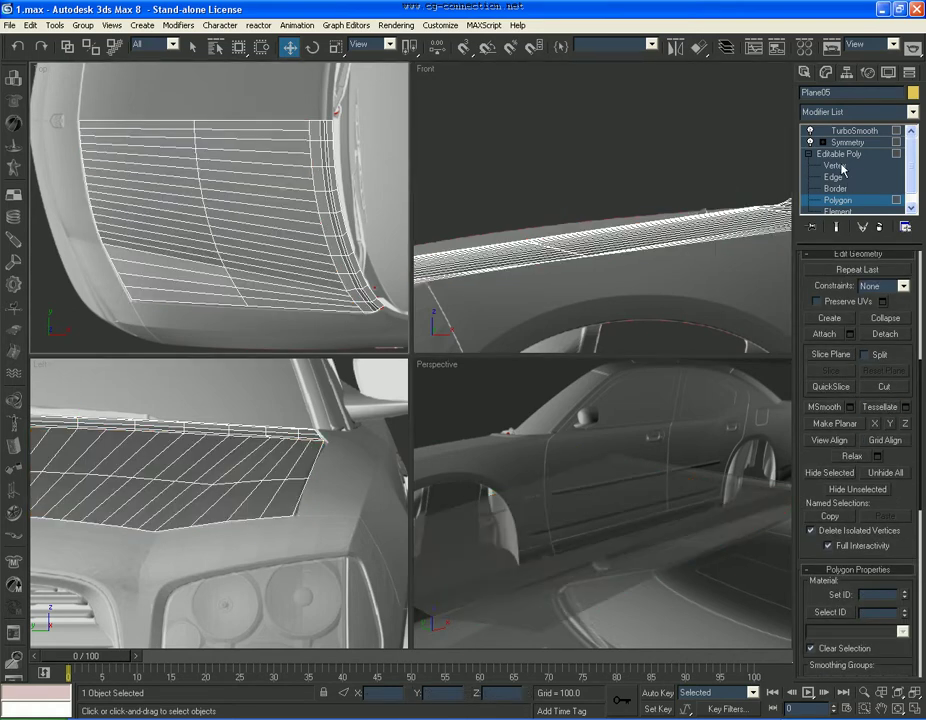
Remove the extra lengthwise edge loops that the subdivision added between the hood's original lengthwise edges, keeping the new middle row
click(836, 165)
click(834, 177)
scroll(232, 161, up, 3)
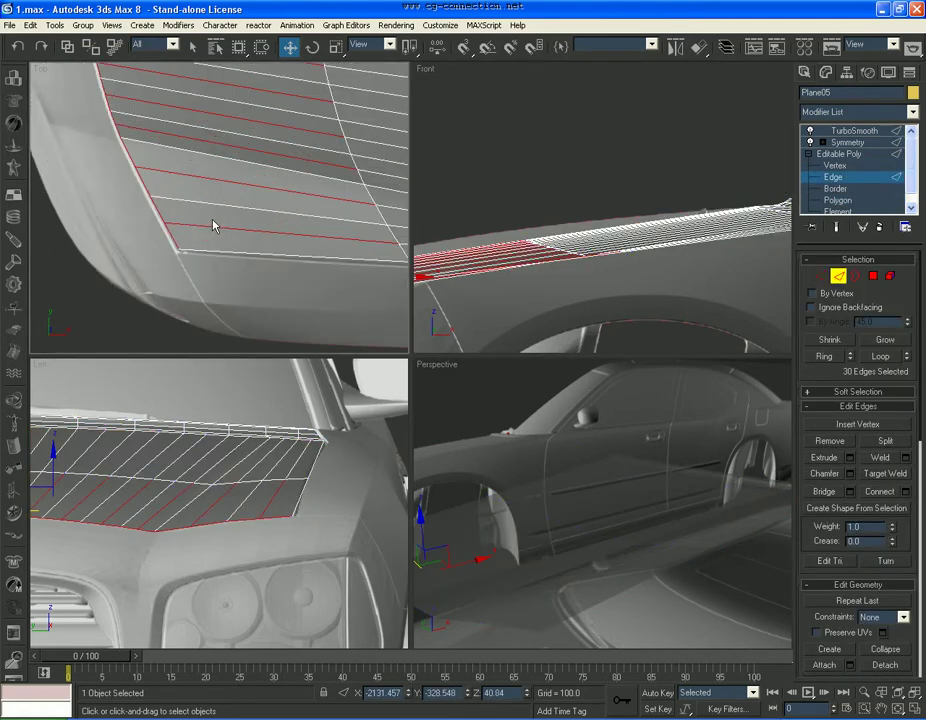
click(214, 225)
ctrl+click(204, 175)
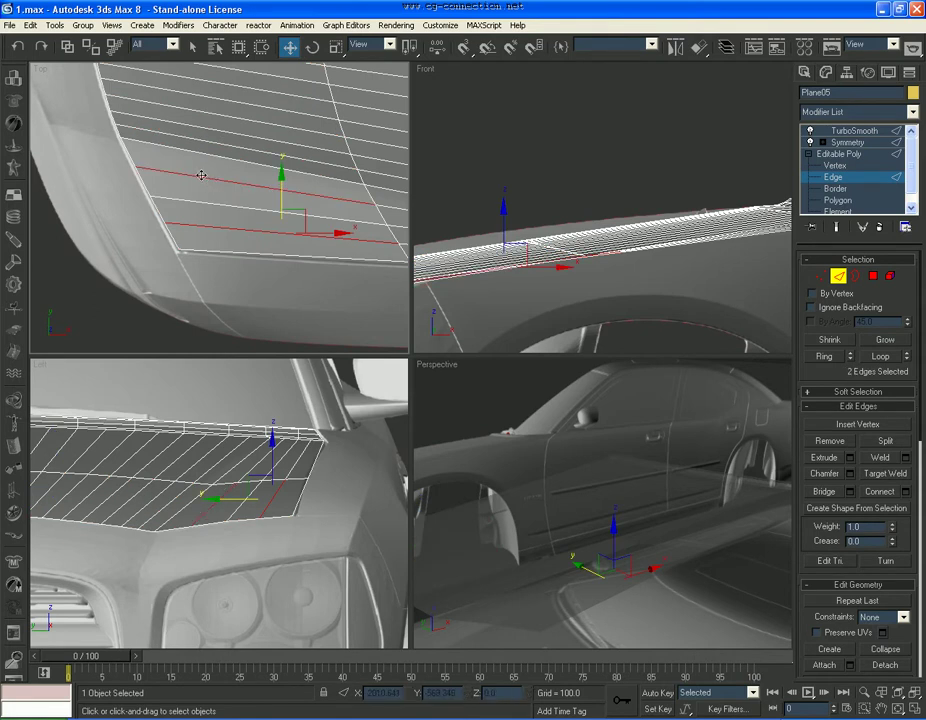
scroll(172, 246, up, 2)
ctrl+click(149, 211)
ctrl+click(149, 187)
ctrl+click(144, 157)
middle_drag(144, 154, 180, 284)
ctrl+click(157, 232)
ctrl+click(155, 207)
ctrl+click(149, 186)
ctrl+click(148, 155)
ctrl+click(145, 122)
click(884, 357)
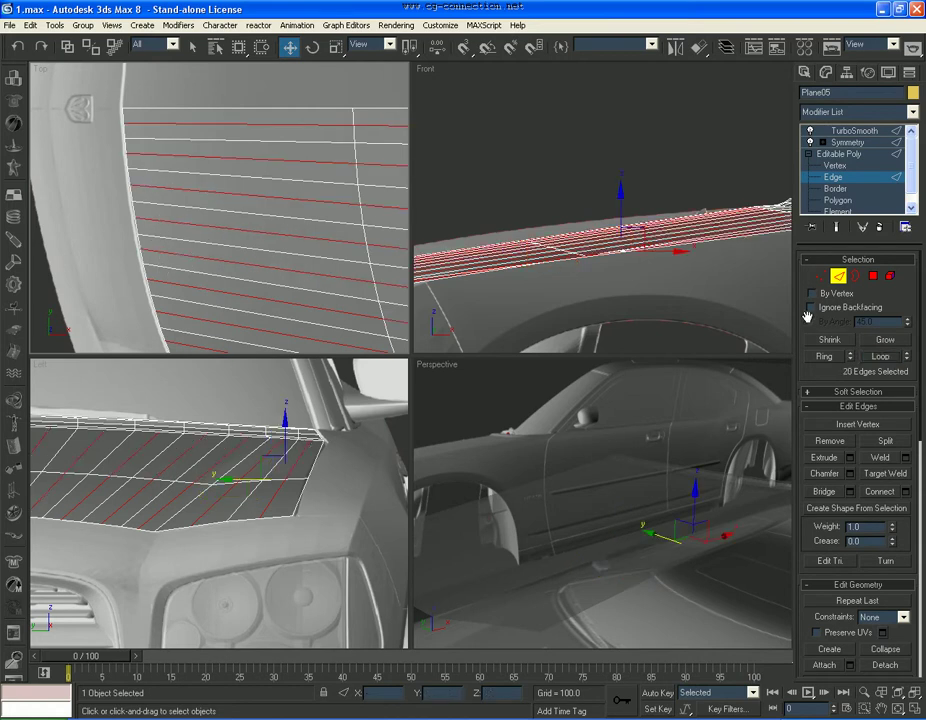
Remove the leftover midpoint vertices along the hood's front edge, the middle row and the row before the narrow rear strips
click(820, 276)
scroll(169, 198, up, 5)
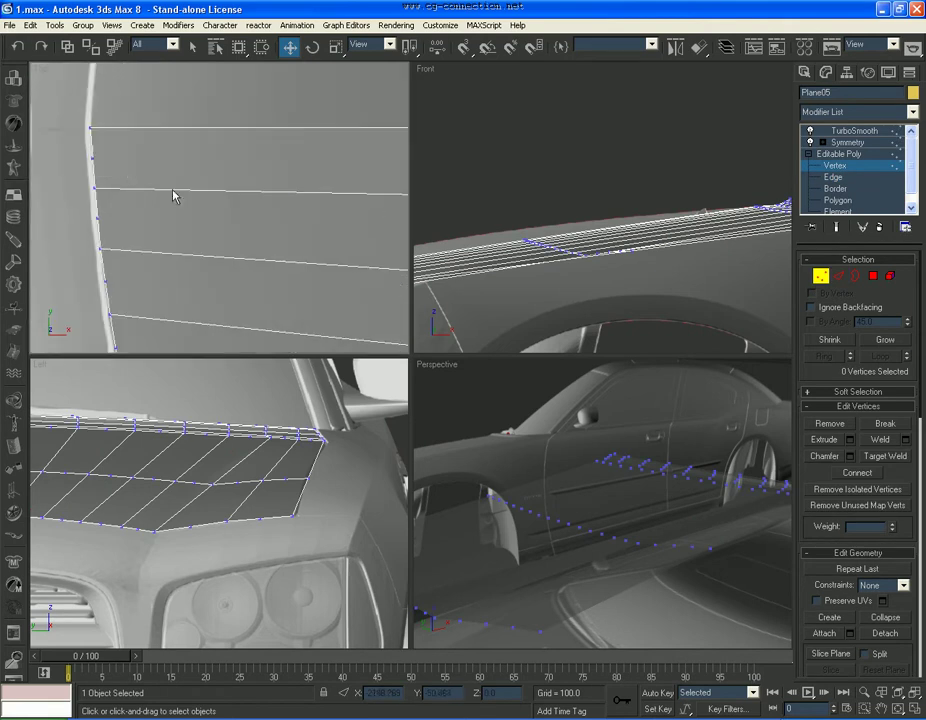
click(92, 157)
ctrl+click(97, 218)
ctrl+click(101, 281)
scroll(118, 279, down, 2)
middle_drag(118, 279, 162, 240)
ctrl+click(171, 243)
ctrl+click(178, 261)
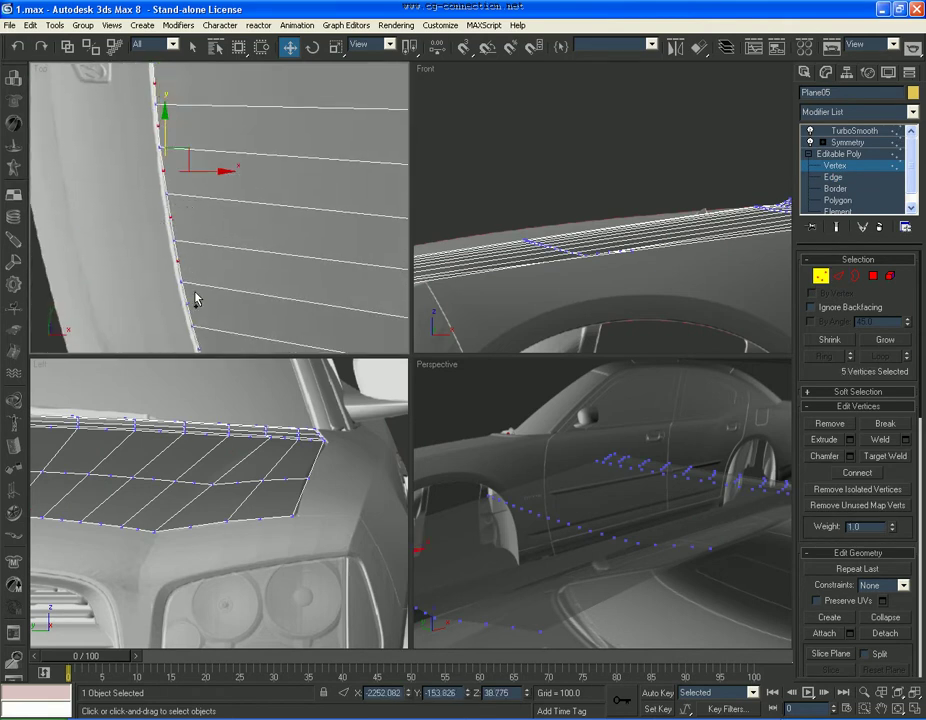
middle_drag(219, 309, 185, 224)
ctrl+click(155, 219)
ctrl+click(167, 265)
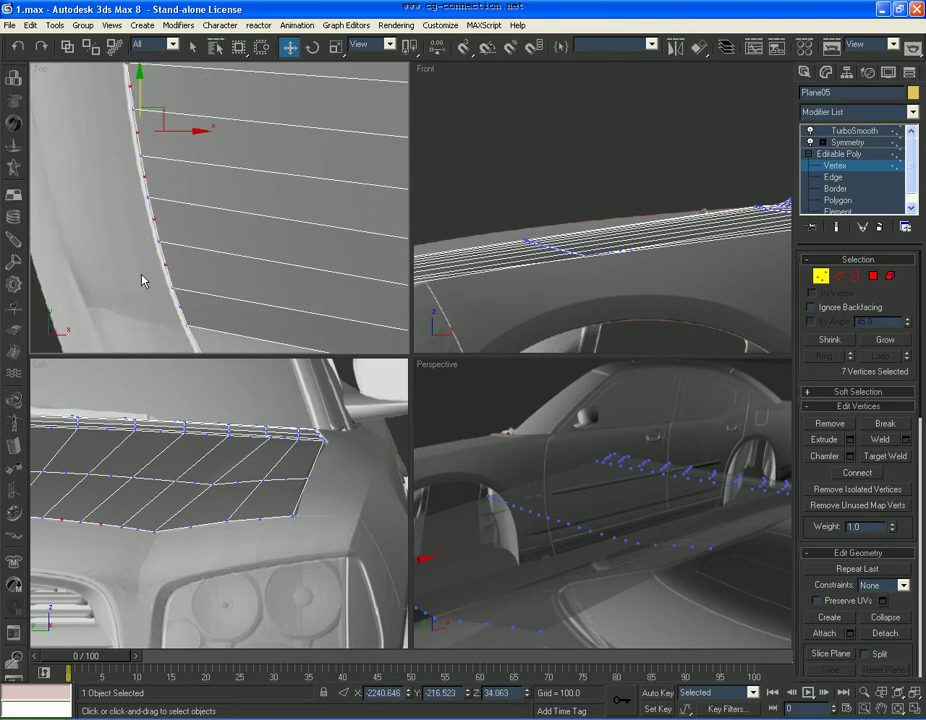
middle_drag(193, 285, 167, 180)
ctrl+drag(160, 197, 137, 209)
middle_drag(199, 250, 145, 181)
ctrl+drag(144, 178, 111, 211)
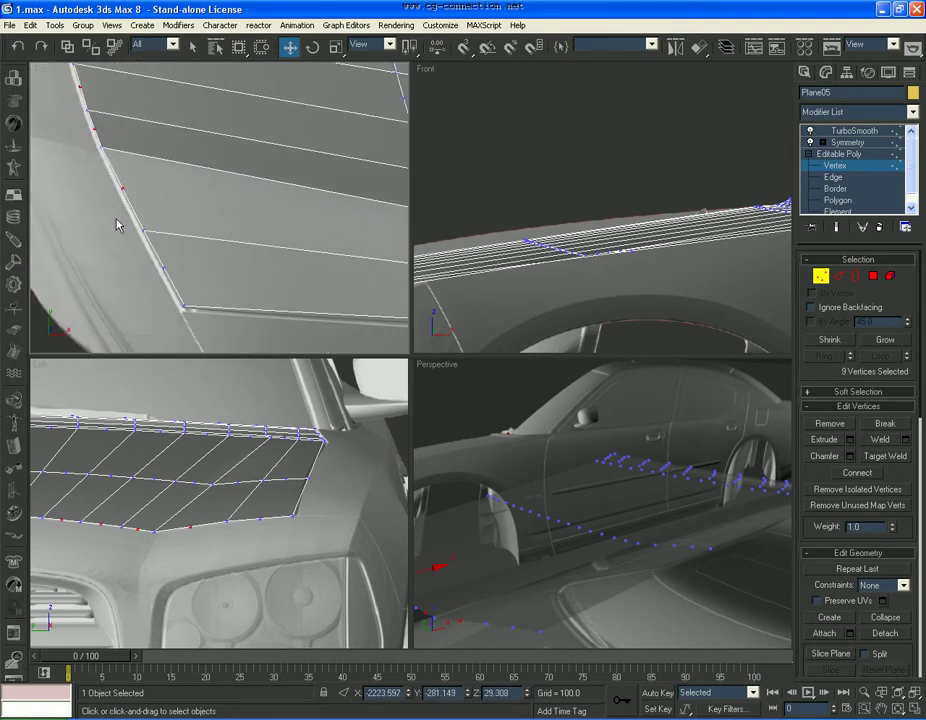
middle_drag(185, 263, 159, 198)
ctrl+drag(159, 197, 111, 220)
scroll(111, 222, down, 4)
middle_drag(235, 222, 151, 219)
scroll(152, 221, up, 1)
ctrl+drag(213, 220, 182, 231)
ctrl+drag(184, 178, 165, 197)
middle_drag(290, 197, 174, 212)
ctrl+click(300, 242)
ctrl+click(318, 262)
ctrl+click(286, 213)
ctrl+click(269, 178)
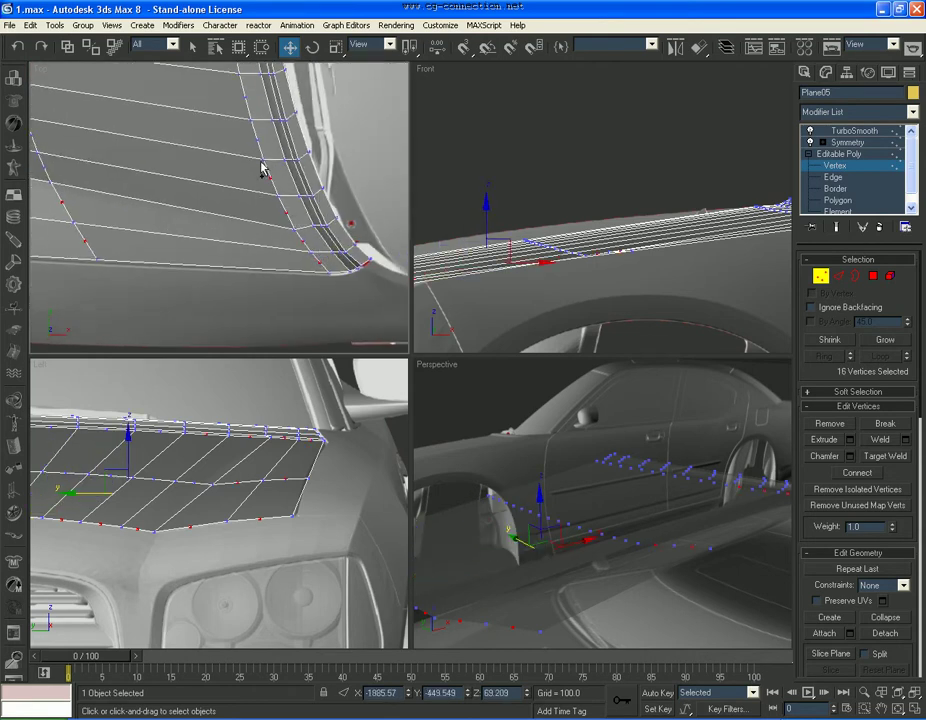
ctrl+click(256, 140)
middle_drag(213, 97, 258, 191)
ctrl+click(78, 268)
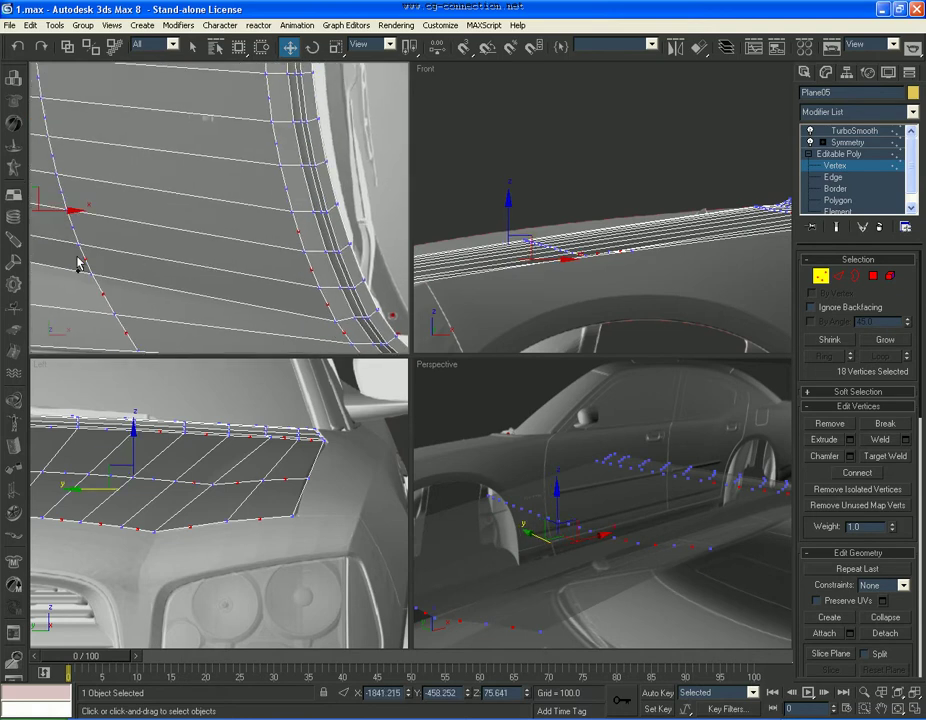
ctrl+click(72, 228)
ctrl+click(60, 191)
ctrl+click(53, 158)
ctrl+click(287, 190)
middle_drag(242, 151, 323, 246)
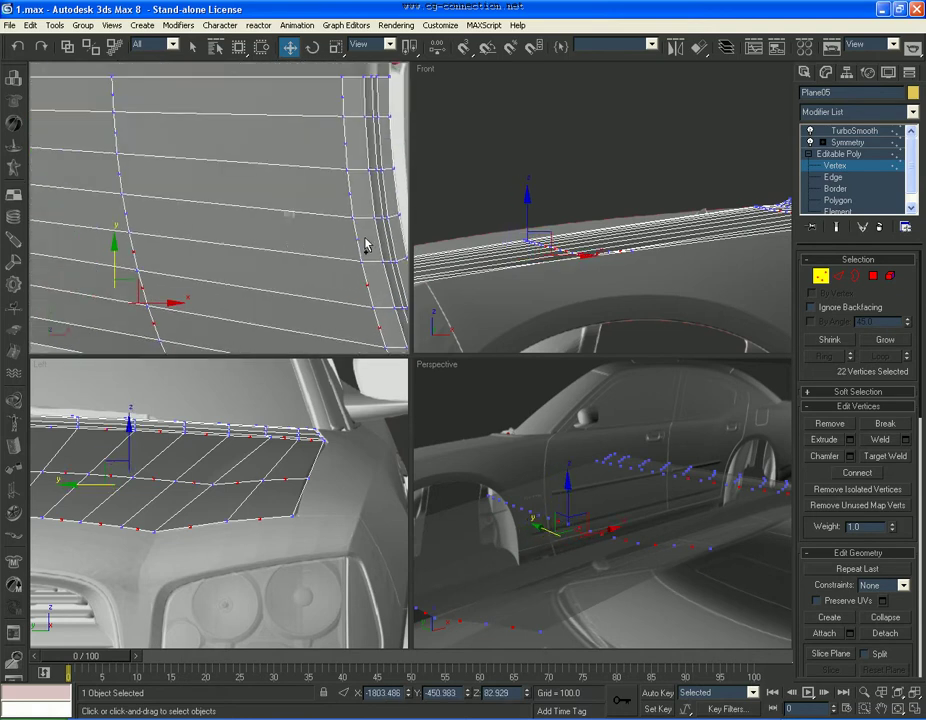
ctrl+click(358, 239)
ctrl+click(120, 178)
ctrl+click(122, 123)
ctrl+click(120, 98)
ctrl+drag(347, 91, 93, 102)
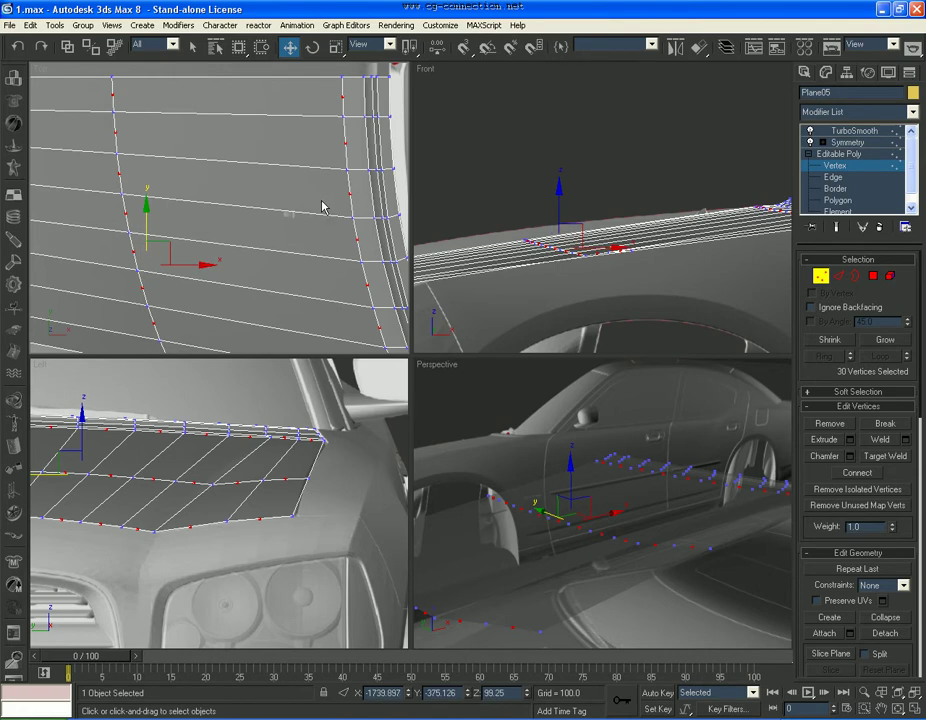
scroll(324, 207, down, 3)
click(297, 227)
Raise the middle row of vertices in the side view to follow the reference hood's profile
scroll(580, 190, up, 4)
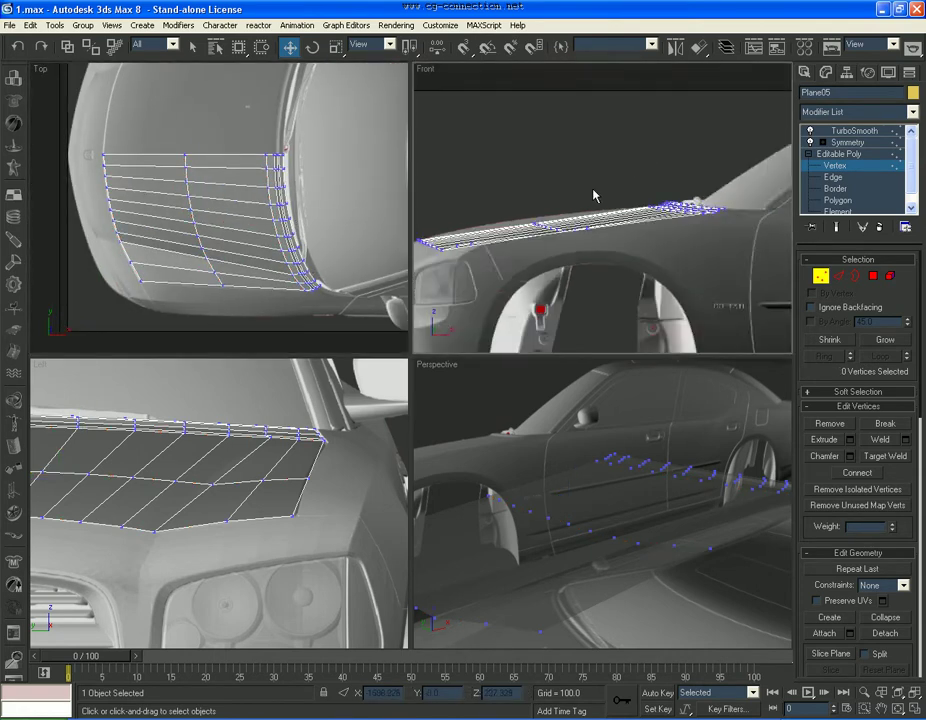
drag(623, 247, 641, 243)
scroll(641, 243, up, 3)
mouse_move(569, 195)
mouse_down()
mouse_move(577, 177)
mouse_move(578, 186)
mouse_up()
click(343, 488)
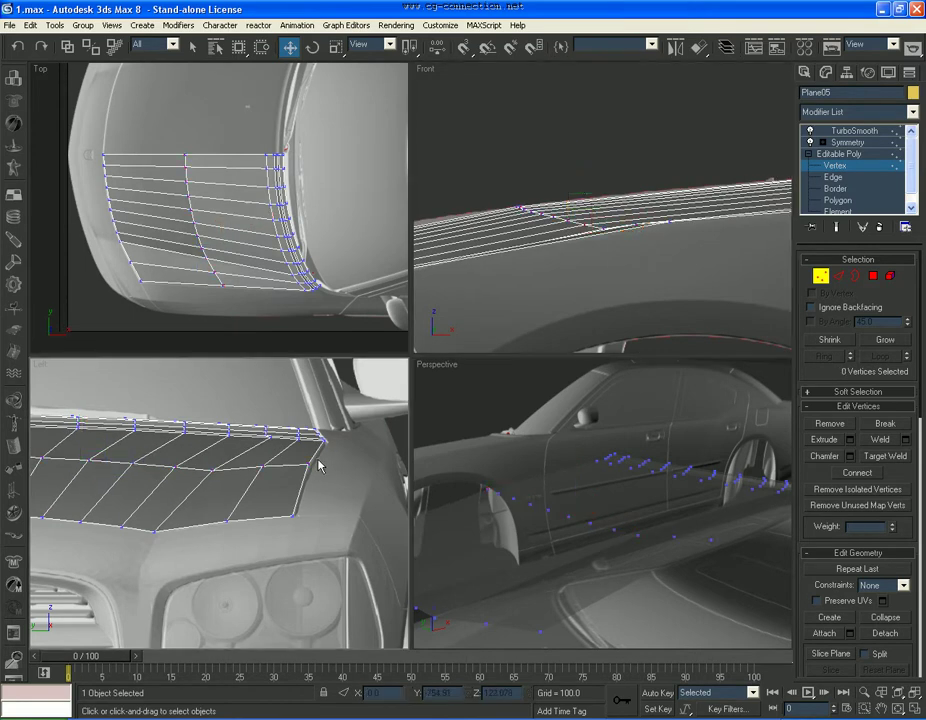
Fine-tune the height of the outer vertices of the middle row against the reference surface
drag(321, 460, 203, 475)
middle_drag(250, 464, 211, 476)
scroll(211, 476, up, 3)
drag(224, 428, 224, 434)
alt+drag(110, 449, 151, 483)
middle_drag(626, 248, 558, 250)
scroll(558, 250, up, 3)
drag(567, 215, 567, 212)
right_click(567, 212)
mouse_move(722, 240)
middle_down()
mouse_move(488, 236)
mouse_move(594, 230)
mouse_move(718, 242)
middle_up()
scroll(703, 238, down, 2)
click(684, 271)
middle_drag(520, 238, 634, 238)
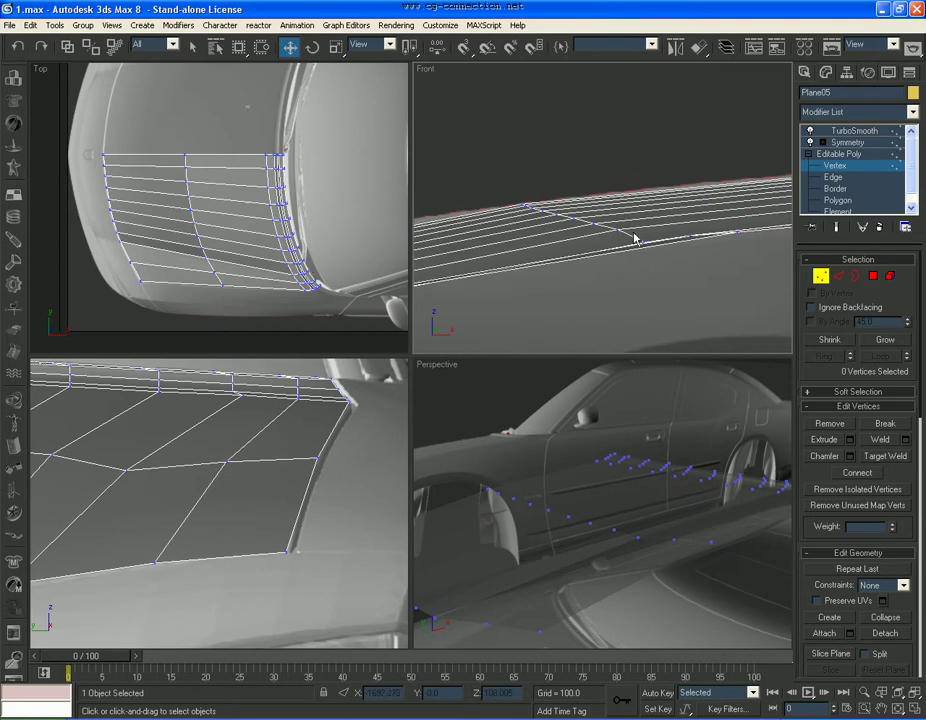
Lower individual inner vertices of the middle row slightly and check the smoothed, mirrored hood in perspective
click(618, 230)
middle_drag(159, 424, 326, 425)
drag(221, 411, 221, 415)
click(133, 447)
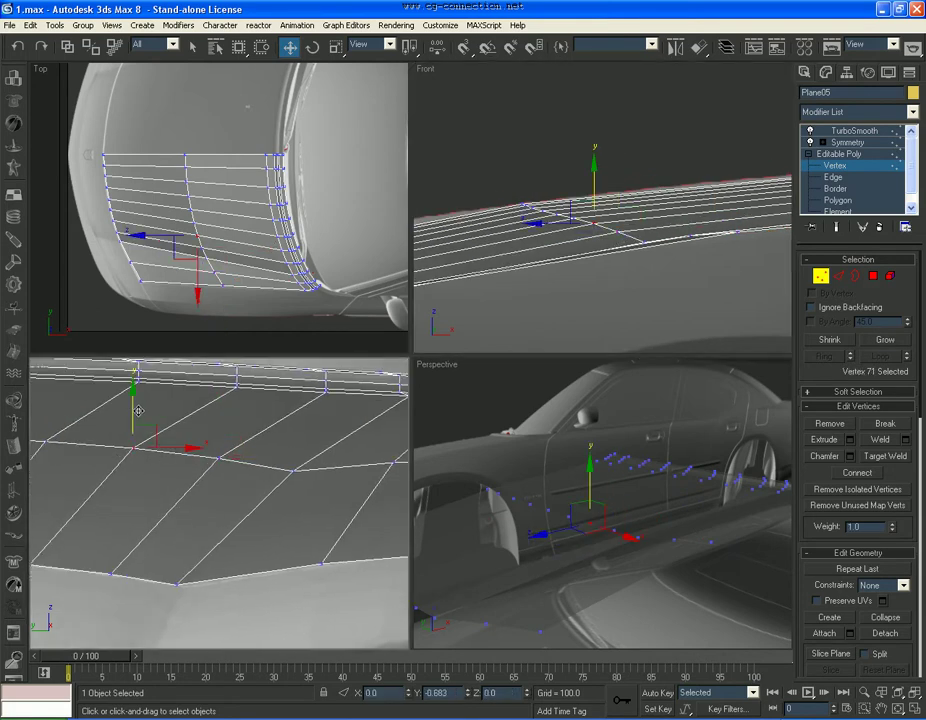
click(519, 246)
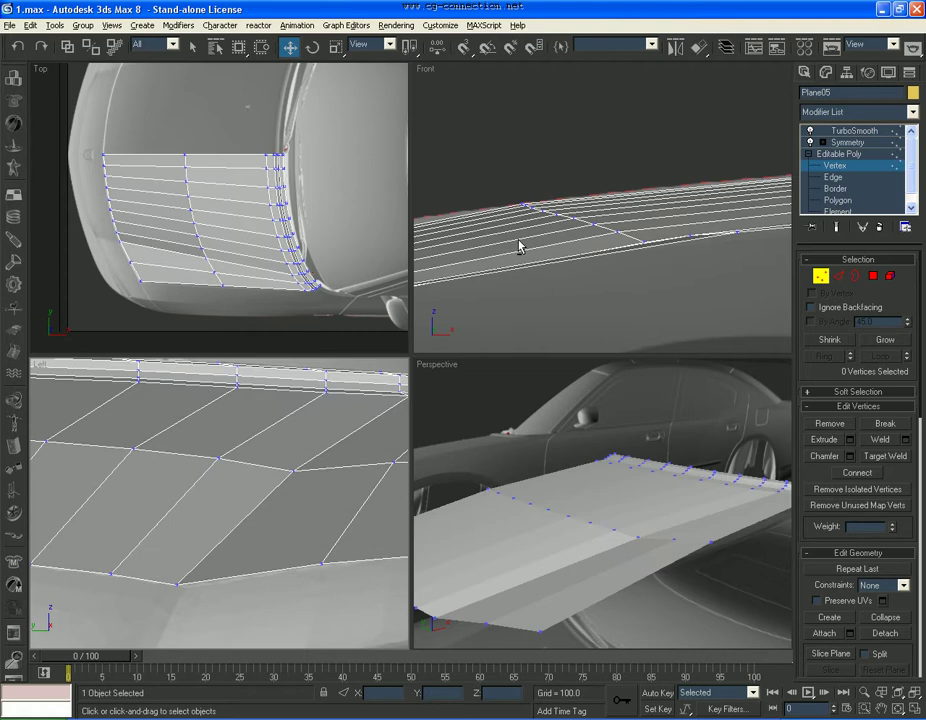
click(848, 142)
scroll(657, 514, down, 3)
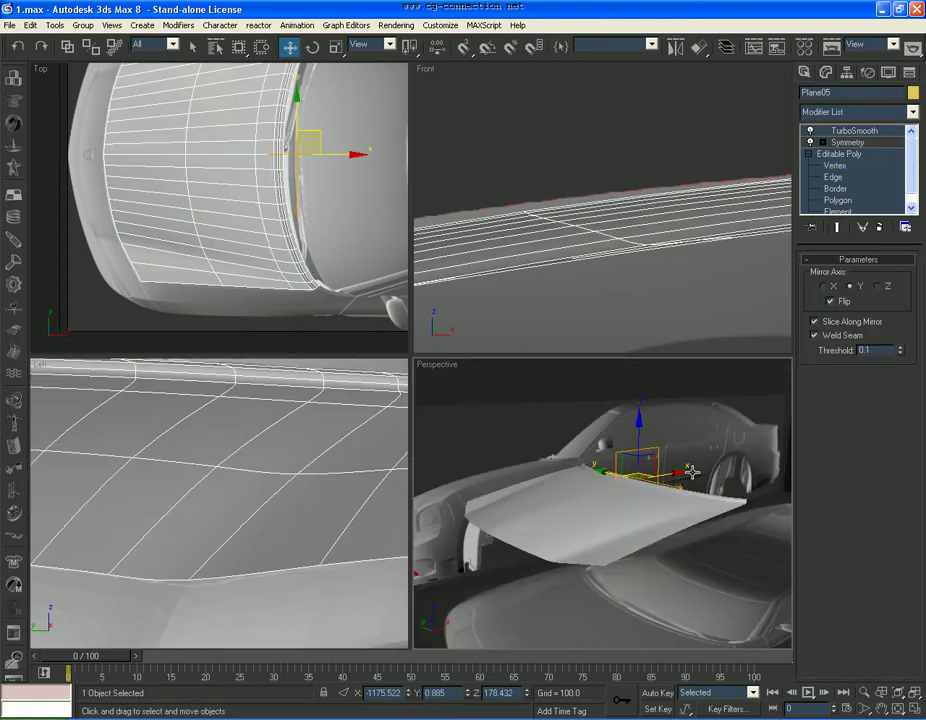
key(1)
Try chamfering the middle edge loop across the hood, testing several amounts up to 150 and applying 200
click(835, 177)
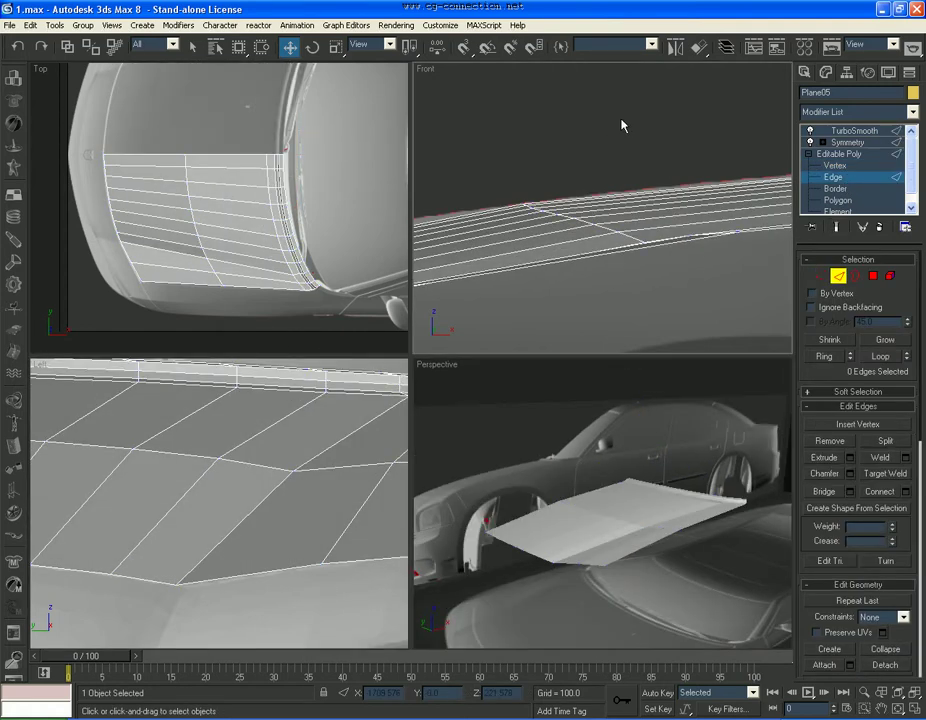
scroll(199, 207, up, 2)
click(207, 188)
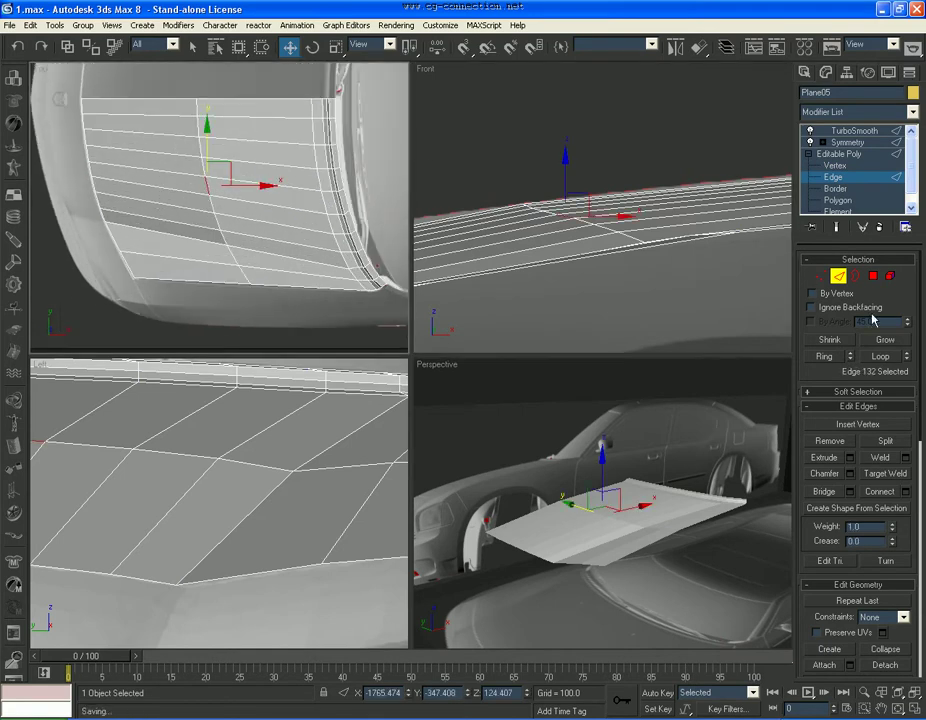
click(880, 356)
shift+click(835, 466)
text(50)
key(Return)
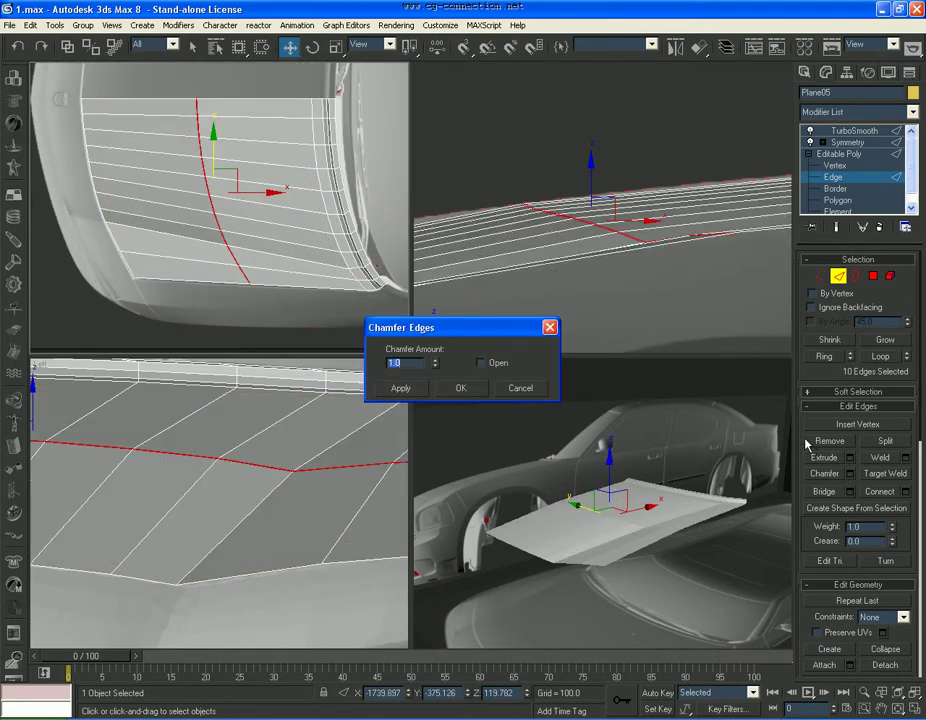
text(30)
key(Return)
text(80)
key(Return)
text(10)
key(Return)
text(15)
key(Return)
text(0)
key(Return)
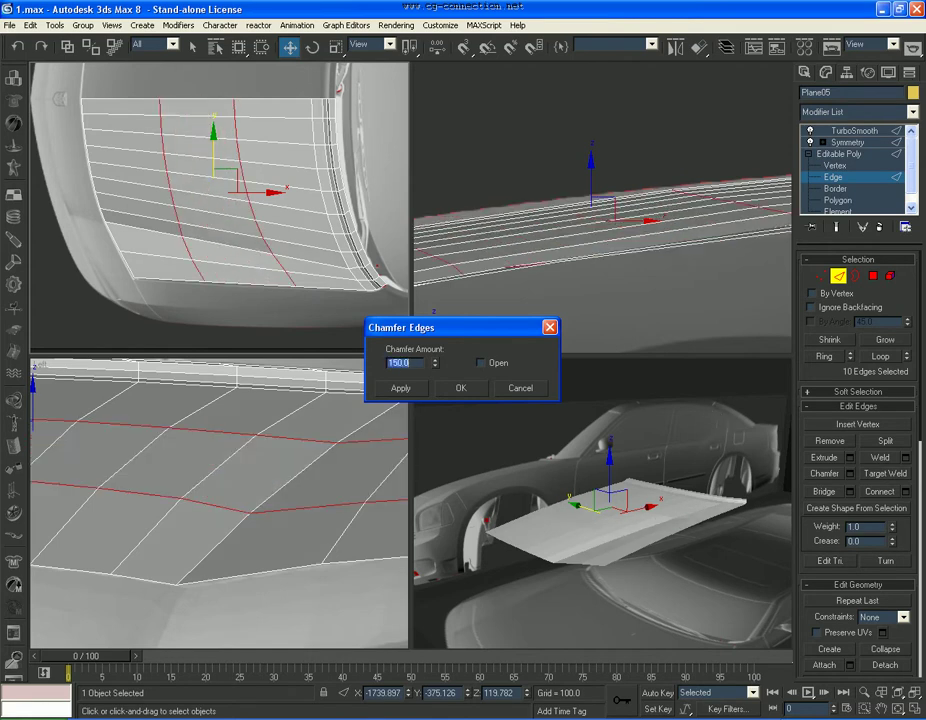
text(200)
key(Return)
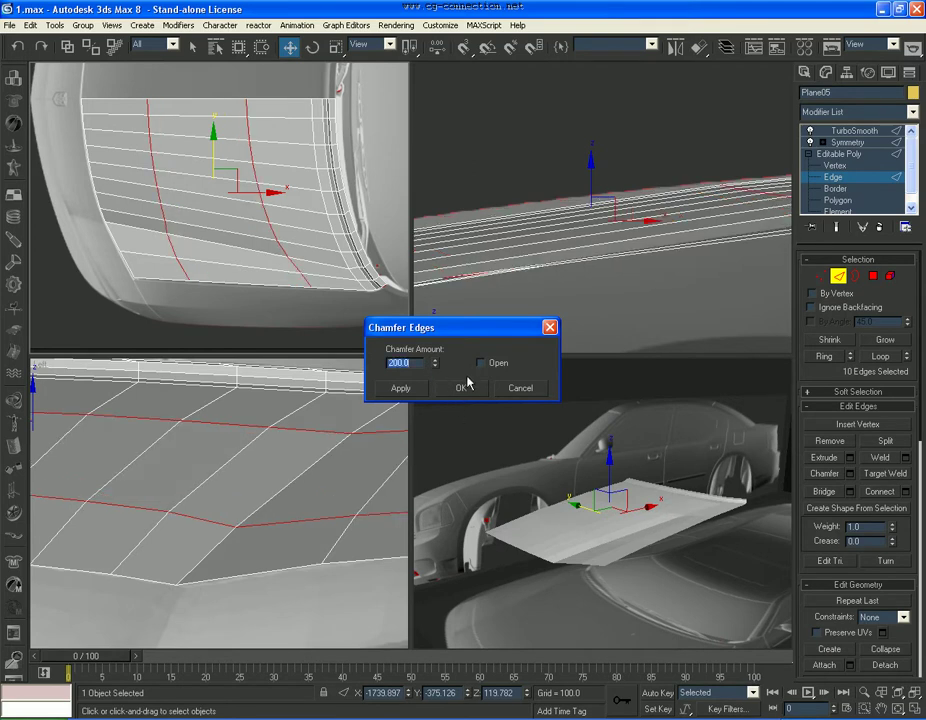
click(410, 388)
Preview a second chamfer of 100 on the resulting rows, cancel it and undo the first chamfer
text(10)
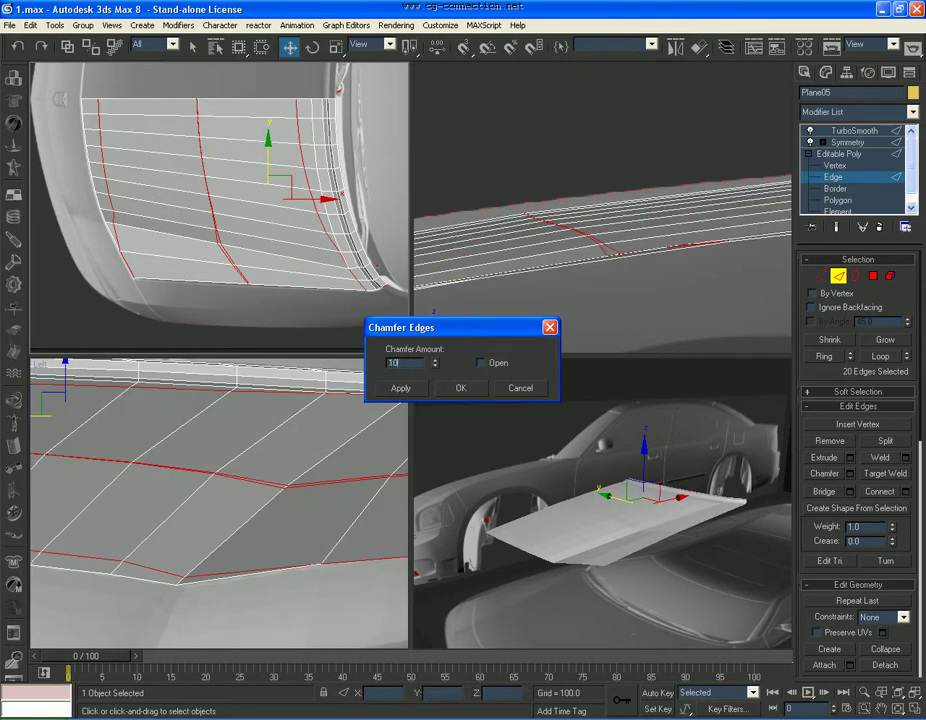
text(0)
key(Return)
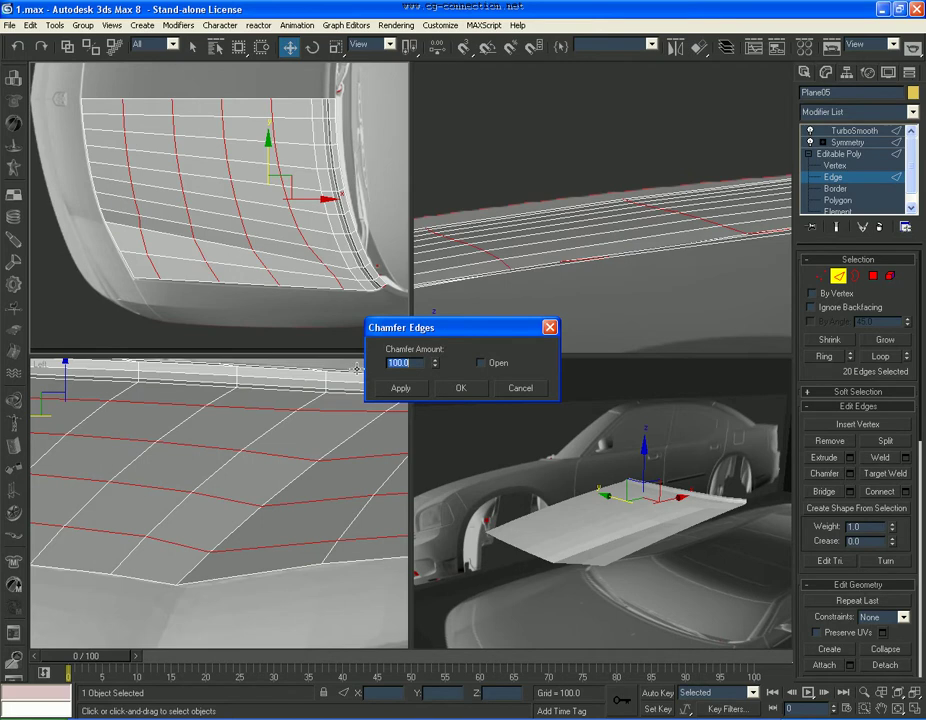
click(511, 388)
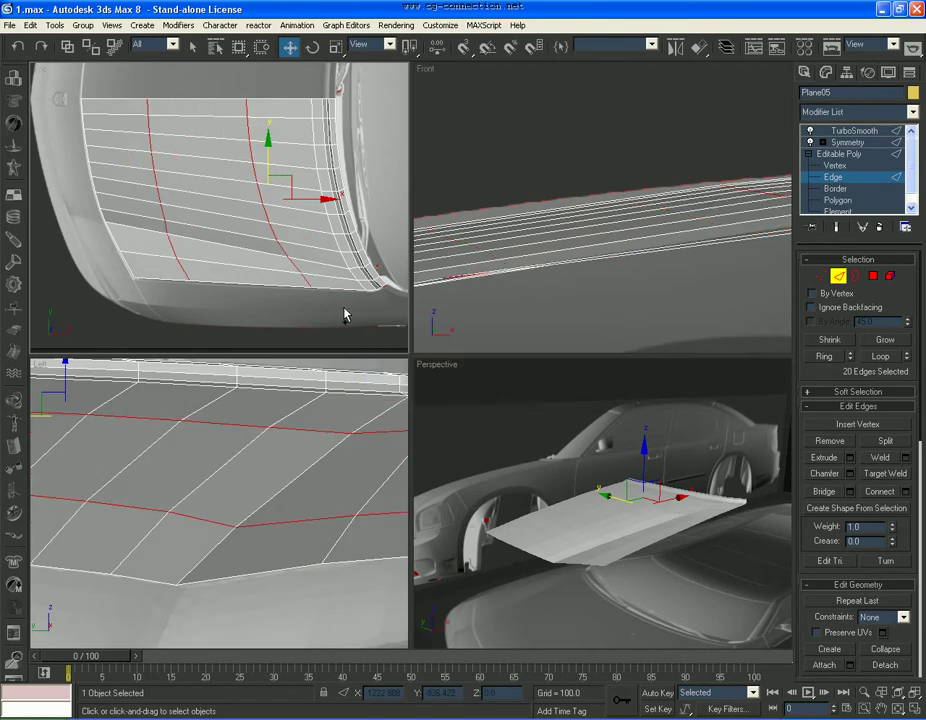
key(ctrl+z)
Subdivide both rows of large hood polygons on either side of the middle edge row
click(873, 277)
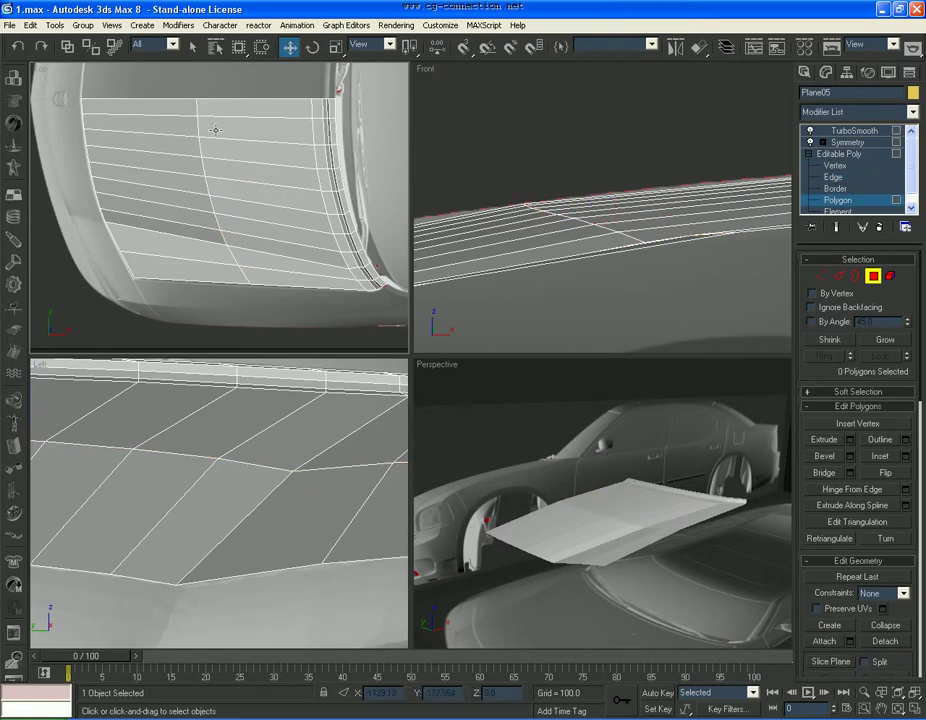
drag(170, 305, 178, 320)
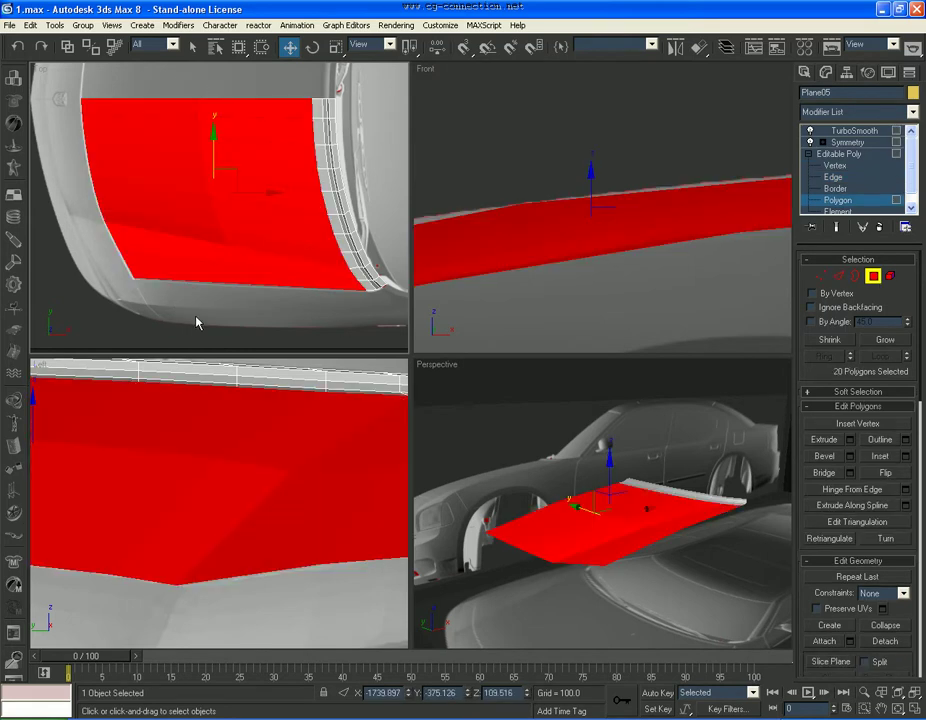
drag(911, 596, 909, 486)
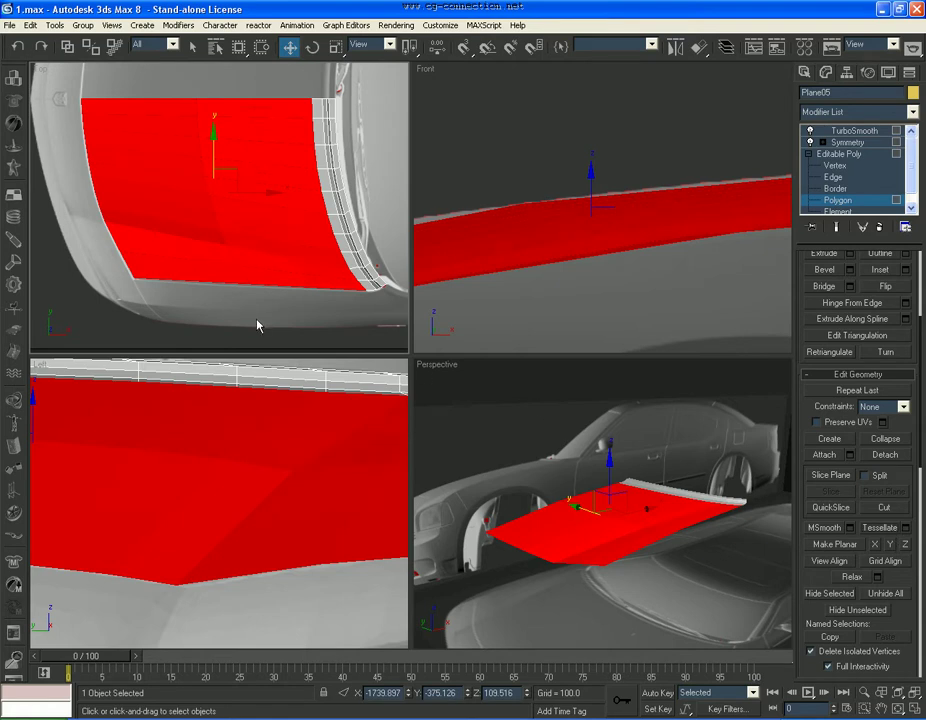
click(572, 279)
Select every second lengthwise edge across the subdivided hood, extend the selection to full loops and remove those loops
click(833, 177)
click(151, 275)
scroll(229, 225, up, 3)
click(224, 211)
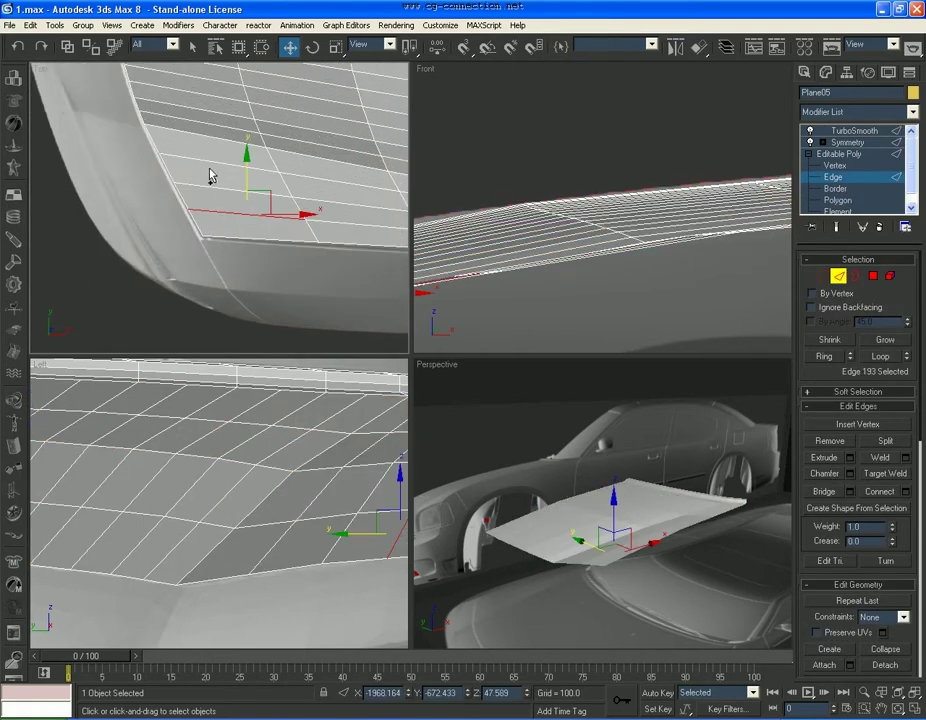
ctrl+click(155, 120)
ctrl+click(146, 91)
scroll(197, 282, down, 3)
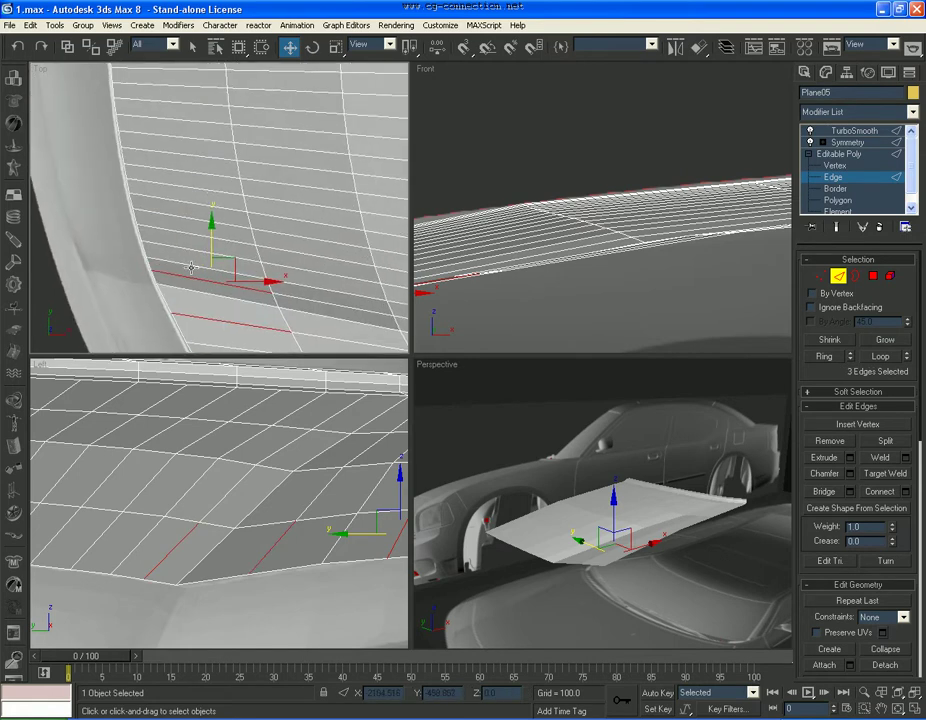
ctrl+click(174, 243)
ctrl+click(170, 205)
ctrl+click(165, 187)
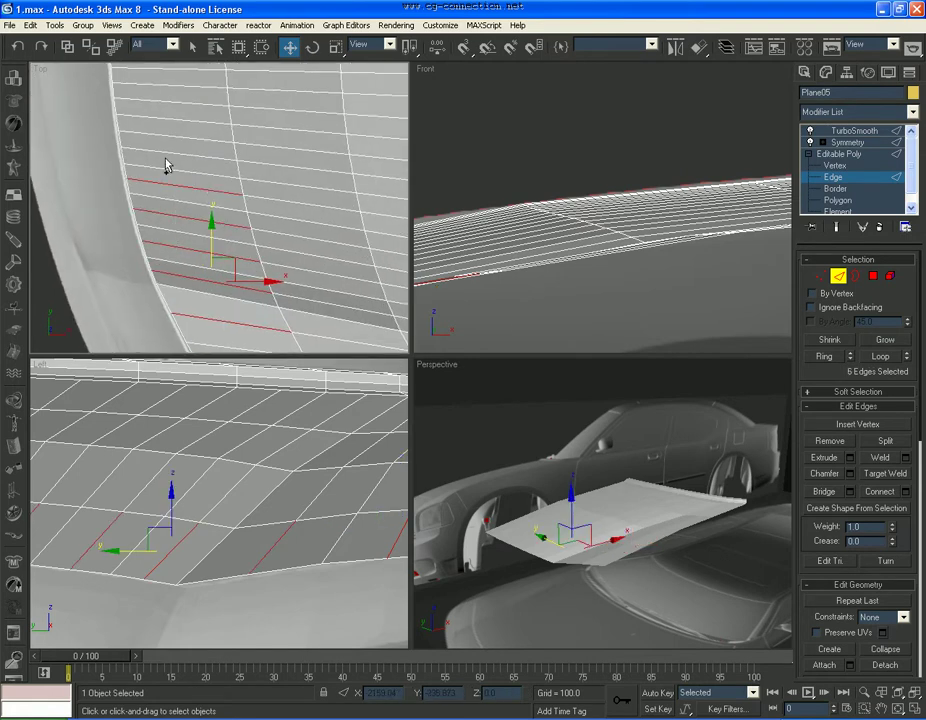
ctrl+click(163, 154)
ctrl+click(163, 118)
middle_drag(163, 118, 166, 237)
ctrl+click(163, 212)
ctrl+click(163, 186)
click(880, 357)
Select the leftover vertices midway between the remaining lengthwise edges on all crosswise rows of the hood and remove them
click(821, 275)
drag(99, 193, 99, 194)
ctrl+drag(247, 184, 218, 194)
ctrl+drag(364, 183, 306, 235)
ctrl+drag(235, 217, 217, 228)
ctrl+drag(125, 211, 107, 252)
ctrl+drag(250, 252, 221, 265)
ctrl+drag(361, 261, 335, 310)
ctrl+drag(229, 303, 226, 304)
ctrl+drag(132, 278, 120, 318)
ctrl+drag(248, 321, 238, 338)
ctrl+drag(371, 337, 358, 351)
middle_drag(320, 337, 296, 190)
ctrl+drag(363, 229, 340, 246)
ctrl+drag(246, 211, 221, 225)
ctrl+drag(119, 191, 102, 204)
ctrl+drag(130, 226, 122, 267)
ctrl+drag(265, 271, 233, 256)
ctrl+drag(371, 268, 360, 311)
middle_drag(358, 308, 309, 208)
ctrl+drag(351, 234, 353, 285)
ctrl+drag(256, 261, 237, 274)
ctrl+drag(236, 213, 209, 224)
ctrl+drag(126, 194, 93, 208)
ctrl+drag(141, 246, 120, 265)
scroll(126, 262, down, 3)
scroll(340, 266, up, 3)
ctrl+drag(261, 278, 225, 262)
ctrl+click(368, 295)
ctrl+click(351, 275)
ctrl+click(335, 246)
ctrl+drag(212, 220, 212, 230)
key(ctrl+z)
middle_drag(201, 188, 209, 239)
ctrl+click(243, 255)
ctrl+click(327, 263)
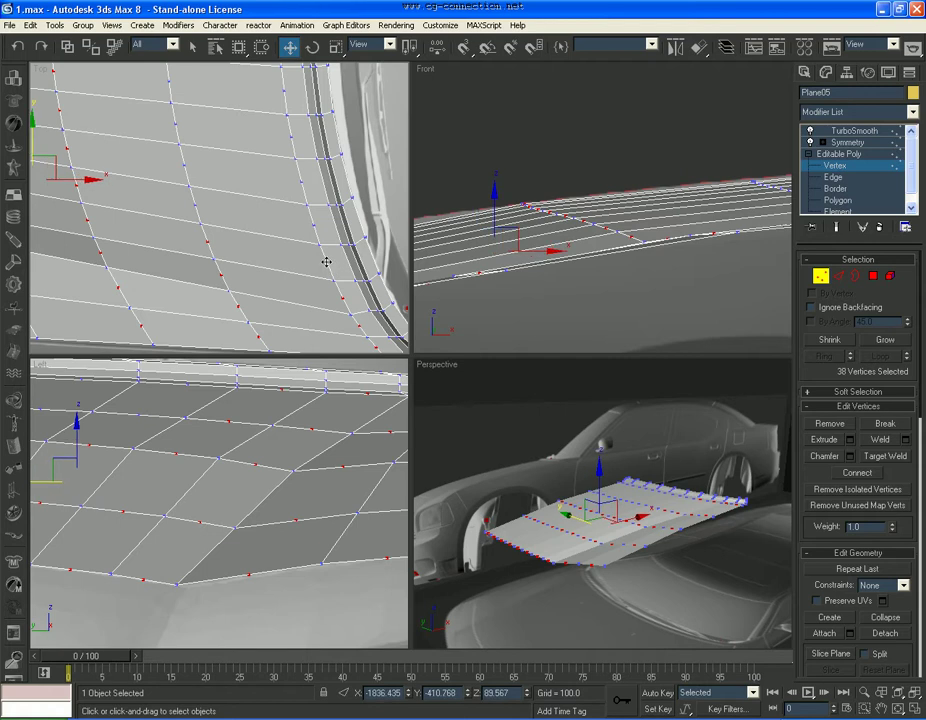
ctrl+click(314, 226)
ctrl+click(195, 204)
middle_drag(195, 204, 199, 252)
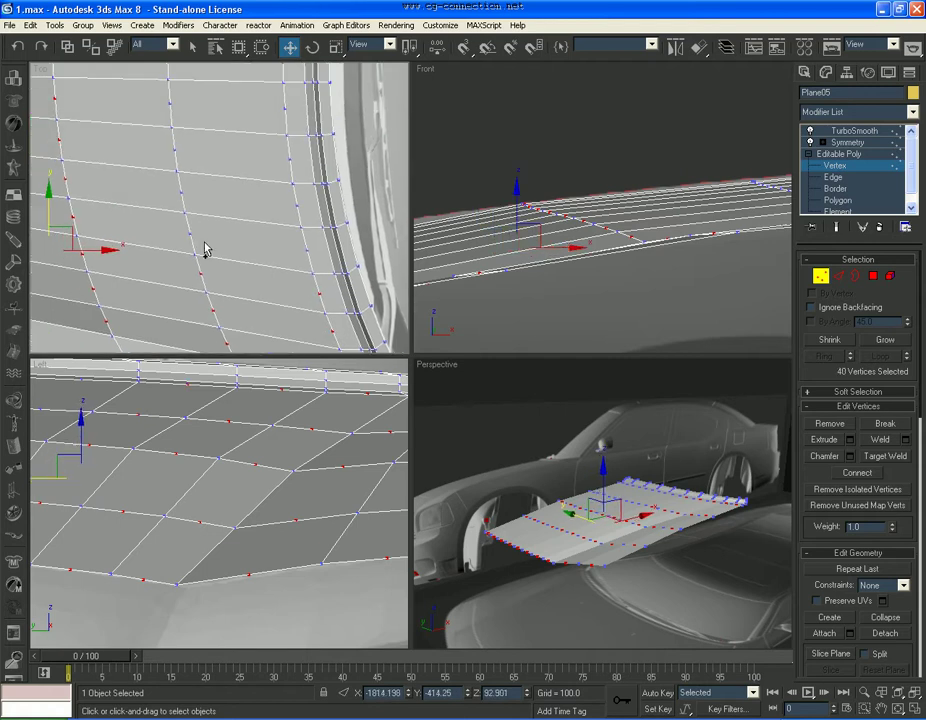
ctrl+click(181, 236)
ctrl+drag(299, 253, 298, 256)
ctrl+drag(304, 198, 293, 211)
ctrl+drag(190, 186, 178, 197)
middle_drag(193, 191, 196, 265)
ctrl+drag(186, 217, 171, 229)
ctrl+drag(297, 225, 276, 239)
ctrl+drag(296, 175, 277, 189)
mouse_move(185, 169)
ctrl+mouse_down()
mouse_move(165, 184)
mouse_move(152, 147)
ctrl+mouse_up()
ctrl+drag(306, 145, 272, 155)
key(BackSpace)
Select the entire crosswise edge row nearest the hood's front edge and raise it slightly
scroll(268, 167, down, 3)
middle_drag(268, 167, 278, 160)
scroll(278, 160, up, 1)
middle_drag(584, 222, 601, 224)
scroll(590, 216, down, 2)
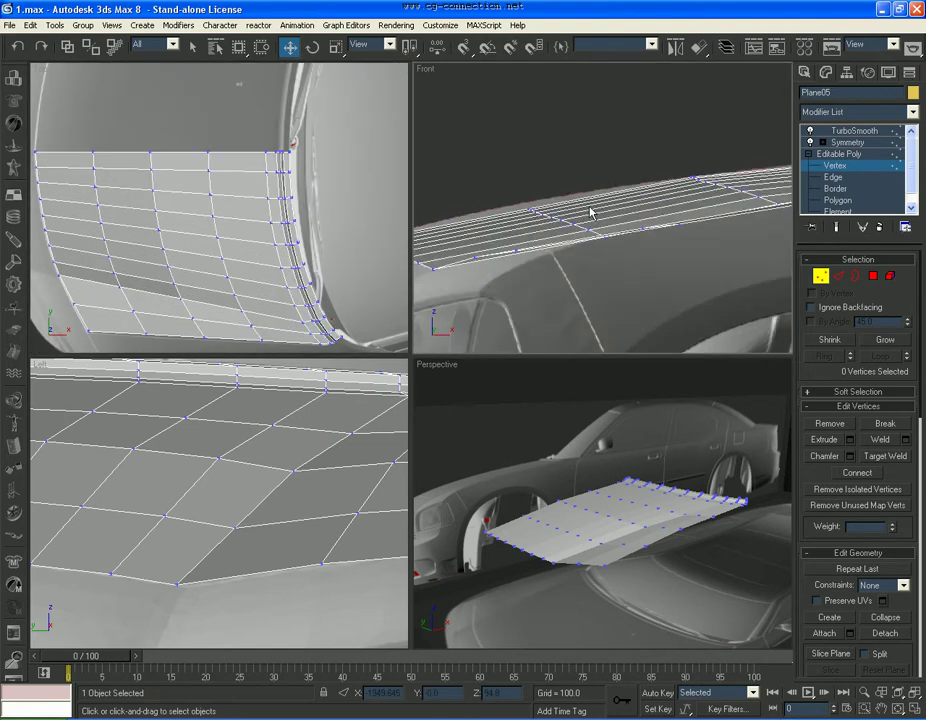
drag(577, 268, 568, 167)
click(838, 276)
scroll(655, 521, up, 3)
click(593, 586)
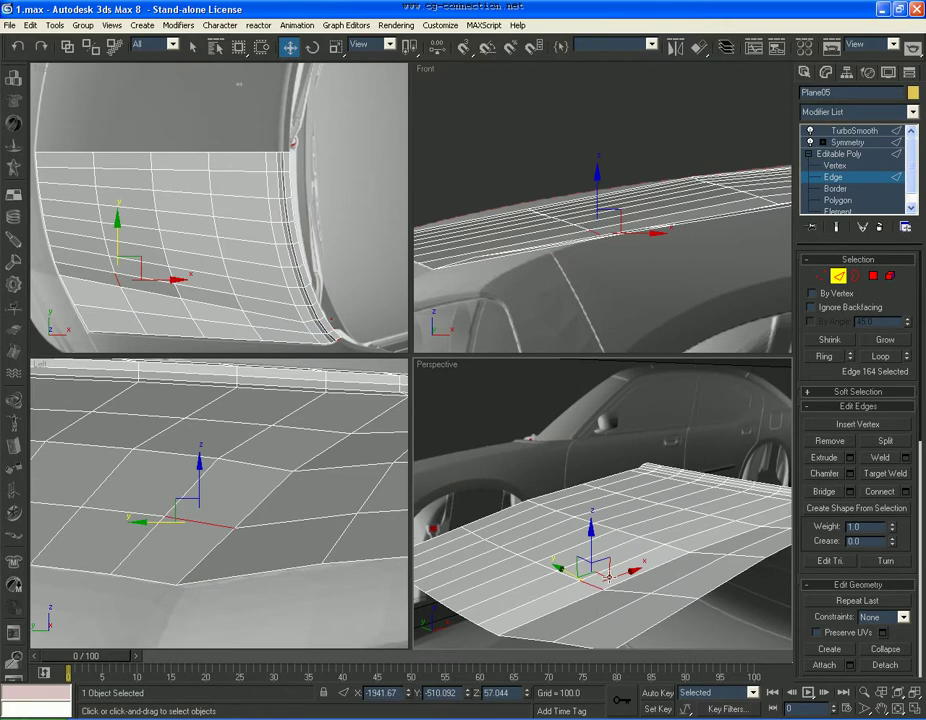
click(880, 356)
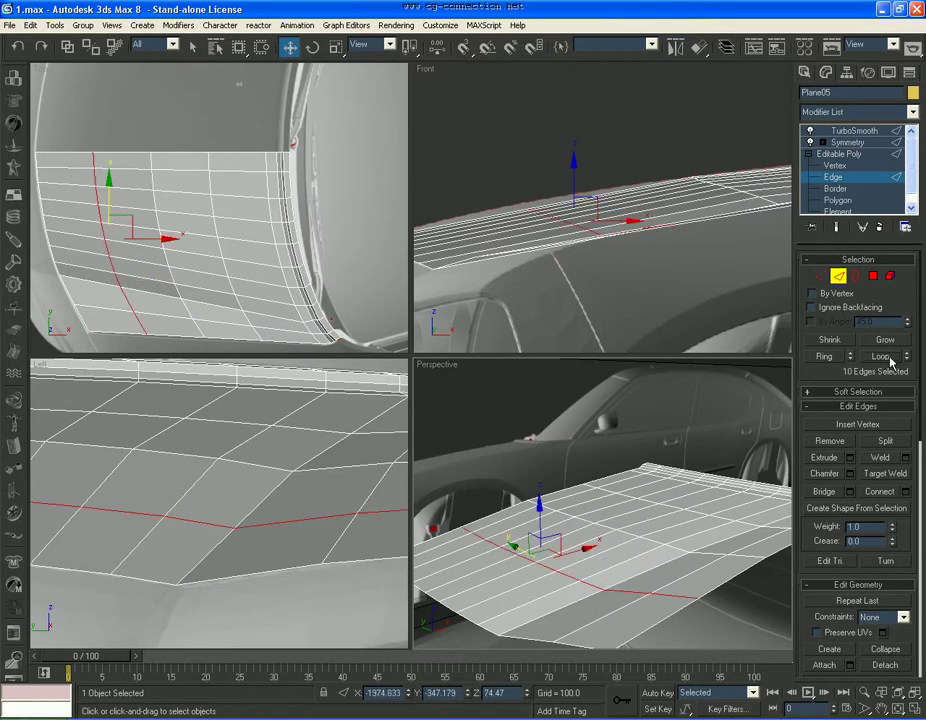
drag(577, 190, 582, 174)
click(584, 175)
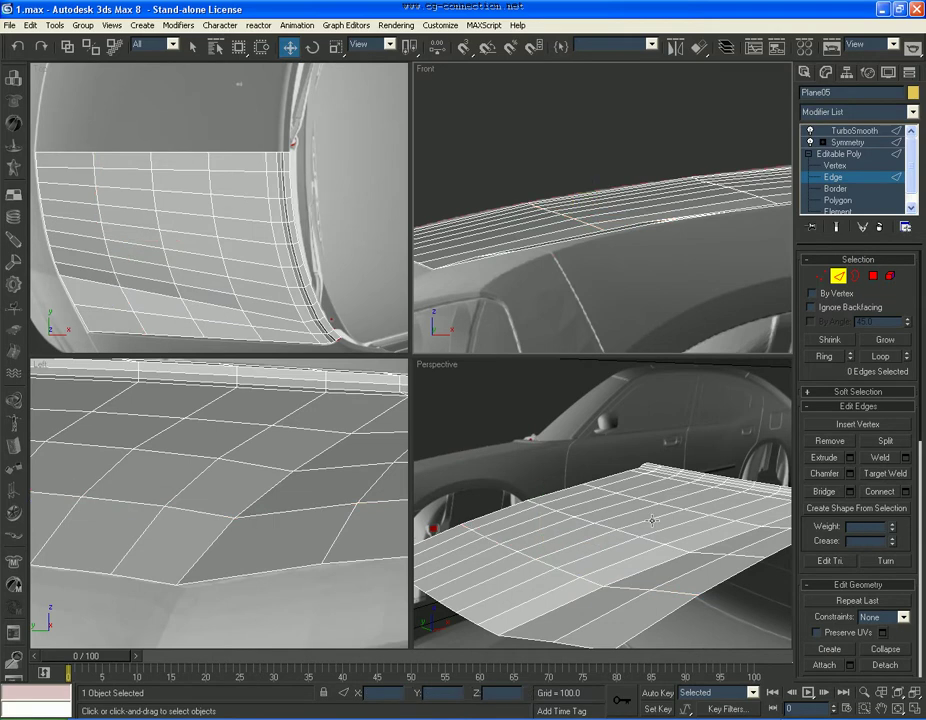
Select the full inner crosswise edge row nearest the windshield and raise it slightly
click(664, 507)
click(896, 361)
middle_drag(743, 222, 409, 283)
drag(573, 201, 575, 195)
click(614, 194)
Nudge individual inner vertices slightly in height against the reference body and check the smoothed, mirrored hood
middle_drag(319, 485, 297, 490)
key(alt+x)
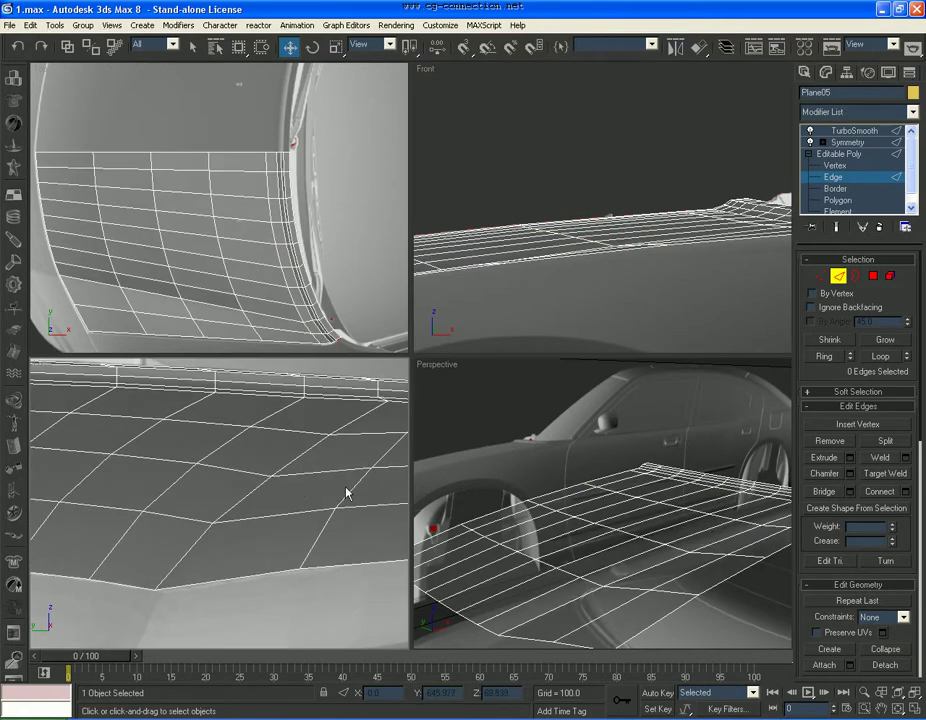
click(835, 165)
click(212, 522)
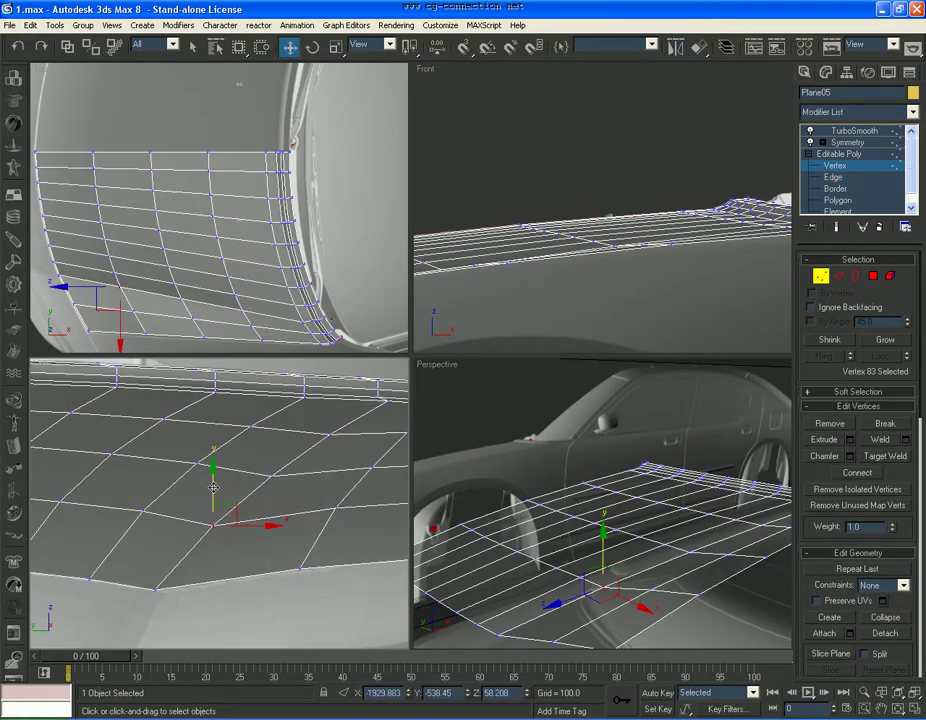
click(143, 510)
click(263, 464)
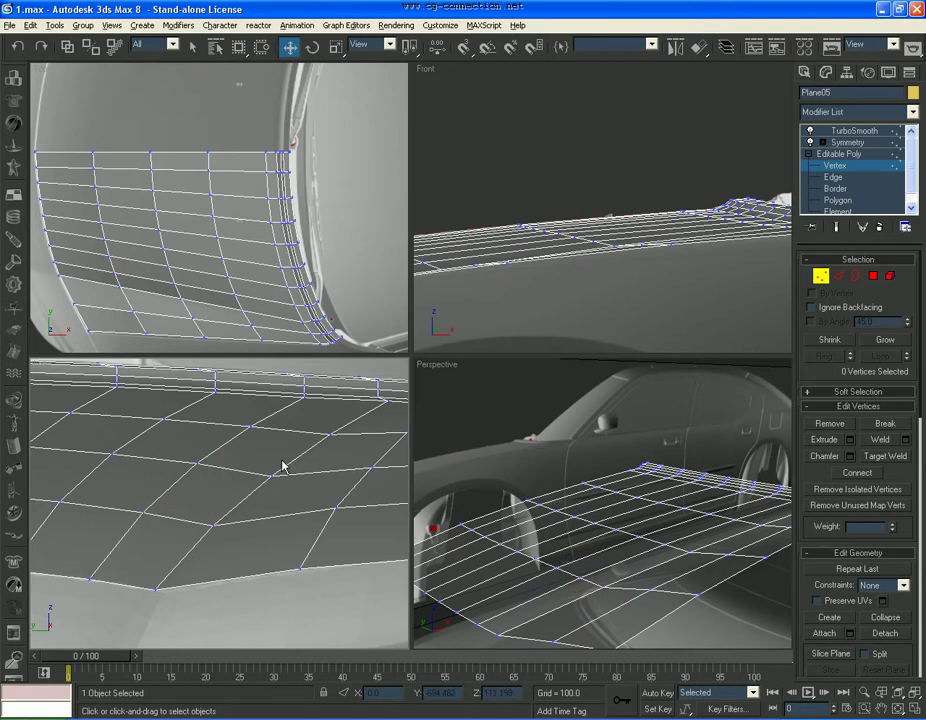
key(alt+x)
click(331, 434)
click(328, 466)
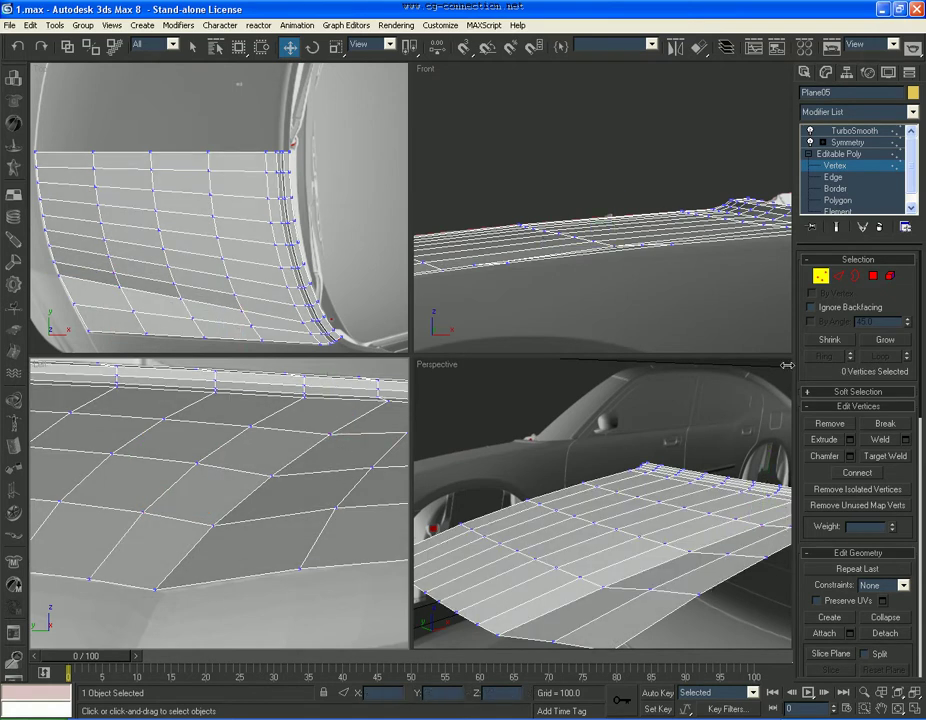
click(821, 278)
click(850, 142)
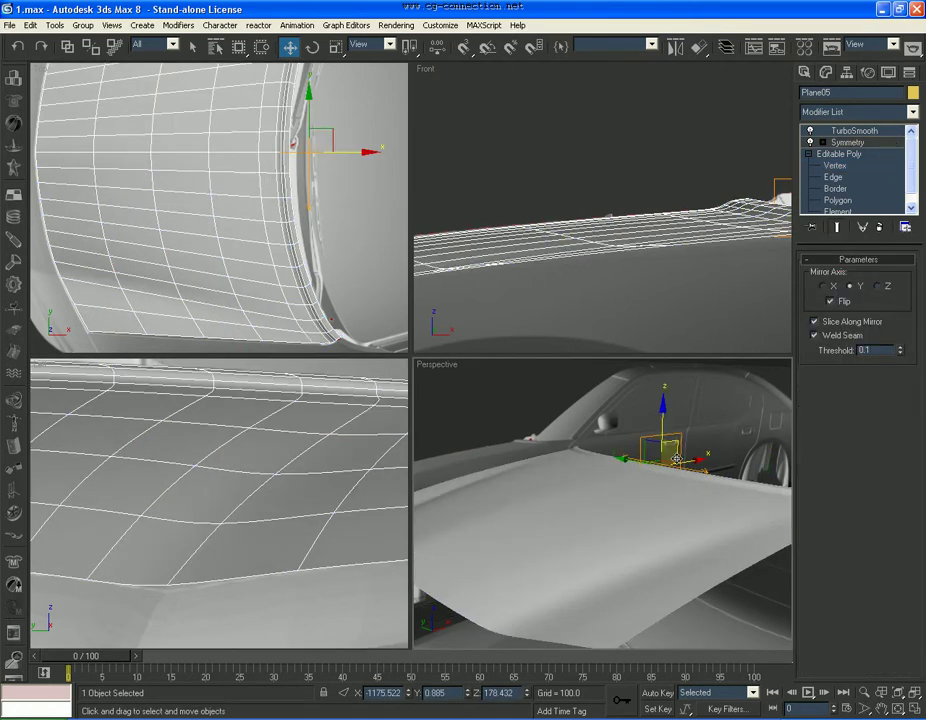
alt+middle_drag(689, 422, 648, 510)
scroll(246, 529, down, 4)
Adjust the heights of the inner vertices along the hood's centreline one by one
scroll(246, 529, down, 2)
mouse_move(246, 529)
middle_down()
mouse_move(345, 529)
mouse_move(246, 534)
middle_up()
scroll(246, 534, up, 3)
click(834, 168)
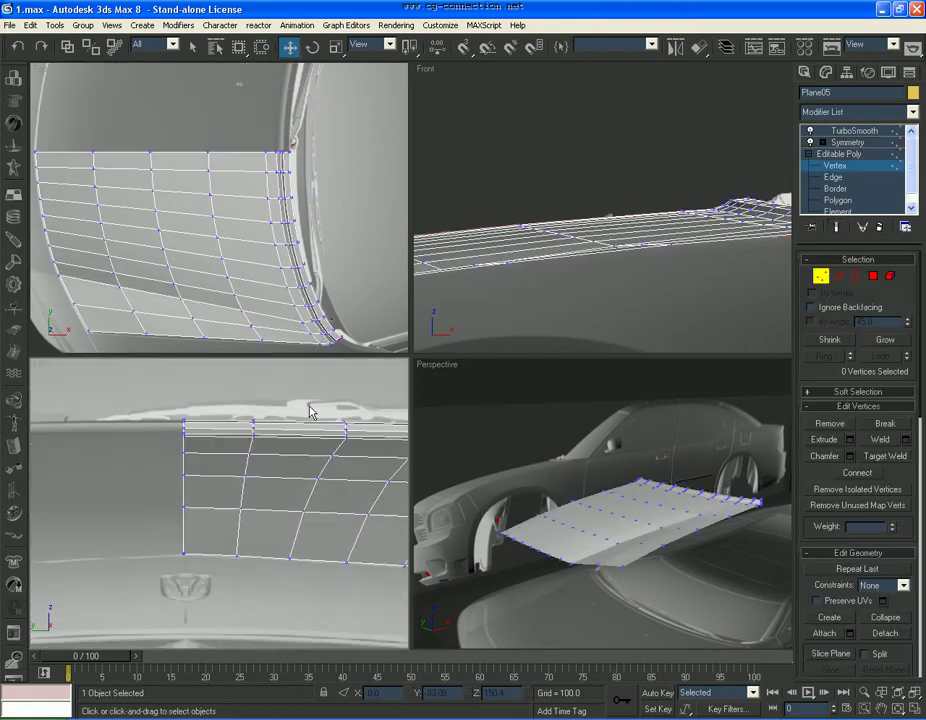
scroll(178, 564, up, 2)
click(164, 512)
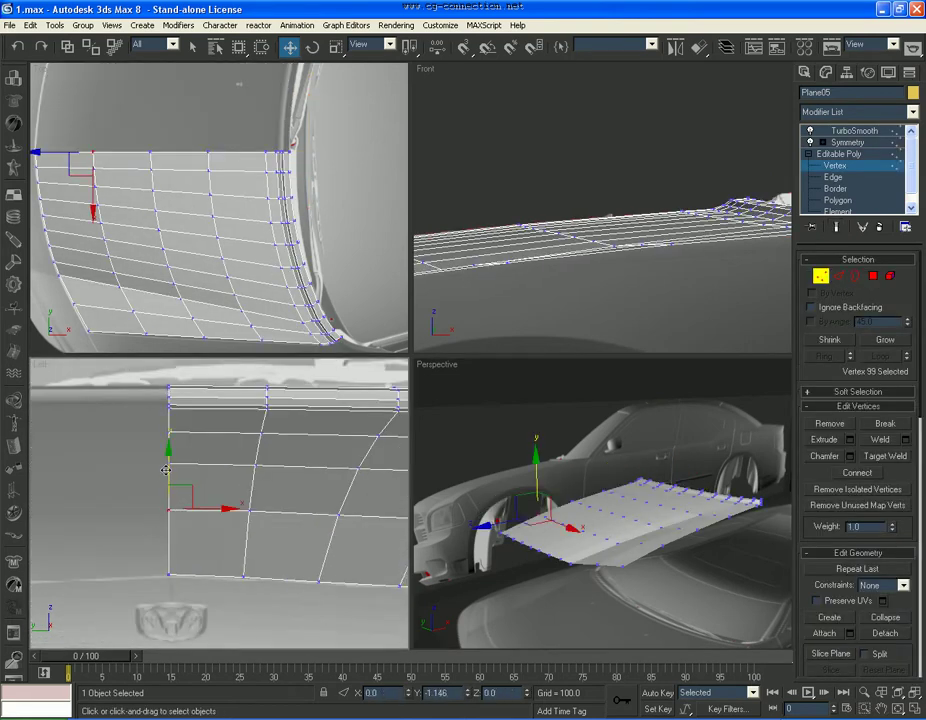
click(166, 470)
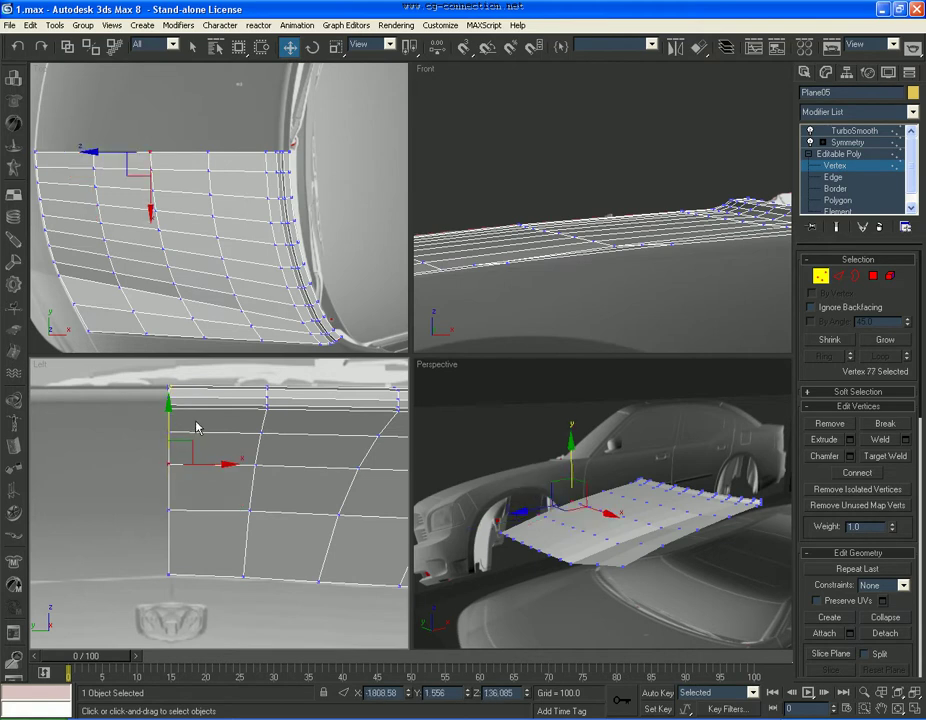
click(168, 431)
drag(167, 396, 167, 398)
click(200, 394)
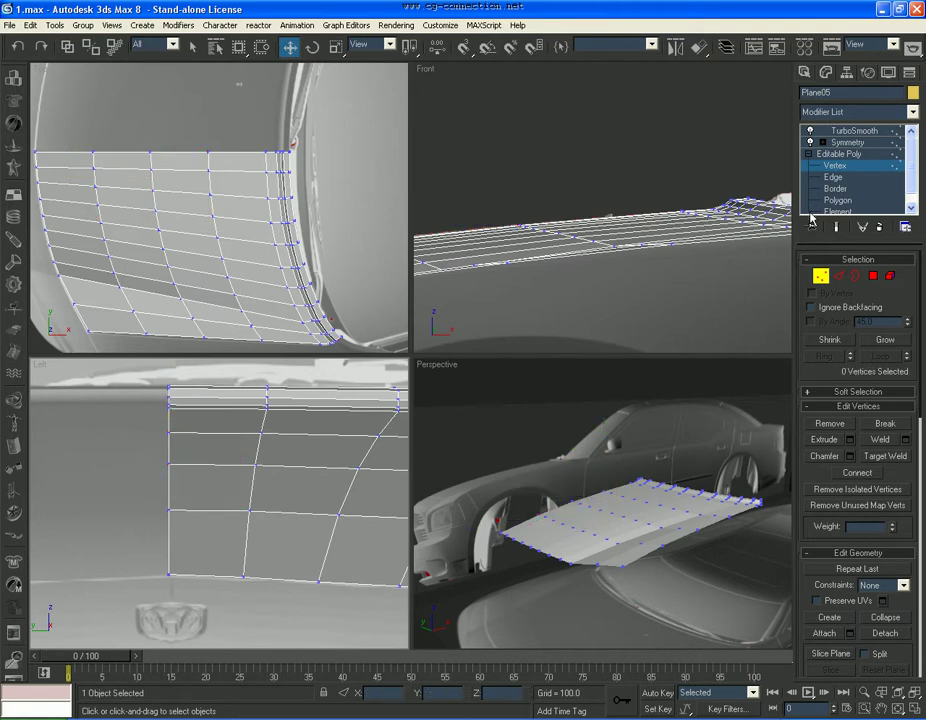
Examine the smoothed, mirrored hood surface in perspective from several angles
click(843, 154)
click(857, 131)
scroll(637, 550, up, 3)
mouse_move(591, 550)
middle_down()
mouse_move(637, 550)
mouse_move(595, 525)
mouse_move(639, 549)
mouse_move(585, 562)
middle_up()
scroll(585, 562, down, 4)
click(899, 709)
drag(625, 515, 617, 540)
key(w)
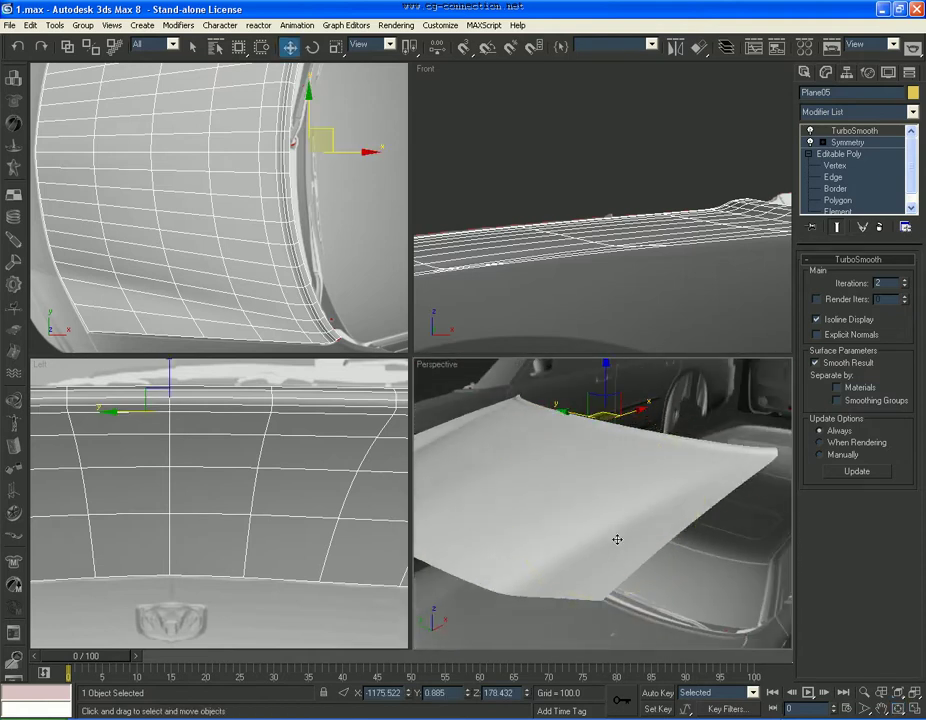
alt+middle_drag(617, 539, 645, 535)
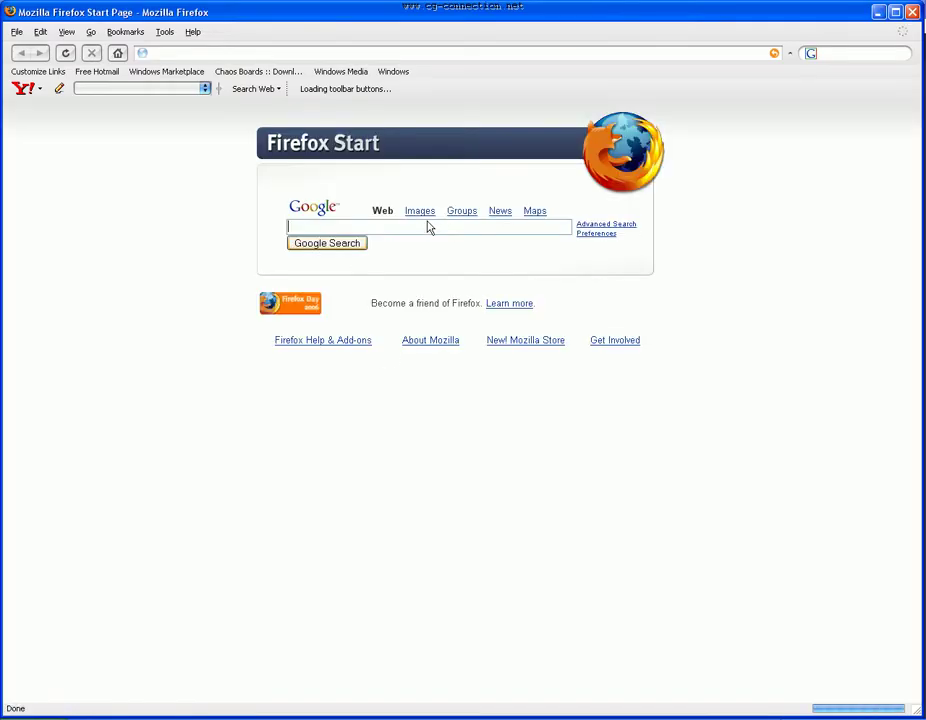
In Firefox, search Google Images for "dodge charger 2006"
click(424, 212)
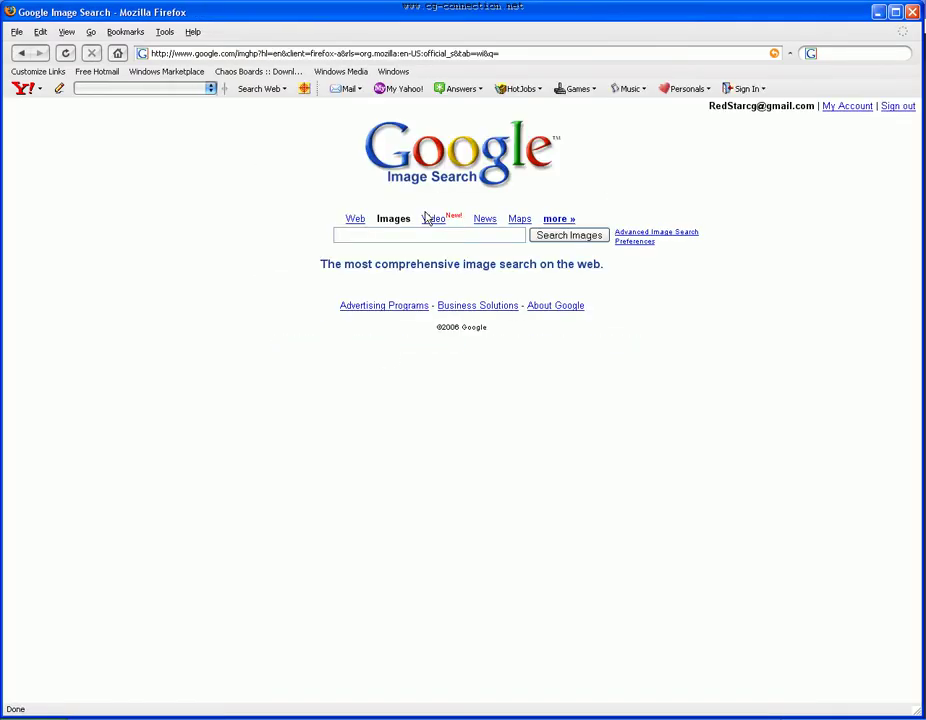
text(dodge charger 2006)
key(Return)
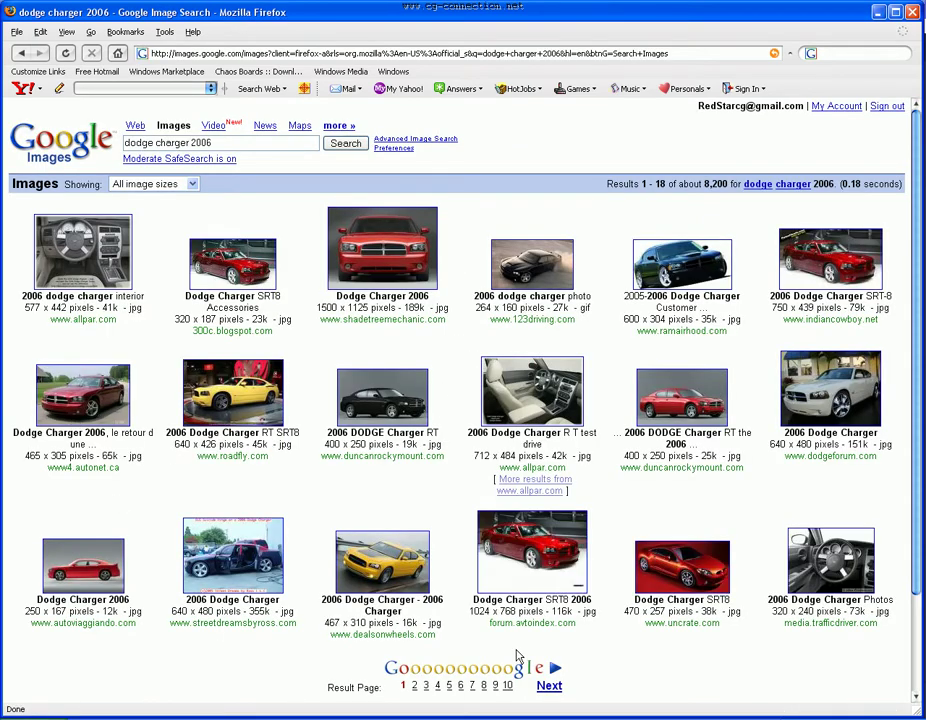
Browse the image results through the fourth page and open the black 2006 Dodge Charger RT photo at full size to study its hood
click(556, 667)
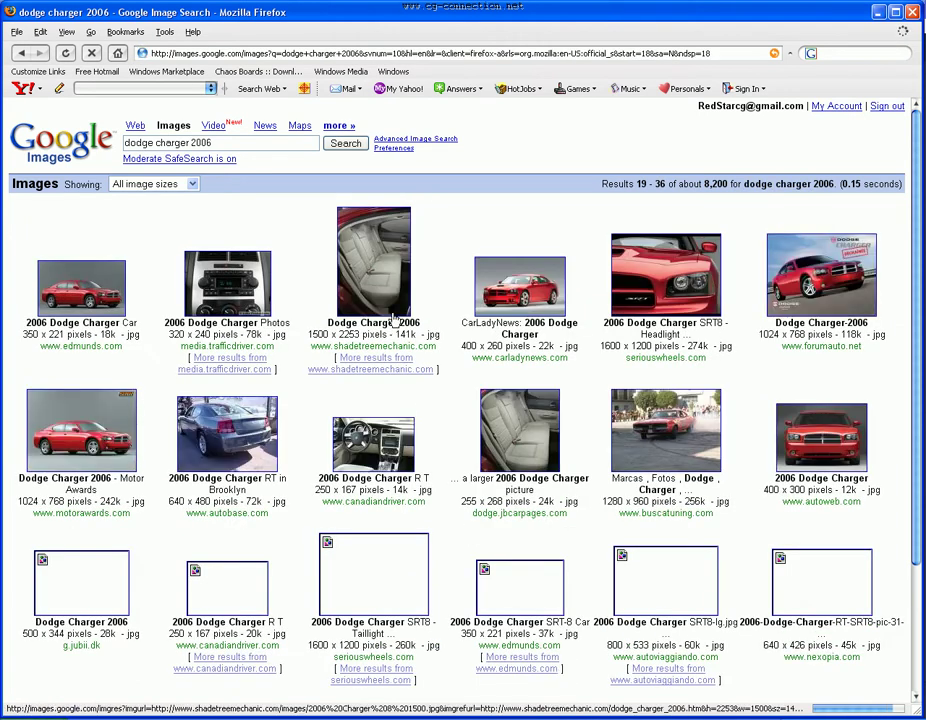
scroll(460, 600, down, 2)
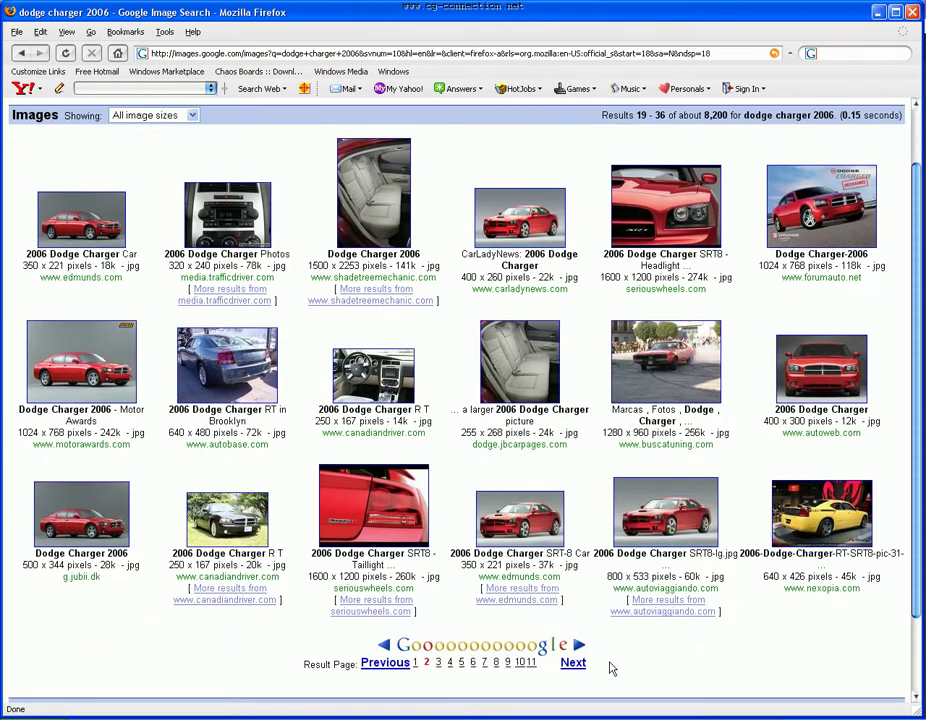
click(577, 664)
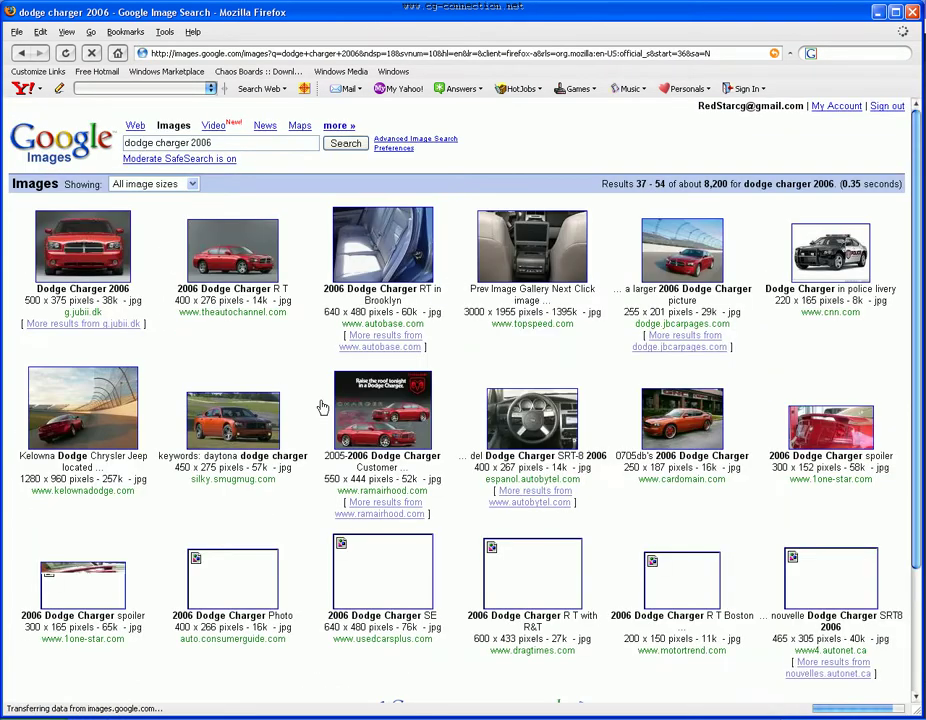
scroll(571, 611, down, 1)
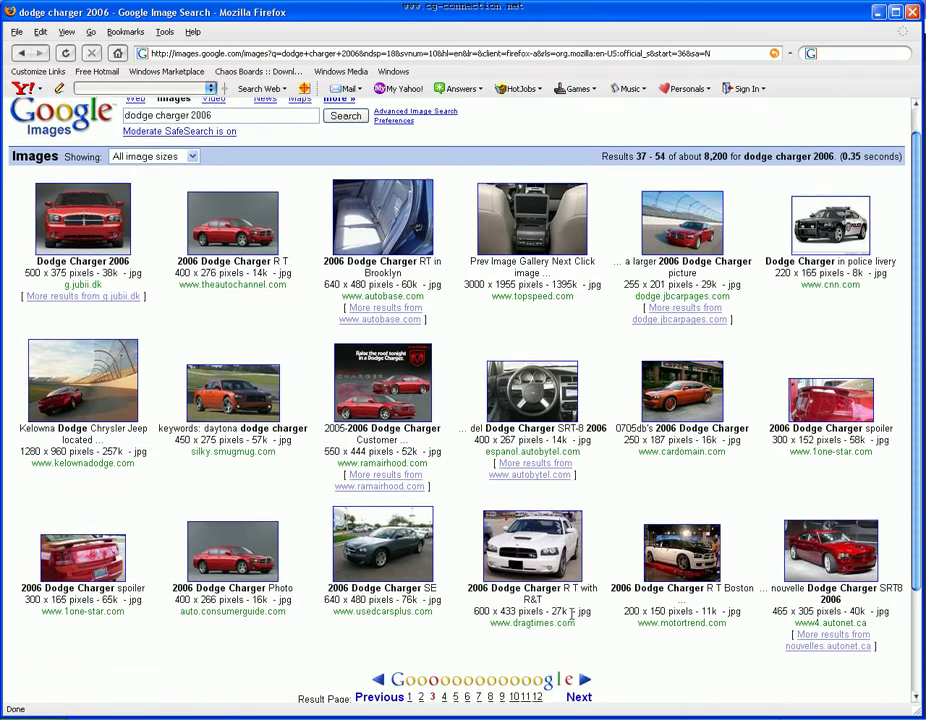
click(579, 697)
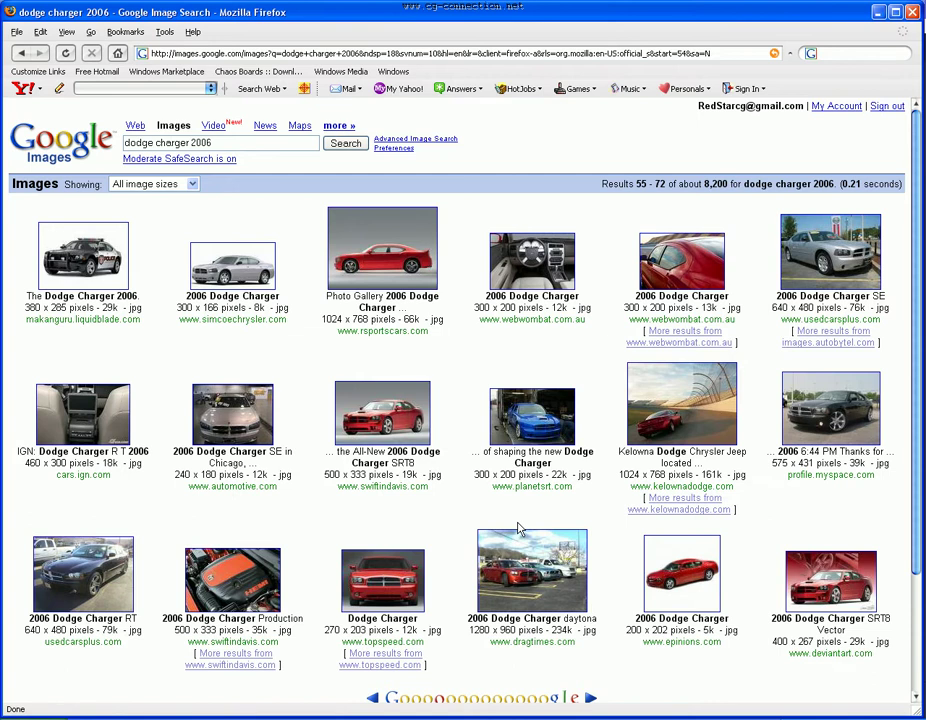
scroll(519, 529, down, 2)
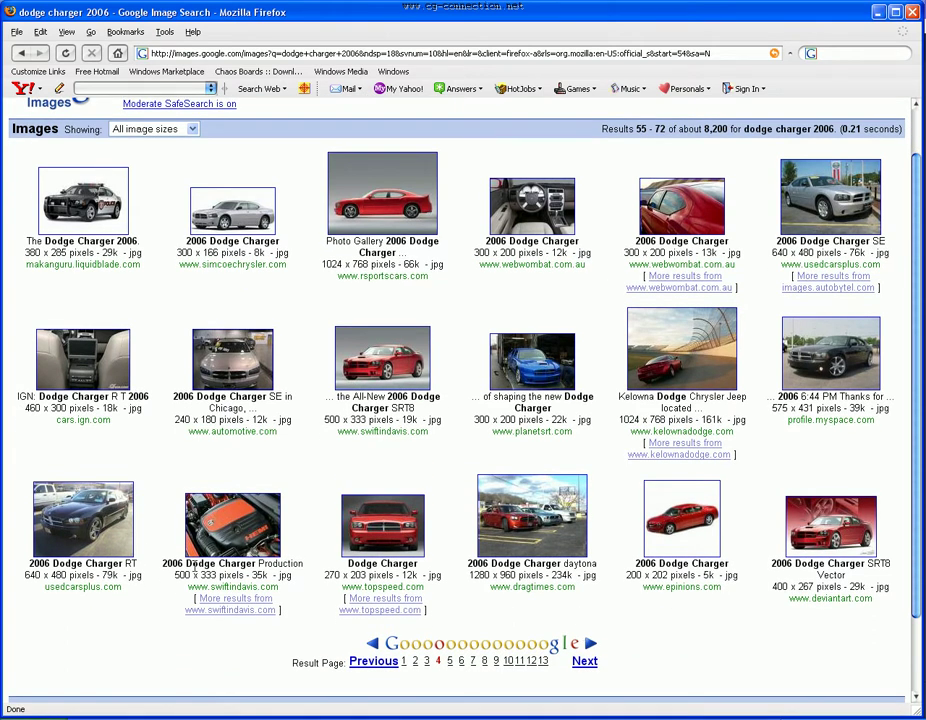
click(118, 525)
click(272, 108)
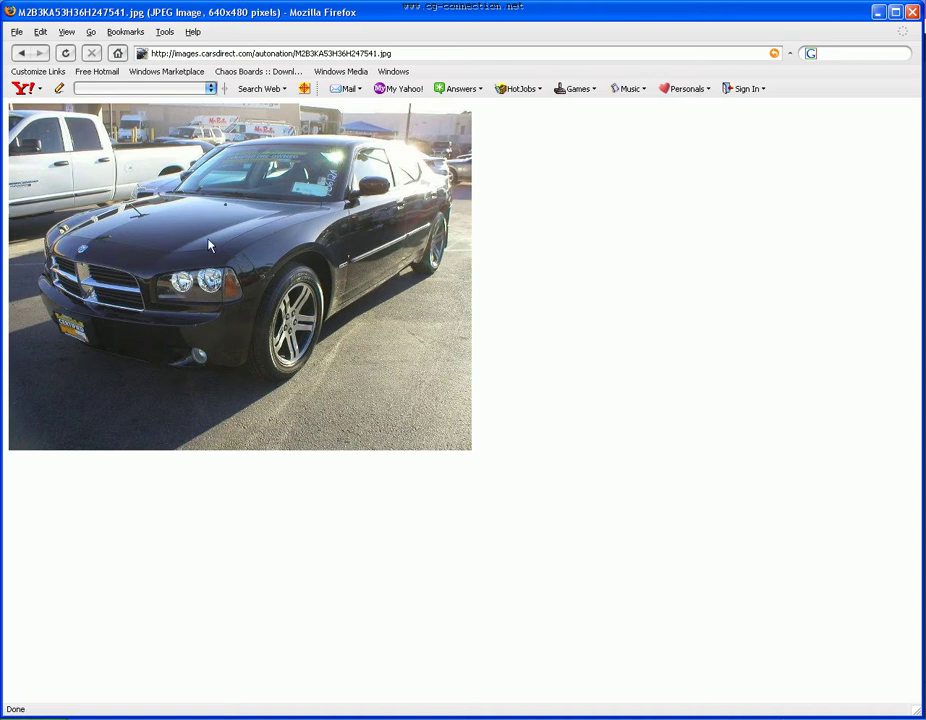
Switch back to 3ds Max, chamfer the lengthwise edge loop along the crease near the hood's side by a small amount and inspect the smoothed result
key(alt+Tab)
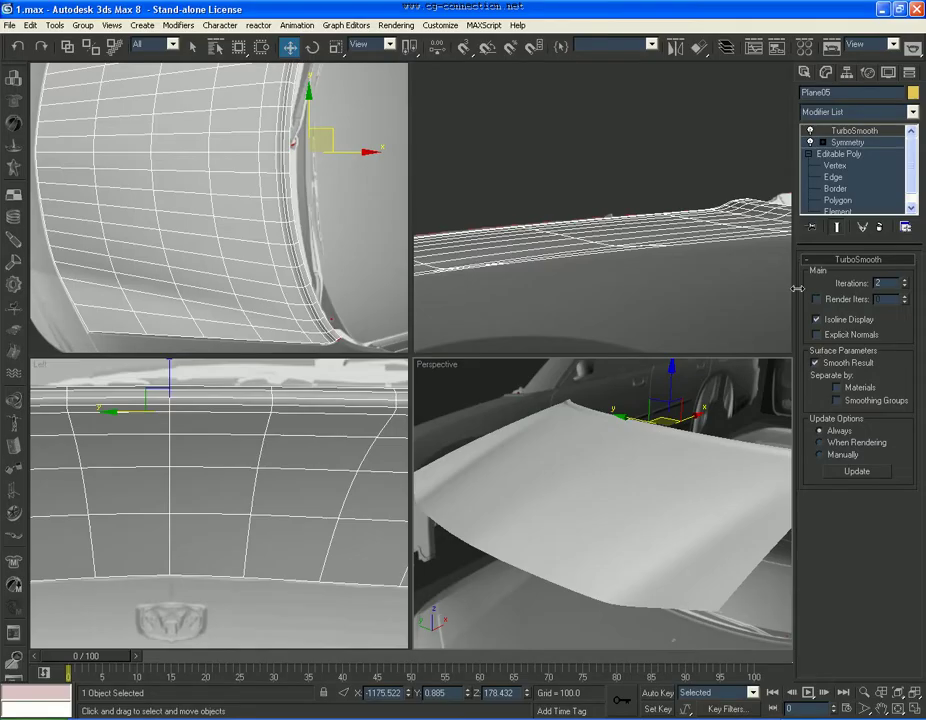
click(846, 178)
key(F4)
click(642, 556)
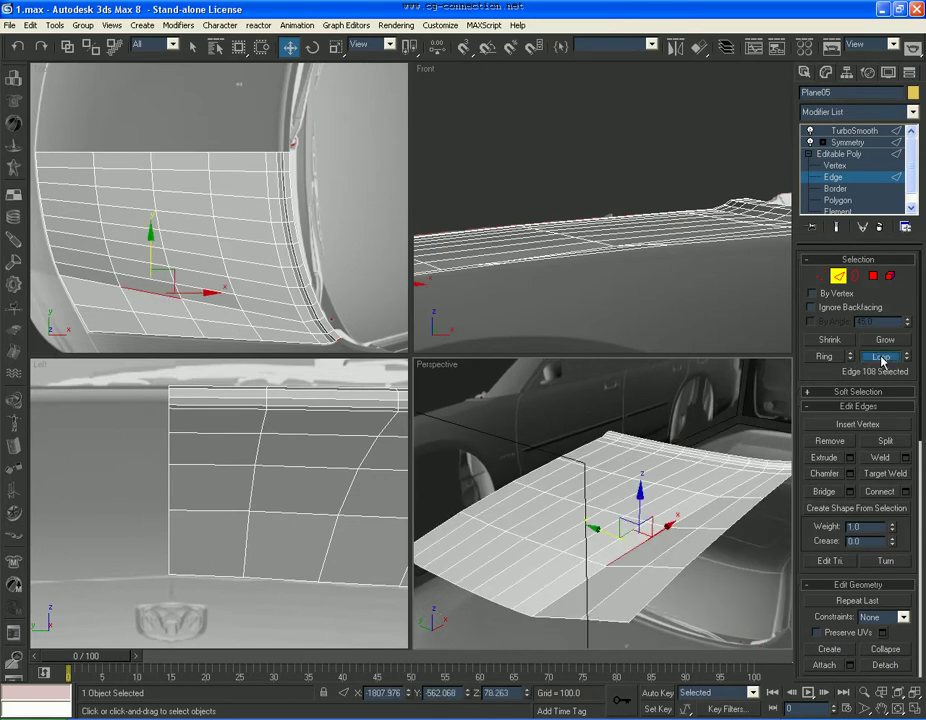
click(879, 362)
middle_drag(339, 290, 275, 190)
scroll(291, 197, up, 3)
key(alt+x)
alt+drag(322, 188, 262, 245)
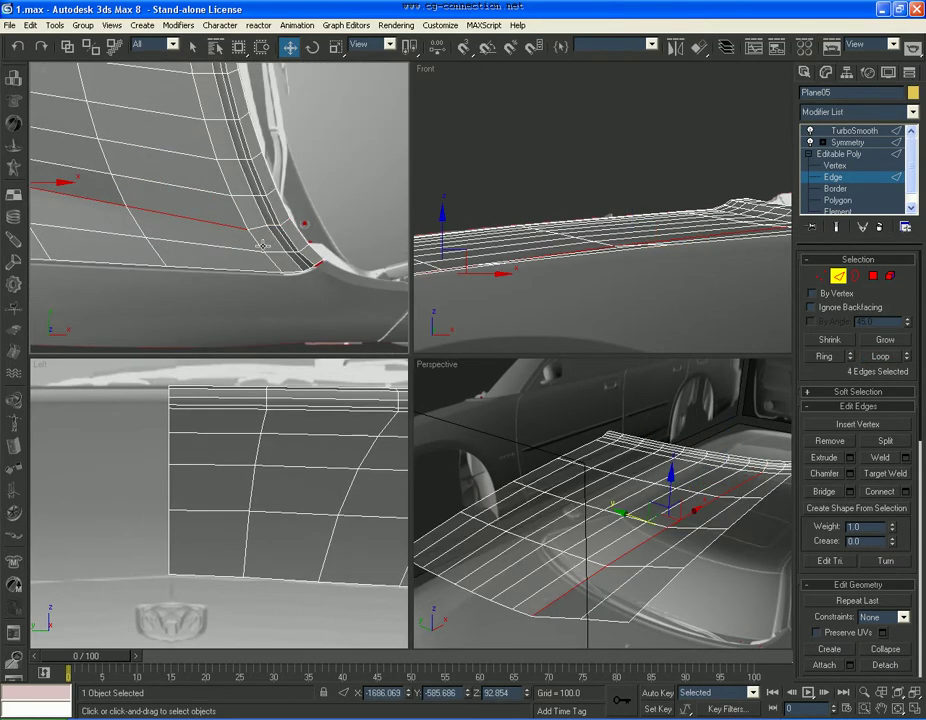
click(849, 474)
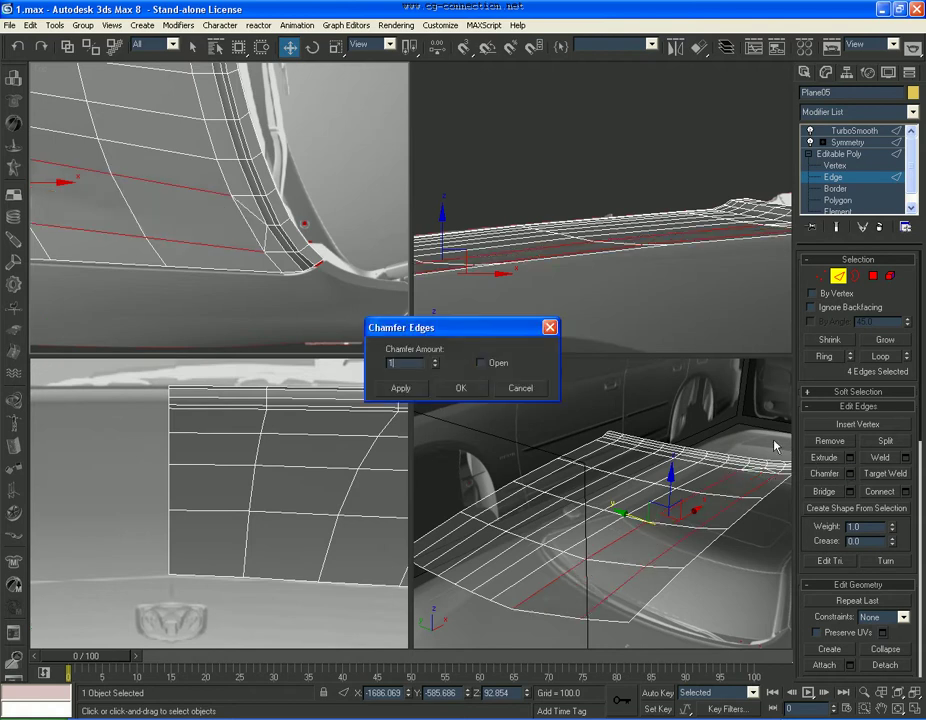
click(473, 395)
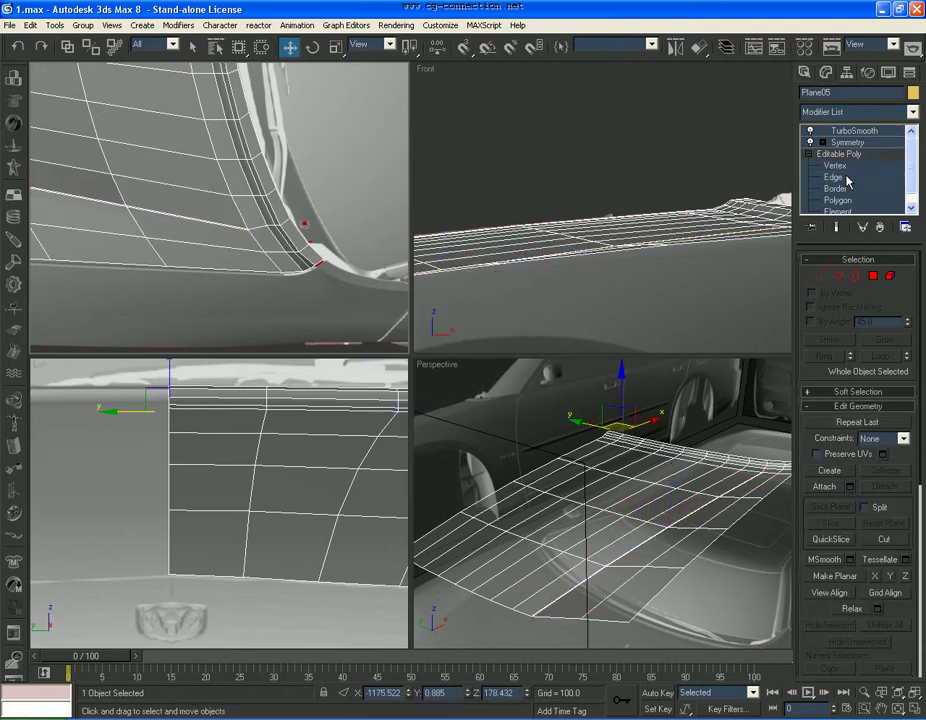
click(855, 130)
mouse_move(649, 548)
alt+middle_down()
mouse_move(674, 542)
mouse_move(663, 537)
alt+middle_up()
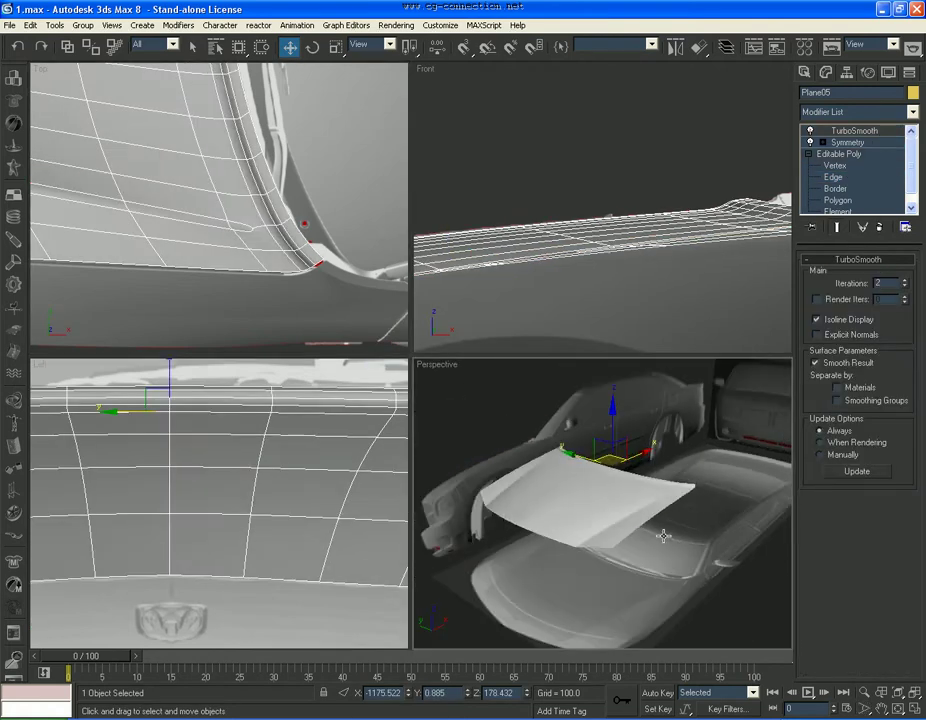
Weld the three overlapping vertices at the rear end of the chamfered side crease and return to the smoothed hood
scroll(663, 537, up, 4)
click(835, 165)
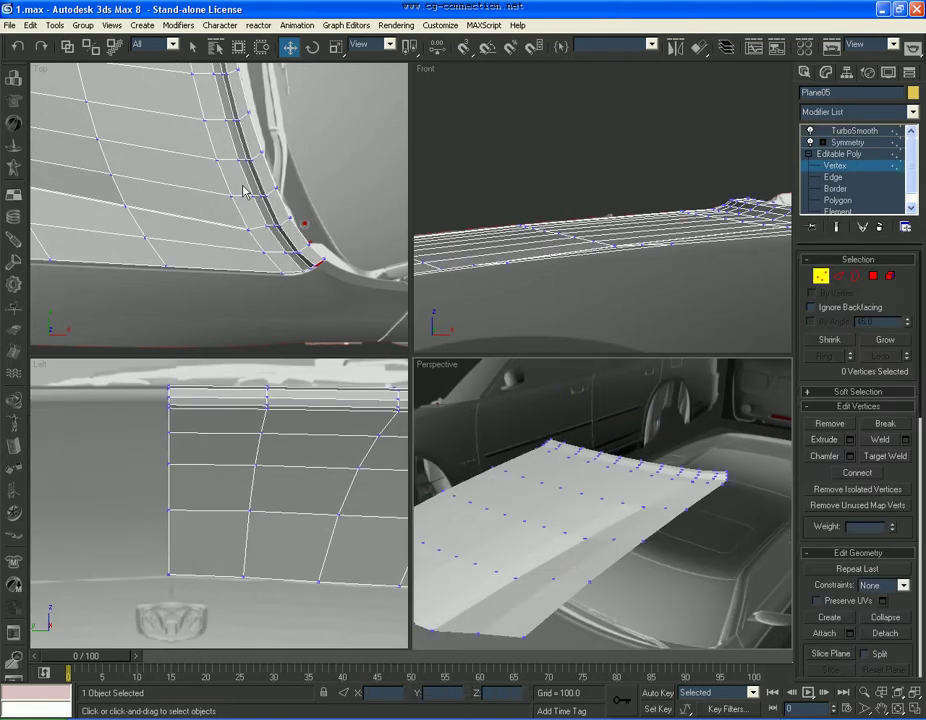
scroll(306, 265, up, 3)
click(300, 268)
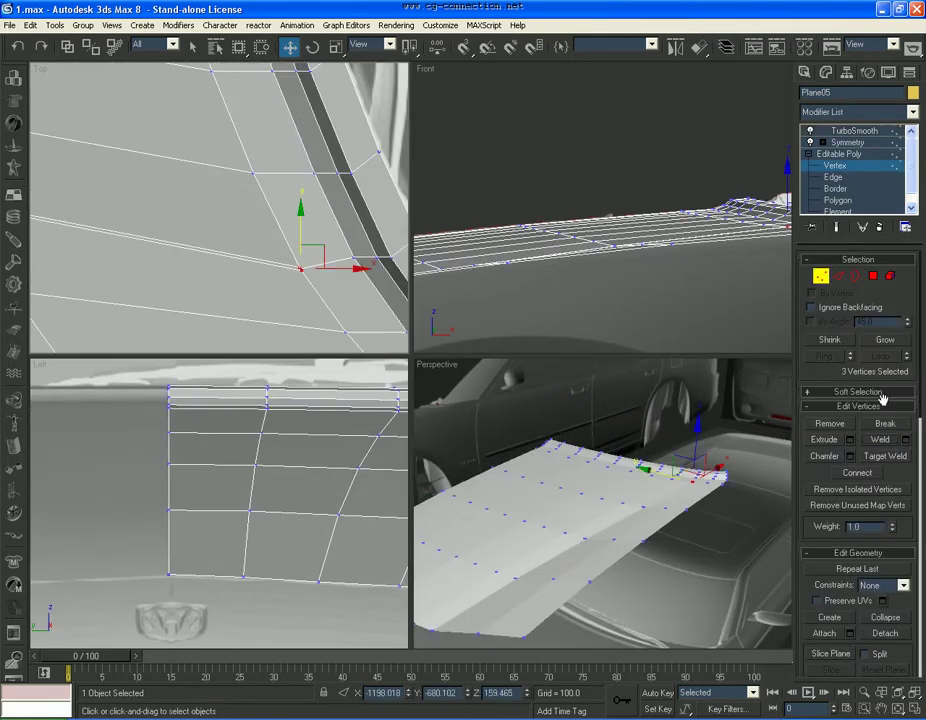
click(906, 439)
click(473, 422)
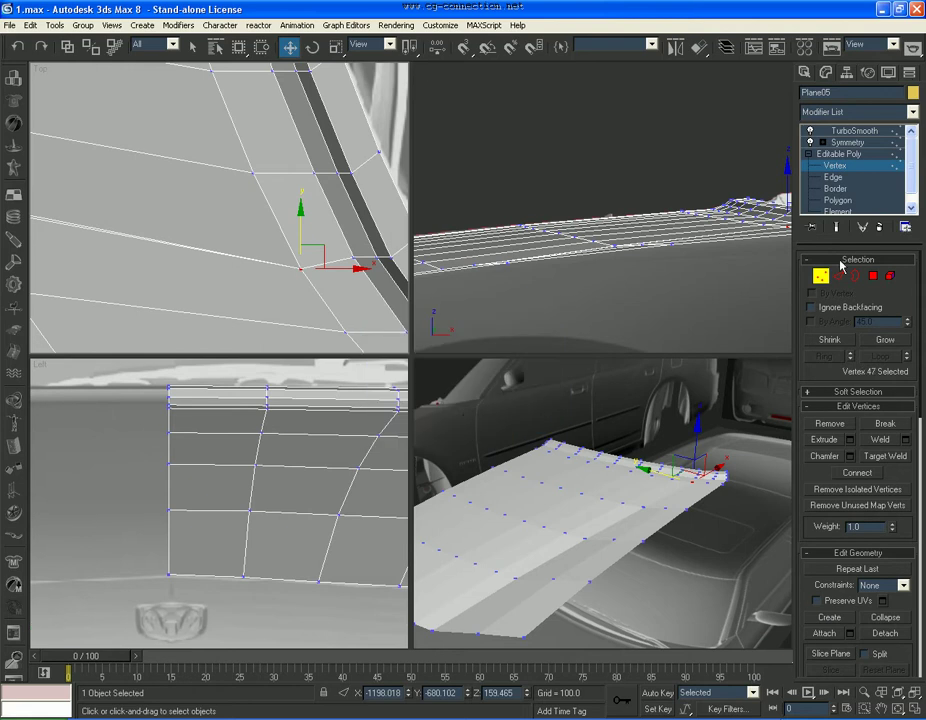
click(845, 165)
click(855, 130)
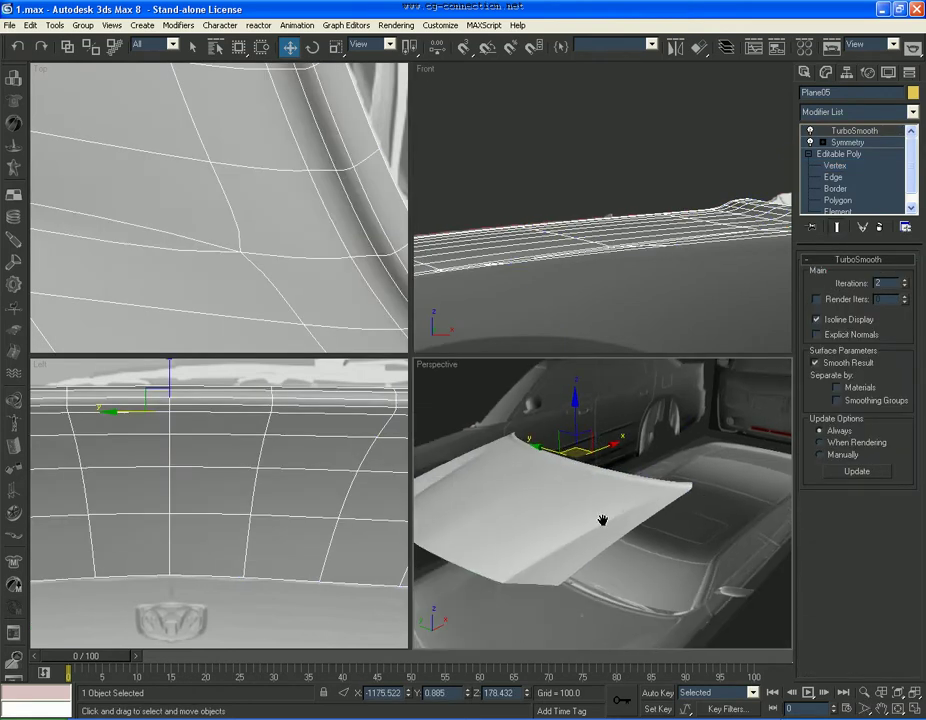
Try chamfering only the three front edges of the hood's centre line by 5.46 and view the smoothed result
click(912, 711)
click(898, 709)
mouse_move(405, 446)
mouse_down()
mouse_move(604, 422)
mouse_move(683, 428)
mouse_move(631, 413)
mouse_move(540, 410)
mouse_move(411, 443)
mouse_up()
right_click(411, 444)
click(845, 177)
scroll(375, 345, up, 2)
click(376, 315)
click(879, 358)
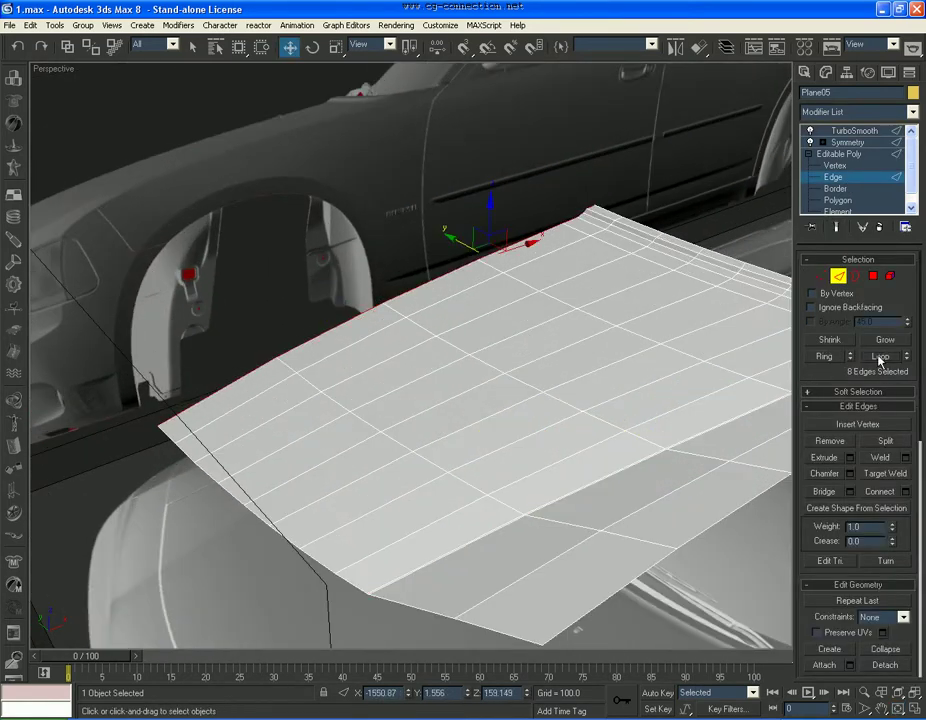
alt+drag(615, 184, 507, 266)
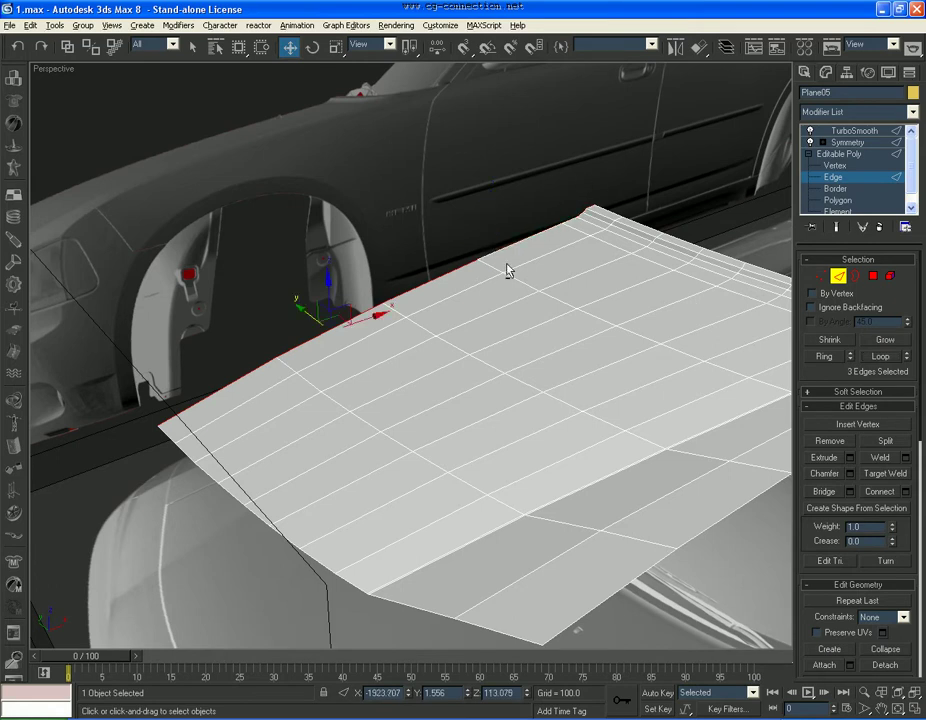
click(849, 475)
click(836, 228)
middle_drag(337, 277, 344, 272)
key(F4)
middle_drag(315, 318, 342, 350)
scroll(341, 349, up, 3)
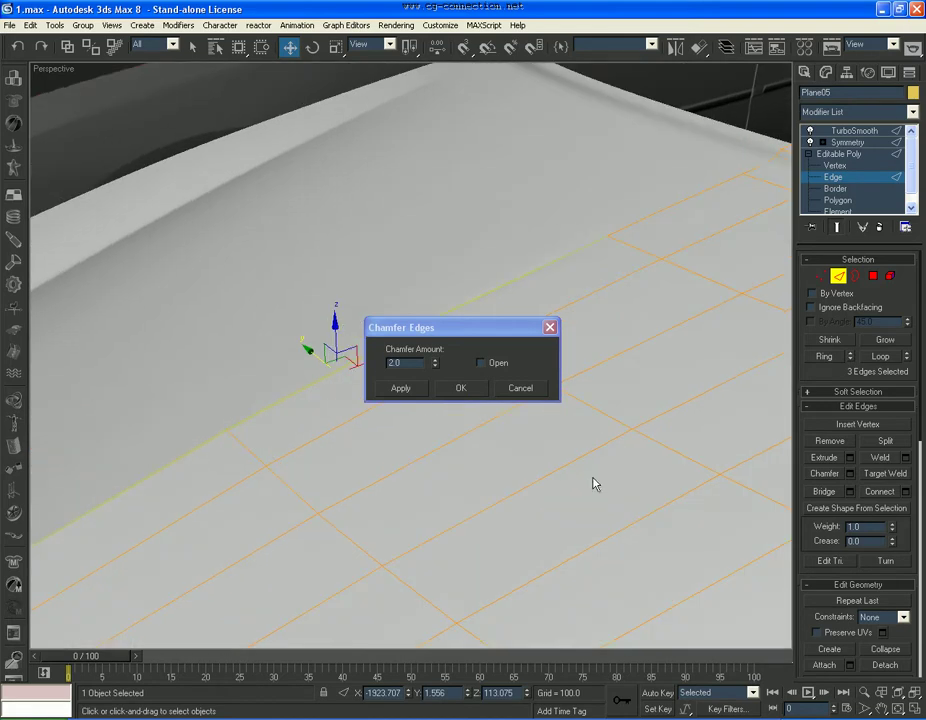
click(898, 706)
drag(428, 432, 376, 429)
key(w)
drag(435, 373, 425, 252)
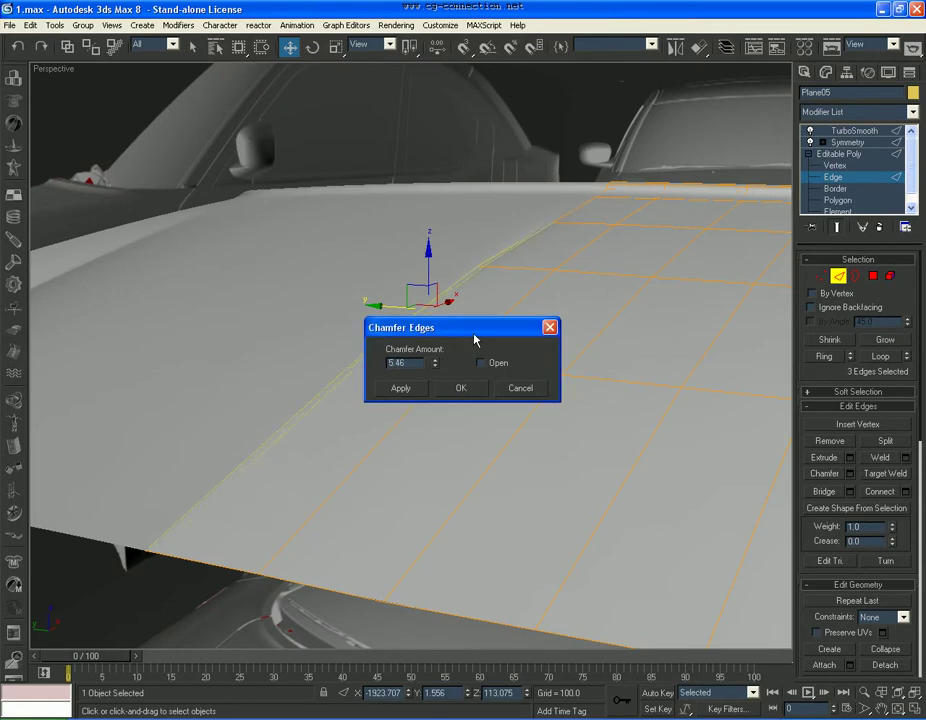
click(464, 388)
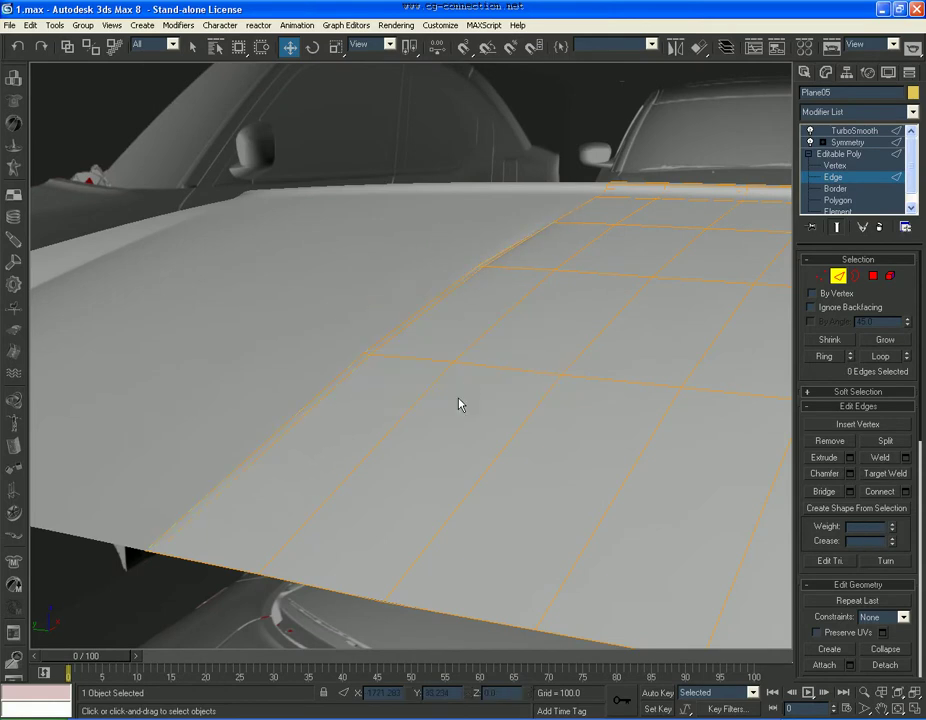
click(837, 228)
click(839, 276)
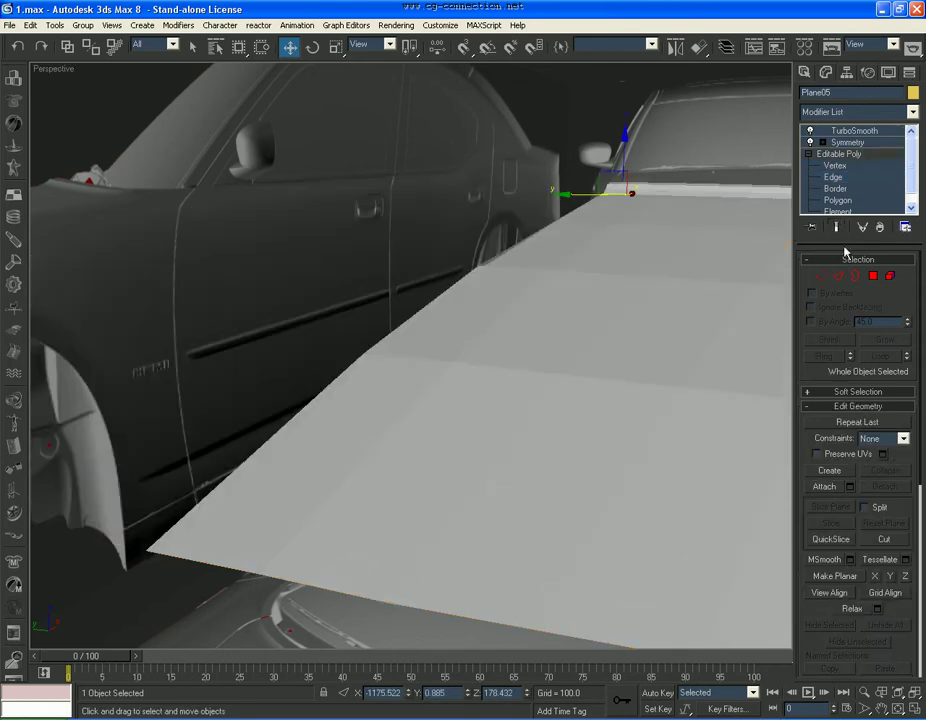
click(860, 132)
scroll(490, 378, down, 1)
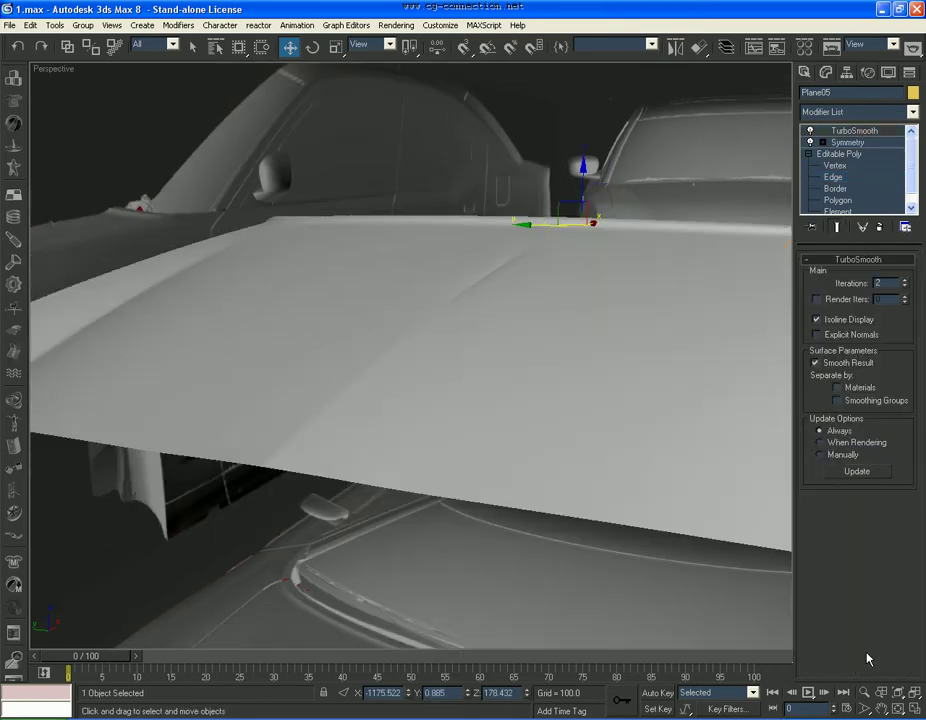
Chamfer the entire edge loop along the hood's centre line by 5.46 and view the smoothed surface
click(834, 177)
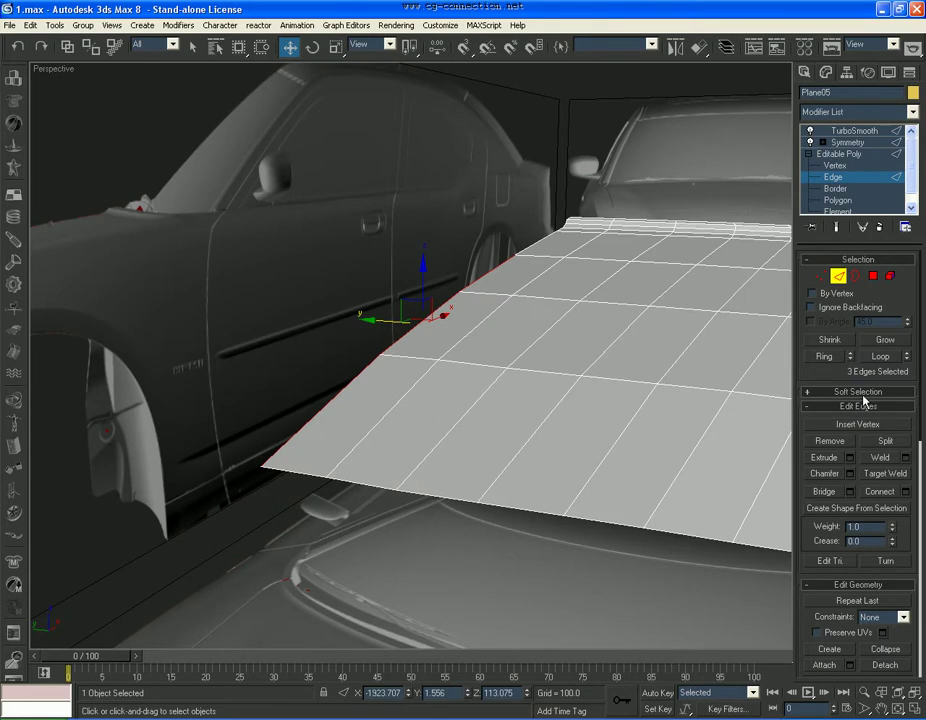
click(880, 355)
click(849, 474)
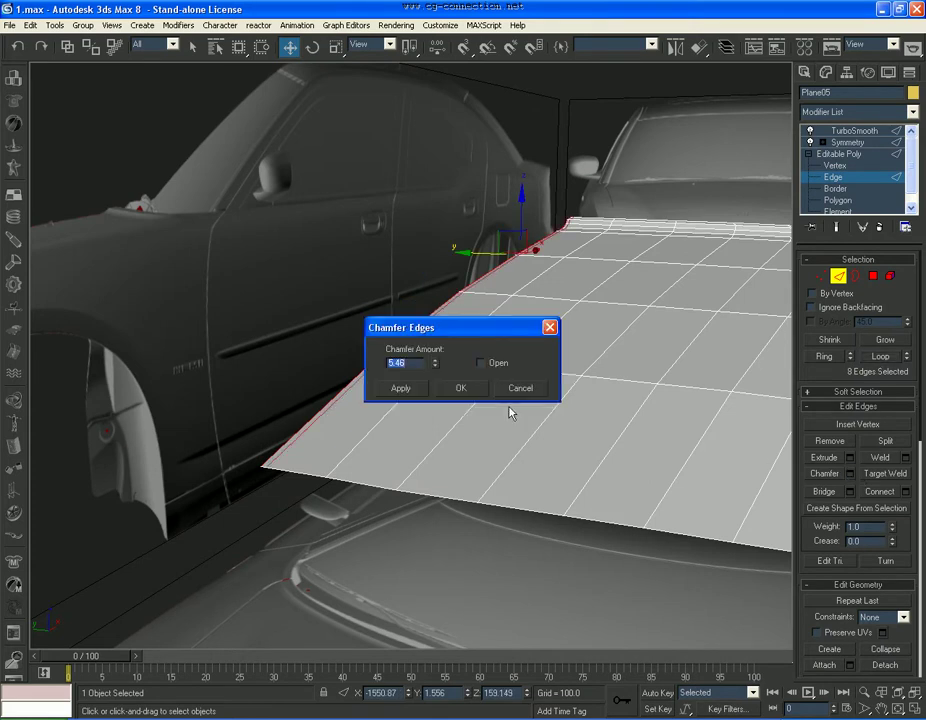
click(461, 388)
click(839, 154)
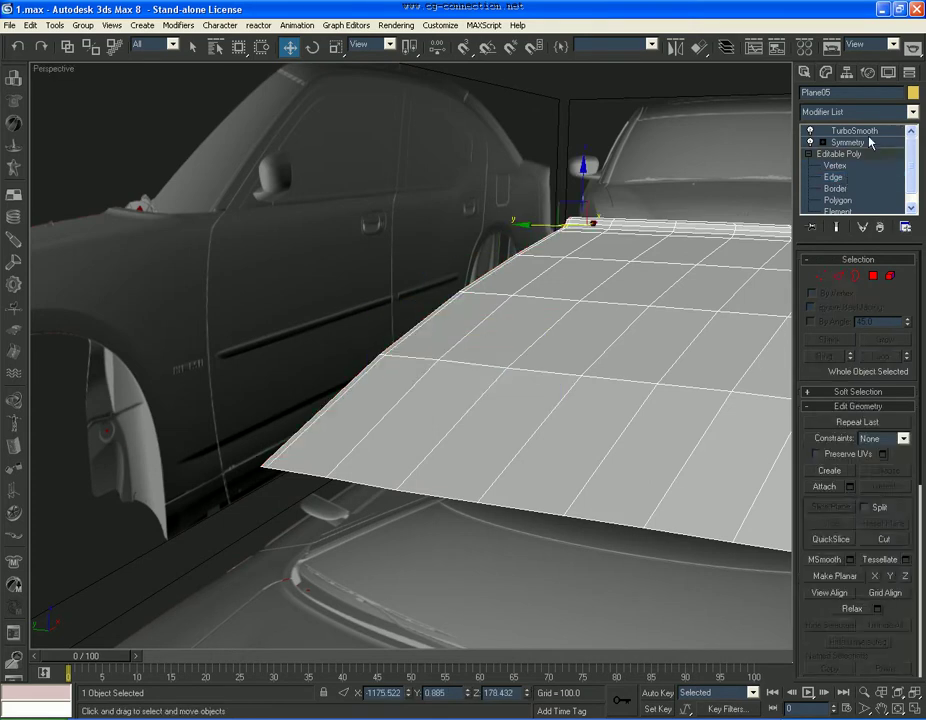
click(866, 131)
click(898, 708)
drag(357, 274, 379, 387)
drag(418, 391, 480, 399)
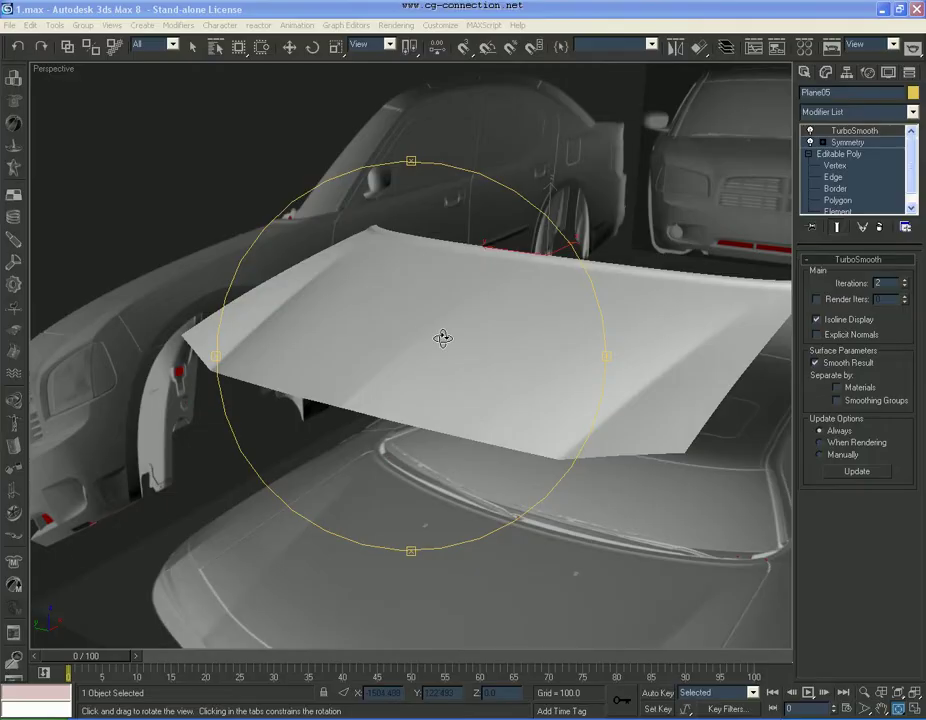
drag(440, 337, 550, 392)
key(w)
Target-weld the extra chamfer vertices on the rear rows of the centre line onto the neighbouring column
click(835, 166)
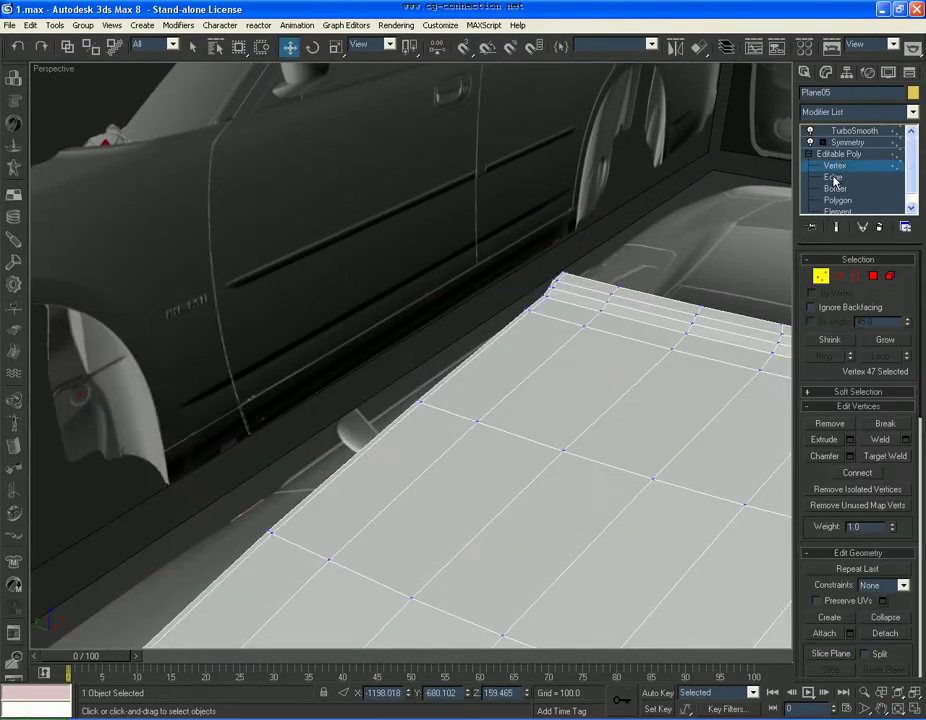
click(833, 177)
click(835, 166)
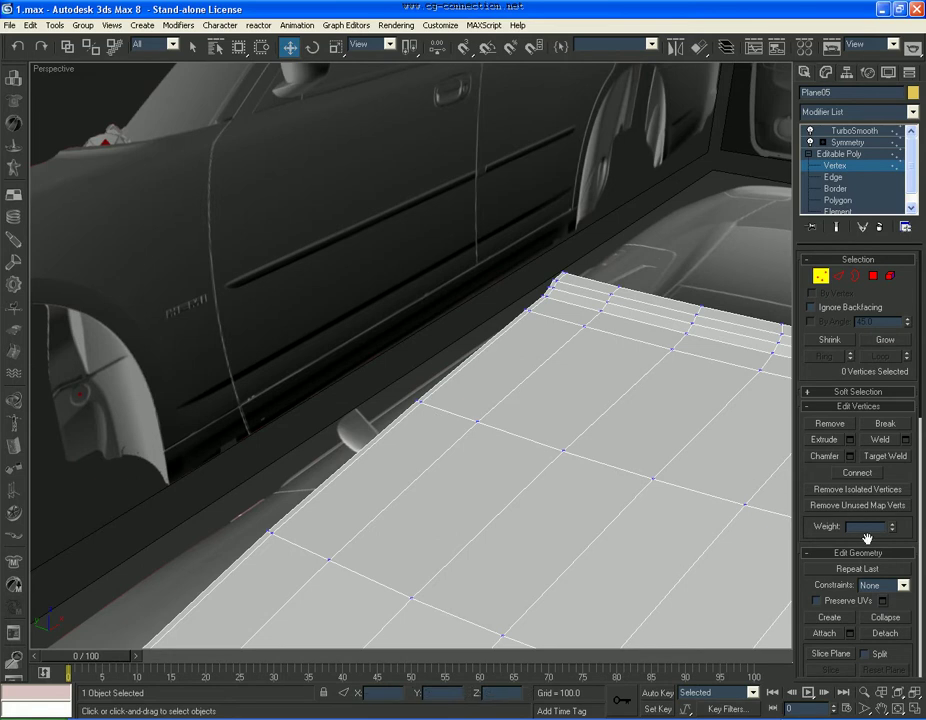
drag(912, 481, 912, 462)
click(885, 437)
alt+middle_drag(470, 392, 518, 388)
click(576, 400)
click(604, 375)
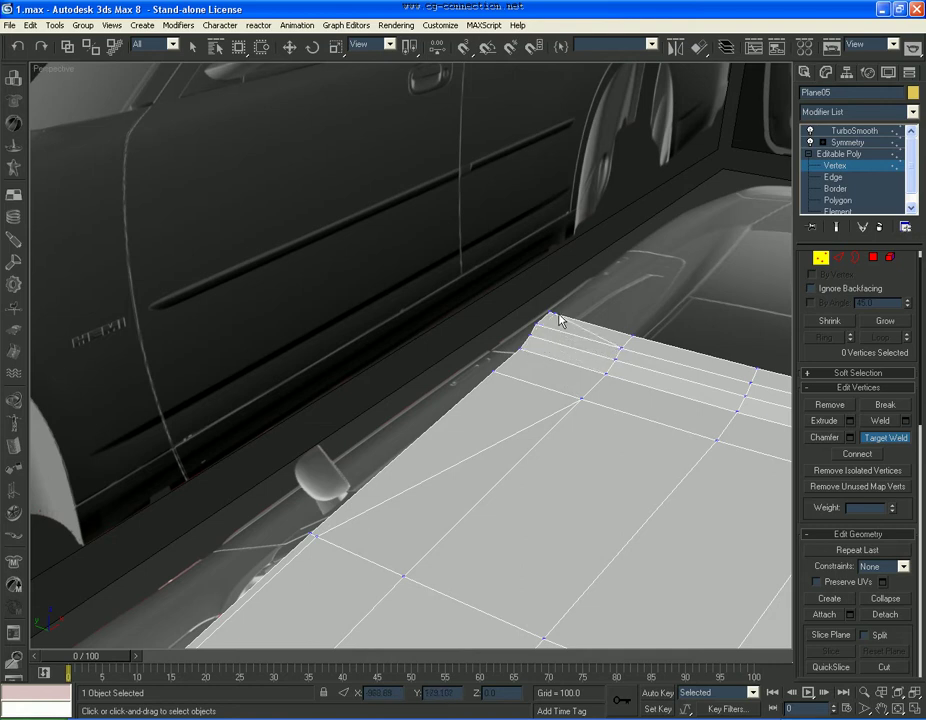
click(628, 342)
key(w)
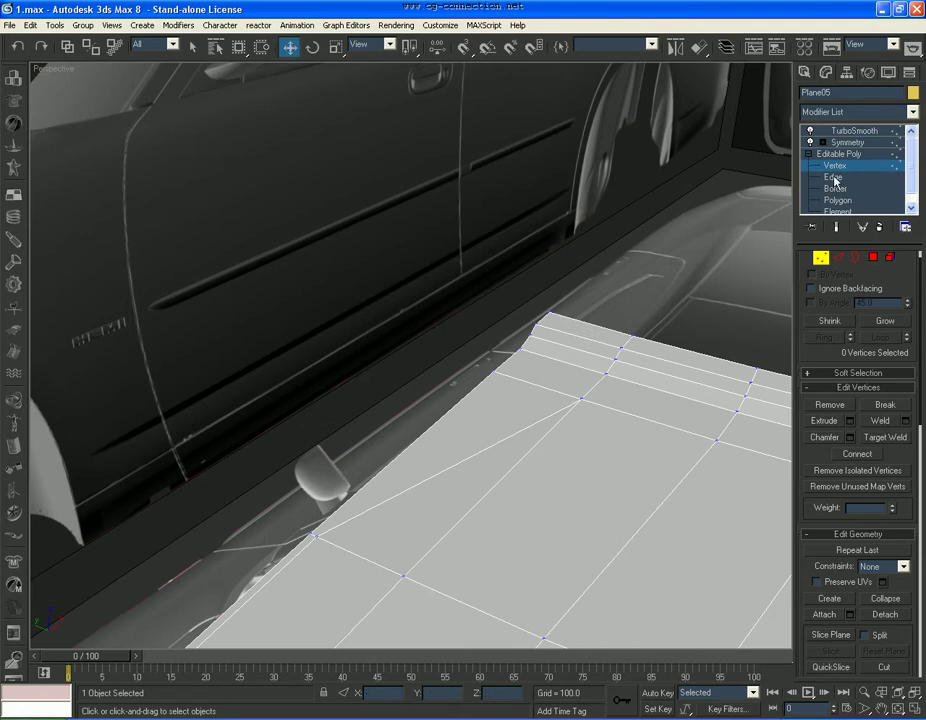
Examine the smoothed hood from several angles and compare its centre and side creases with the black Dodge Charger photo in Firefox
click(840, 132)
scroll(531, 374, down, 8)
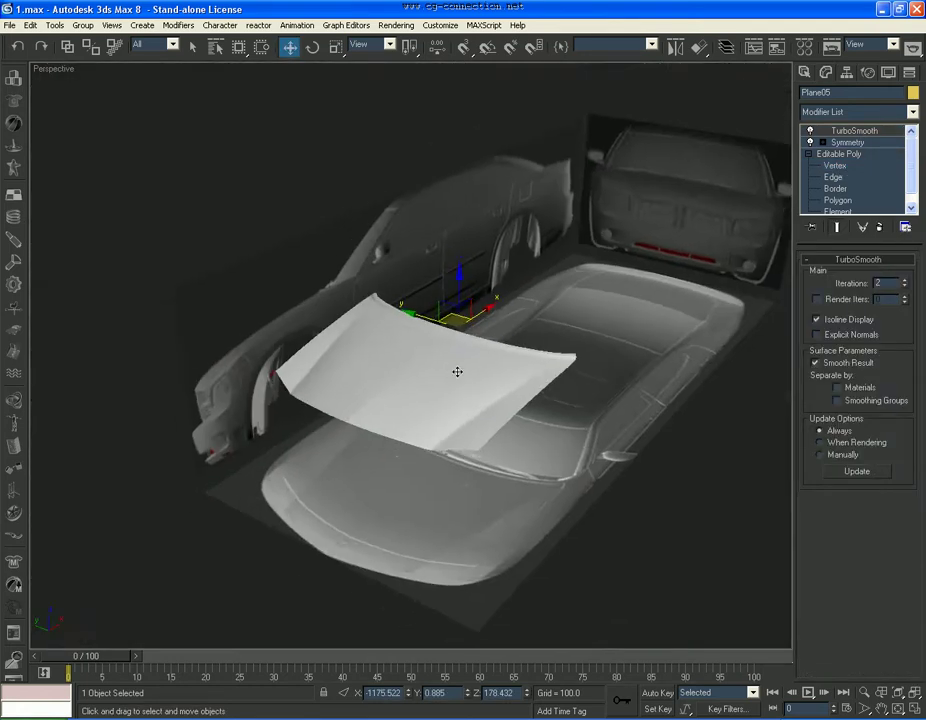
scroll(455, 374, up, 3)
click(900, 709)
drag(533, 434, 480, 426)
key(alt+Tab)
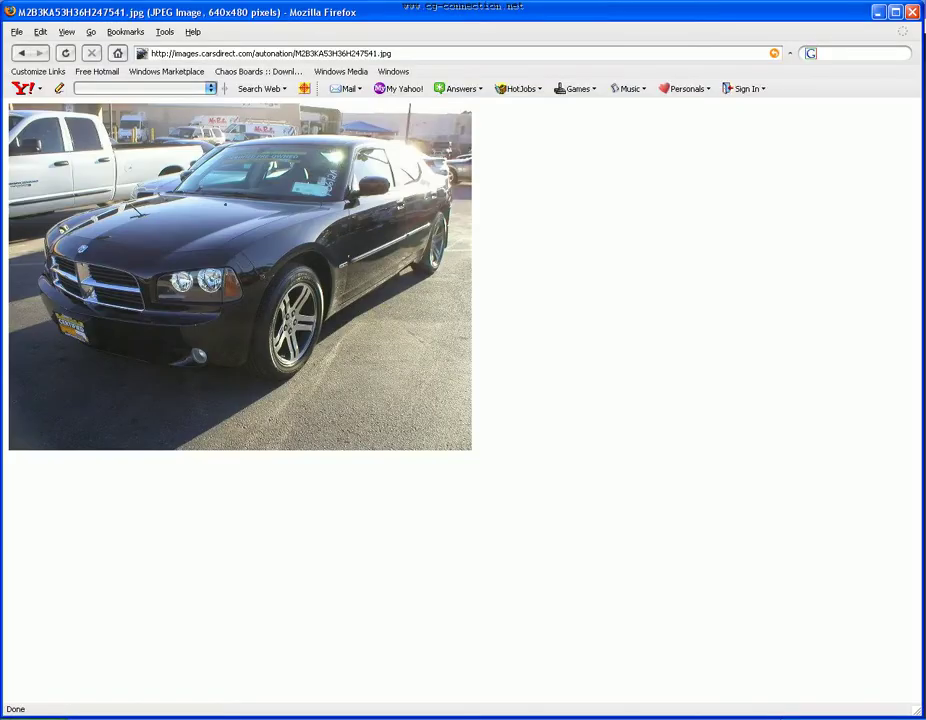
key(alt+Tab)
scroll(444, 403, up, 3)
key(F4)
mouse_move(444, 401)
mouse_down()
mouse_move(432, 393)
mouse_move(502, 405)
mouse_move(519, 391)
mouse_move(624, 401)
mouse_move(640, 389)
mouse_move(713, 401)
mouse_move(562, 393)
mouse_move(504, 406)
mouse_move(560, 472)
mouse_move(723, 447)
mouse_move(641, 397)
mouse_move(467, 409)
mouse_move(484, 455)
mouse_move(438, 422)
mouse_move(536, 425)
mouse_move(409, 397)
mouse_move(520, 386)
mouse_move(461, 401)
mouse_move(399, 389)
mouse_move(370, 401)
mouse_move(446, 418)
mouse_up()
key(F4)
key(w)
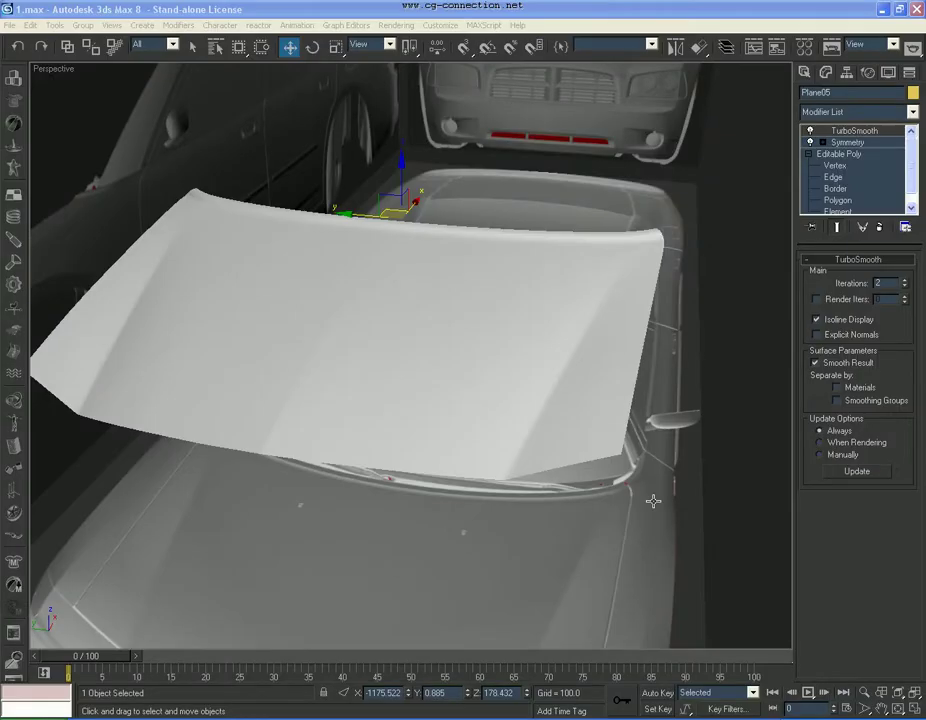
Chamfer the doubled edge loops along the hood's side crease by 0.3
scroll(609, 410, up, 2)
click(833, 177)
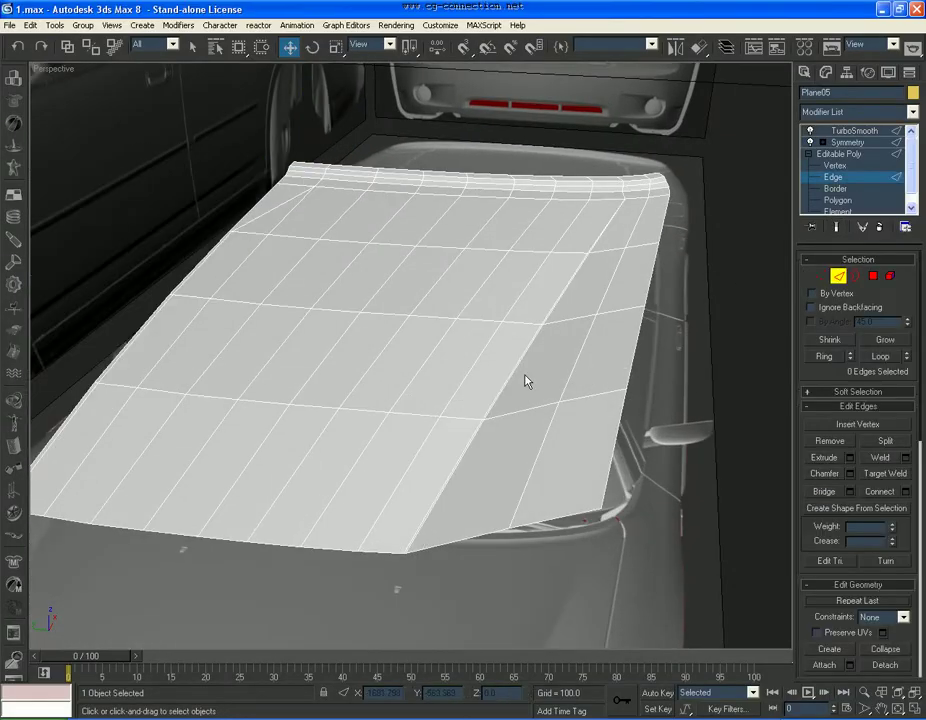
click(508, 372)
click(893, 358)
scroll(632, 302, up, 5)
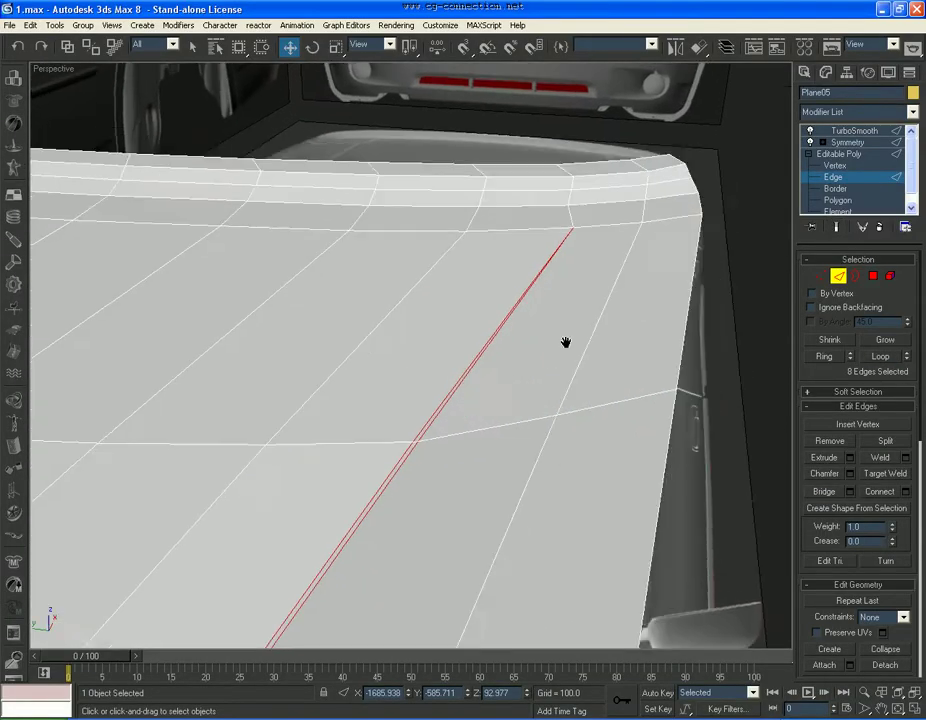
click(850, 474)
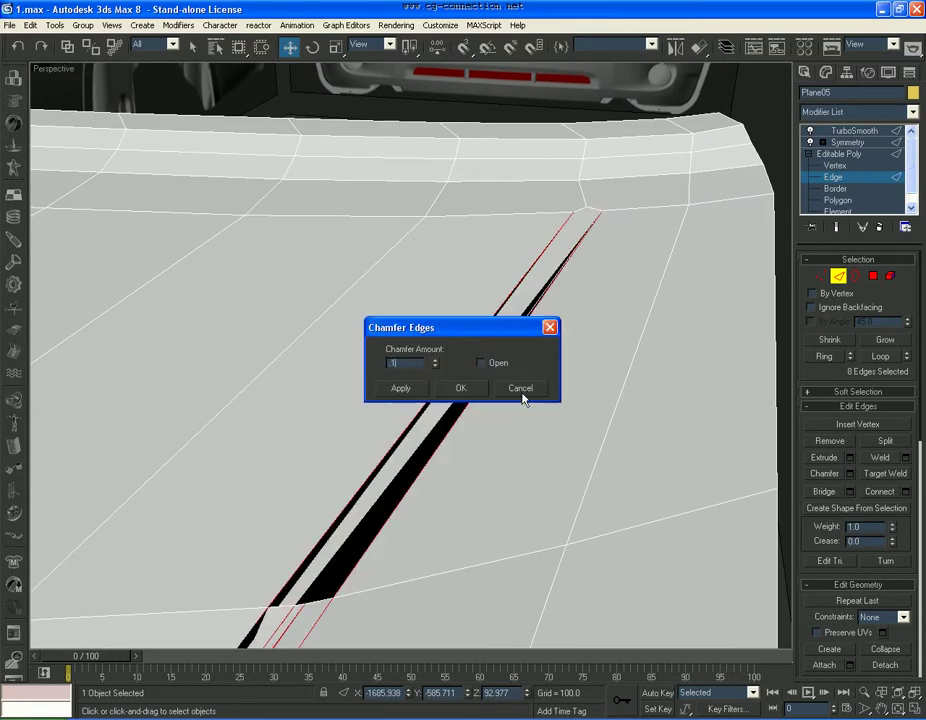
text(0.4)
key(Return)
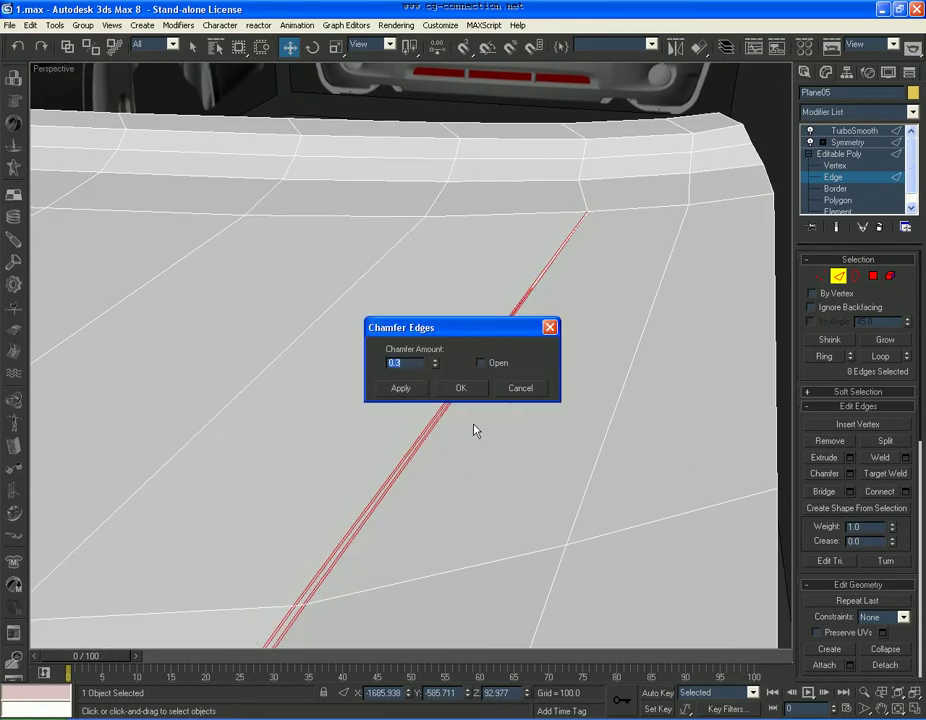
click(462, 389)
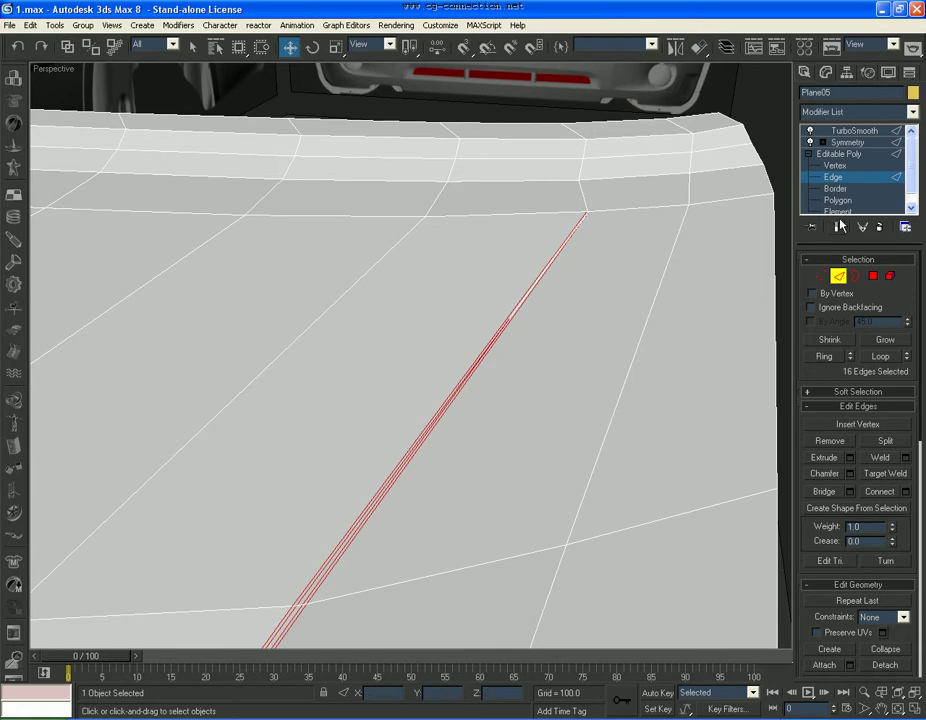
Examine the smoothed side crease and the way it fades out near the hood's rear corner
click(839, 275)
click(853, 131)
alt+middle_drag(728, 228, 675, 103)
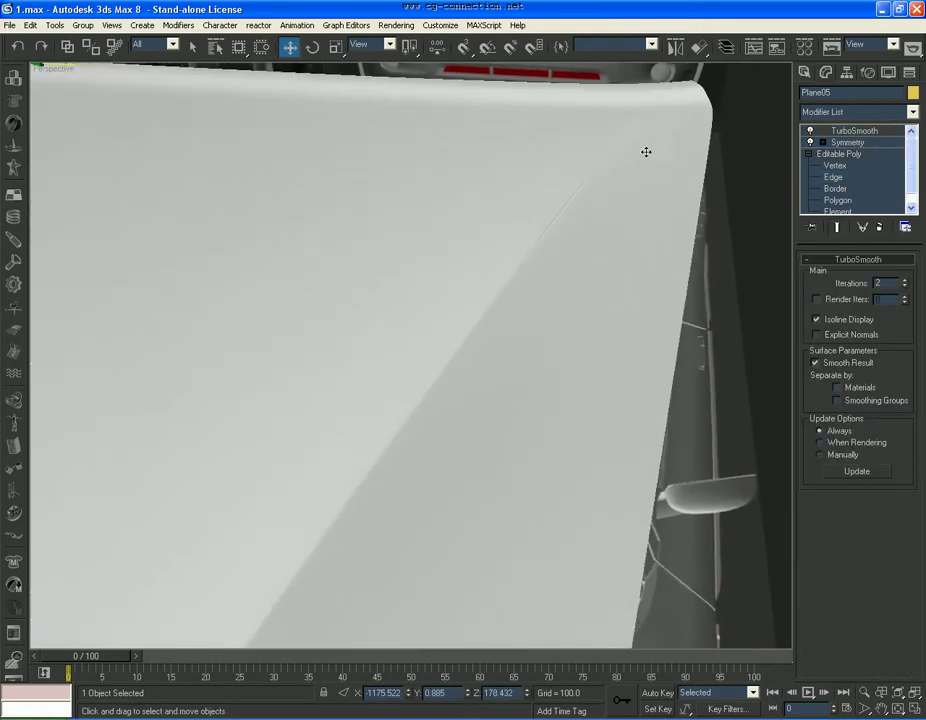
scroll(640, 140, down, 1)
middle_drag(590, 180, 628, 122)
scroll(558, 254, down, 4)
middle_drag(558, 254, 484, 337)
scroll(531, 335, up, 3)
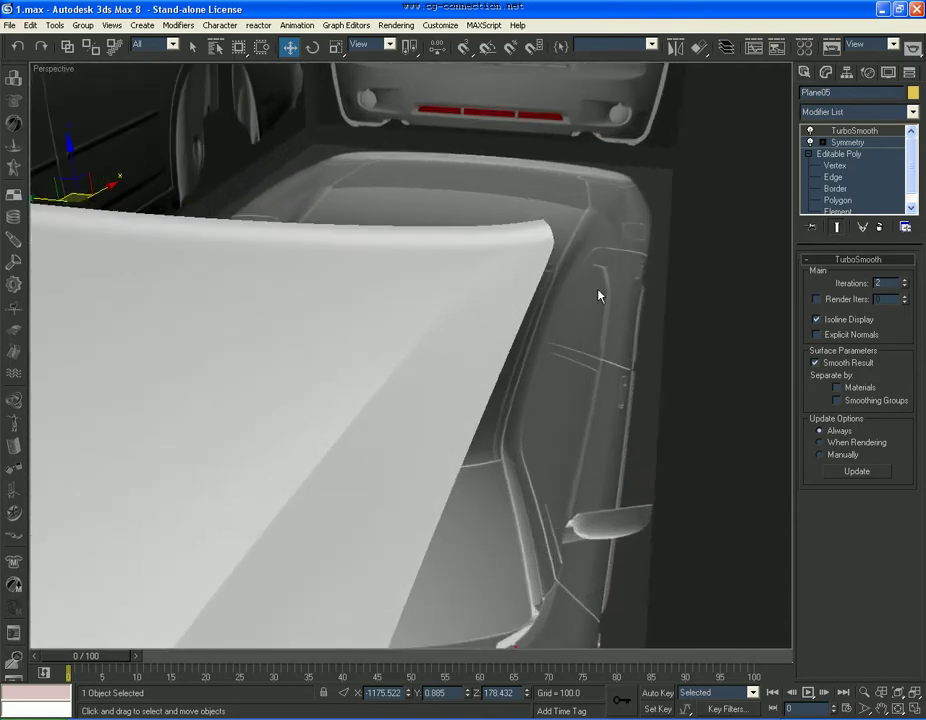
Weld the clustered vertices at the rear end of the side crease and try target-welding the crease vertex in front onto them
click(835, 165)
drag(457, 296, 456, 298)
middle_drag(490, 297, 399, 418)
scroll(399, 418, up, 3)
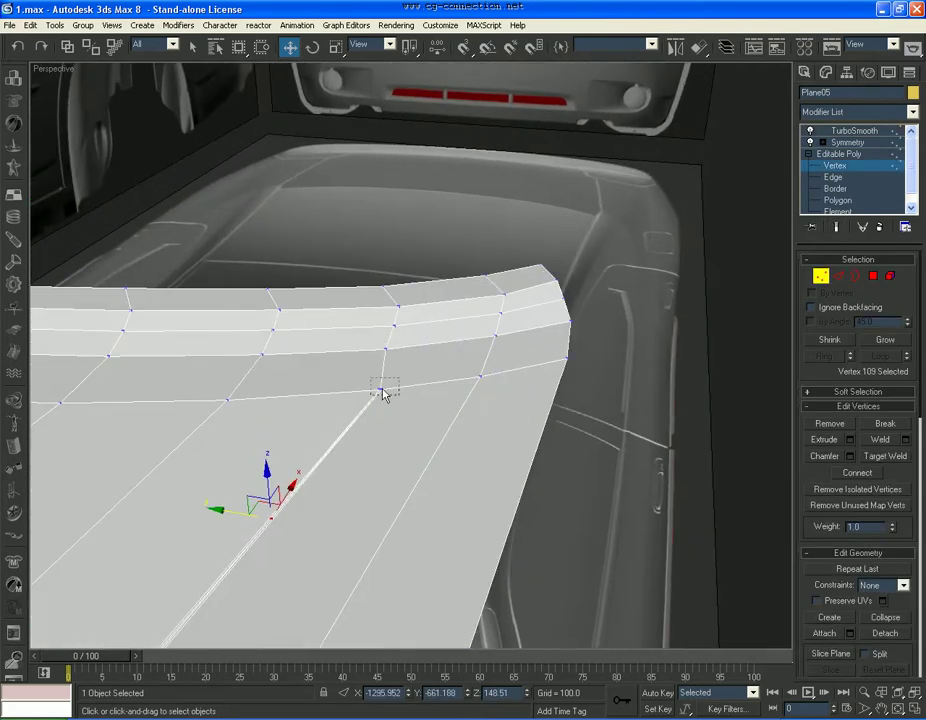
drag(400, 384, 372, 394)
click(876, 440)
click(885, 456)
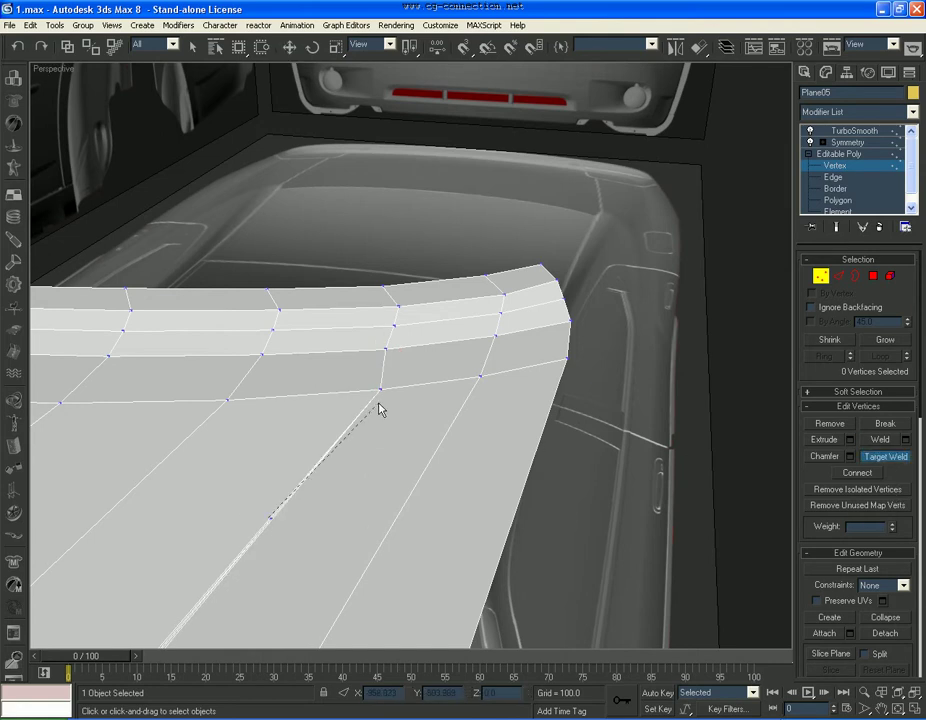
scroll(382, 392, down, 4)
right_click(463, 352)
Inspect the smoothed hood without wireframe or selection, checking how both side creases run toward the rear edge
key(F4)
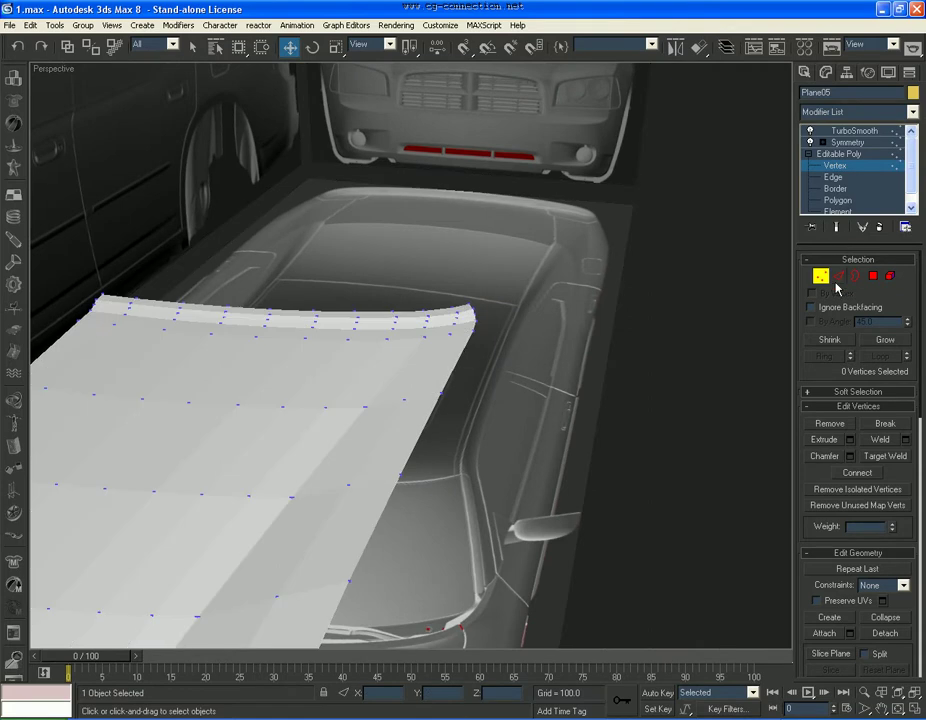
click(823, 277)
click(862, 132)
alt+middle_drag(458, 408, 706, 265)
scroll(706, 265, down, 3)
scroll(582, 316, up, 3)
middle_drag(556, 331, 620, 304)
click(757, 504)
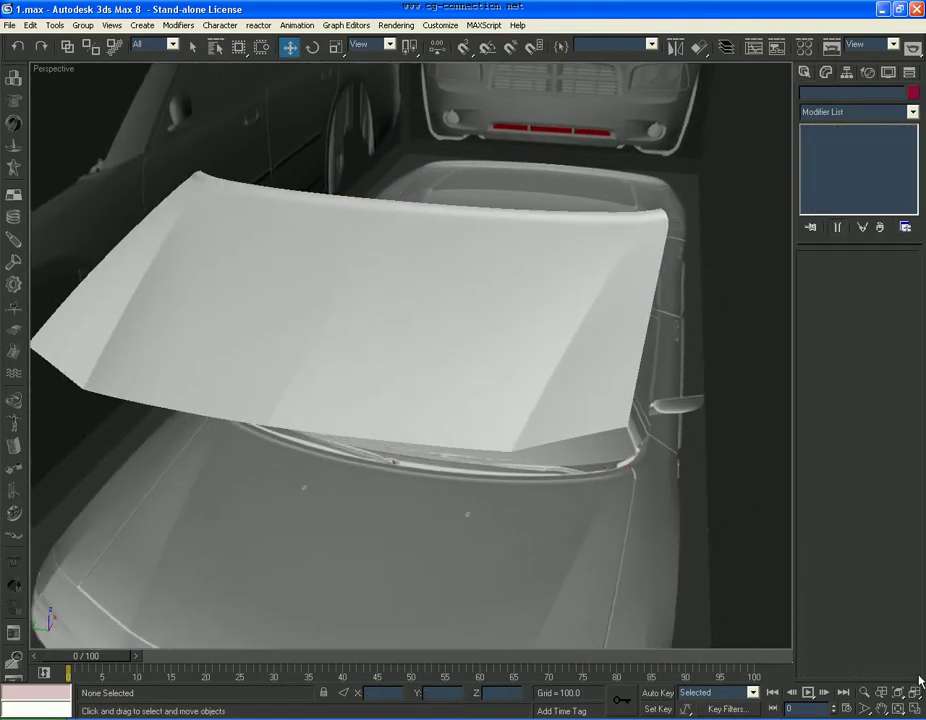
click(899, 709)
drag(389, 374, 490, 436)
key(w)
Select the hood and its three narrow polygons along the side crease
click(535, 420)
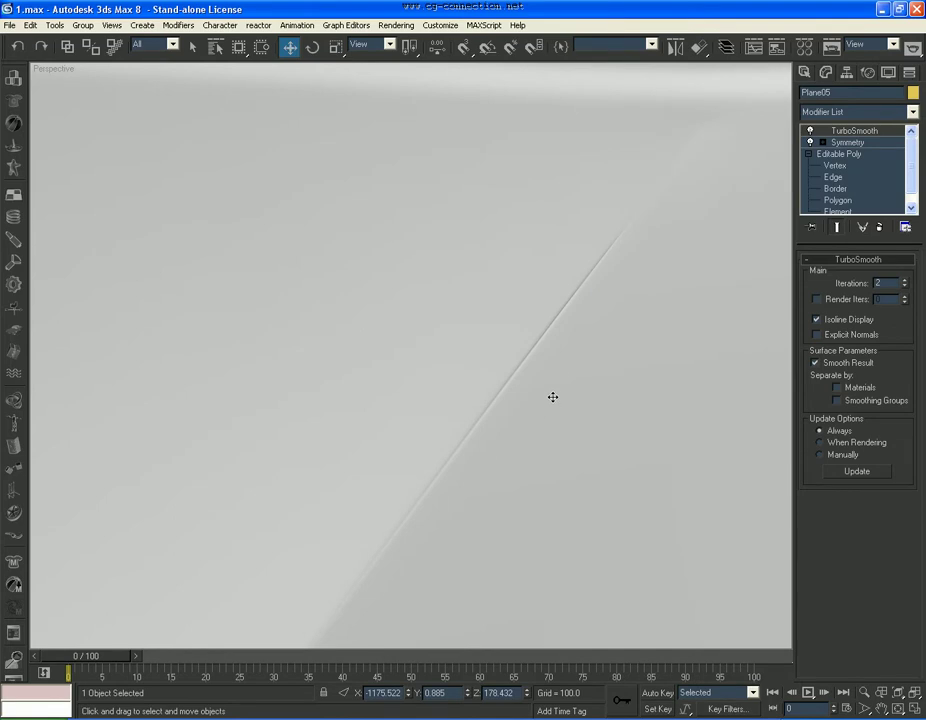
key(4)
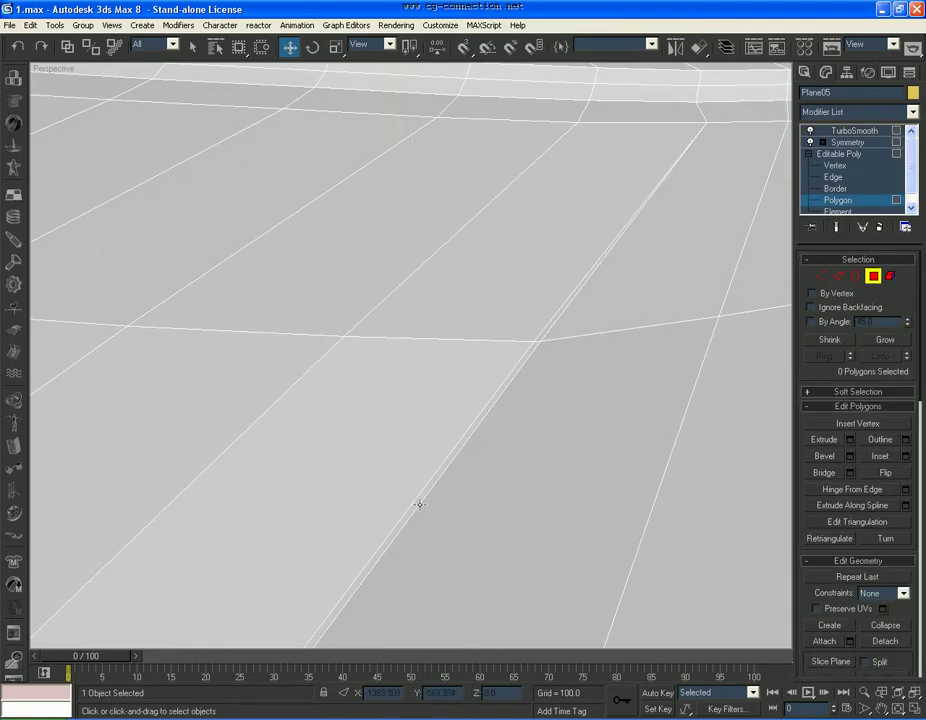
click(419, 504)
click(519, 381)
scroll(533, 364, down, 5)
middle_drag(335, 490, 385, 377)
scroll(385, 377, up, 2)
ctrl+click(290, 417)
scroll(290, 410, up, 4)
ctrl+click(285, 407)
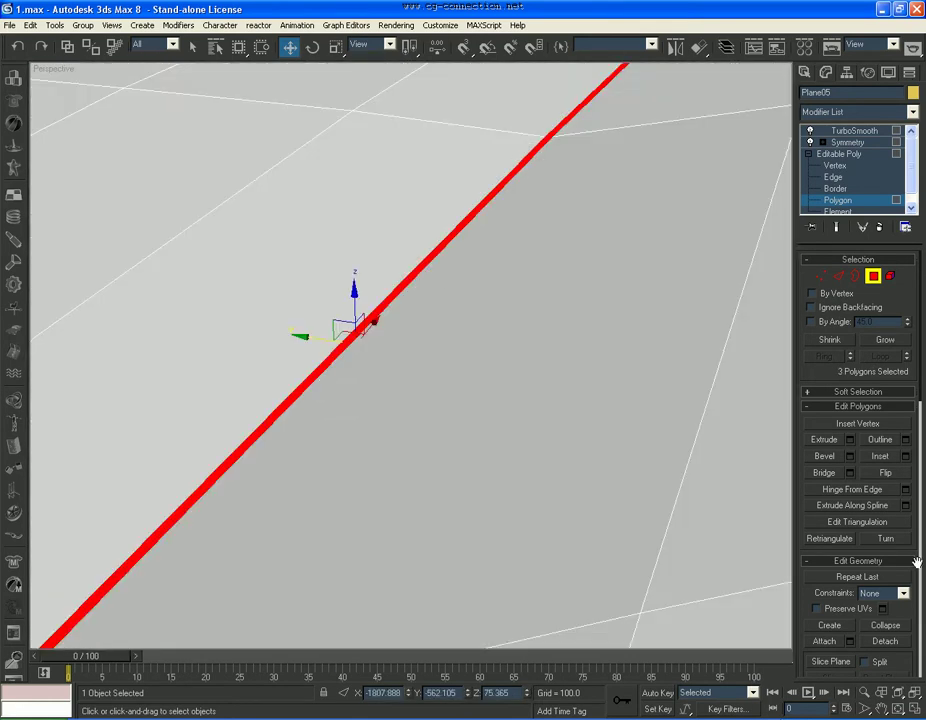
scroll(902, 609, down, 3)
scroll(905, 606, down, 2)
scroll(899, 542, up, 3)
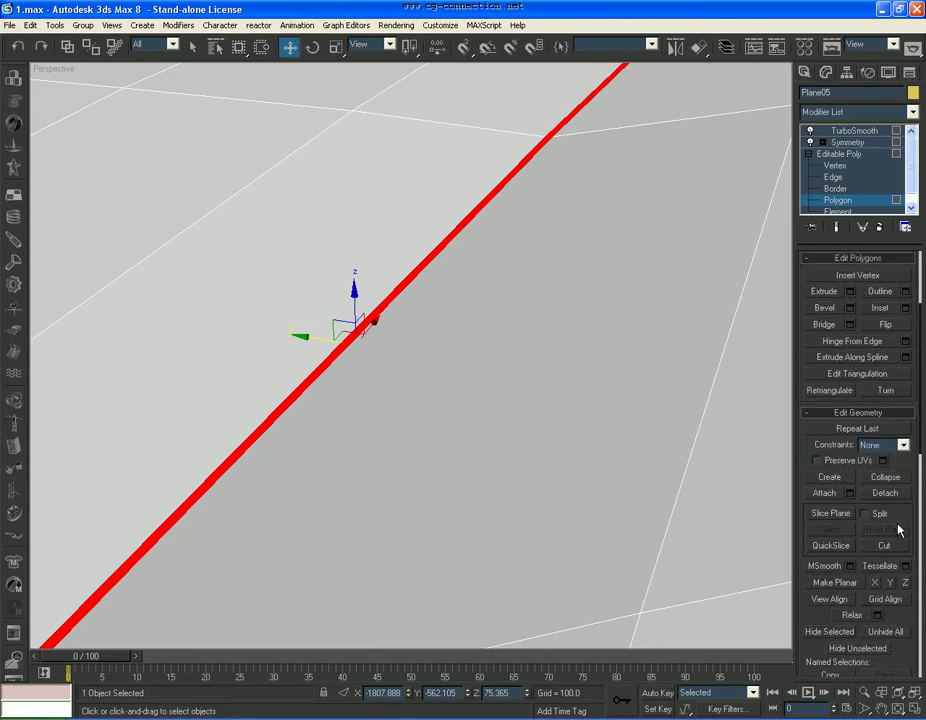
Try to clear the extra edges and vertices along the side crease and undo the last change to them
click(834, 177)
click(587, 294)
middle_drag(353, 406, 458, 304)
middle_drag(349, 408, 440, 306)
scroll(401, 347, down, 6)
middle_drag(397, 362, 408, 348)
scroll(406, 381, up, 4)
drag(277, 470, 276, 469)
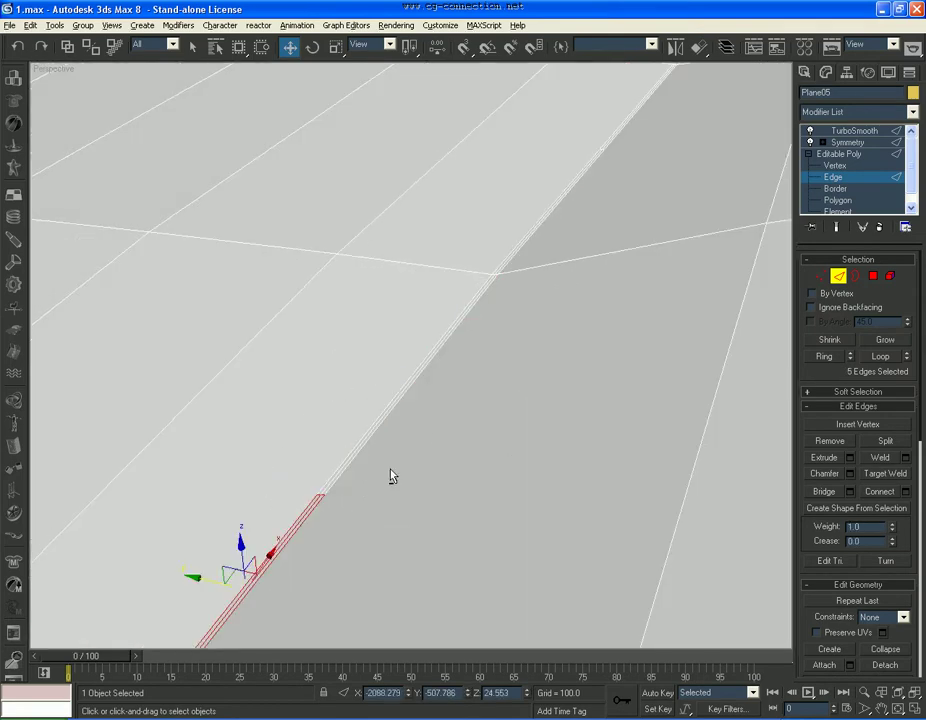
click(821, 279)
mouse_move(415, 484)
mouse_down()
mouse_move(317, 533)
mouse_move(392, 484)
mouse_up()
middle_drag(676, 195, 602, 292)
scroll(600, 294, down, 3)
scroll(459, 454, up, 3)
drag(401, 488, 359, 548)
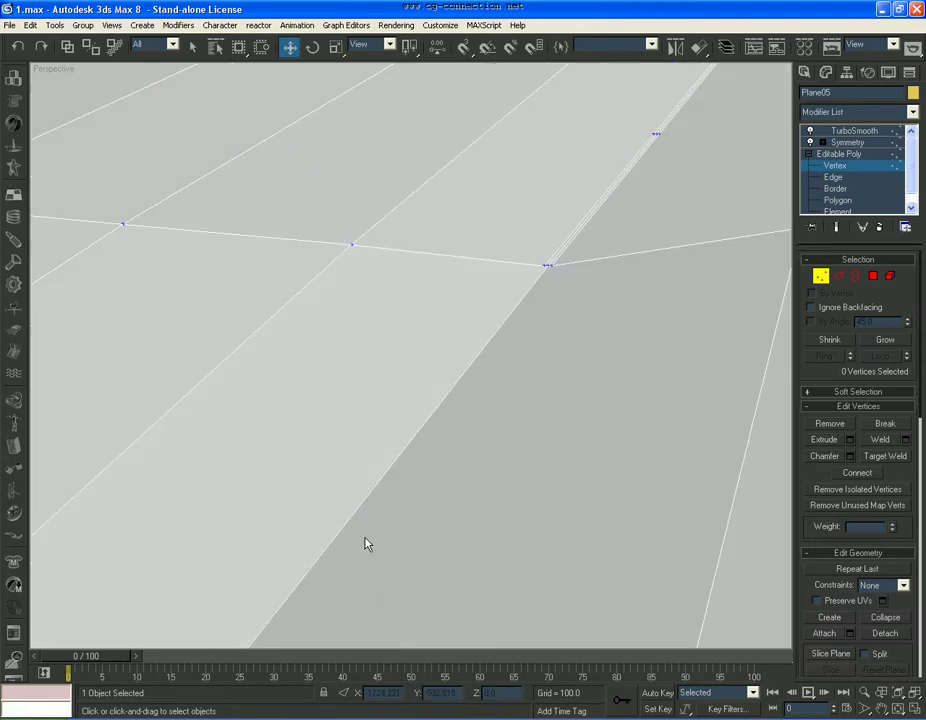
key(ctrl+z)
Remove the selected short cross edges on the side crease strip and select the next short cross edges behind them
click(839, 278)
drag(487, 518, 292, 489)
alt+drag(256, 574, 330, 600)
alt+drag(317, 414, 603, 326)
key(BackSpace)
alt+middle_drag(490, 480, 516, 438)
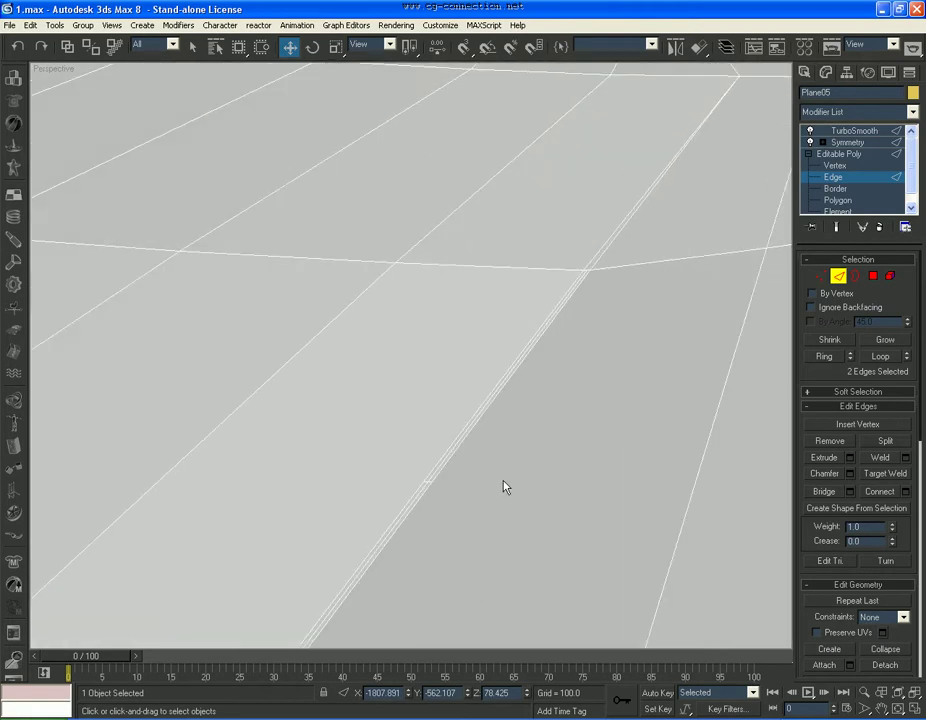
drag(396, 500, 432, 560)
alt+drag(397, 383, 612, 418)
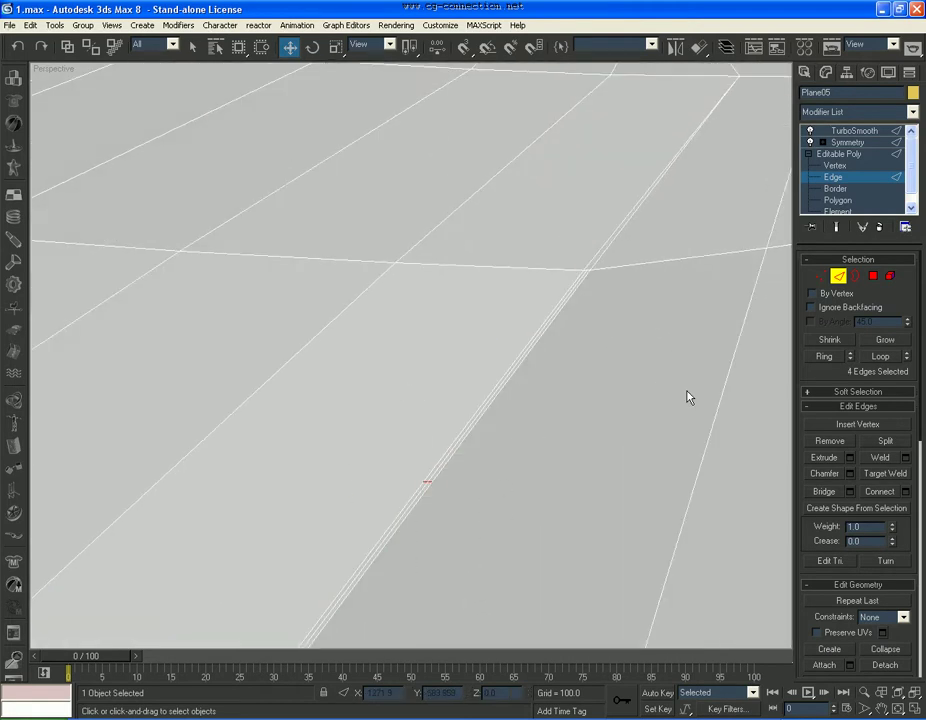
Remove the leftover clustered vertices lying on the side crease between the hood's cross loops
click(838, 165)
click(426, 480)
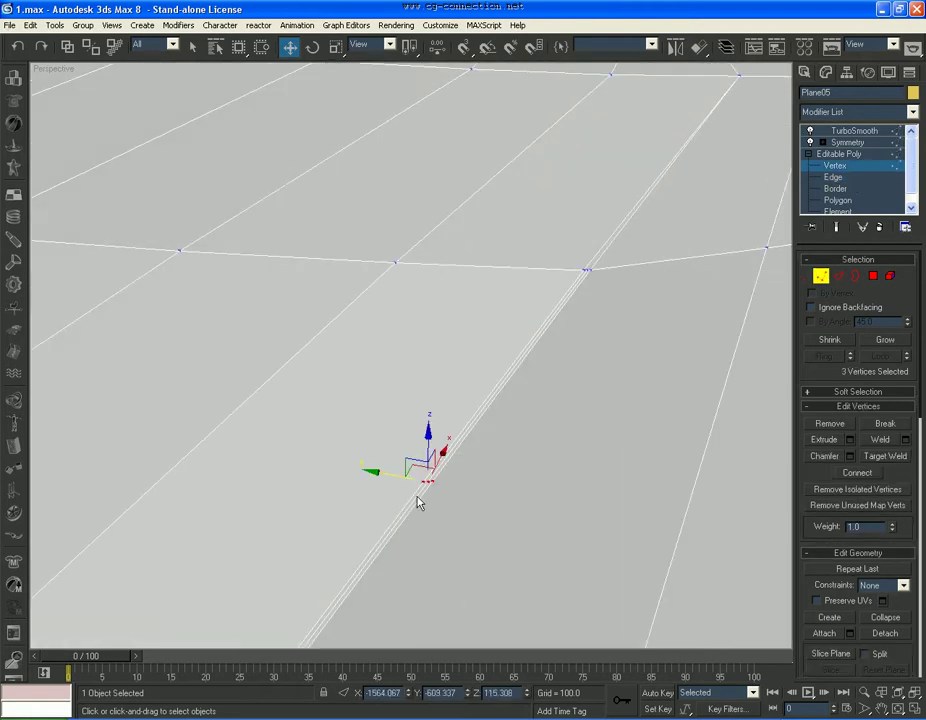
click(467, 453)
scroll(383, 491, down, 5)
drag(303, 532, 248, 573)
key(BackSpace)
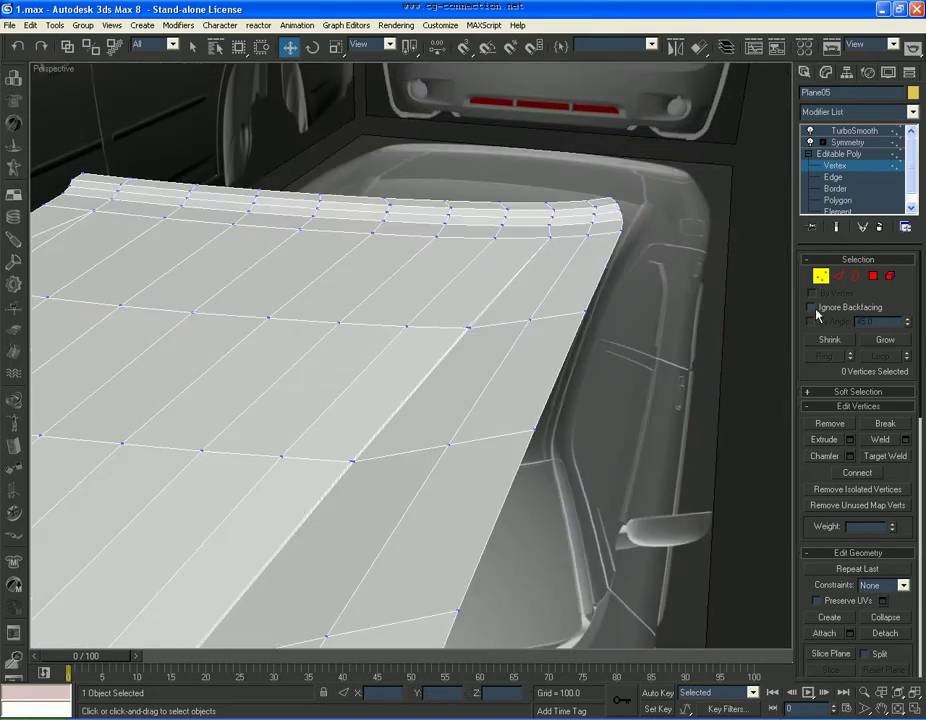
Examine the TurboSmoothed hood around the rear end of the side crease
click(821, 277)
click(873, 130)
scroll(459, 387, down, 5)
alt+middle_drag(459, 387, 513, 401)
click(678, 535)
key(ctrl+r)
drag(428, 430, 432, 399)
right_click(432, 399)
click(432, 399)
scroll(529, 331, up, 3)
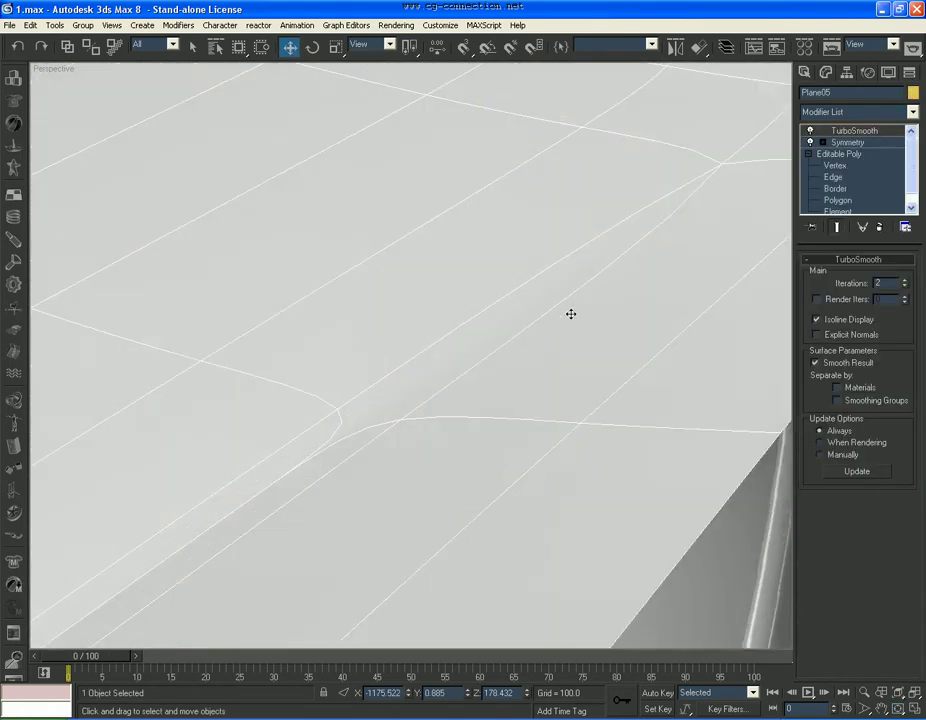
Cut an edge from the side crease's vertex cluster to the single vertex at the crease's rear end
click(828, 165)
scroll(480, 346, up, 3)
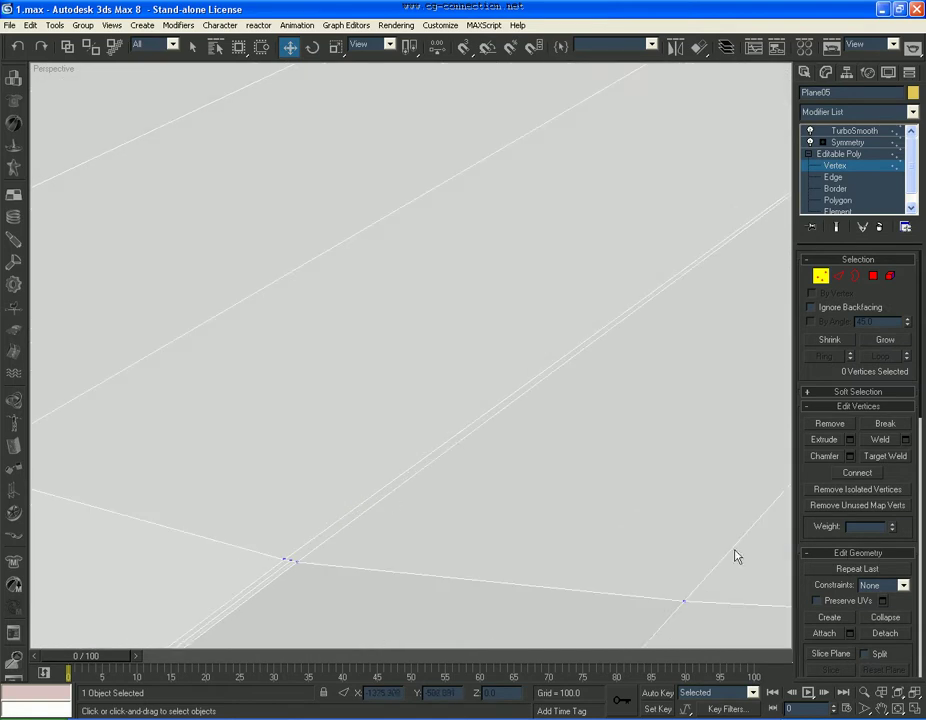
drag(893, 447, 879, 330)
click(884, 554)
scroll(554, 500, down, 4)
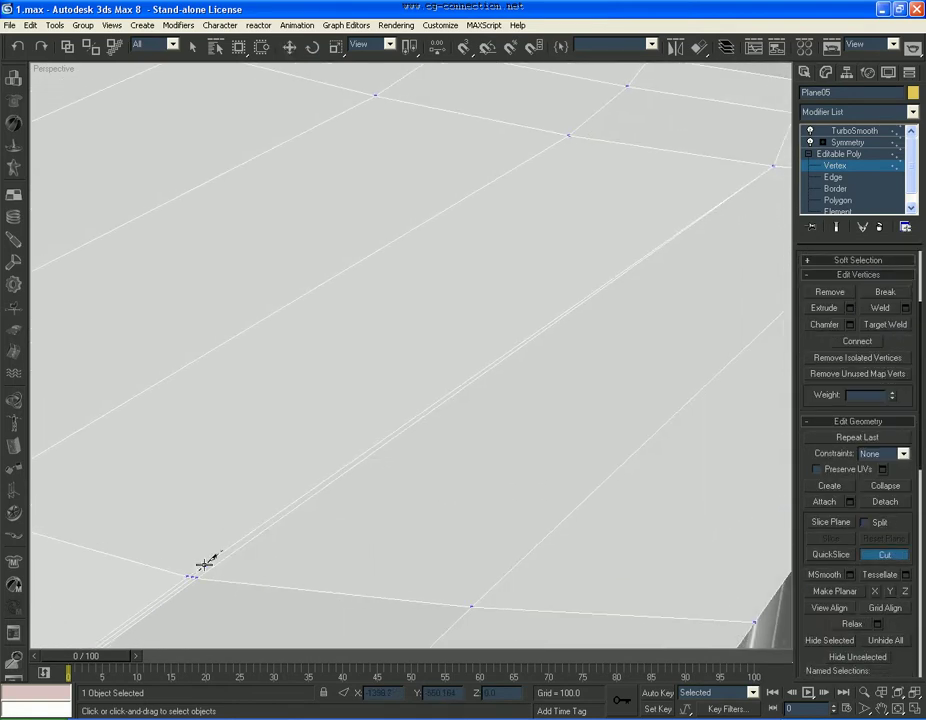
scroll(430, 409, down, 2)
click(691, 208)
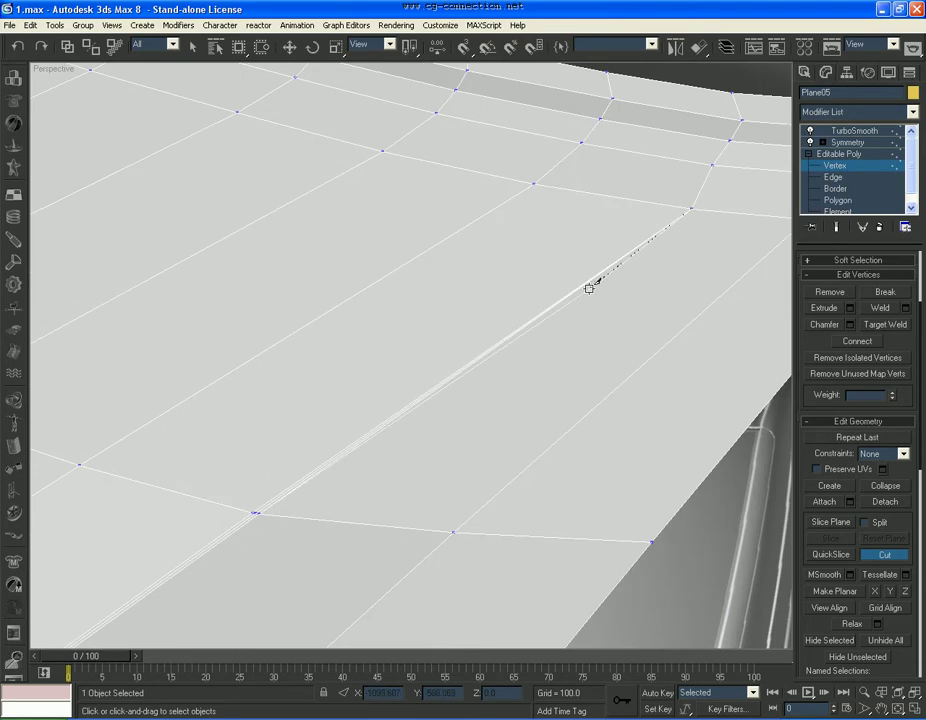
right_click(678, 215)
right_click(611, 304)
Compare the side crease's rear fade-out in the smoothed shading, the wireframe and the underlying vertices
key(F4)
click(841, 167)
click(868, 133)
scroll(492, 416, down, 3)
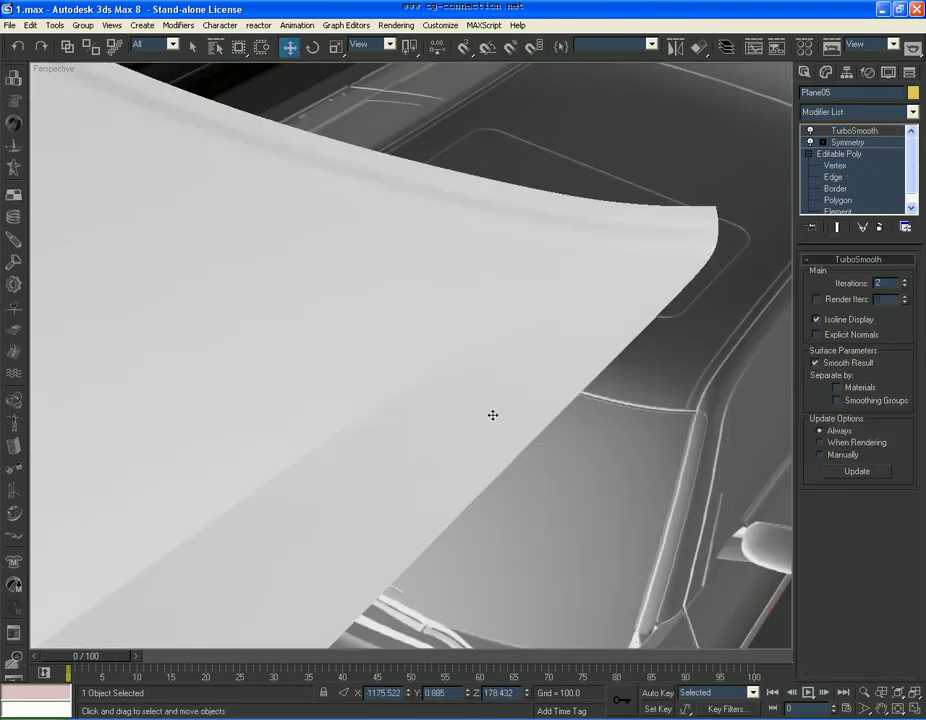
scroll(420, 403, up, 5)
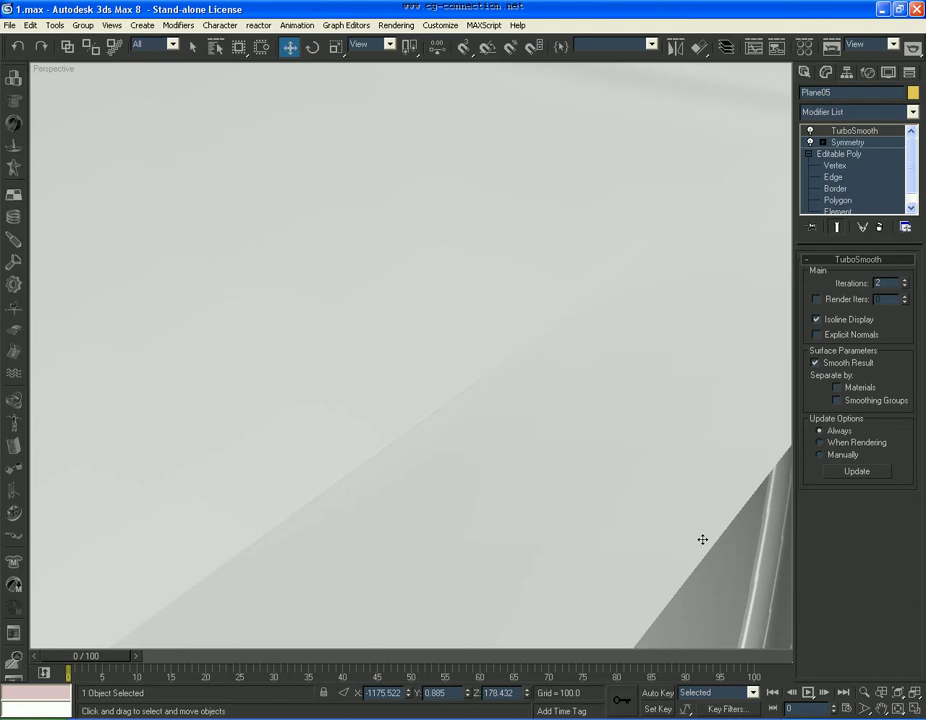
scroll(466, 440, up, 2)
key(F4)
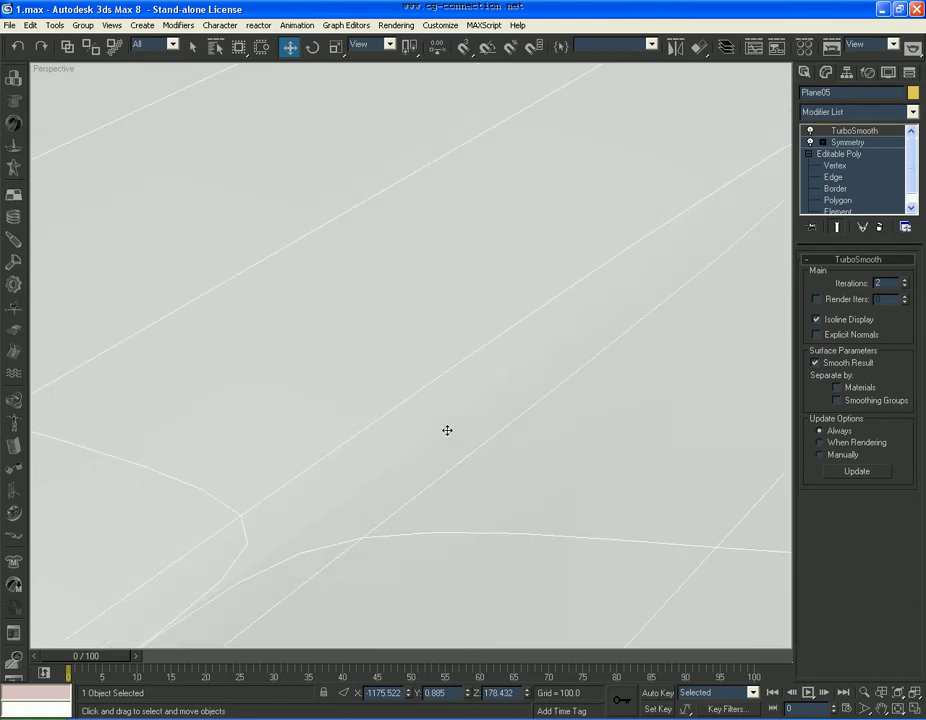
click(843, 166)
drag(303, 499, 373, 523)
click(397, 554)
scroll(642, 348, down, 3)
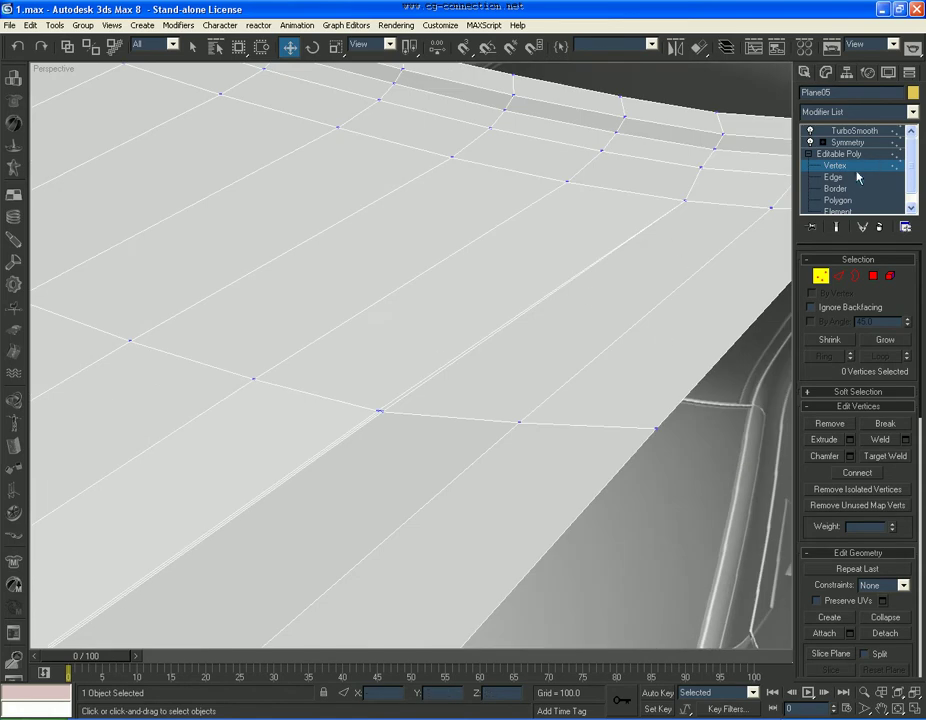
click(853, 131)
scroll(508, 366, down, 5)
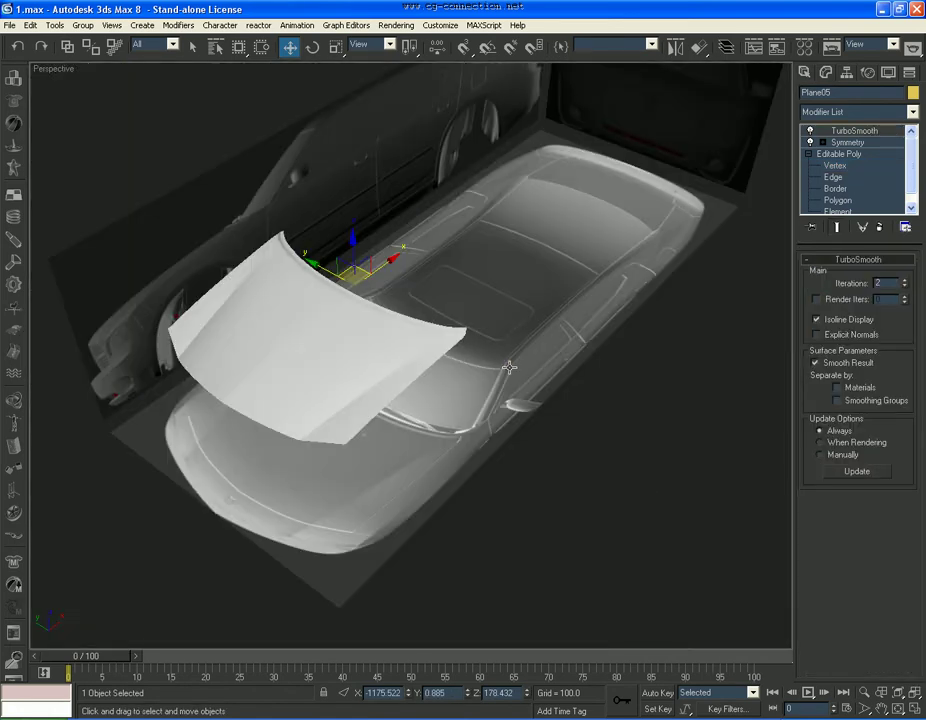
Inspect the whole smoothed hood unselected from several angles, including its rear edge
click(557, 415)
scroll(548, 406, up, 2)
click(899, 710)
drag(390, 512, 380, 449)
middle_drag(380, 449, 415, 428)
scroll(415, 428, up, 2)
drag(415, 428, 447, 447)
scroll(447, 447, up, 2)
middle_drag(447, 447, 405, 453)
drag(405, 453, 440, 447)
right_click(440, 447)
Chamfer the outer border edge loop along the hood's rear edge by 10
click(353, 437)
click(843, 179)
mouse_move(492, 398)
alt+middle_down()
mouse_move(457, 405)
mouse_move(483, 403)
alt+middle_up()
key(F4)
click(476, 402)
click(882, 357)
alt+middle_drag(672, 404, 513, 380)
click(563, 360)
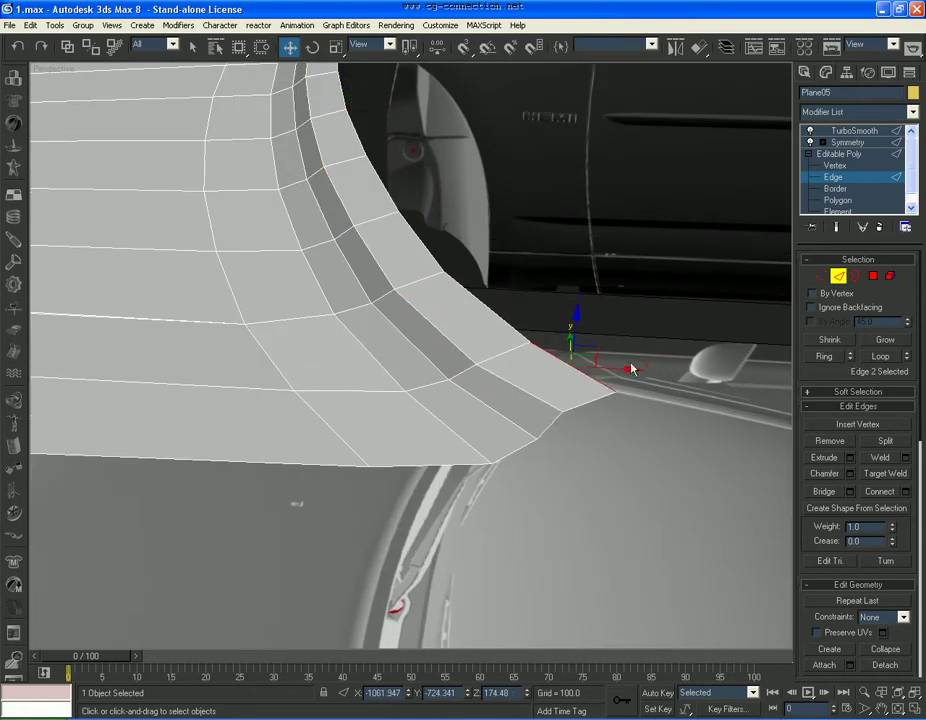
click(880, 356)
click(850, 474)
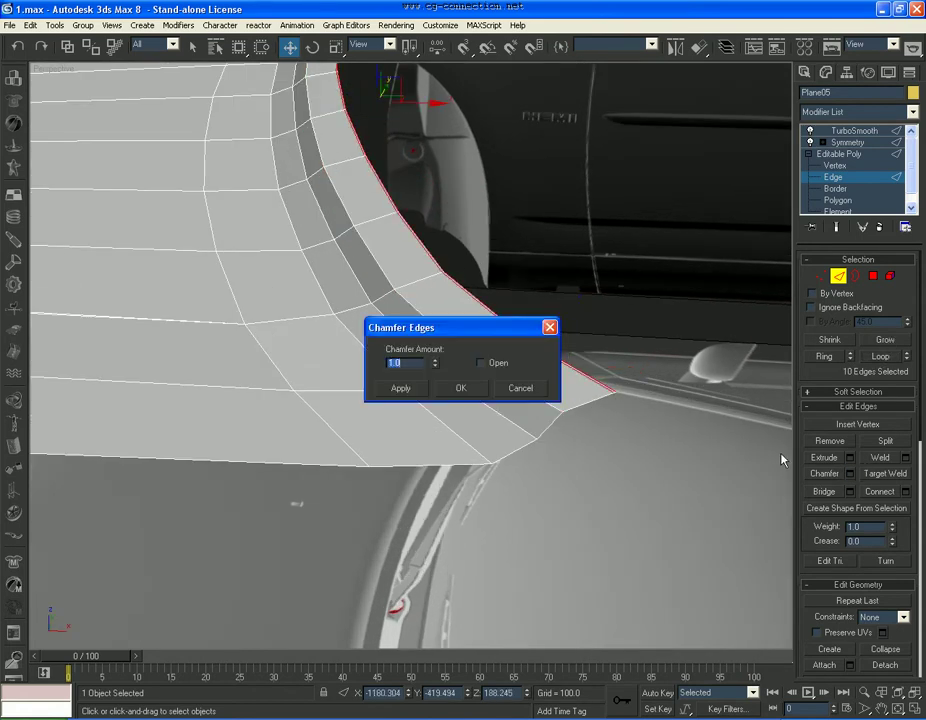
text(10)
key(Return)
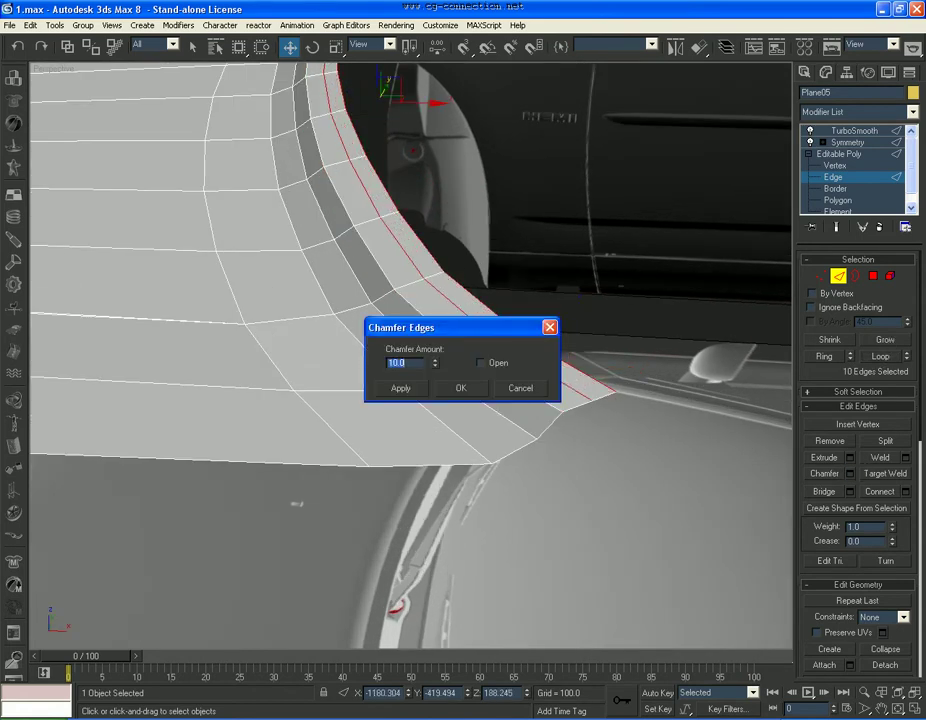
click(457, 389)
Check the TurboSmoothed shape of the hood's rear lip beside the windshield
click(589, 291)
scroll(575, 280, down, 2)
middle_drag(560, 270, 540, 365)
click(850, 130)
alt+middle_drag(389, 373, 325, 210)
alt+middle_drag(443, 393, 550, 309)
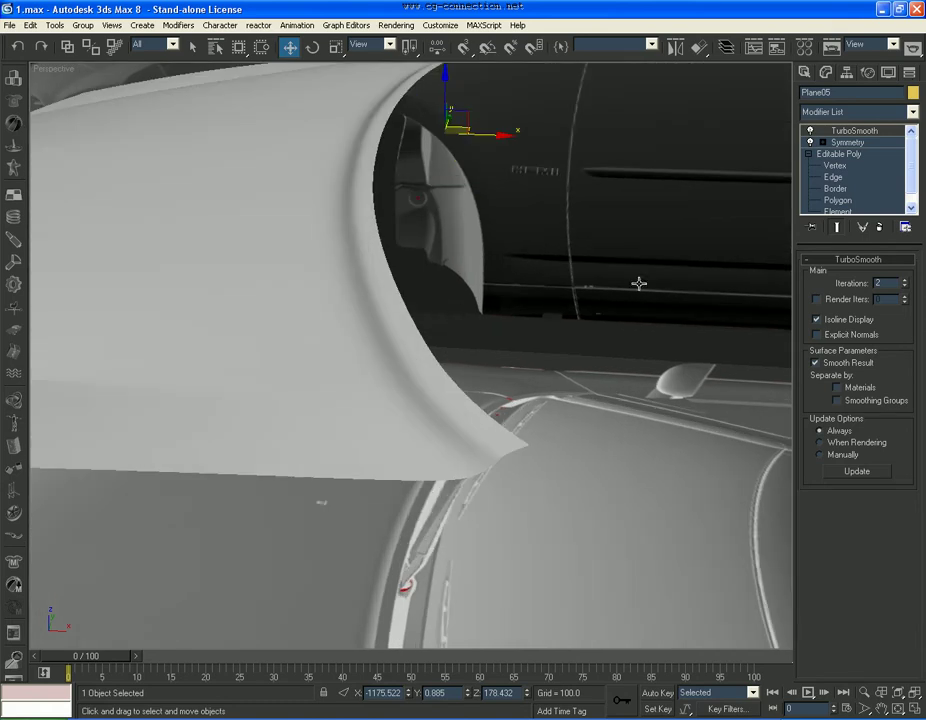
Chamfer the edge loop along the crease just inside the rear lip, checking the Charger reference photo in Firefox
click(833, 177)
click(444, 408)
click(880, 356)
click(850, 473)
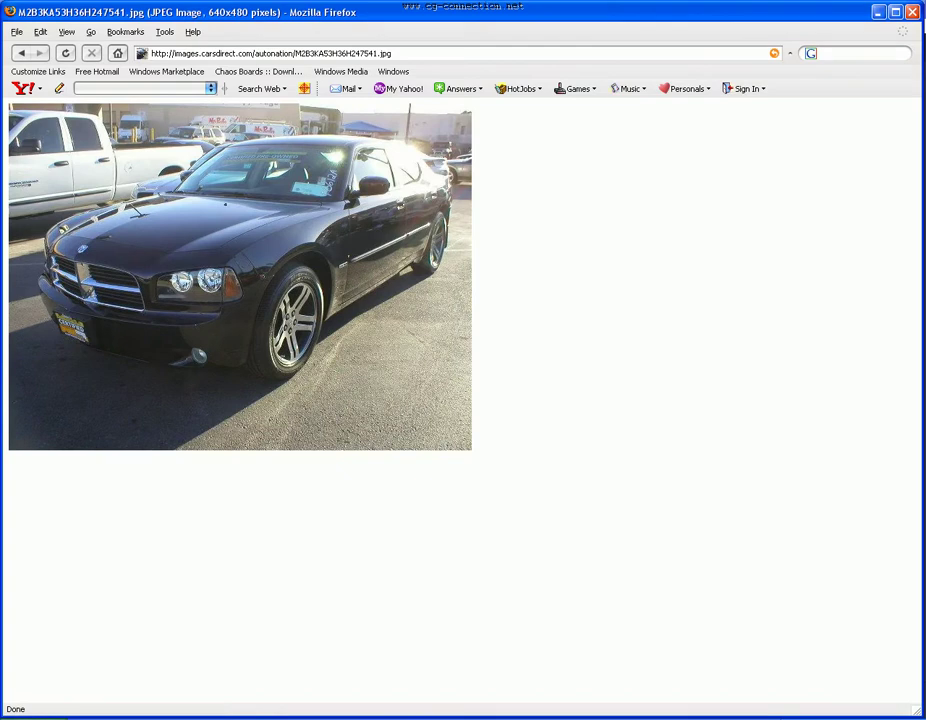
click(543, 719)
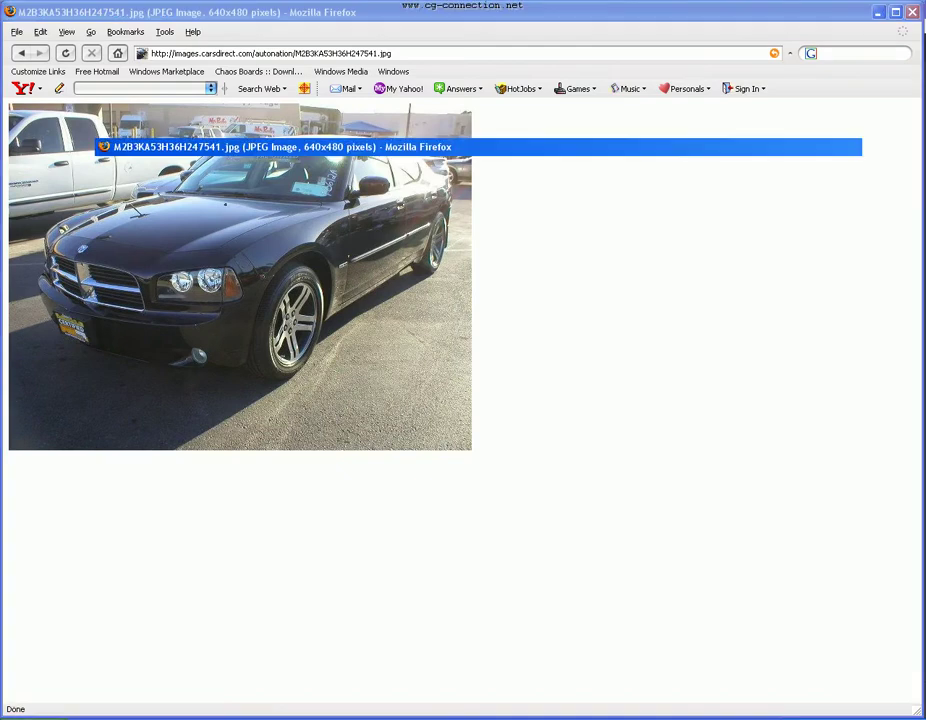
click(480, 387)
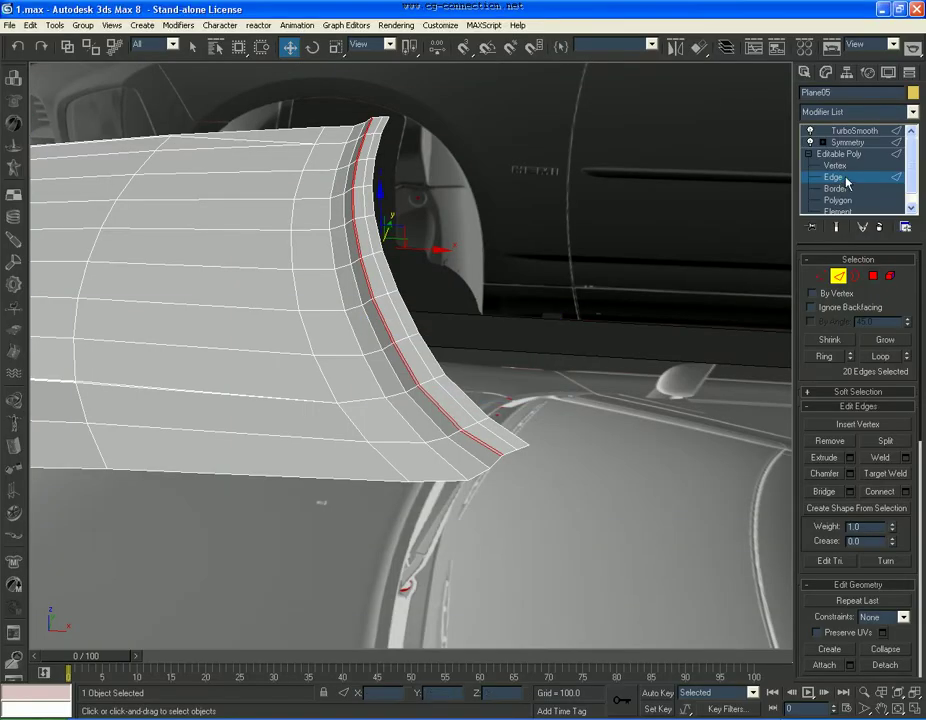
Check the smoothed rear lip and chamfer the doubled edge loops along its crease by 0.5
click(854, 130)
alt+middle_drag(488, 353, 546, 265)
scroll(491, 424, up, 2)
click(833, 177)
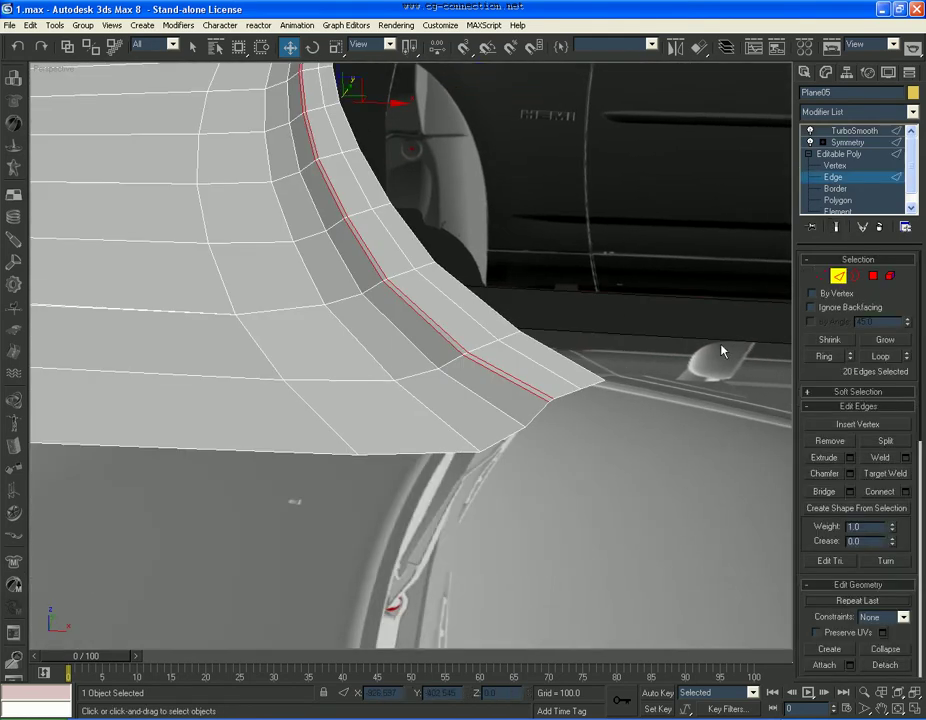
click(850, 474)
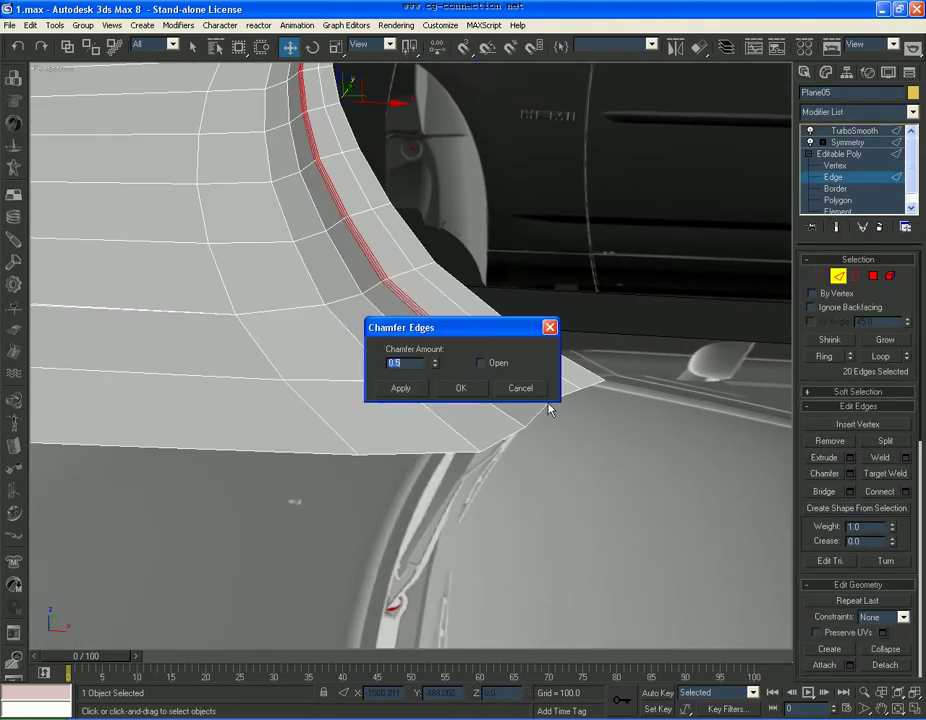
click(459, 389)
Inspect the smoothed hood unselected from the front corner, checking the rear lip and both side creases
click(862, 131)
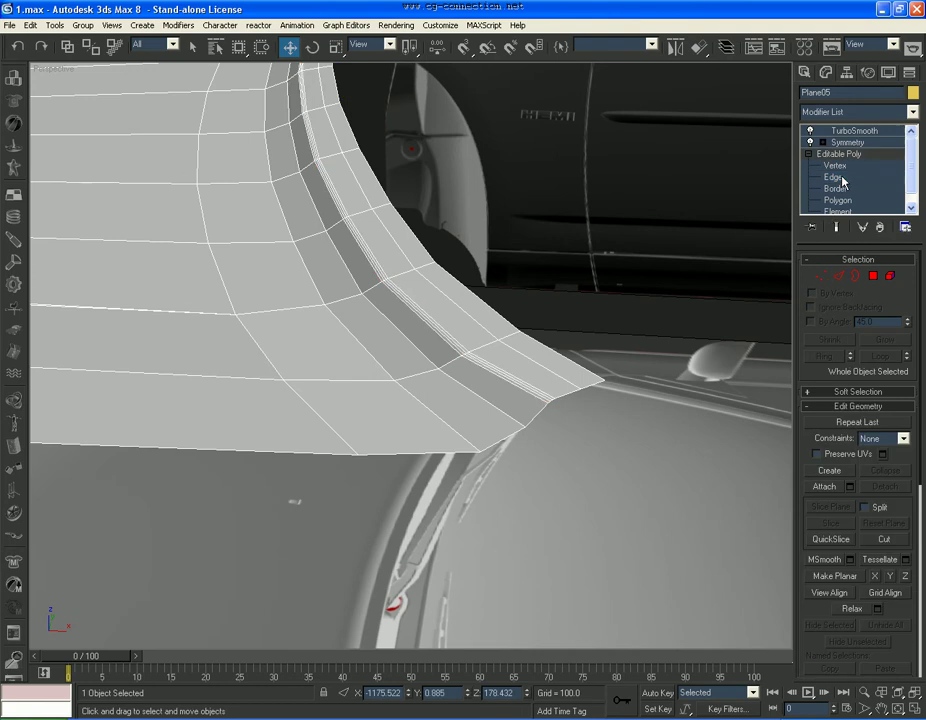
scroll(537, 374, down, 5)
click(433, 590)
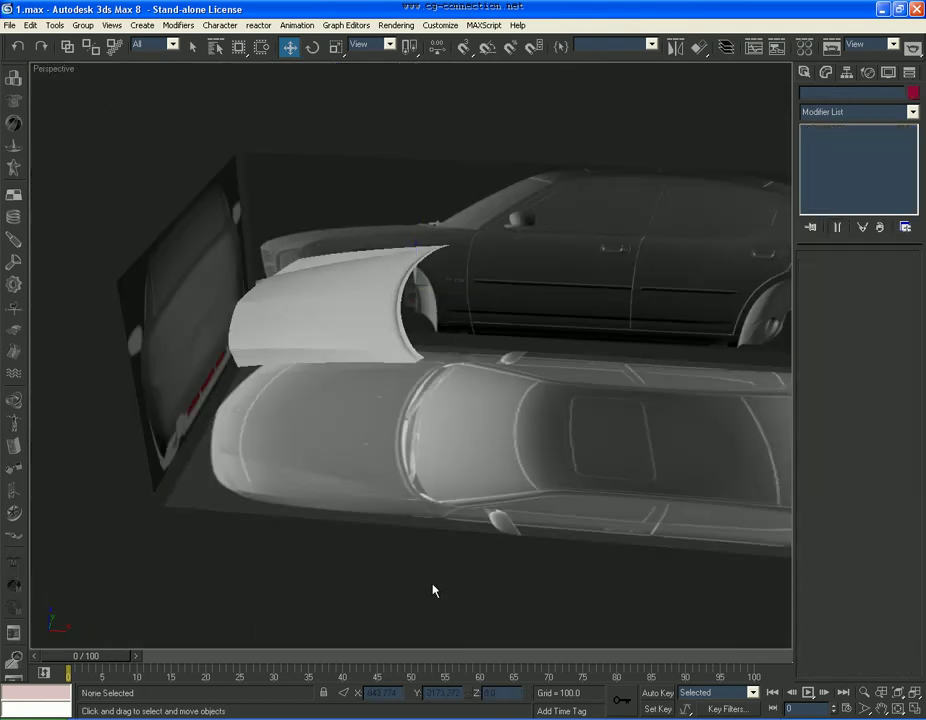
click(898, 709)
drag(386, 440, 502, 436)
middle_drag(383, 432, 482, 384)
scroll(482, 384, up, 2)
drag(482, 384, 451, 384)
right_click(451, 384)
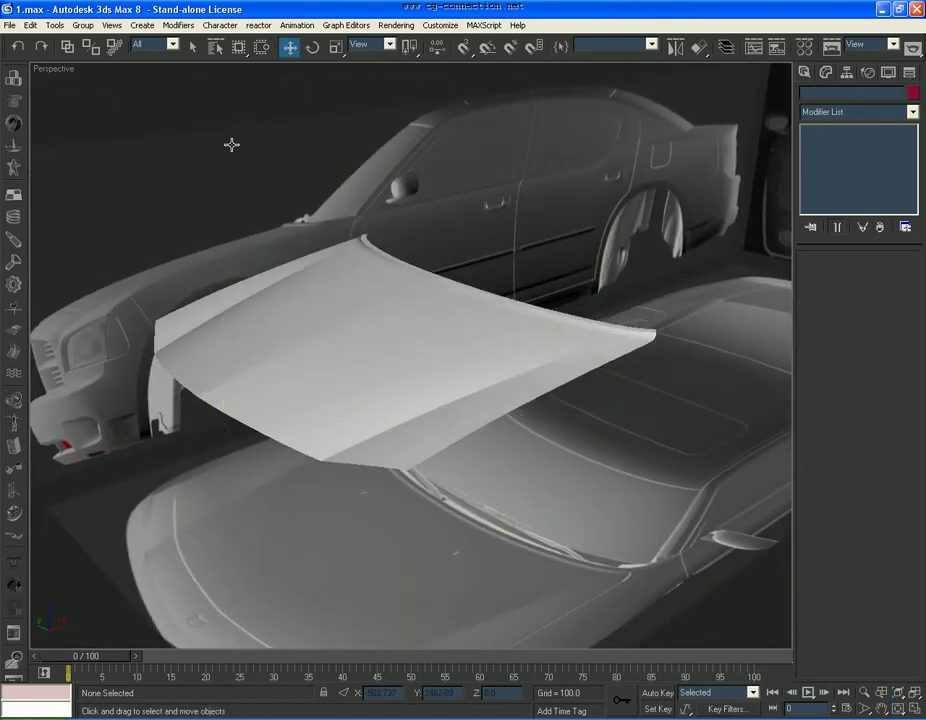